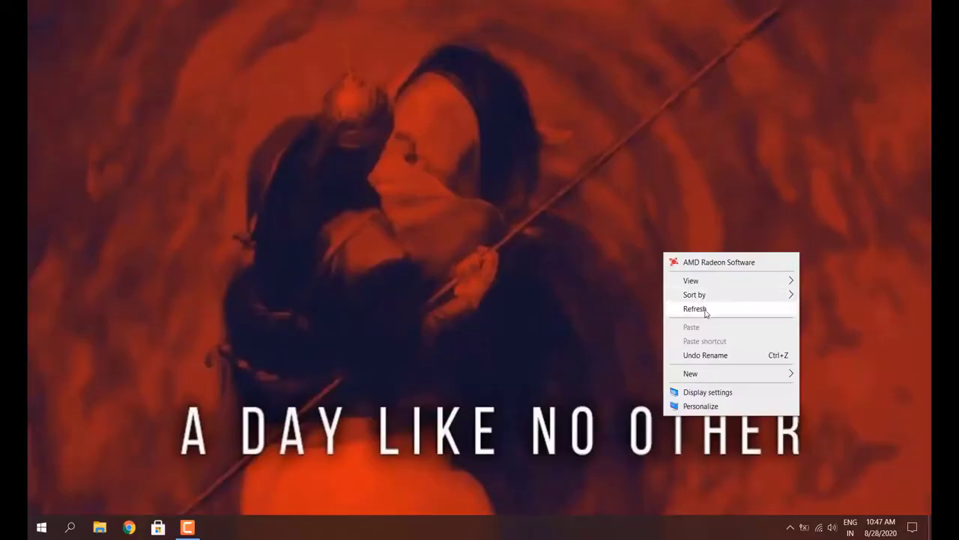
- Refresh the Windows desktop from its right-click menu
click(687, 308)
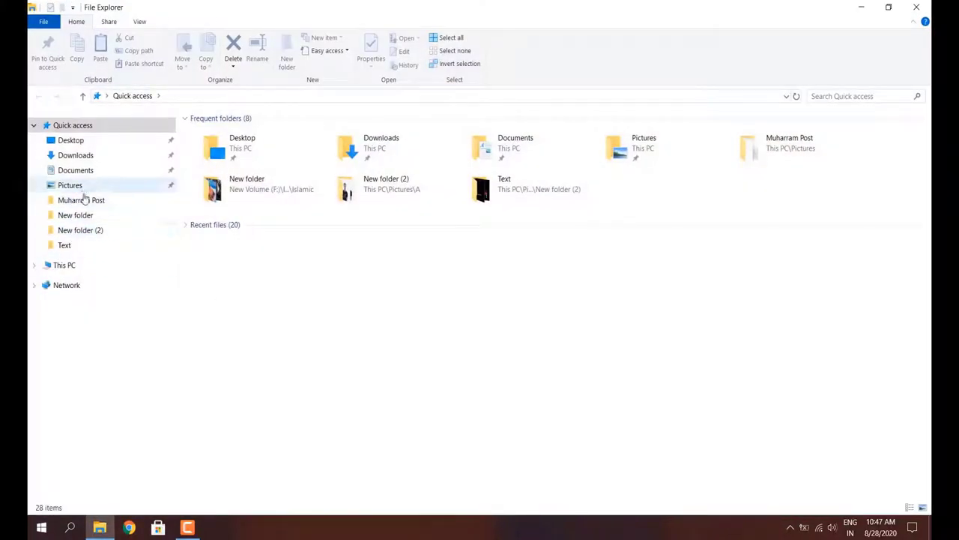
- Open Pictures > Muharram Post and look over the splash, logo and Karbala images
click(79, 187)
double_click(283, 154)
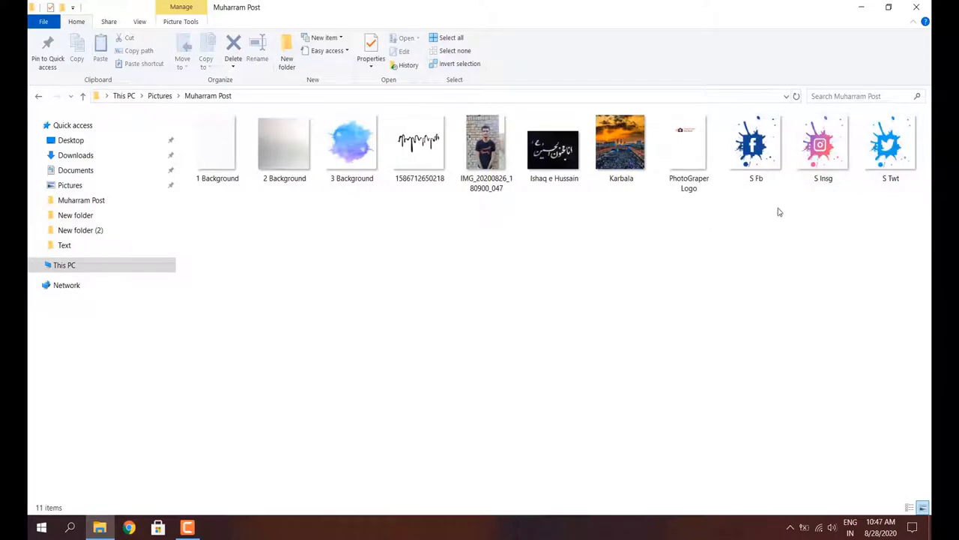
drag(778, 212, 927, 137)
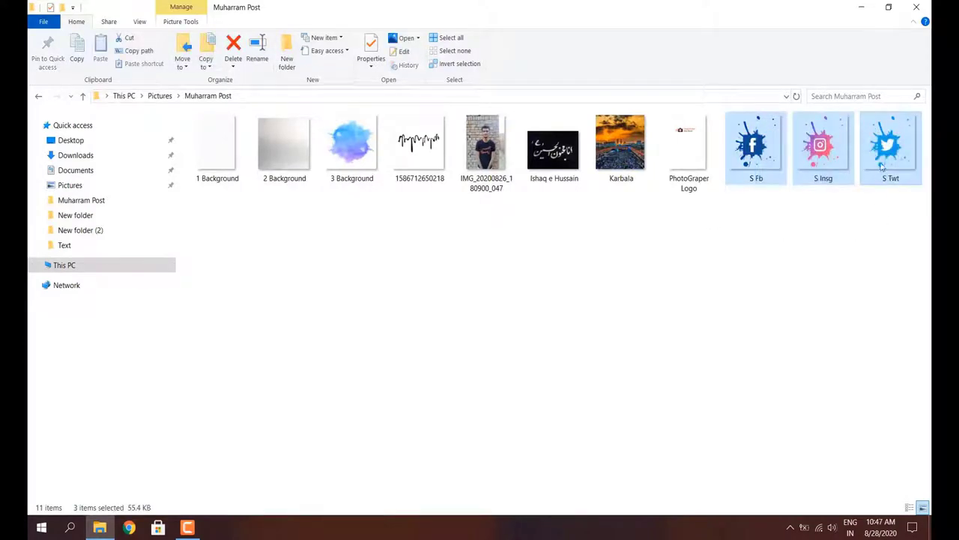
mouse_move(680, 241)
mouse_down()
mouse_move(685, 254)
mouse_move(691, 127)
mouse_up()
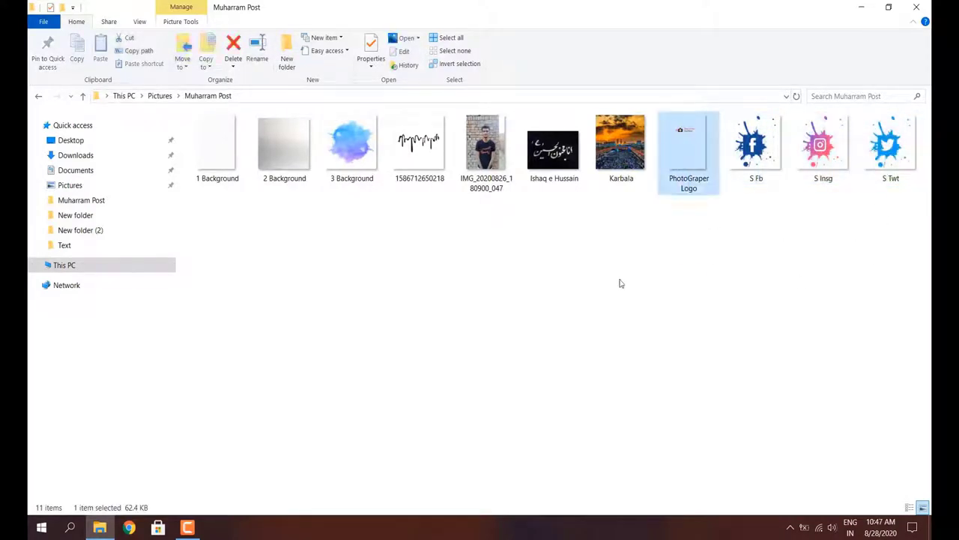
click(620, 283)
drag(622, 230, 616, 173)
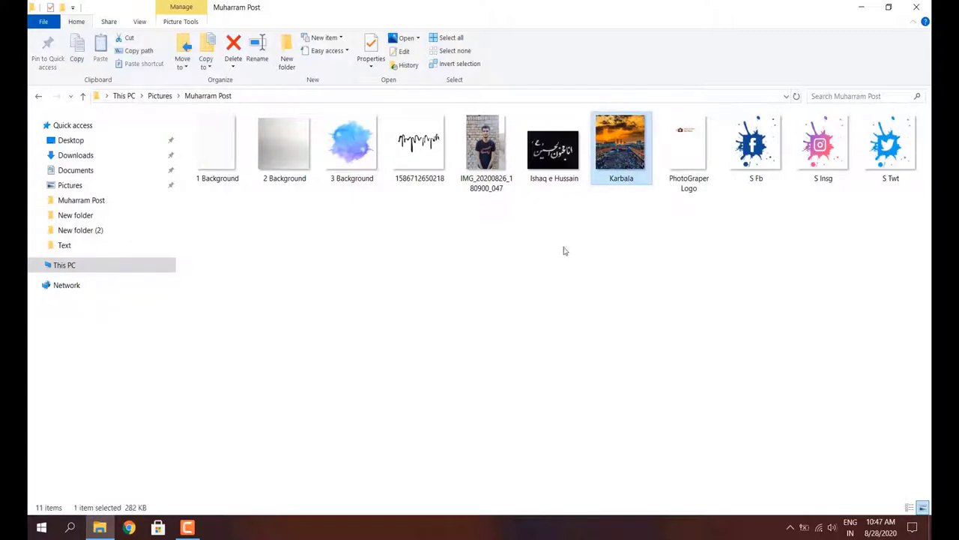
- Look over the remaining images, then preview IMG_20200826_180900_047 in Photos and close it
mouse_move(566, 251)
mouse_down()
mouse_move(552, 120)
mouse_move(537, 191)
mouse_up()
mouse_move(487, 223)
mouse_down()
mouse_move(484, 128)
mouse_move(508, 193)
mouse_up()
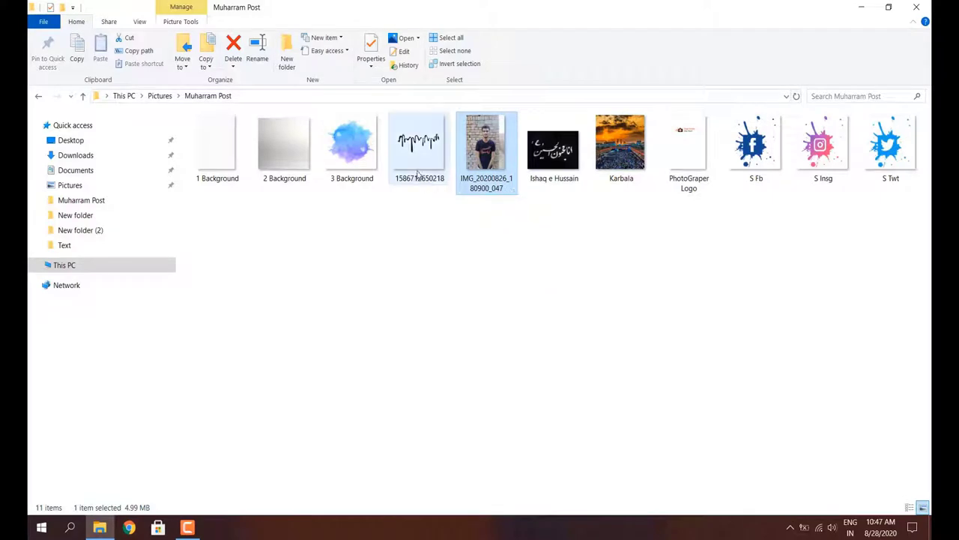
click(442, 176)
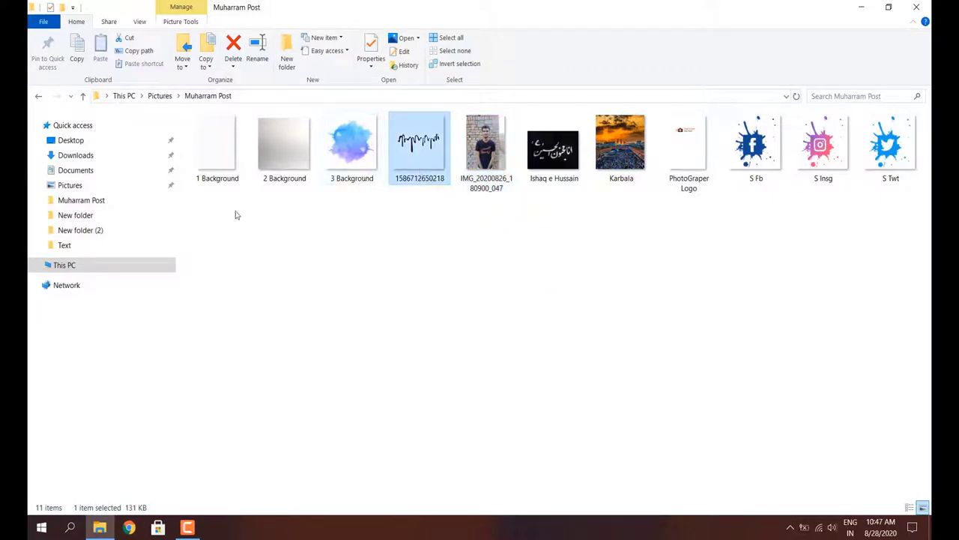
drag(211, 197, 376, 117)
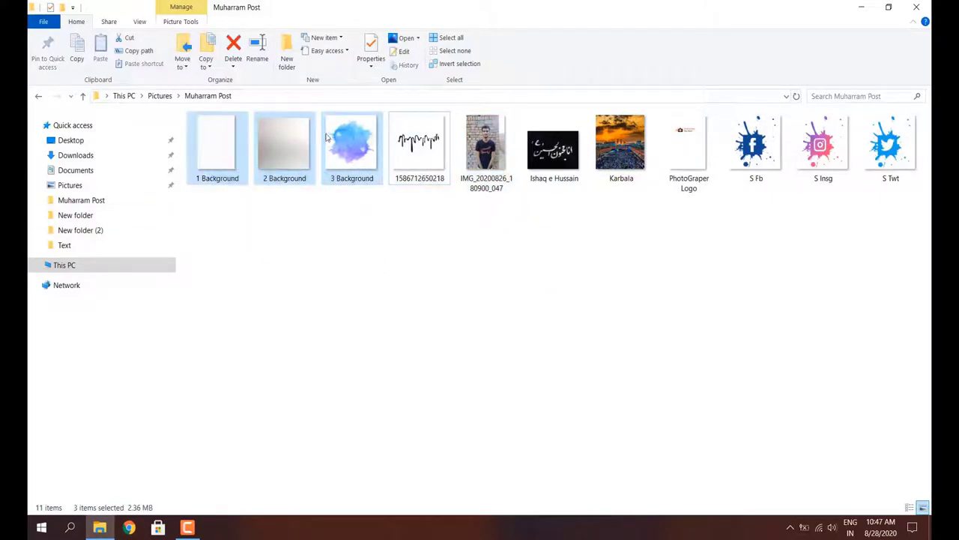
double_click(469, 162)
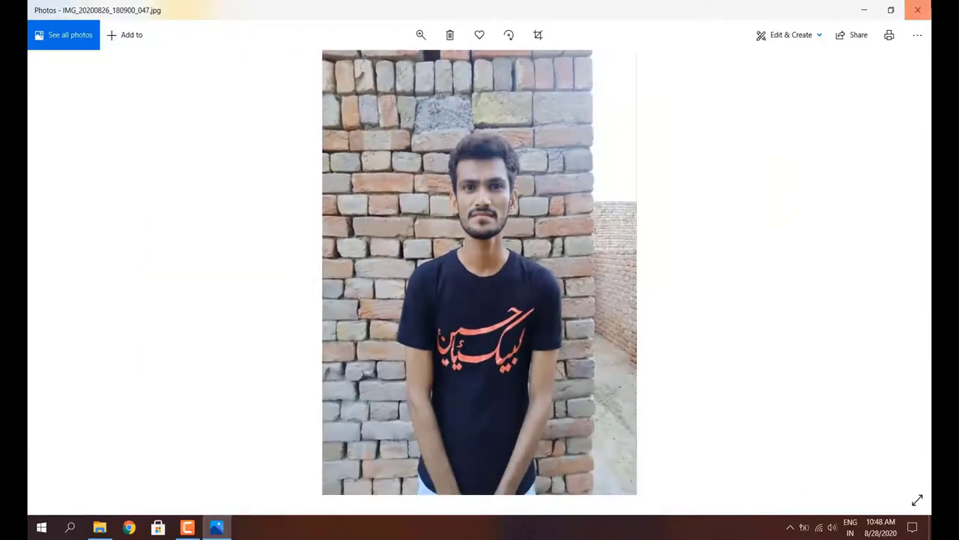
click(918, 10)
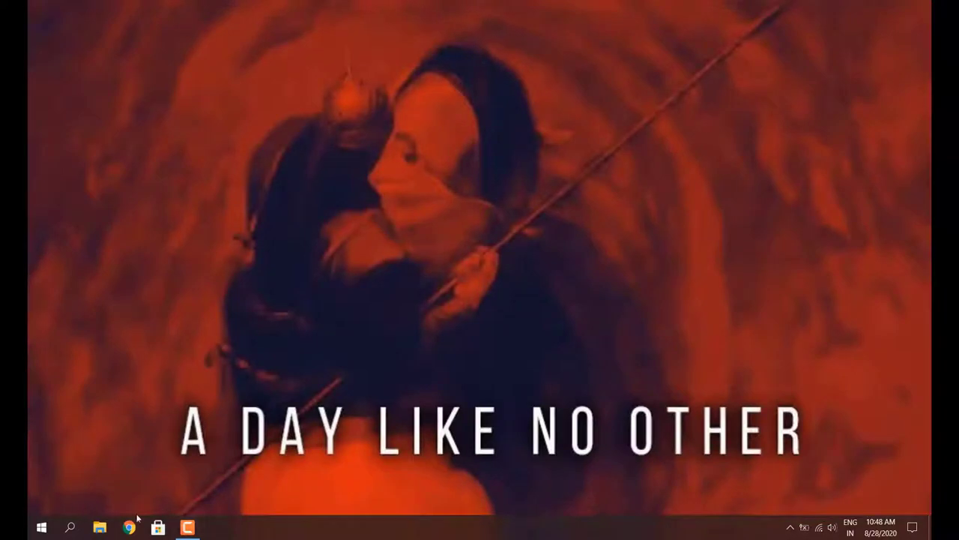
- Search Windows for 'ad' and launch the Adobe Photoshop CC 2019 best match
click(69, 527)
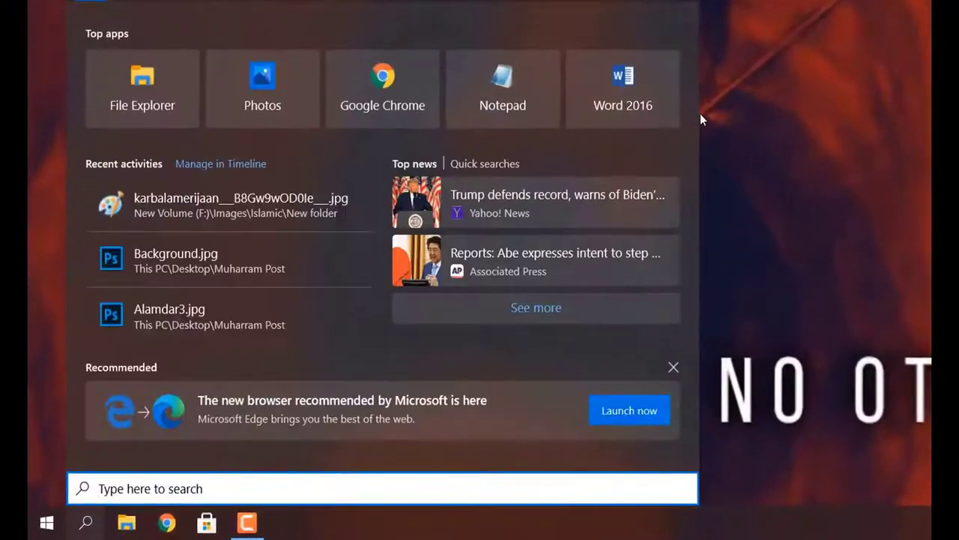
text(ad)
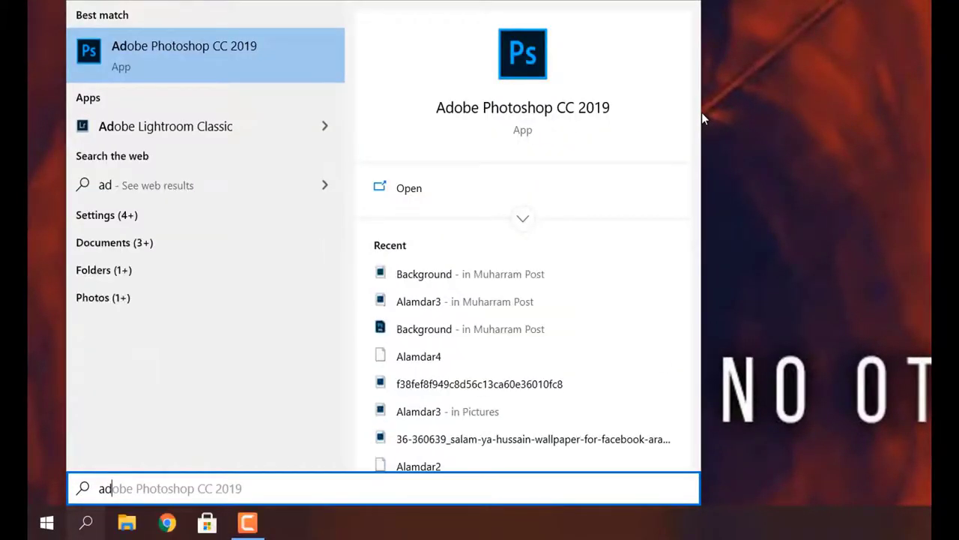
key(Return)
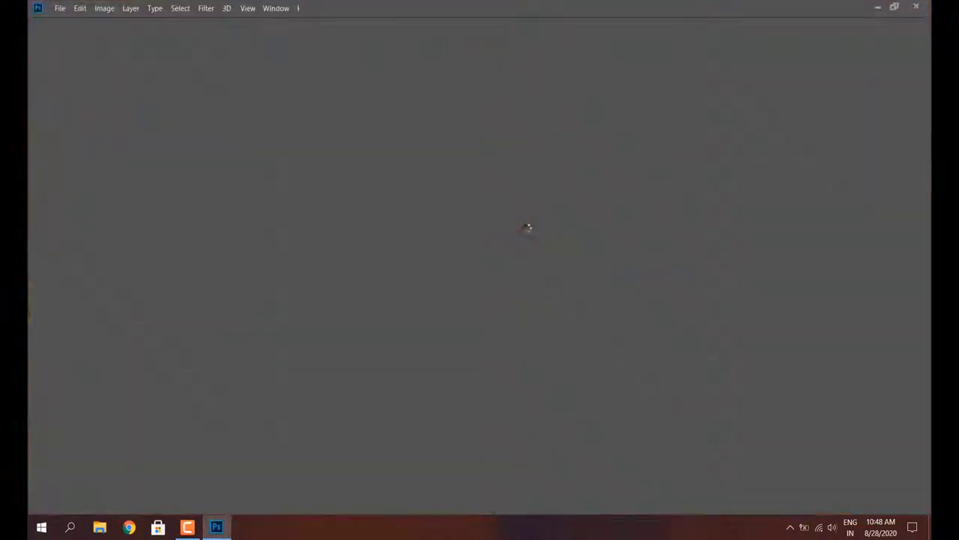
- Open IMG_20200826_180900_047 from Pictures > Muharram Post in Photoshop
click(60, 7)
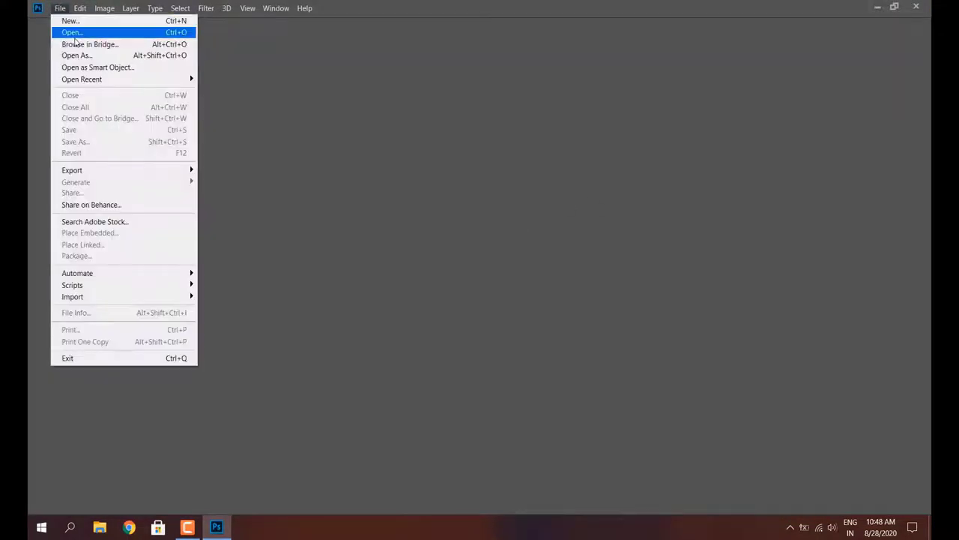
click(105, 30)
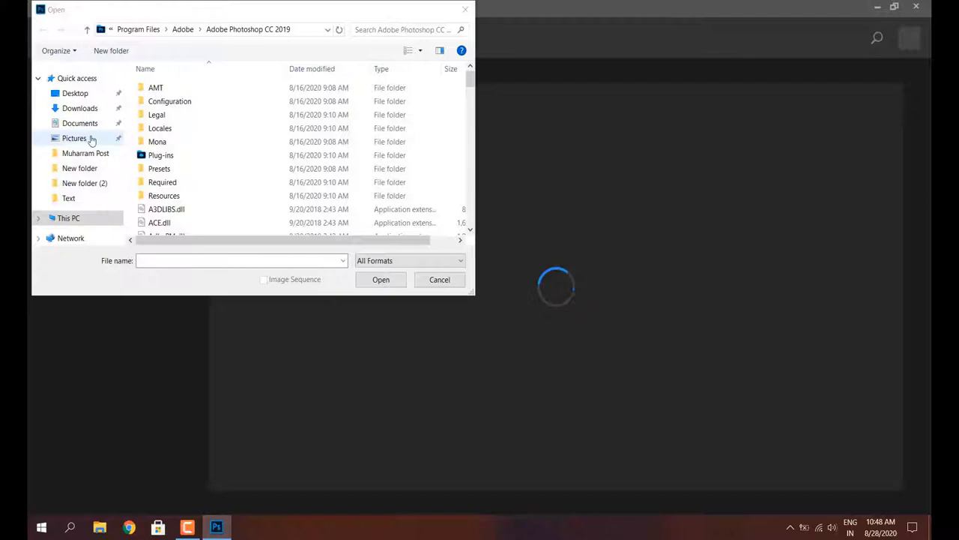
click(73, 138)
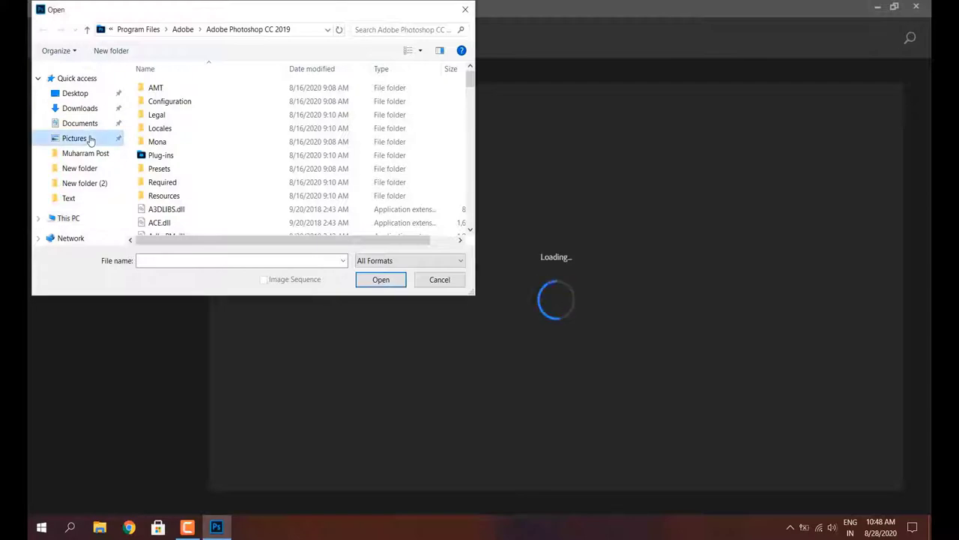
double_click(217, 118)
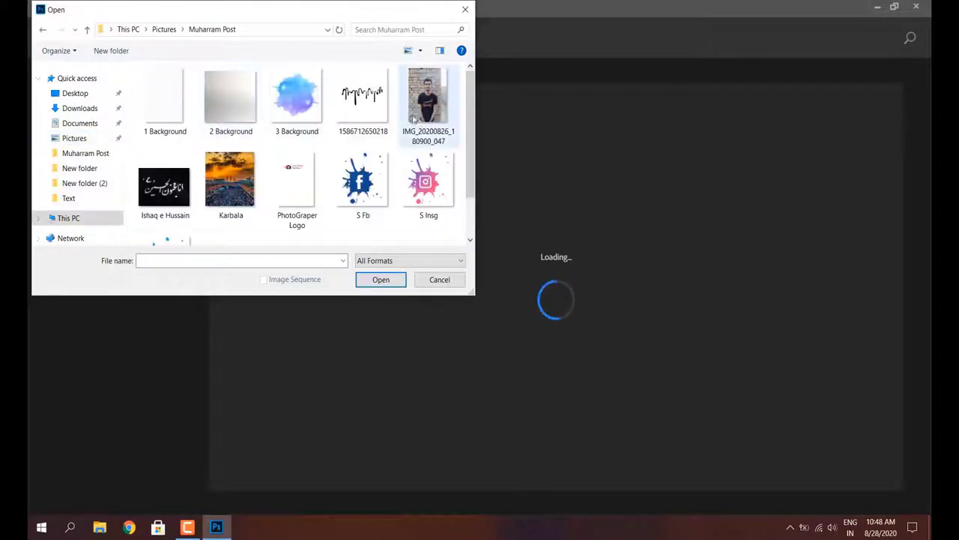
double_click(463, 109)
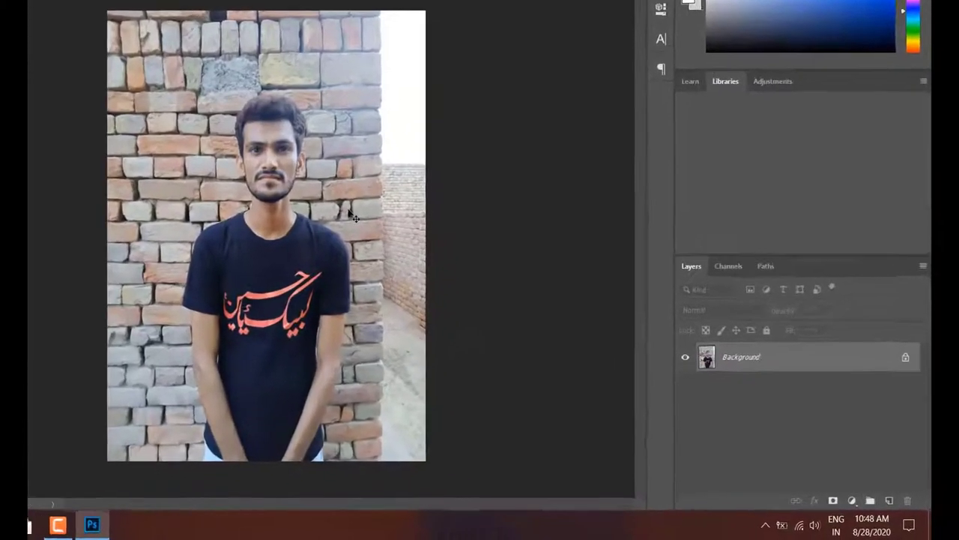
- Duplicate the photo to Layer 1, zoom in on the face, and reveal the lasso tool variants
key(ctrl+j)
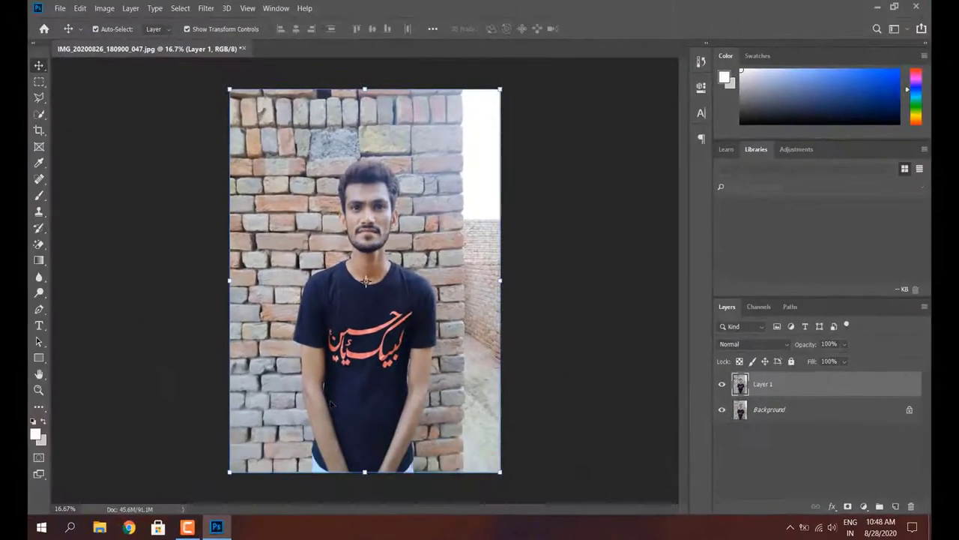
scroll(289, 323, up, 3)
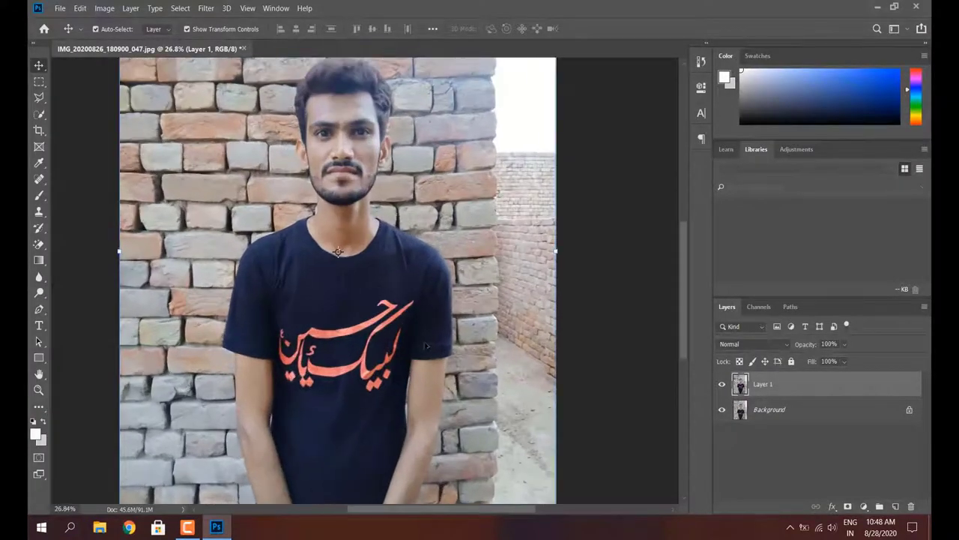
scroll(368, 251, up, 2)
scroll(368, 252, up, 1)
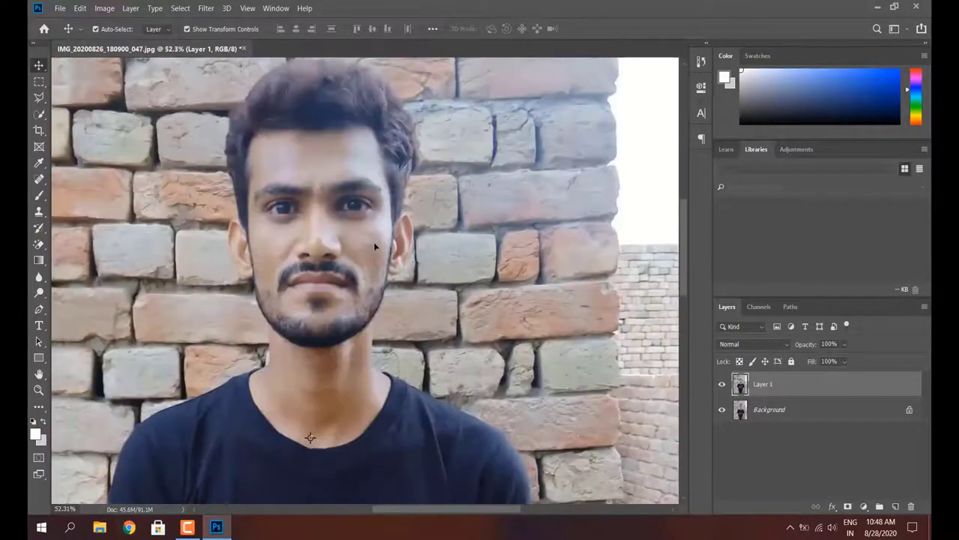
scroll(368, 252, up, 2)
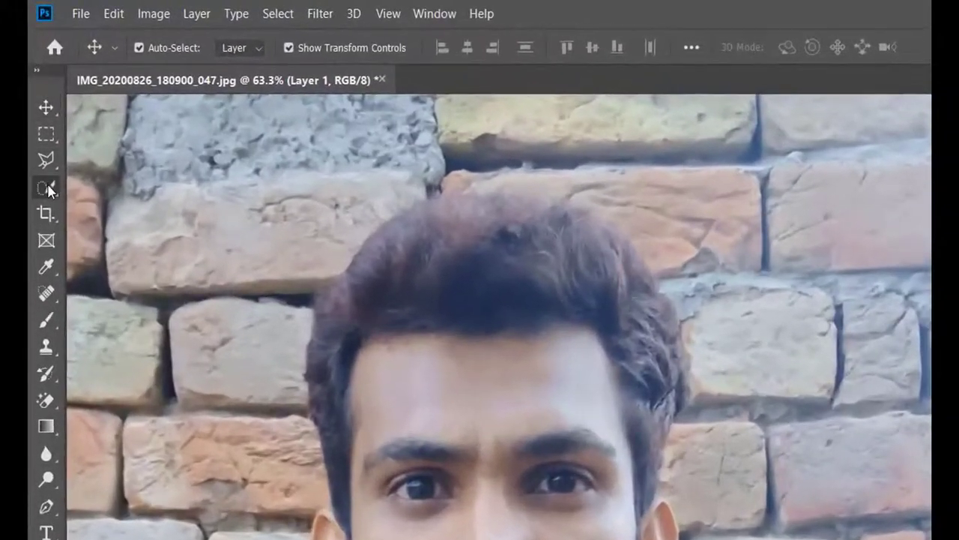
click(50, 117)
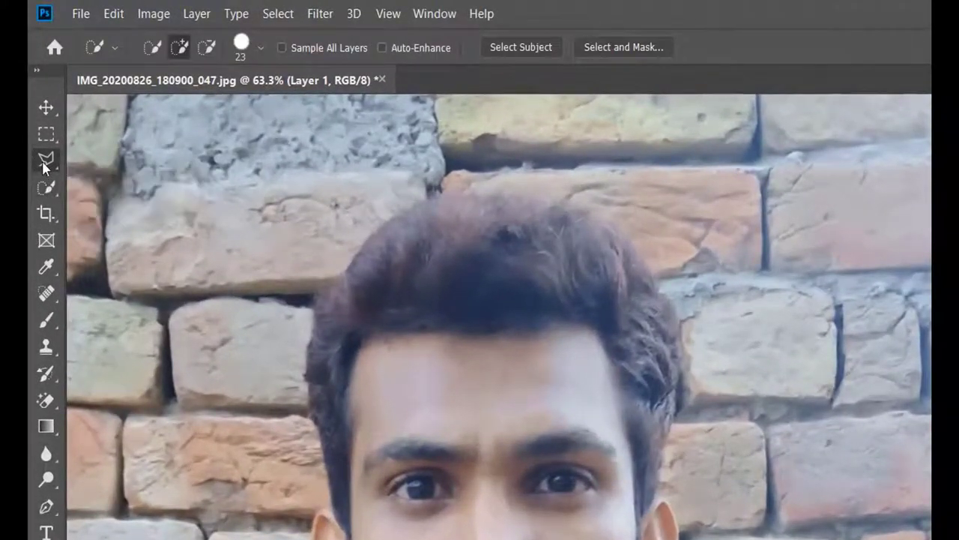
drag(47, 160, 132, 187)
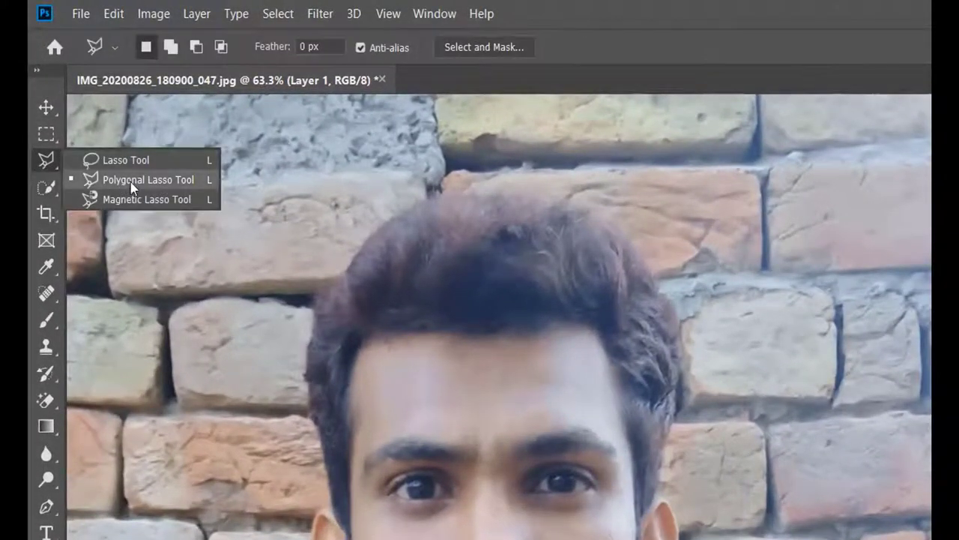
- Pick the Polygonal Lasso Tool and trace points around the man's upper body
click(170, 182)
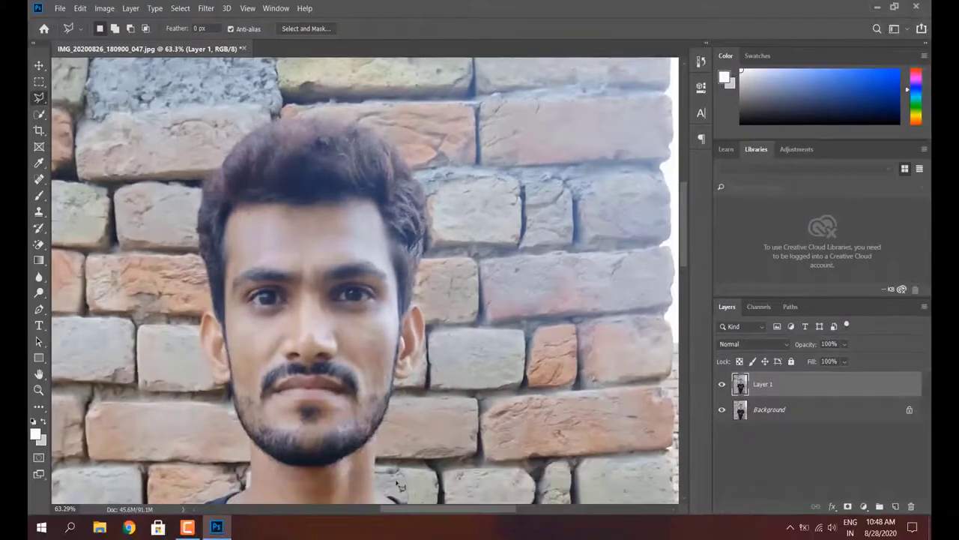
scroll(400, 486, down, 3)
scroll(527, 389, down, 3)
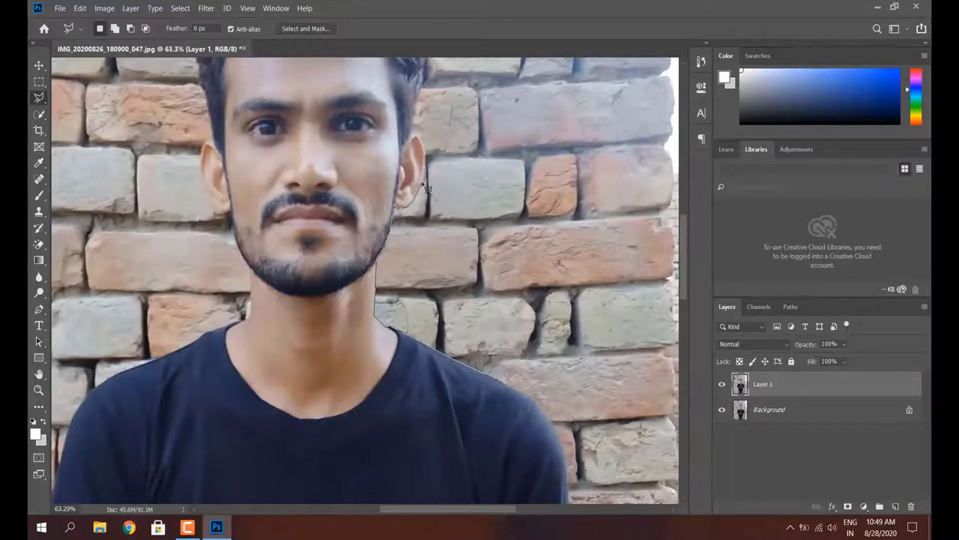
scroll(422, 111, up, 3)
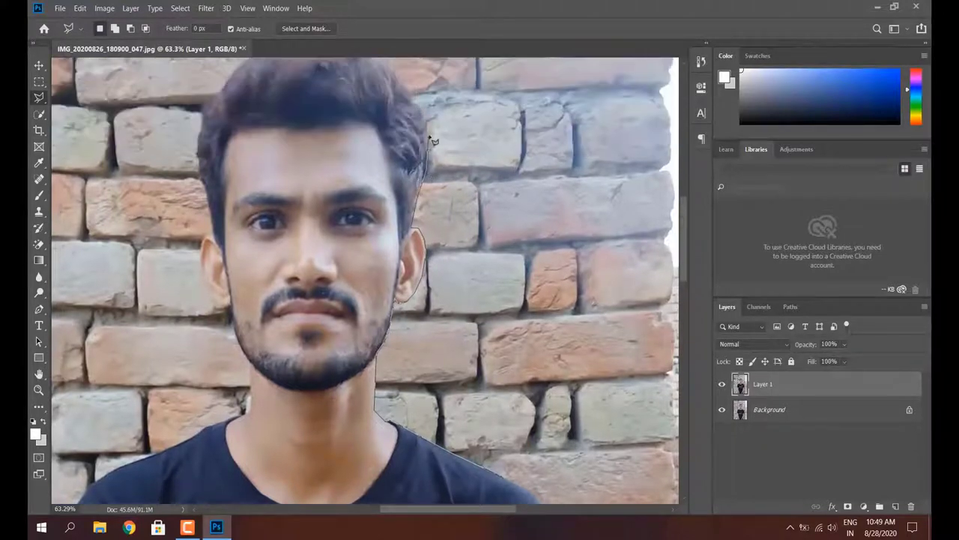
scroll(414, 108, up, 1)
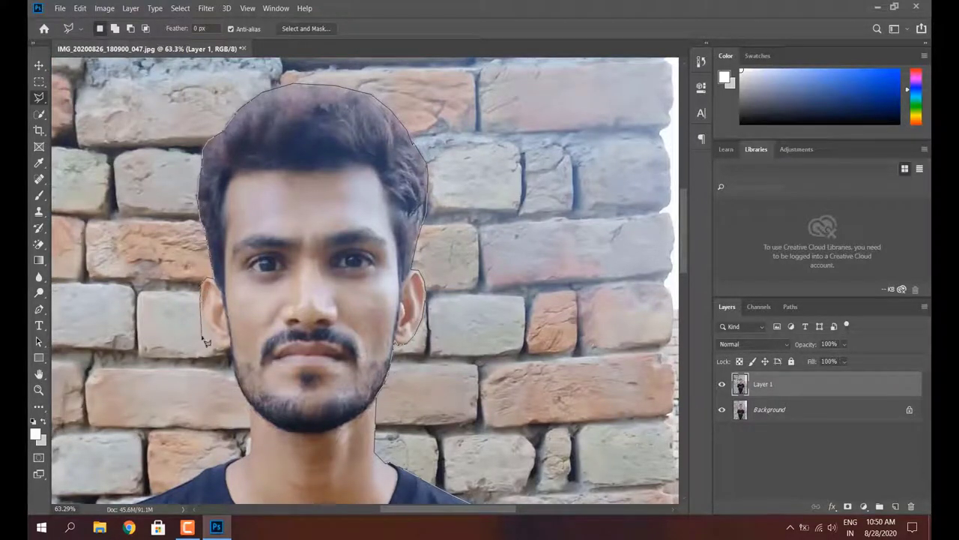
- Continue the outline down the figure, along the photo's bottom edge, and back up to the start
scroll(243, 283, down, 3)
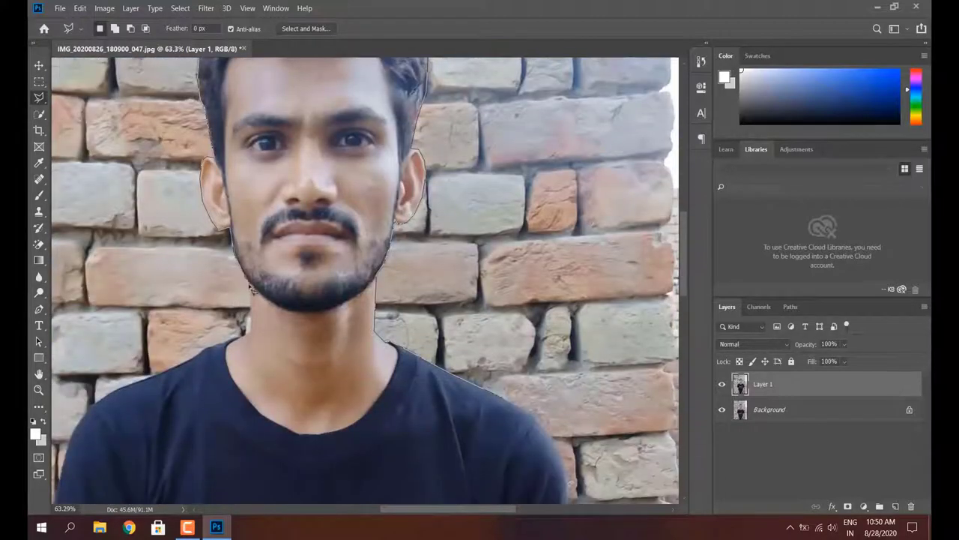
scroll(67, 425, left, 1)
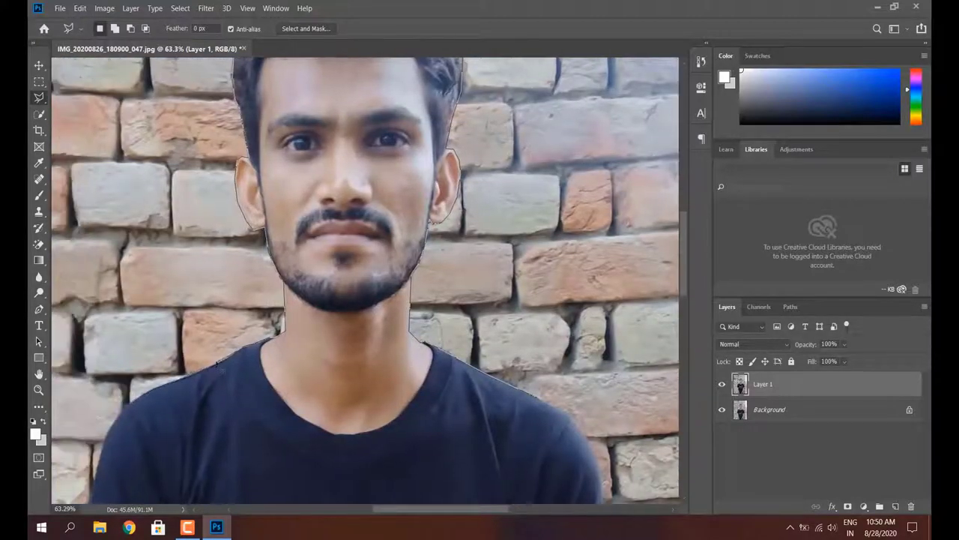
scroll(129, 408, down, 3)
scroll(129, 408, left, 1)
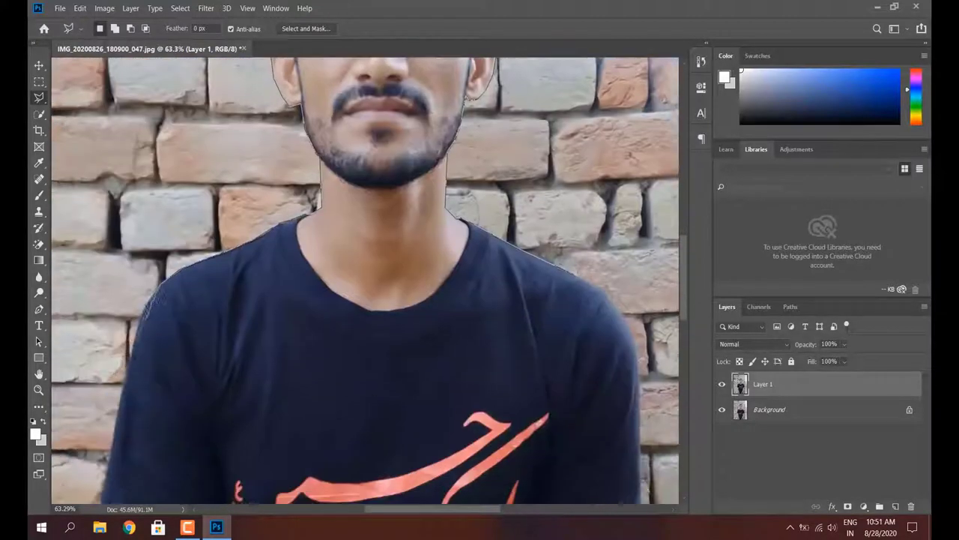
scroll(116, 434, down, 2)
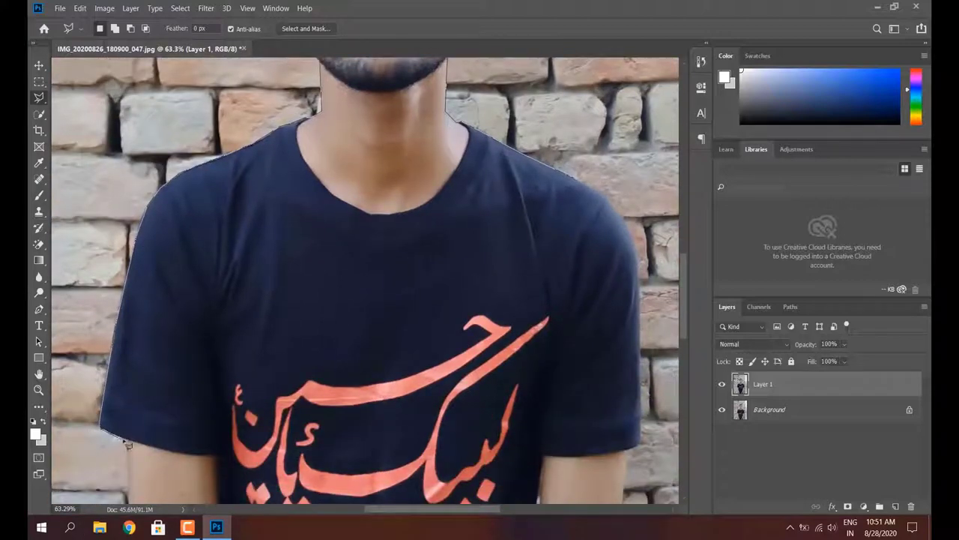
scroll(127, 443, down, 5)
scroll(129, 443, down, 3)
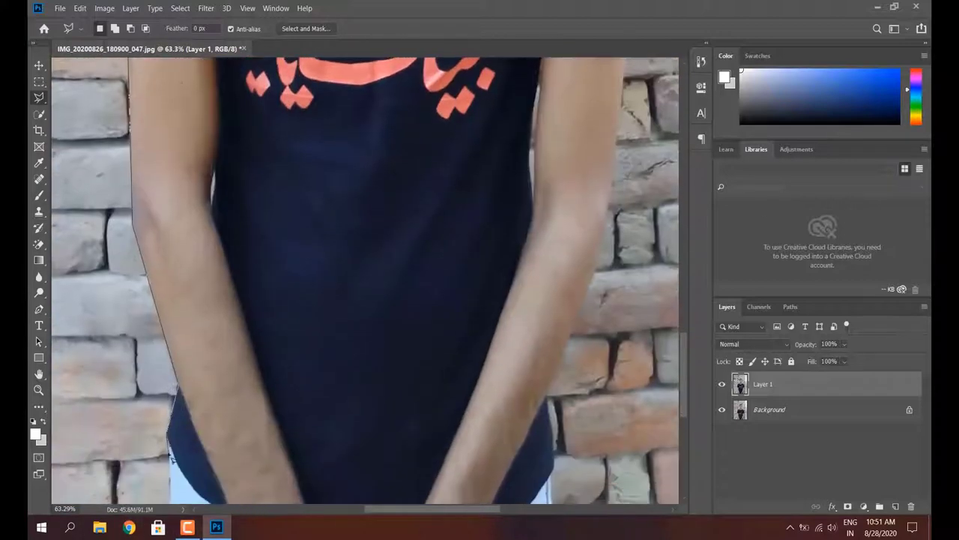
scroll(171, 457, down, 3)
click(169, 408)
click(554, 405)
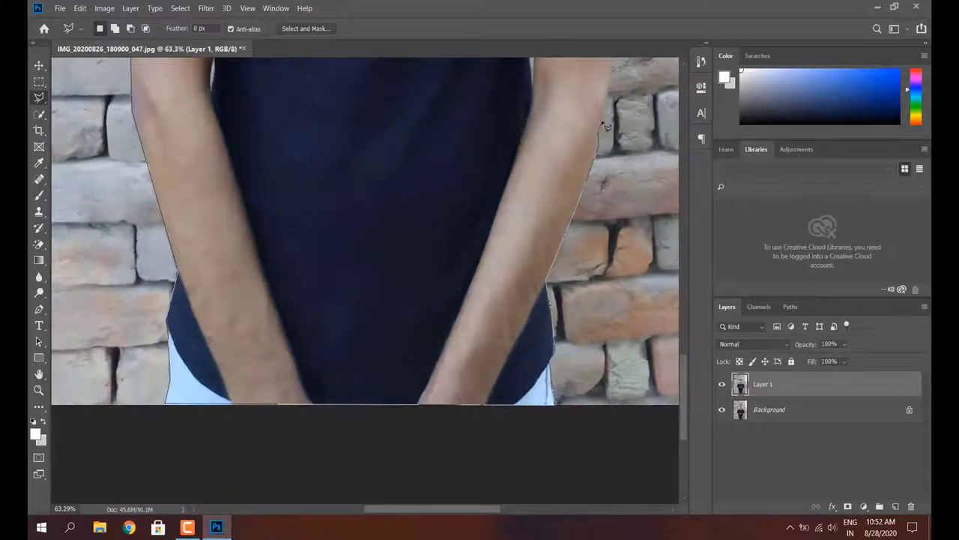
scroll(607, 127, up, 8)
scroll(637, 112, up, 3)
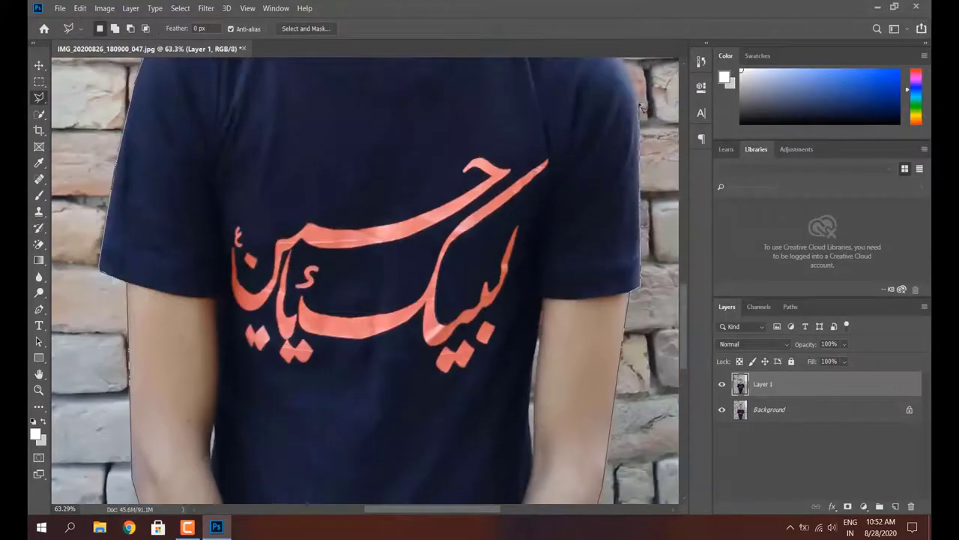
scroll(642, 107, up, 3)
- Close the lasso selection, copy the man to Layer 2, and hide Background and Layer 1
double_click(571, 123)
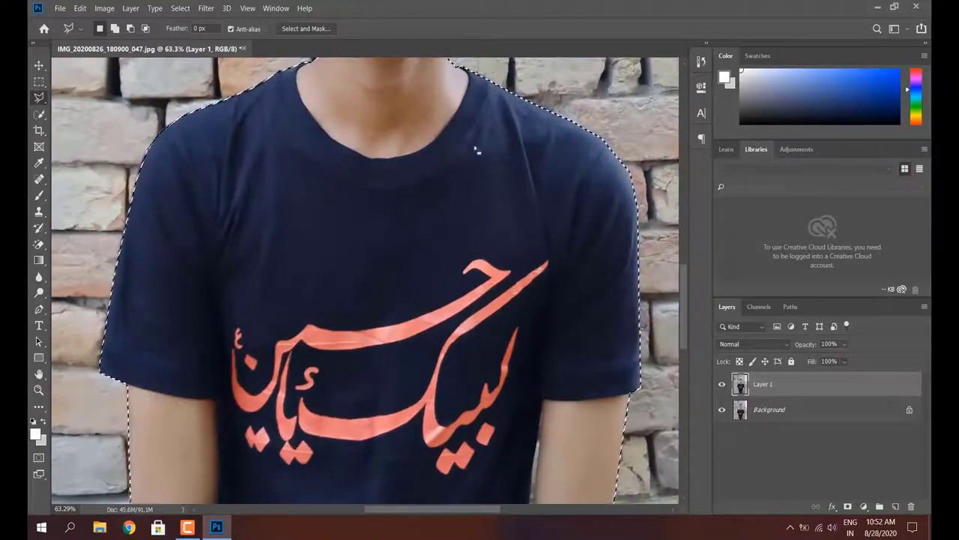
key(ctrl+0)
key(ctrl+j)
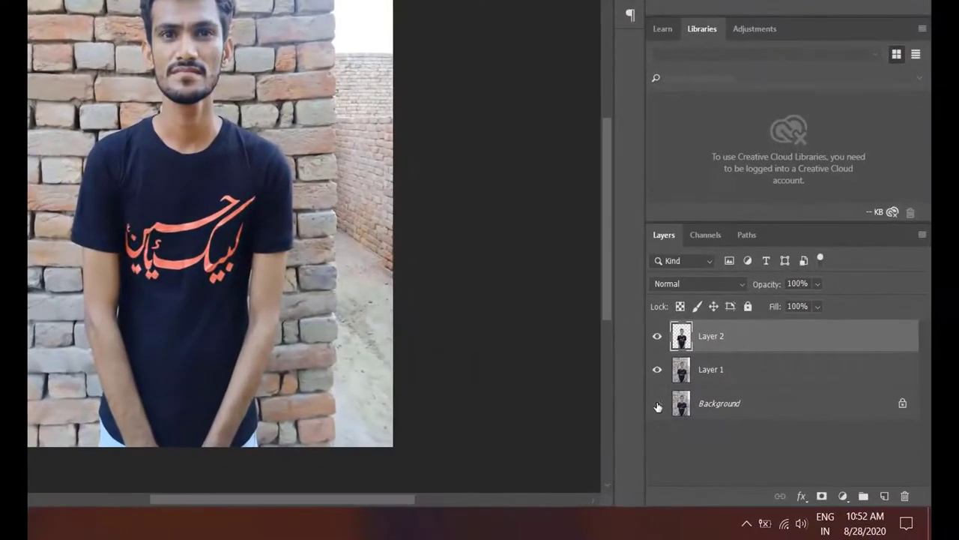
click(658, 406)
click(661, 375)
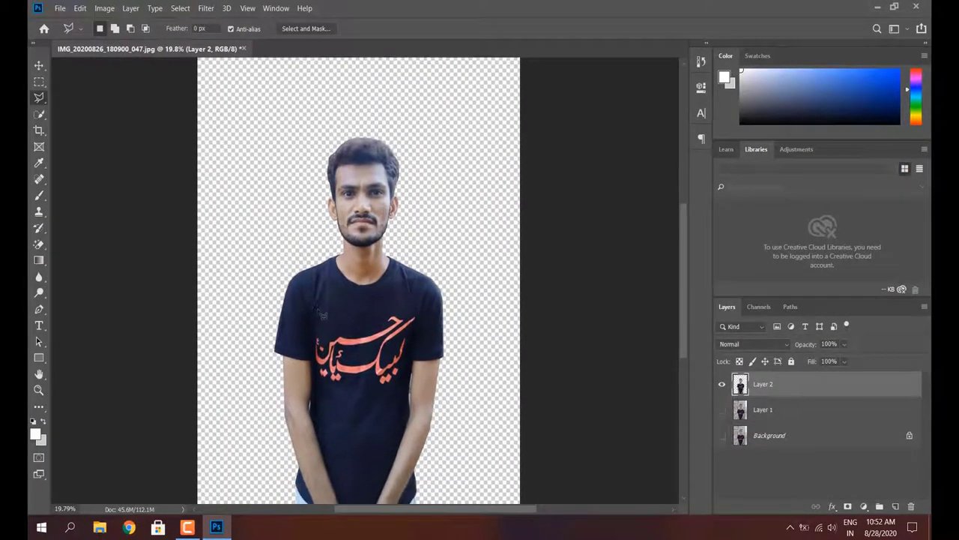
- Save the cut-out as a PNG named IMG_2 with the large file size option
key(ctrl+shift+s)
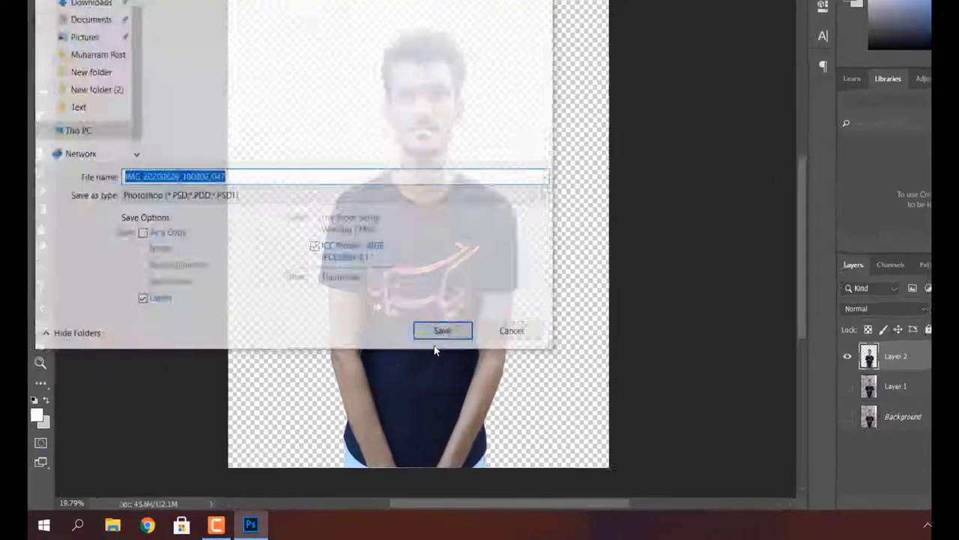
click(235, 143)
click(228, 392)
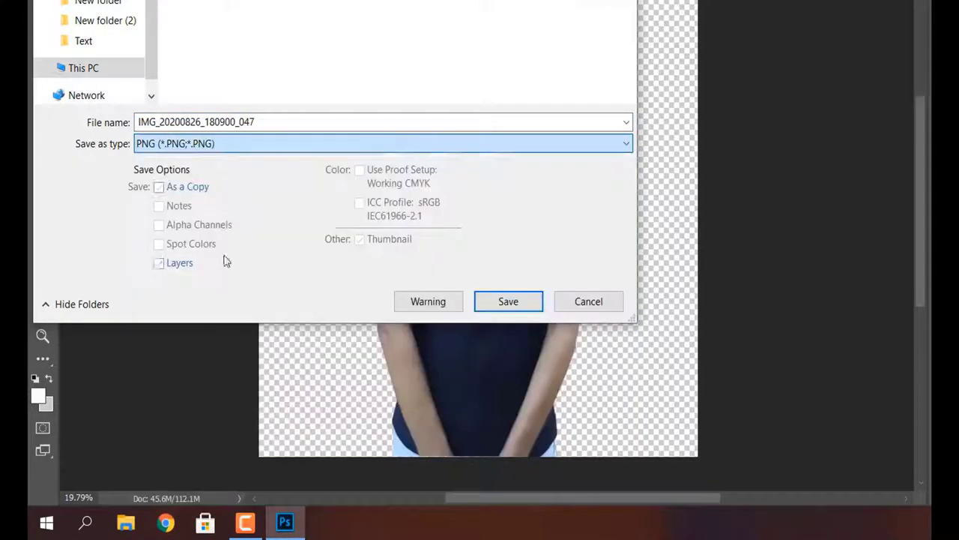
click(168, 121)
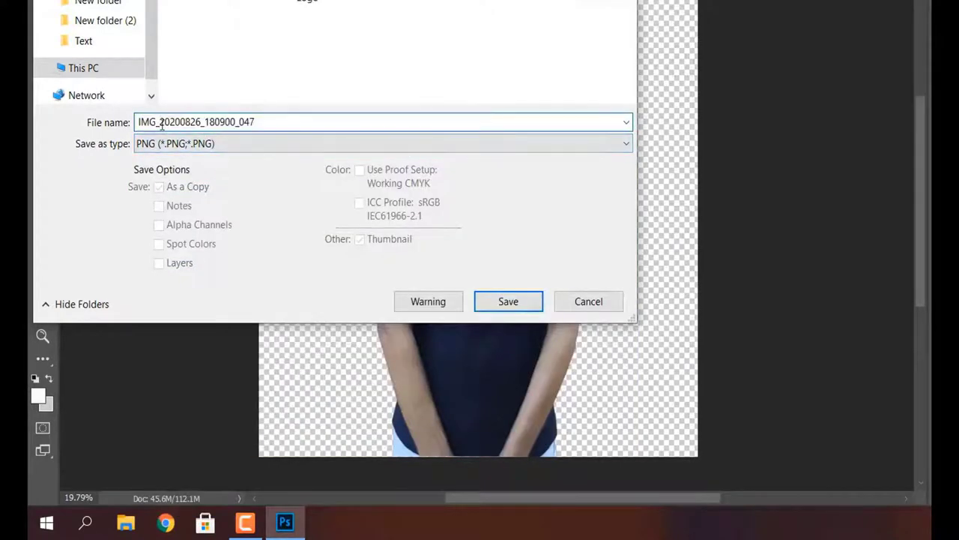
drag(166, 121, 250, 121)
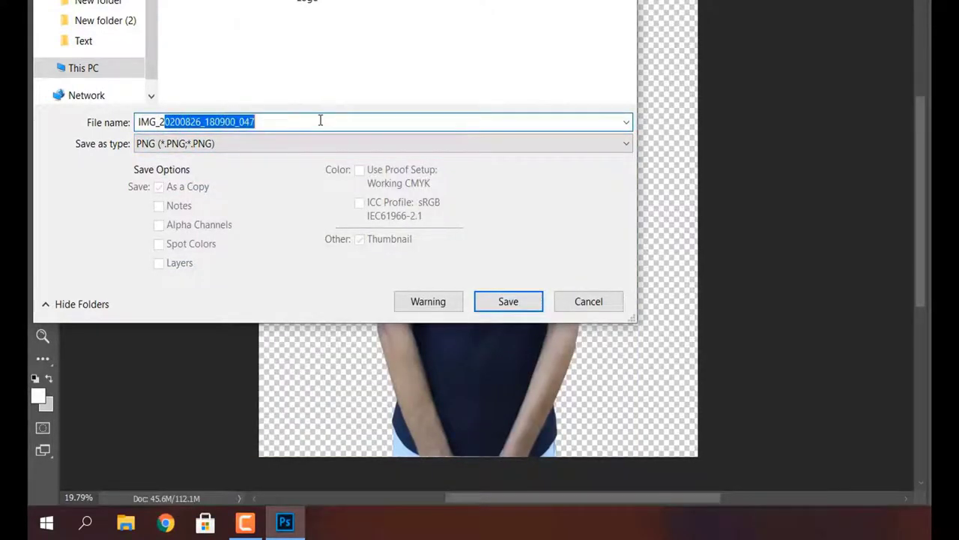
key(BackSpace)
click(329, 89)
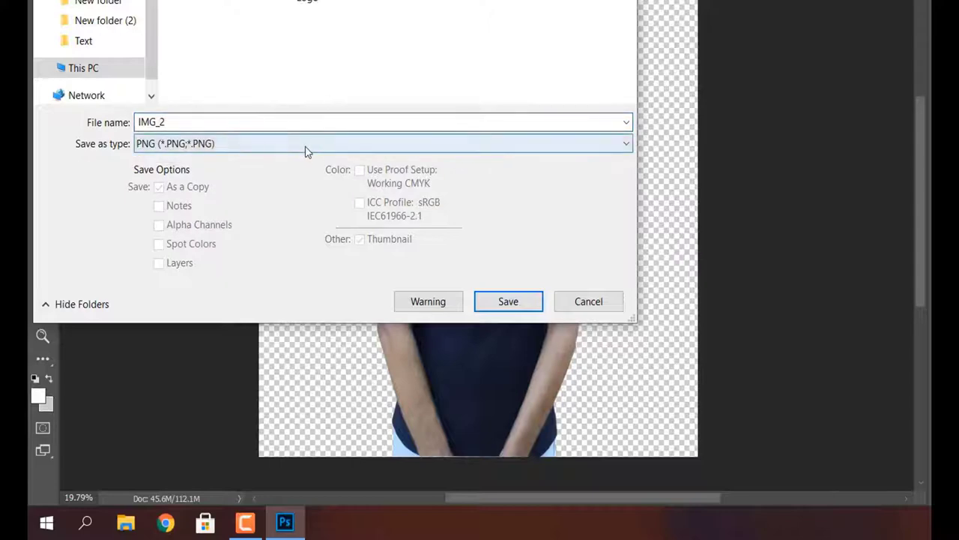
click(244, 145)
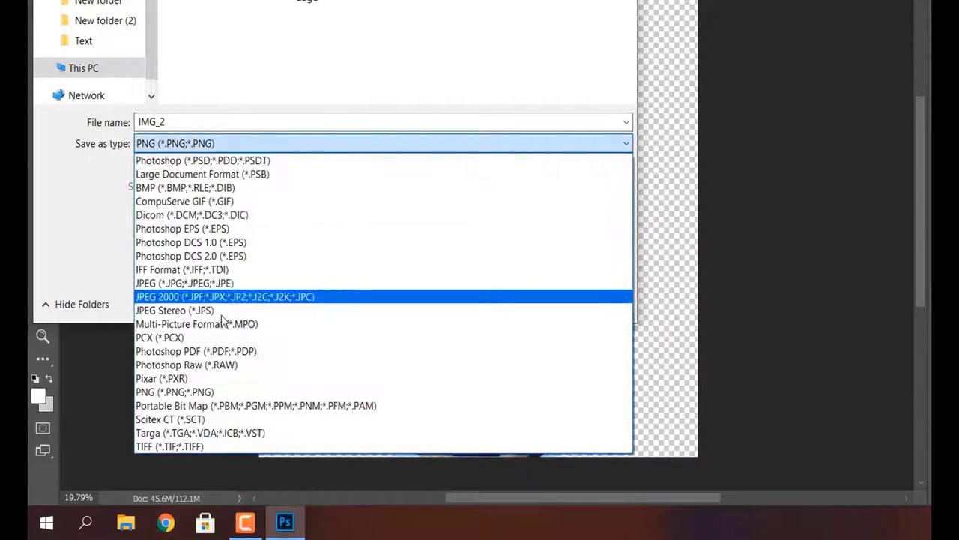
click(195, 392)
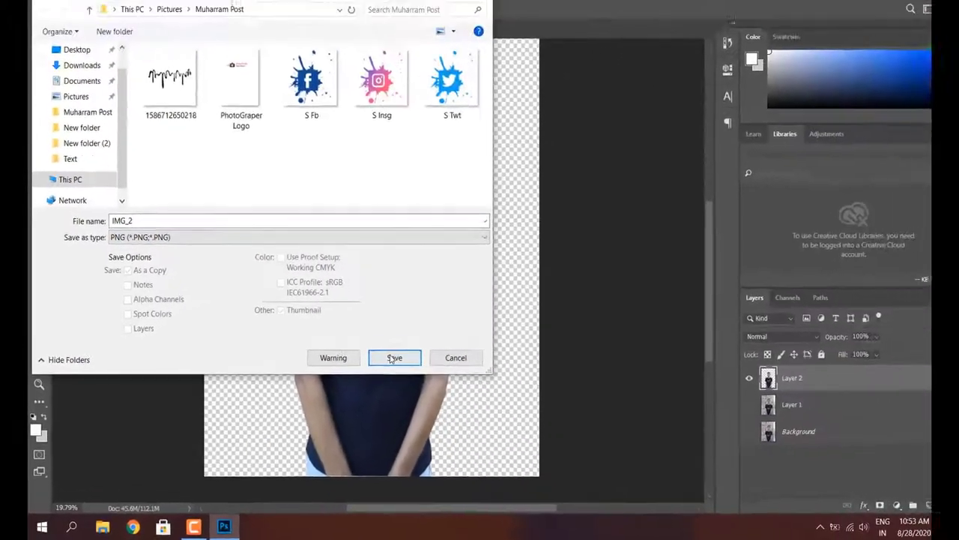
click(508, 301)
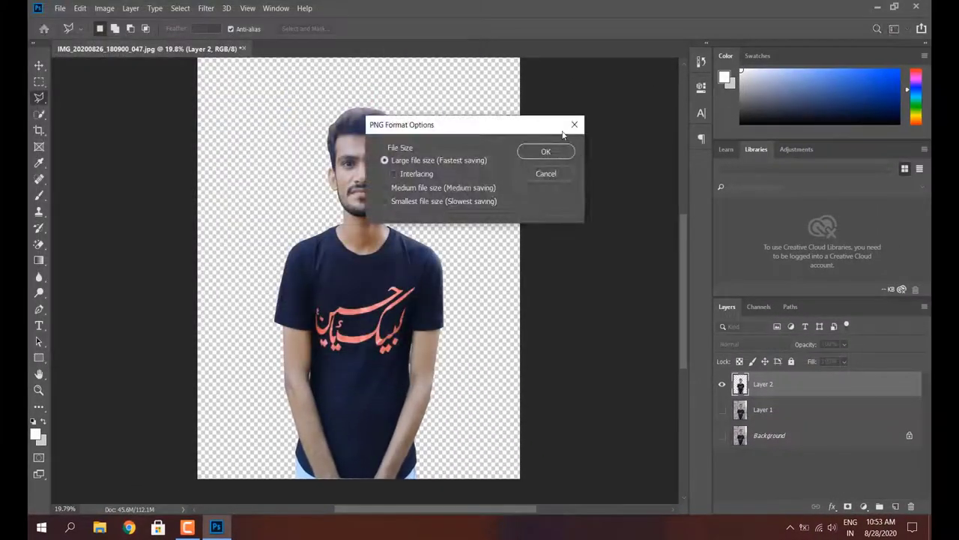
click(535, 156)
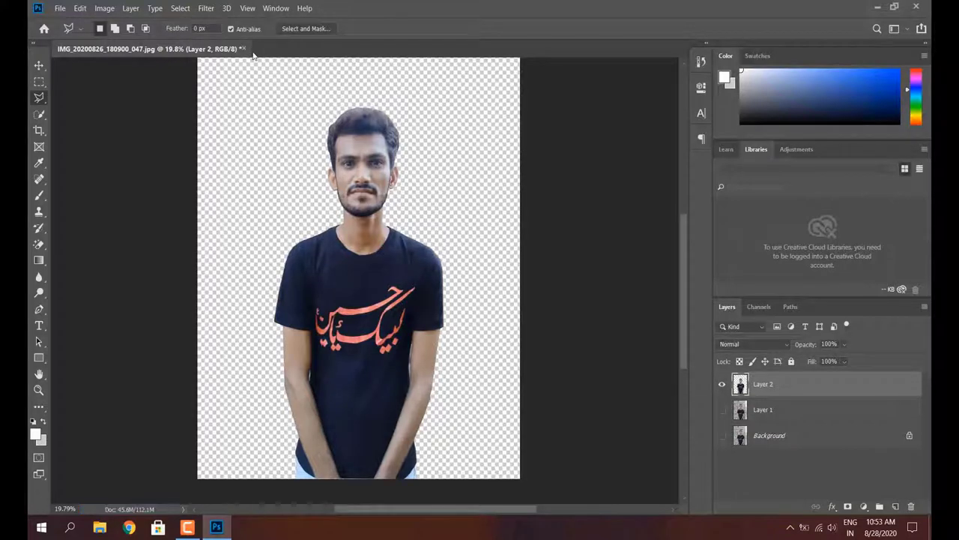
- Close the original photo without saving and open IMG_2.png from the Muharram Post folder
click(244, 49)
click(499, 206)
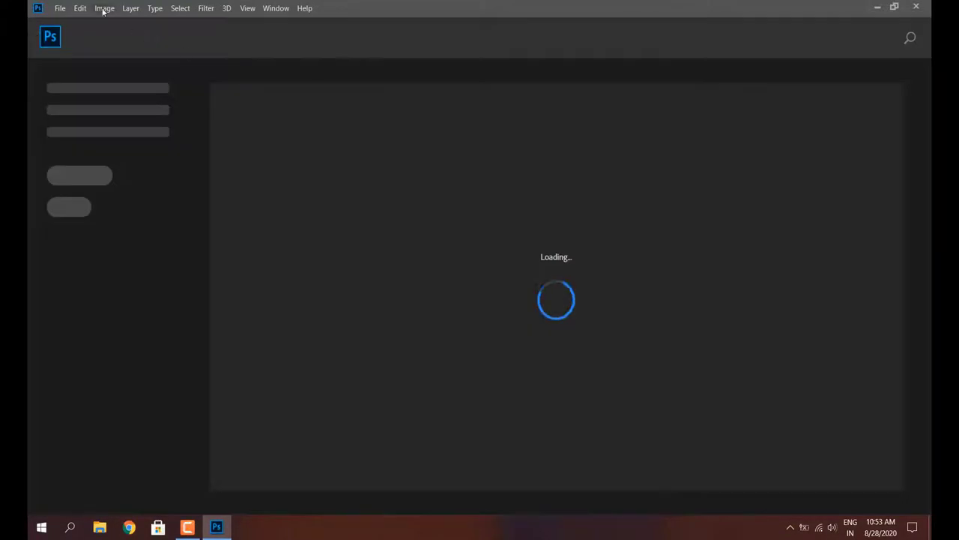
click(60, 8)
click(104, 43)
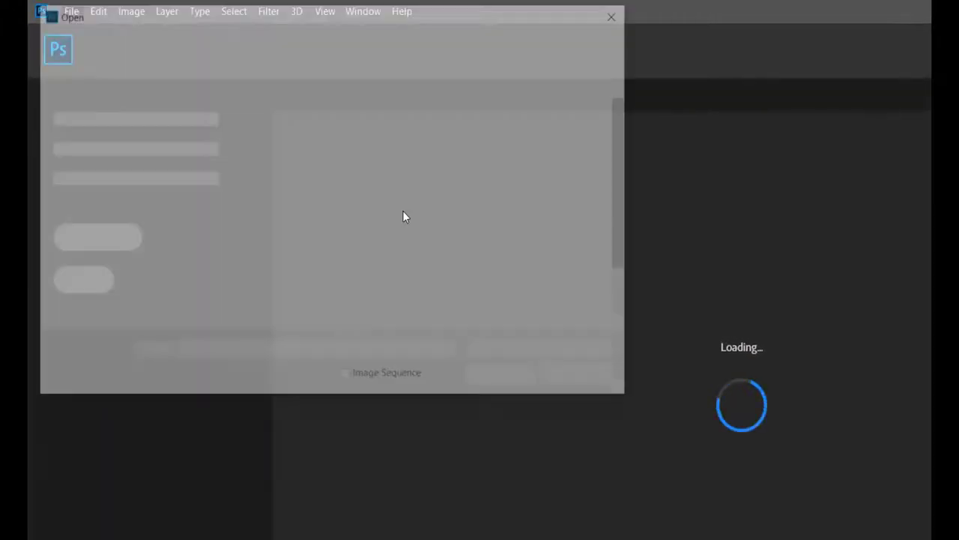
scroll(395, 233, down, 2)
scroll(396, 209, up, 2)
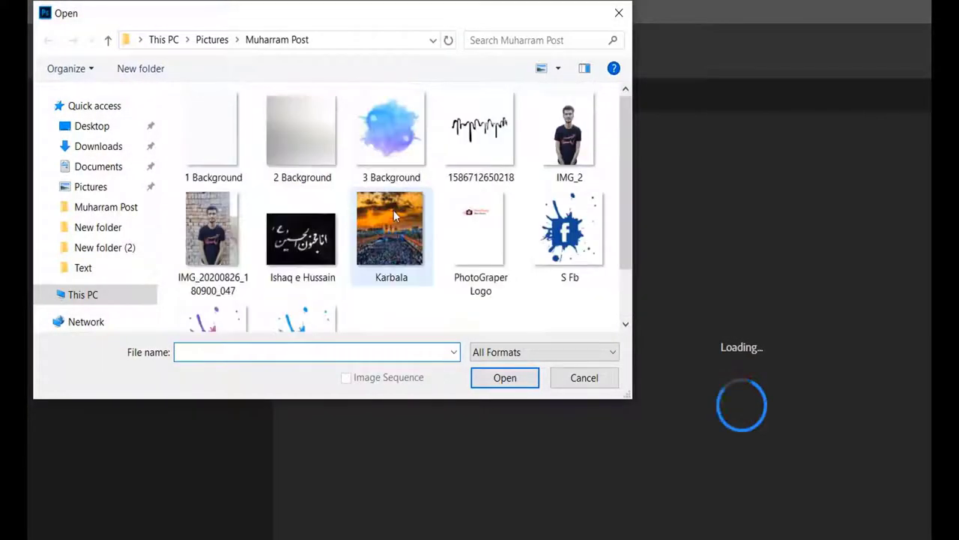
double_click(589, 156)
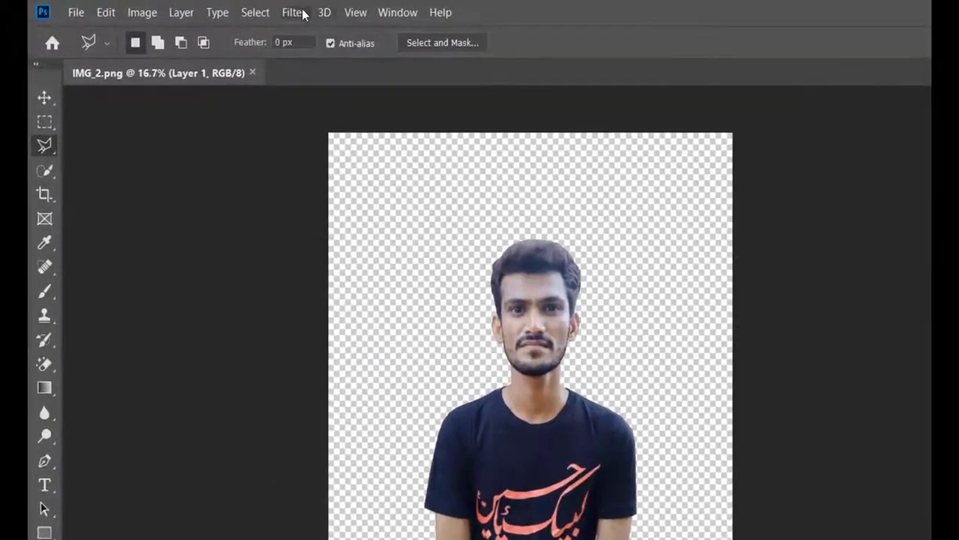
- Load the u2studio presets (11).xmp settings in Camera Raw Filter and apply them to IMG_2
click(302, 13)
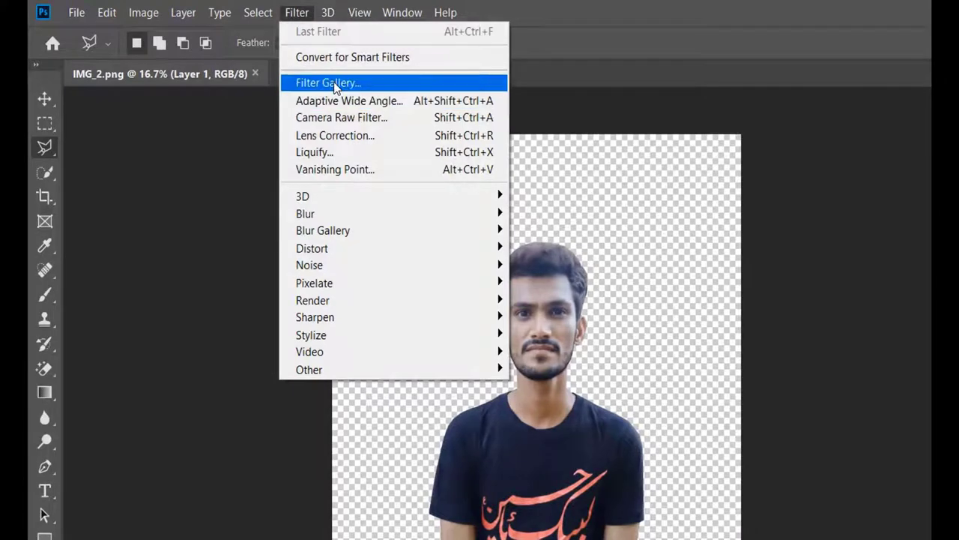
click(212, 153)
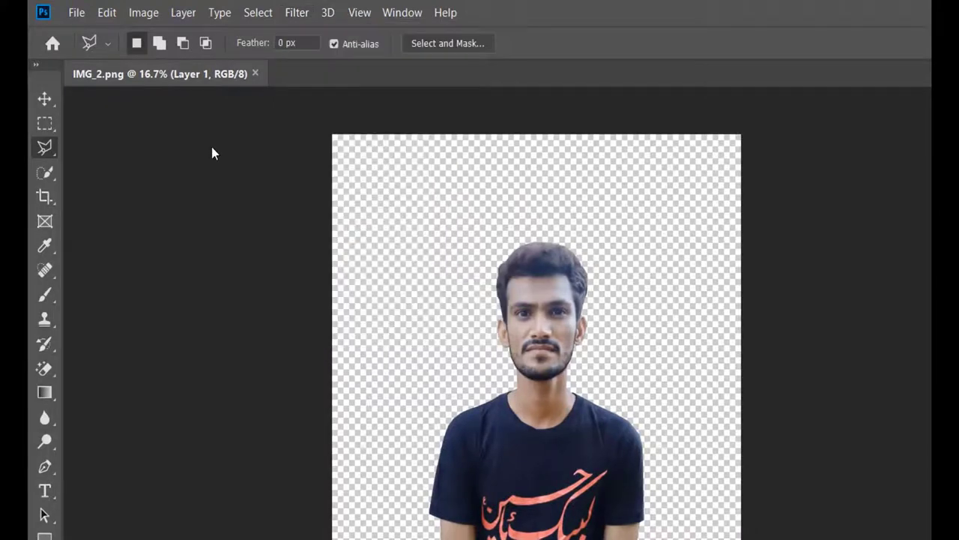
click(302, 12)
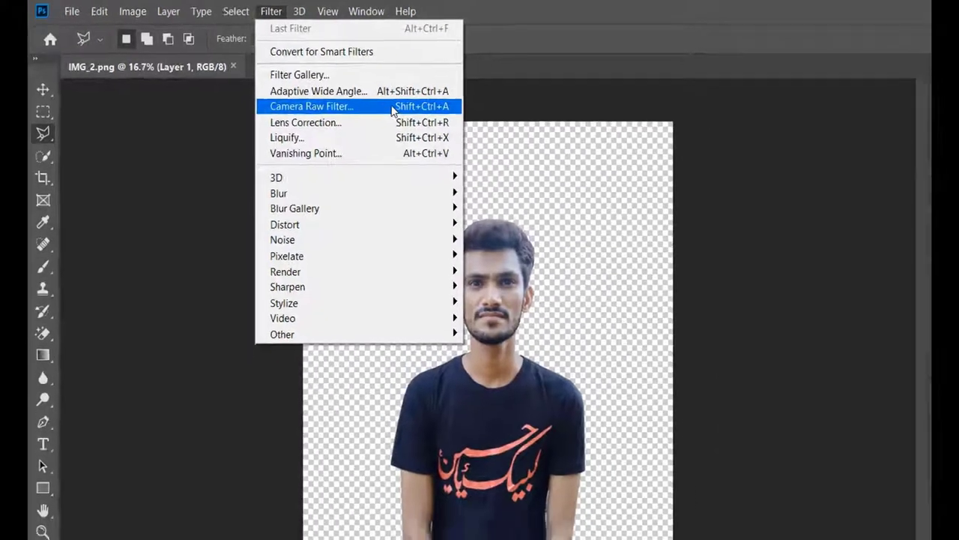
click(432, 120)
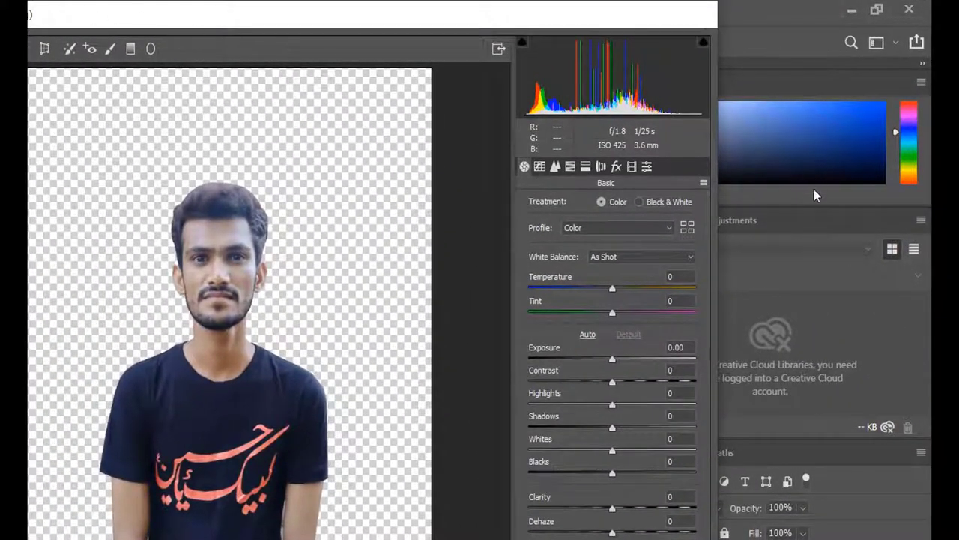
click(704, 184)
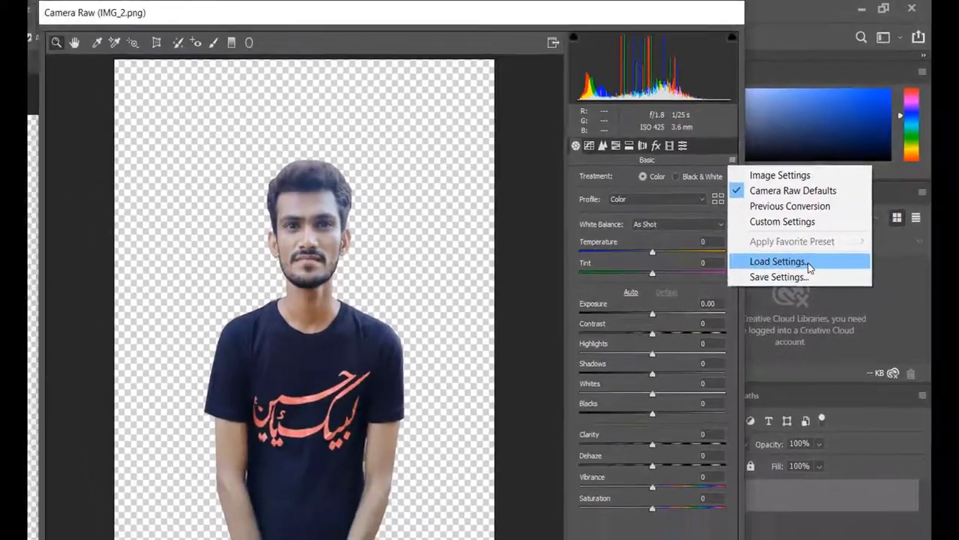
click(758, 299)
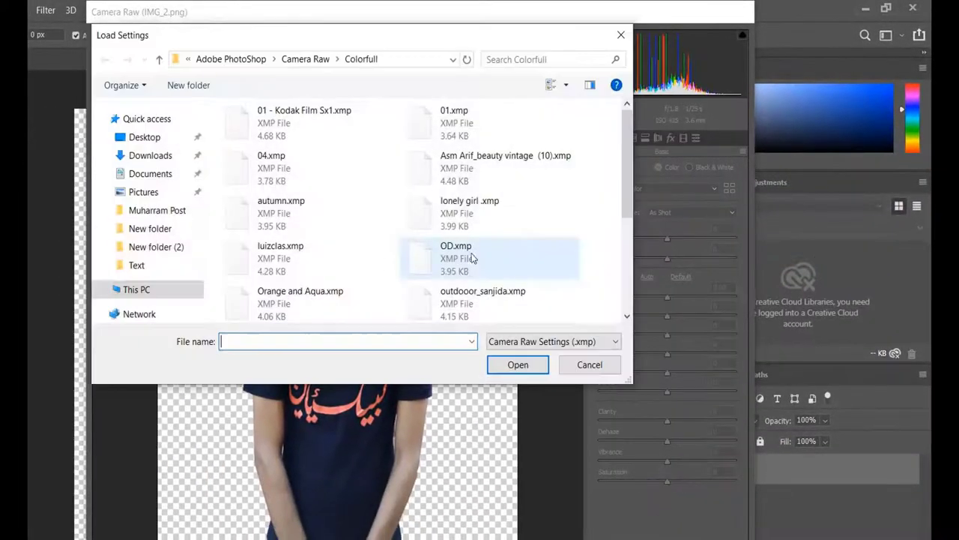
scroll(574, 268, down, 3)
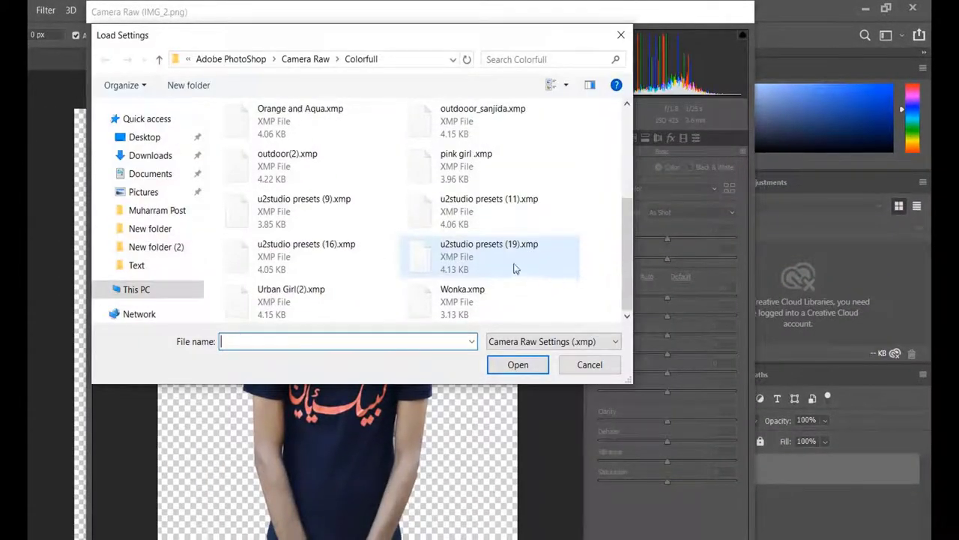
double_click(527, 213)
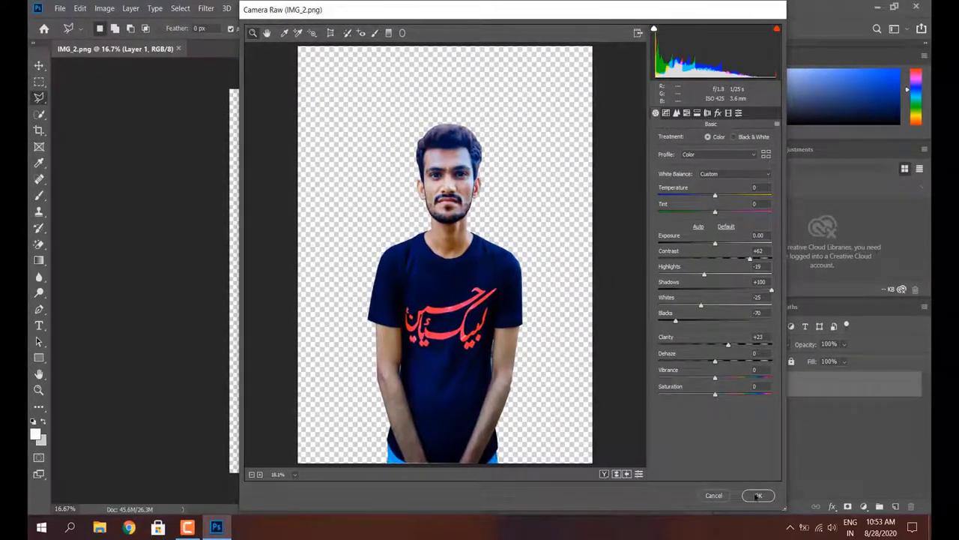
click(758, 495)
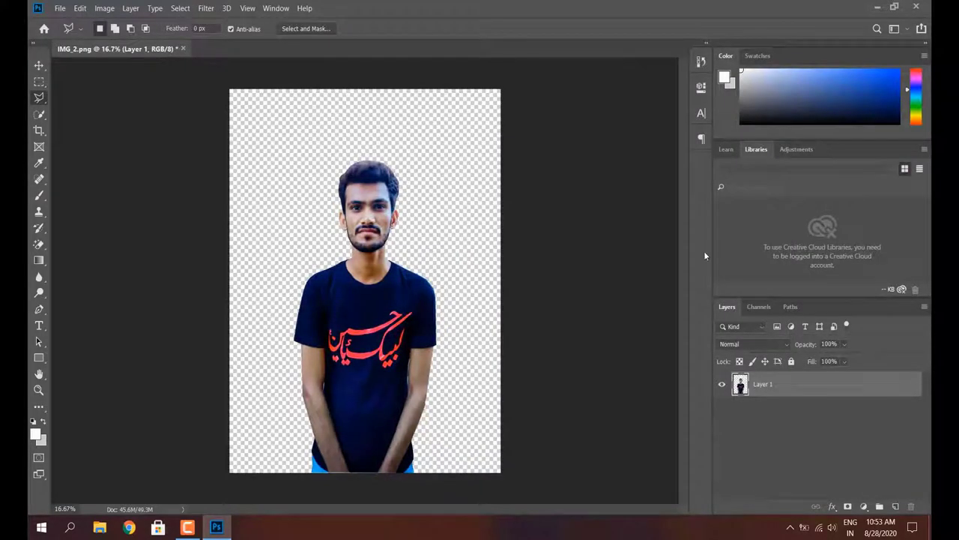
- Save the cut-out portrait as a PNG copy named IMG_2.png in Muharram Post
key(ctrl+shift+s)
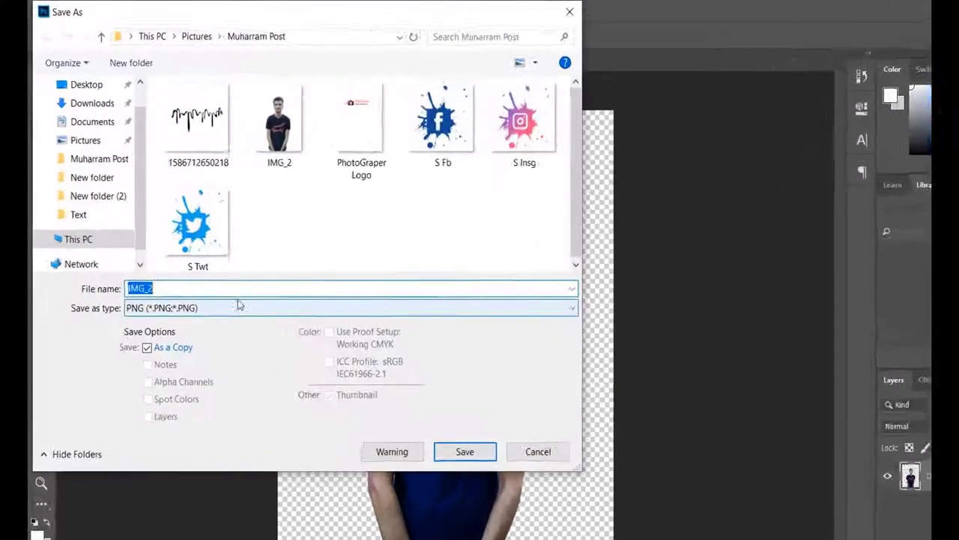
click(241, 315)
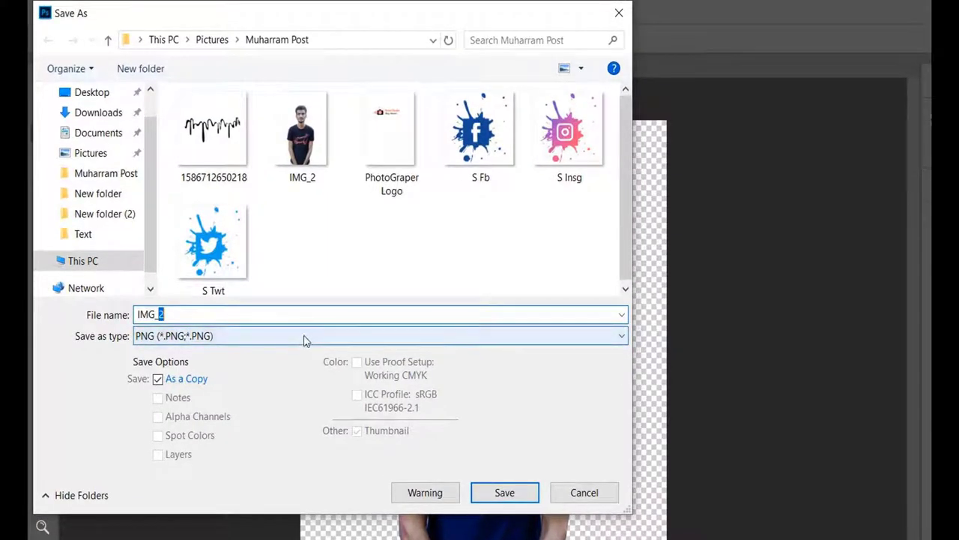
key(BackSpace)
click(435, 424)
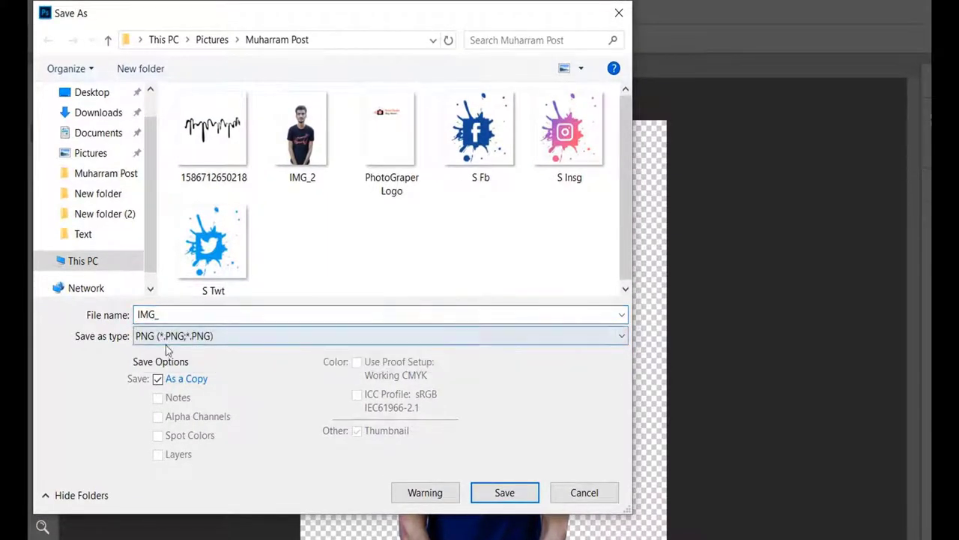
click(210, 335)
click(512, 488)
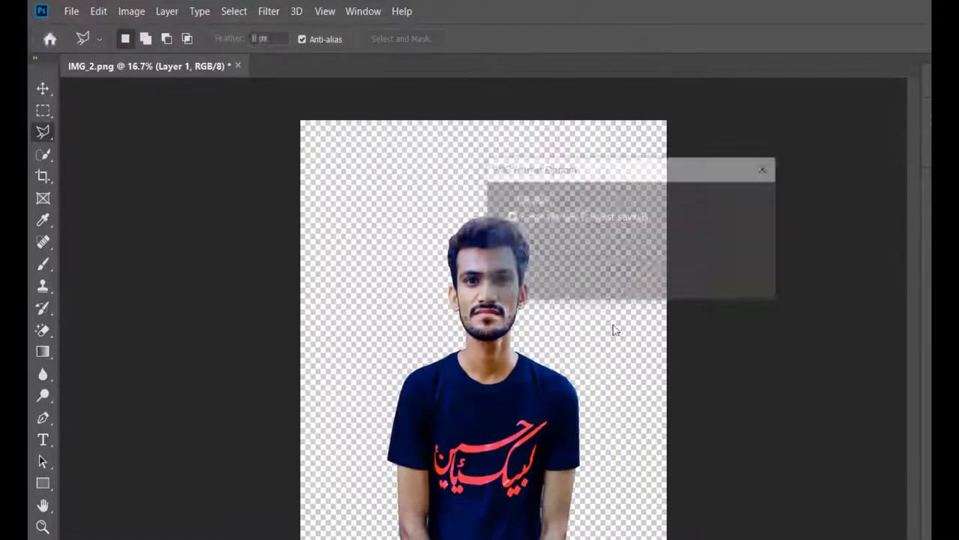
click(678, 198)
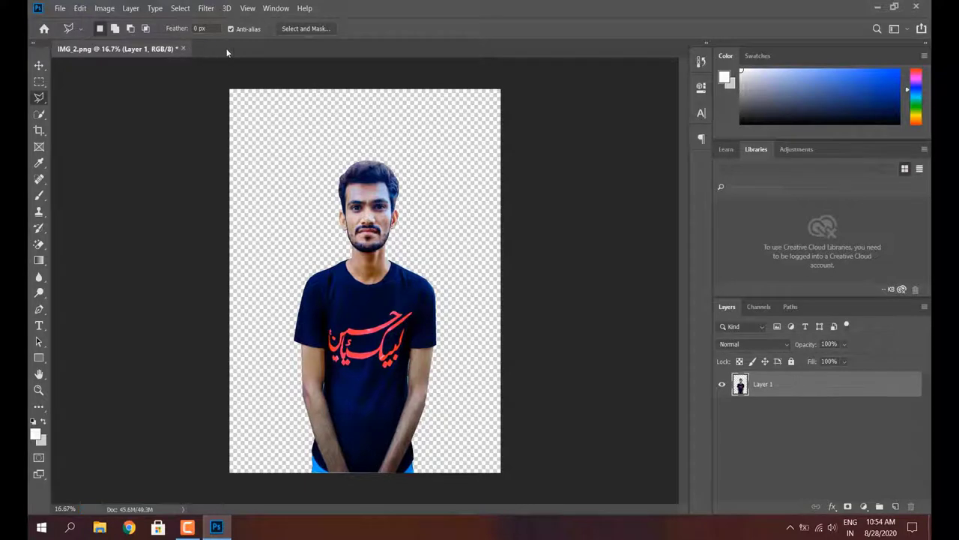
- Close IMG_2.png without saving again and minimize Photoshop to the desktop
click(183, 49)
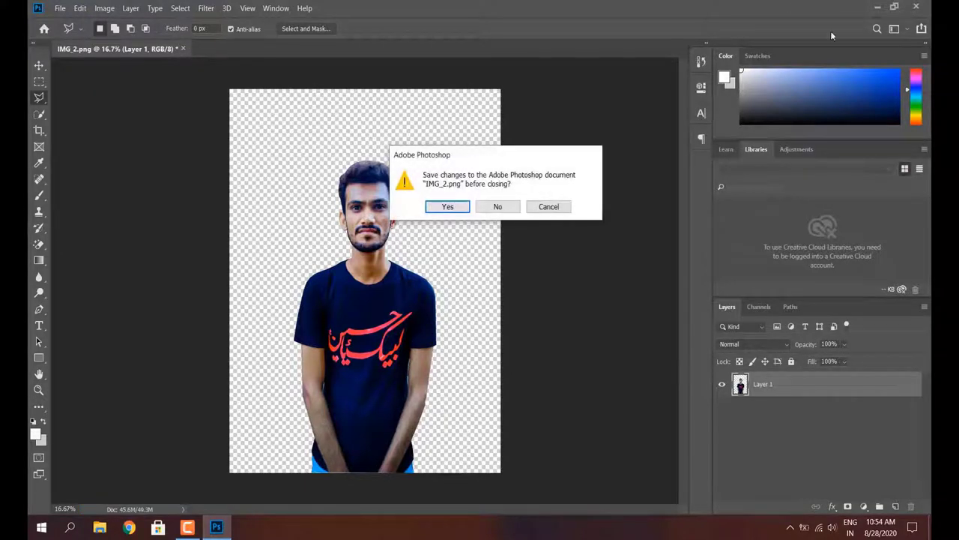
click(493, 208)
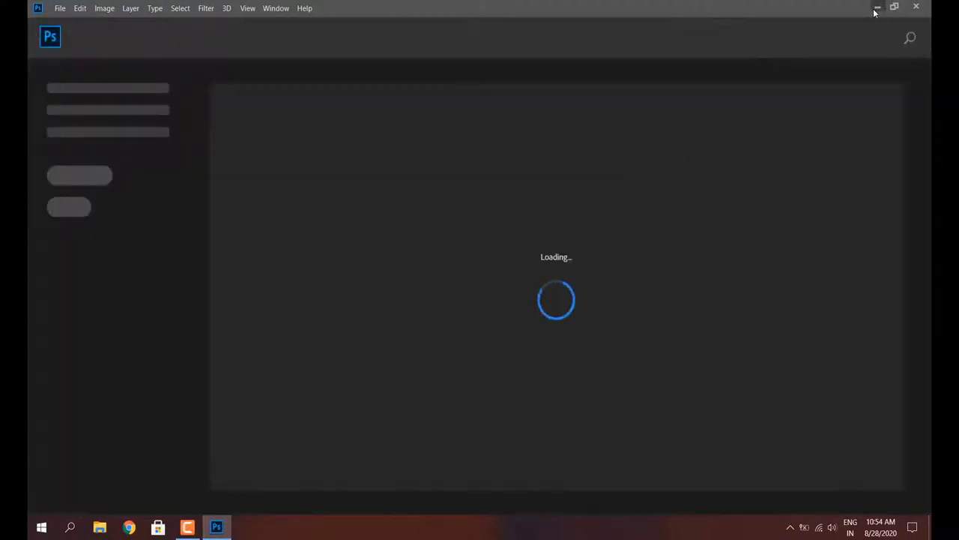
click(875, 8)
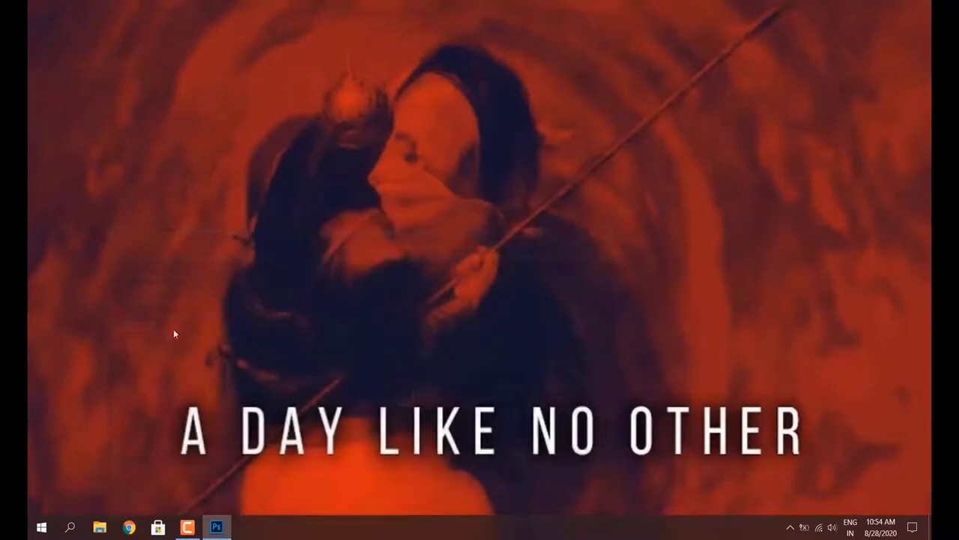
- Open Pictures > Muharram Post and compare the navy-shirt and black-shirt images in Photos
click(98, 527)
click(72, 186)
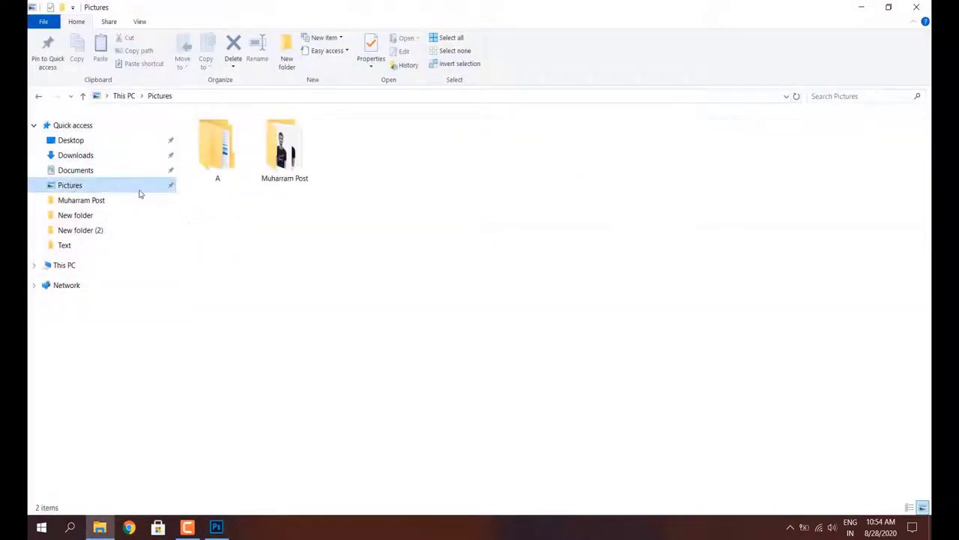
double_click(309, 183)
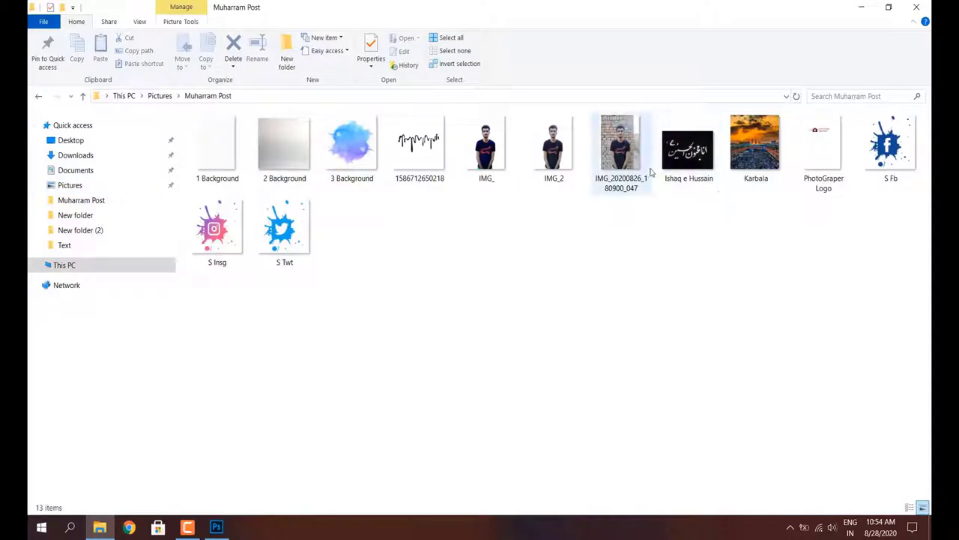
double_click(629, 157)
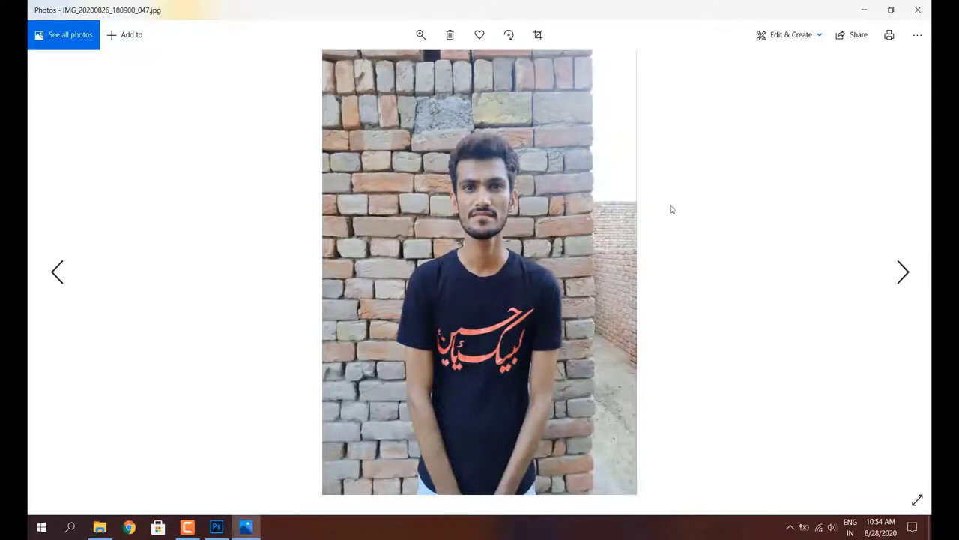
key(Left)
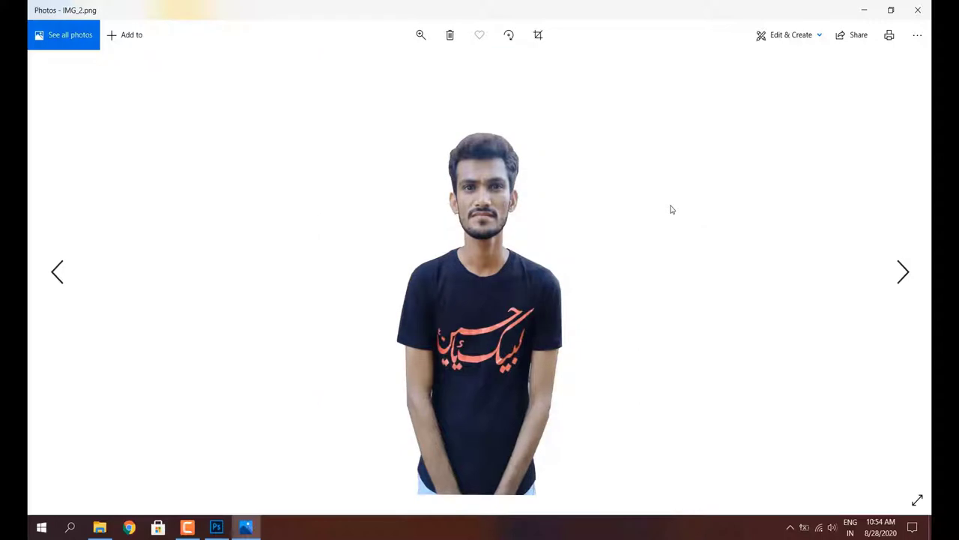
key(Left)
key(Right)
key(Left)
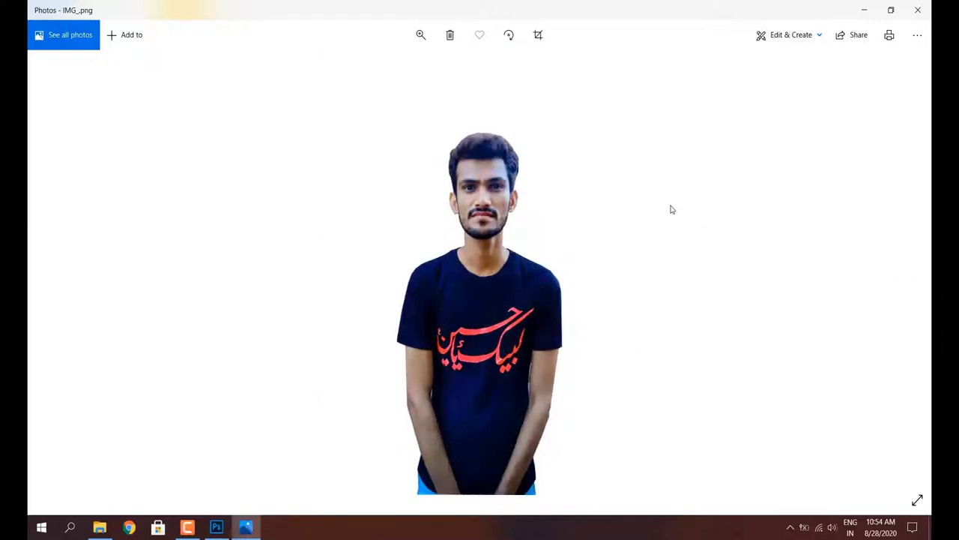
key(Right)
key(Left)
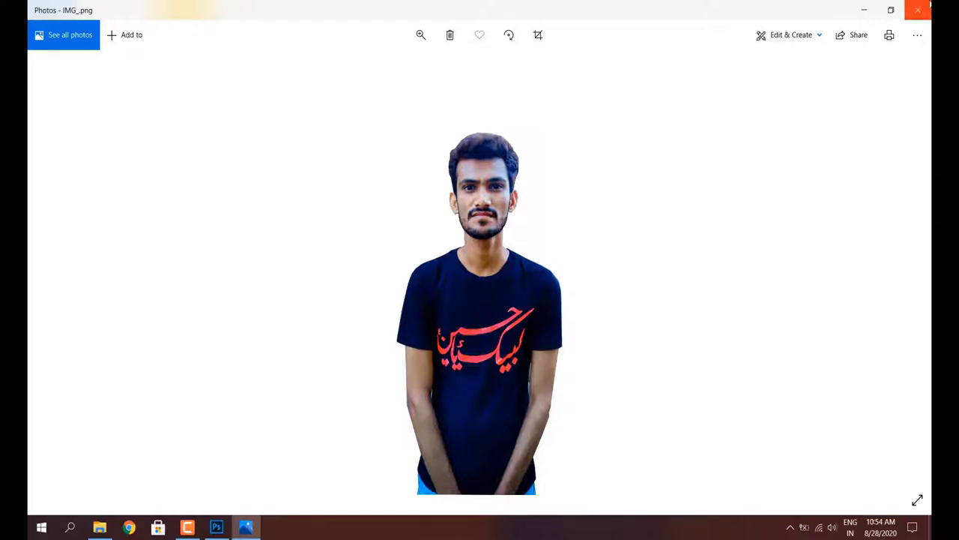
click(930, 6)
- Delete IMG_2 and the original IMG_20200826_180900_047 photo, then close File Explorer
click(574, 220)
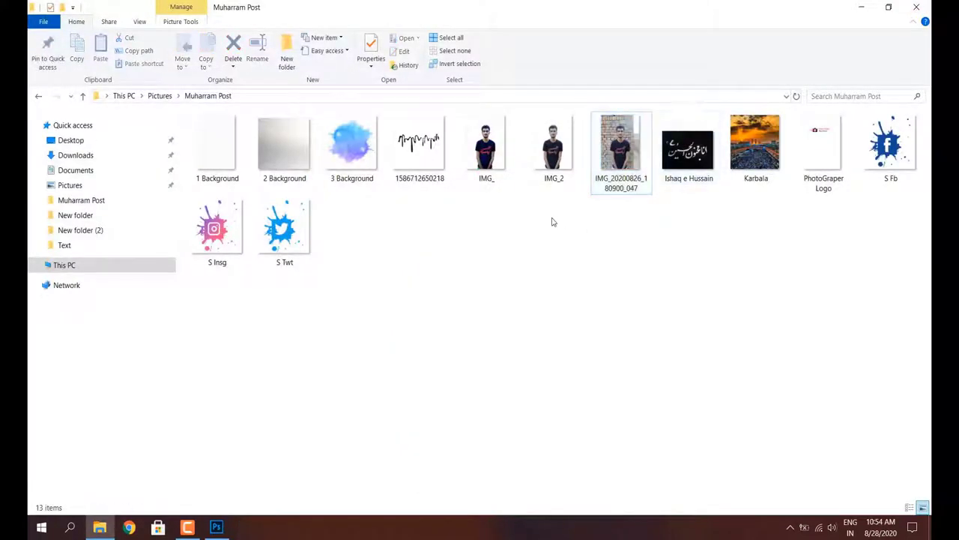
mouse_move(552, 150)
mouse_down()
mouse_move(619, 171)
mouse_move(628, 154)
mouse_up()
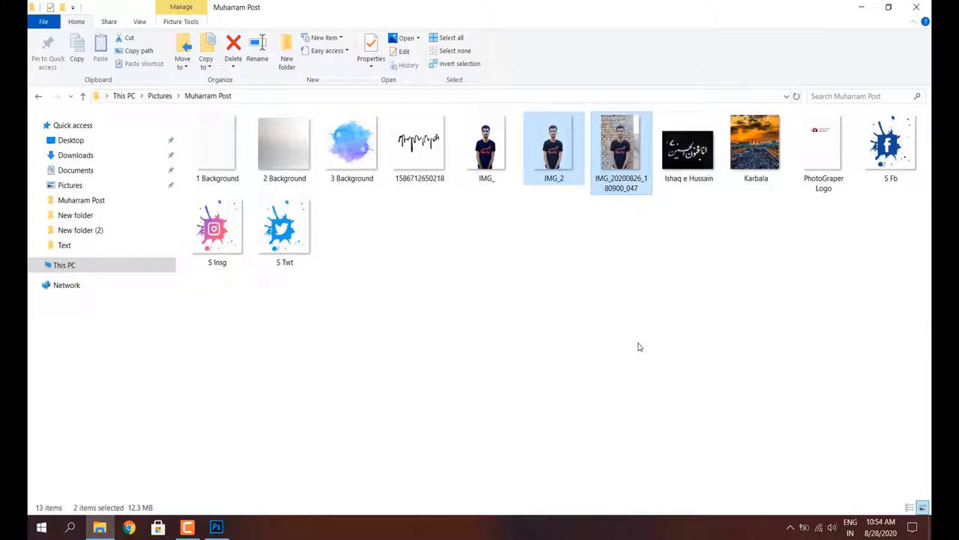
key(Delete)
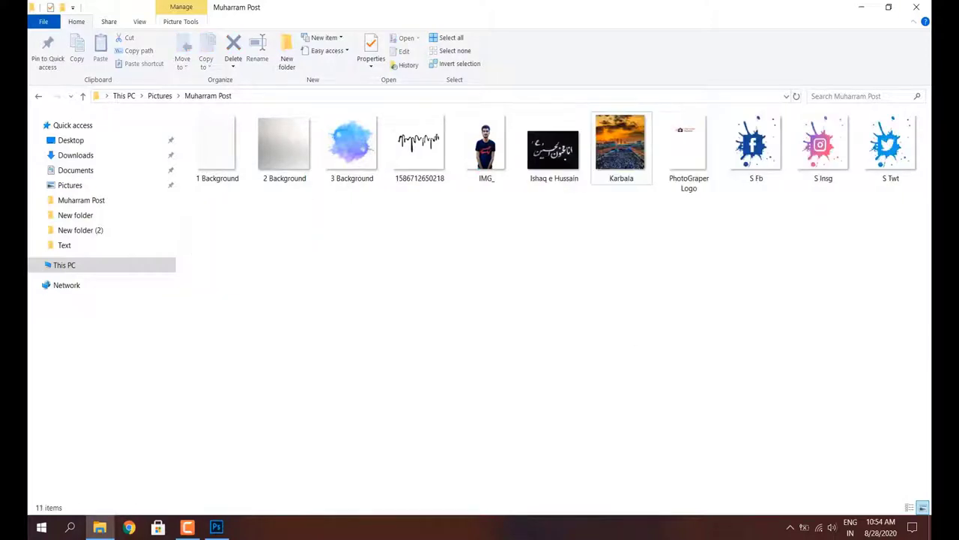
click(916, 6)
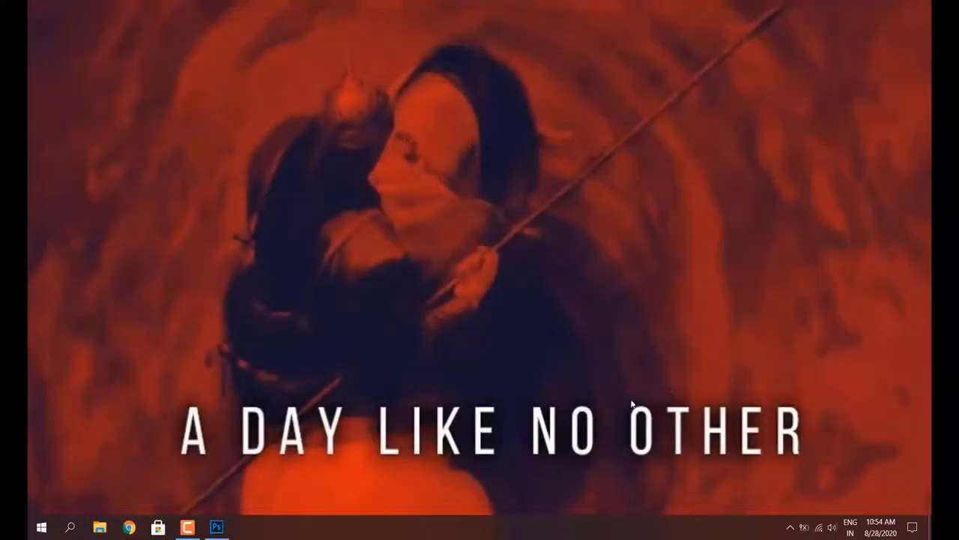
- Restore Photoshop and open 1 Background.jpg from the Muharram Post folder
click(216, 527)
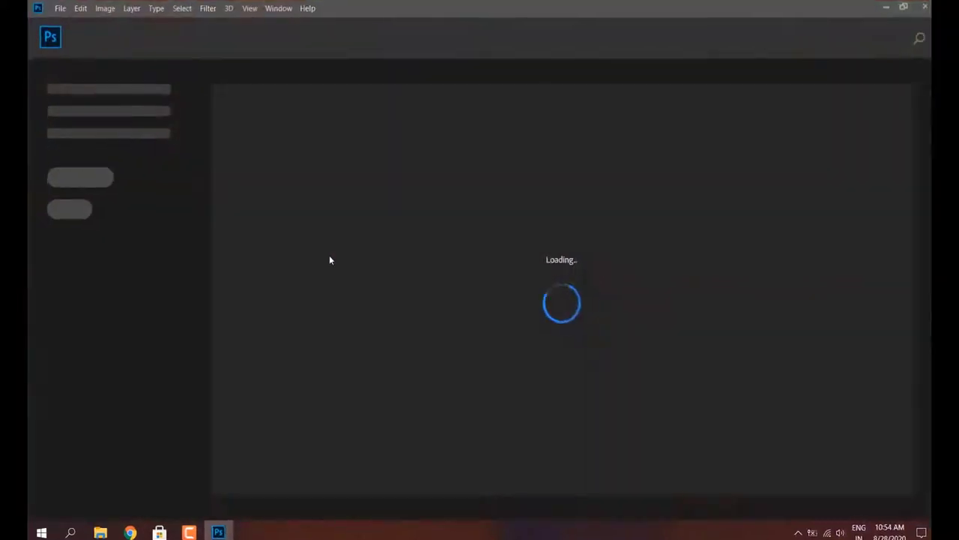
click(75, 13)
click(92, 50)
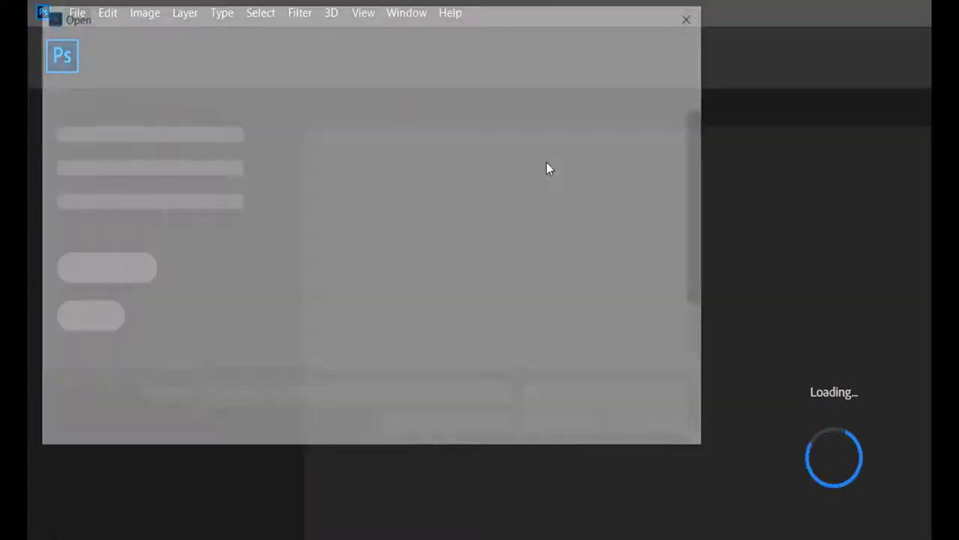
click(234, 195)
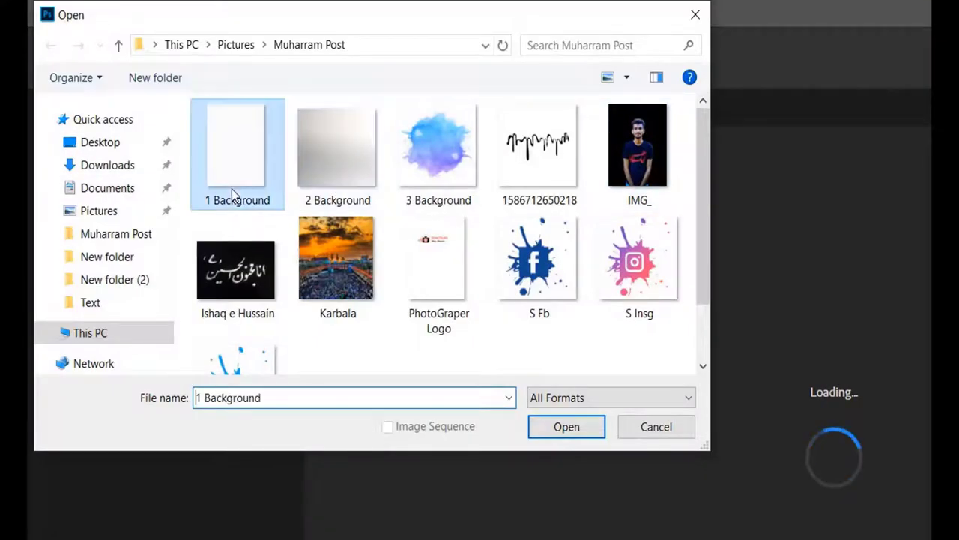
double_click(220, 139)
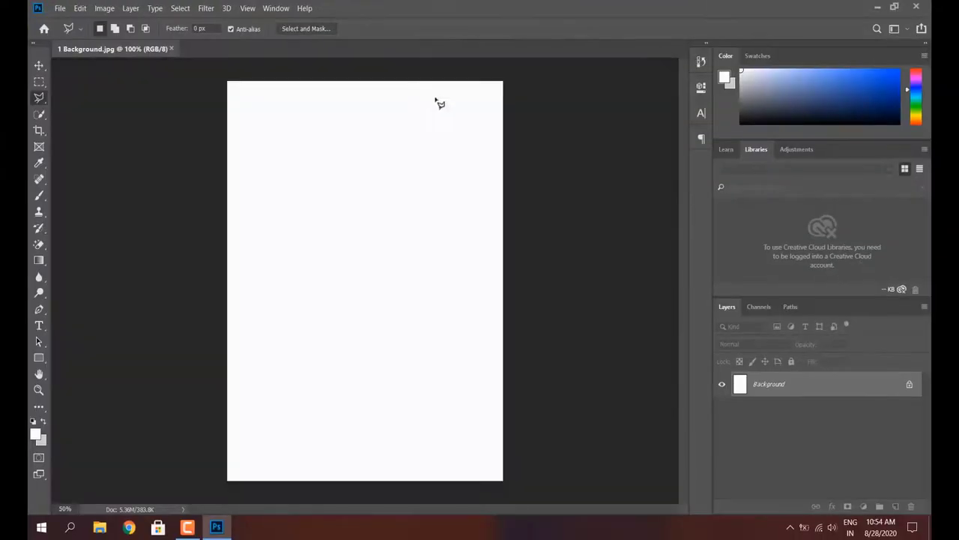
- Open Karbala.jpg and select the entire image
click(60, 8)
click(75, 32)
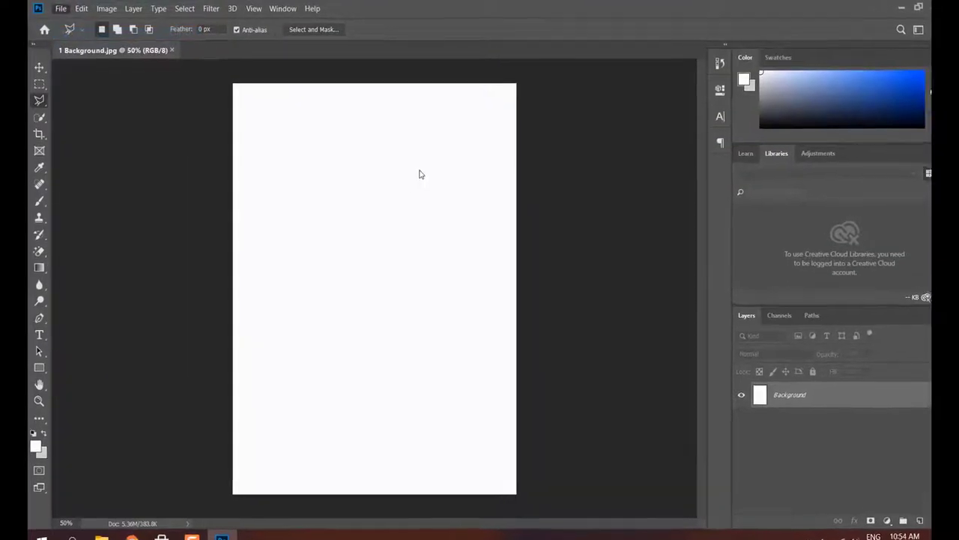
click(308, 239)
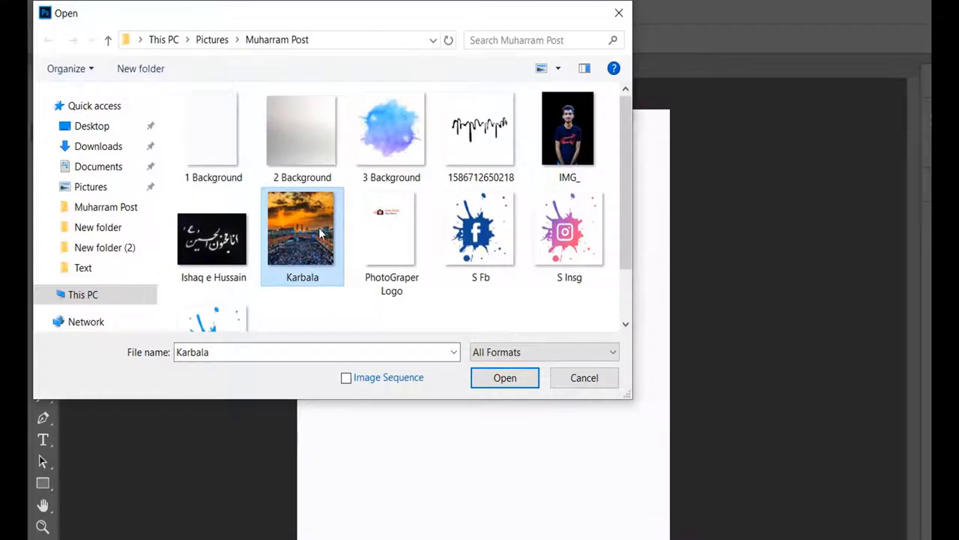
double_click(320, 235)
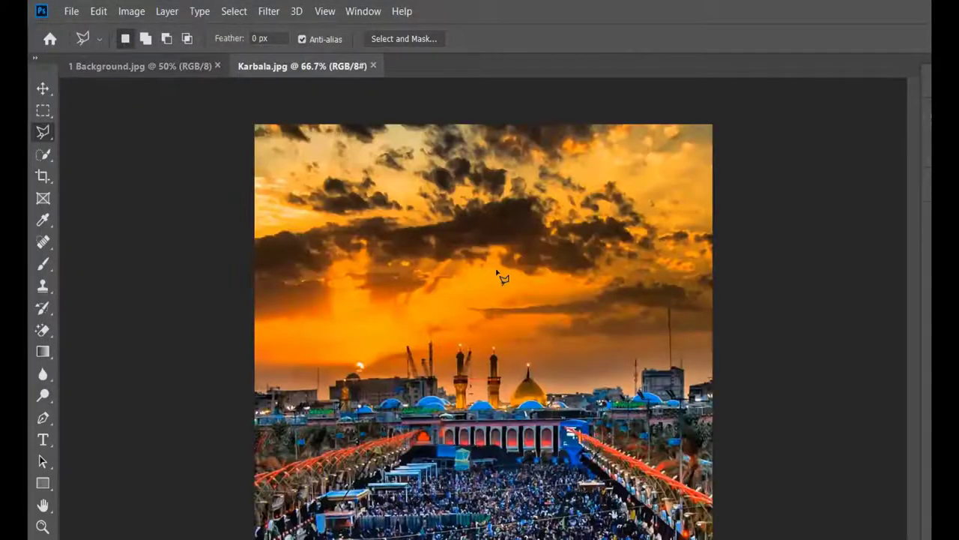
key(ctrl+a)
- Move the Karbala photo into 1 Background as Layer 1 across the top, then close Karbala.jpg
key(v)
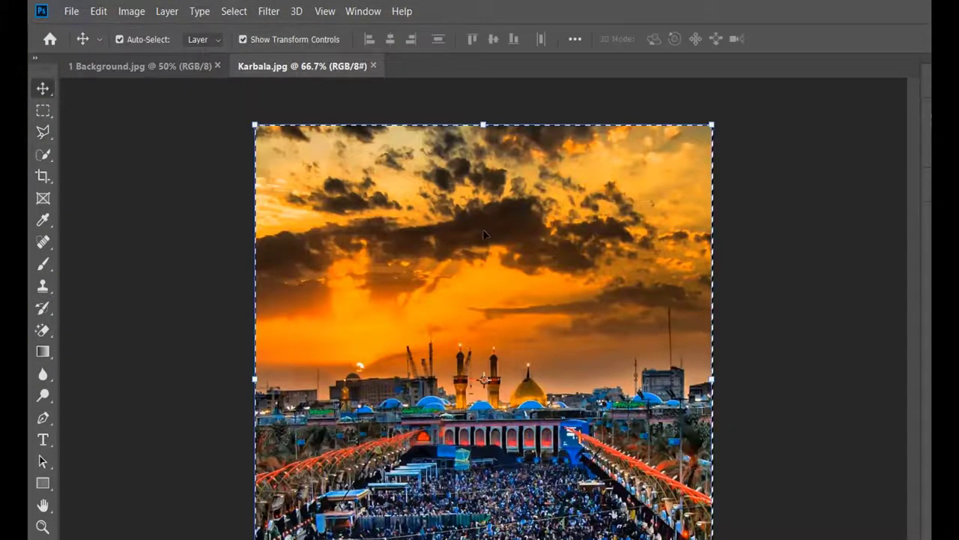
mouse_move(456, 217)
mouse_down()
mouse_move(182, 67)
mouse_move(513, 256)
mouse_move(493, 238)
mouse_move(503, 223)
mouse_up()
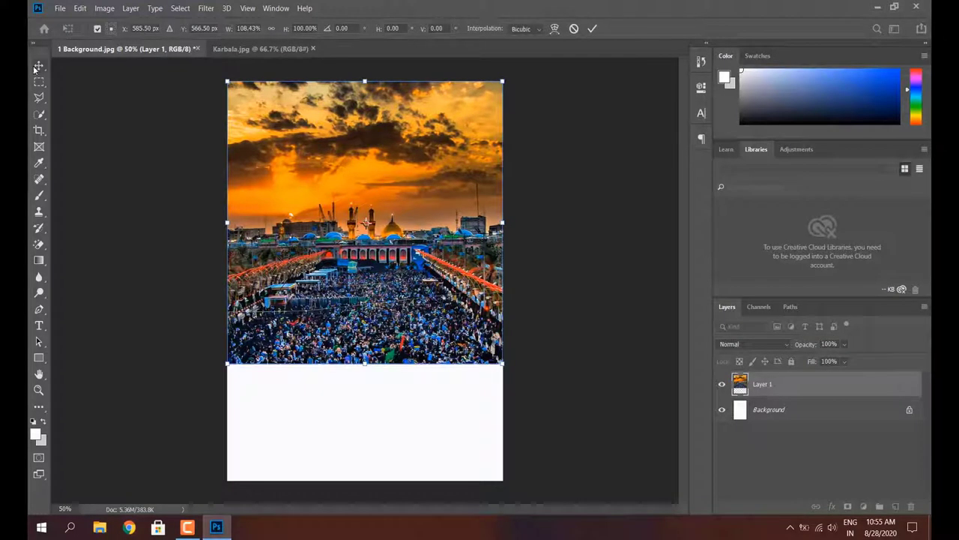
key(Return)
click(235, 49)
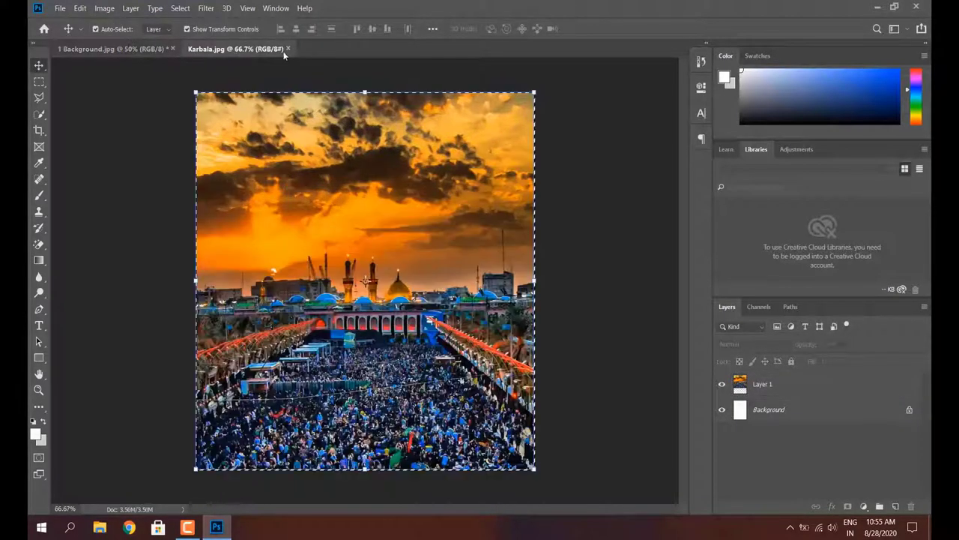
click(288, 49)
click(60, 8)
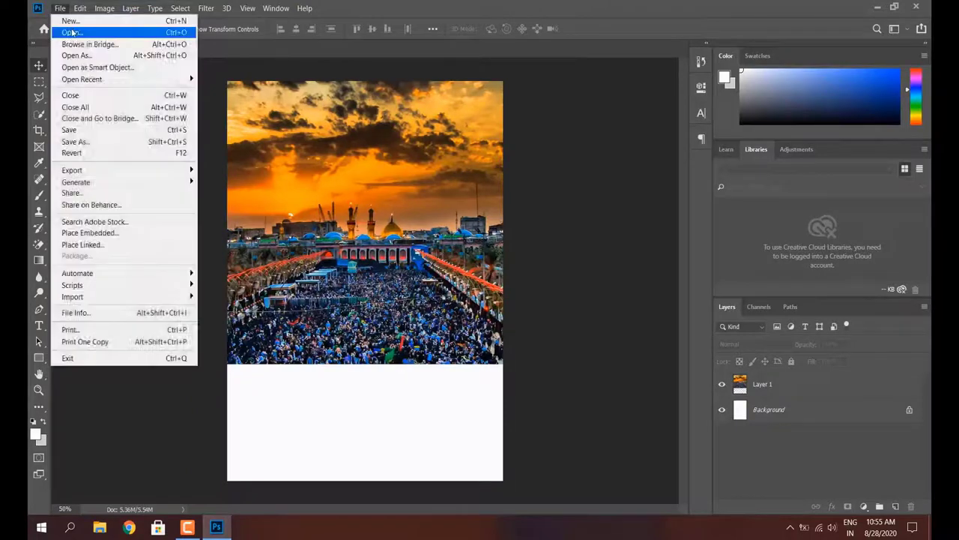
- Bring the 2 Background grey gradient in as Layer 2, sized to the lower section beneath the Karbala photo
click(67, 32)
click(260, 134)
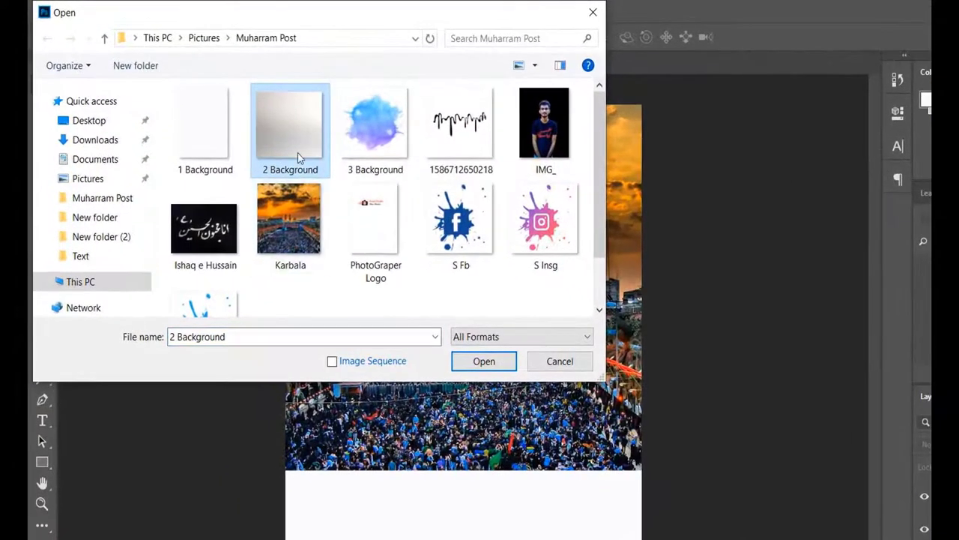
double_click(298, 153)
key(ctrl+a)
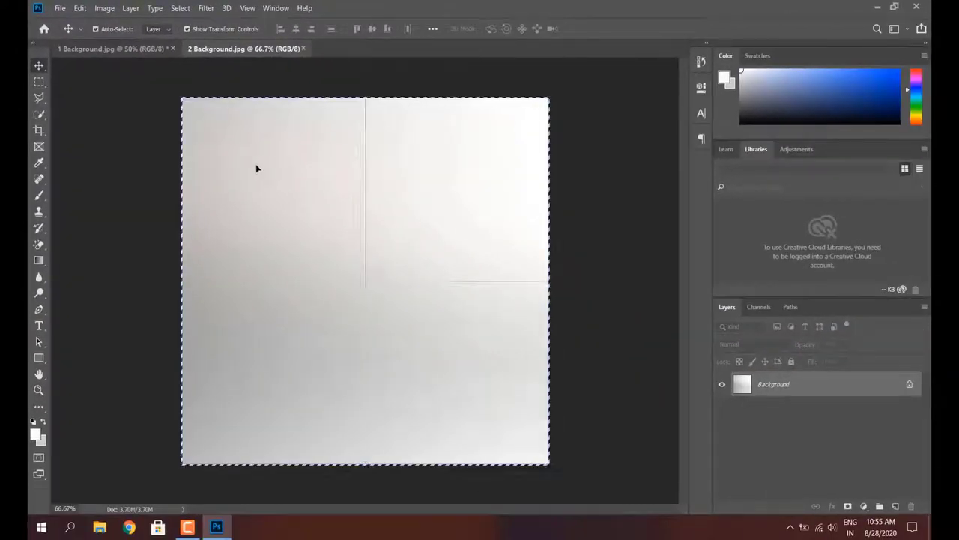
click(159, 48)
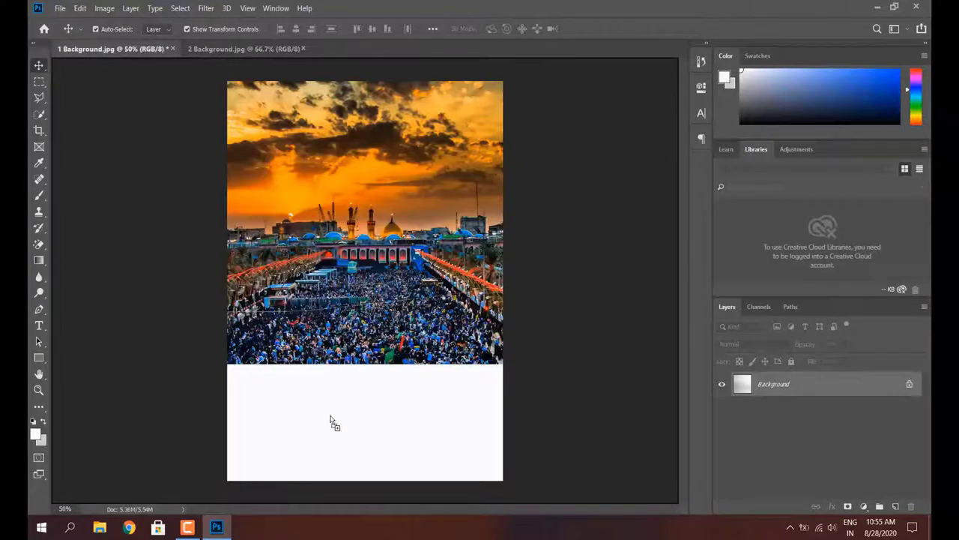
mouse_move(330, 421)
mouse_down()
mouse_move(351, 405)
mouse_move(369, 211)
mouse_move(341, 297)
mouse_up()
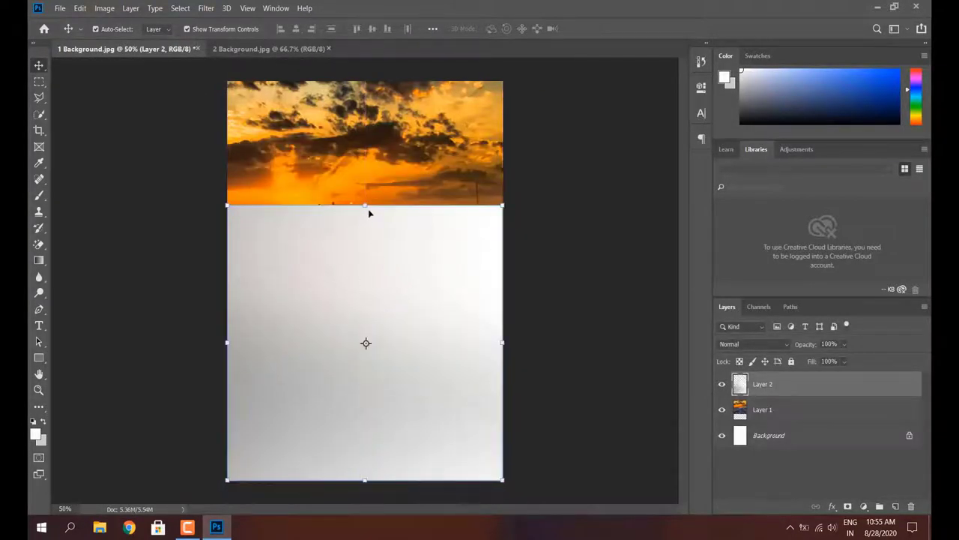
drag(364, 207, 364, 285)
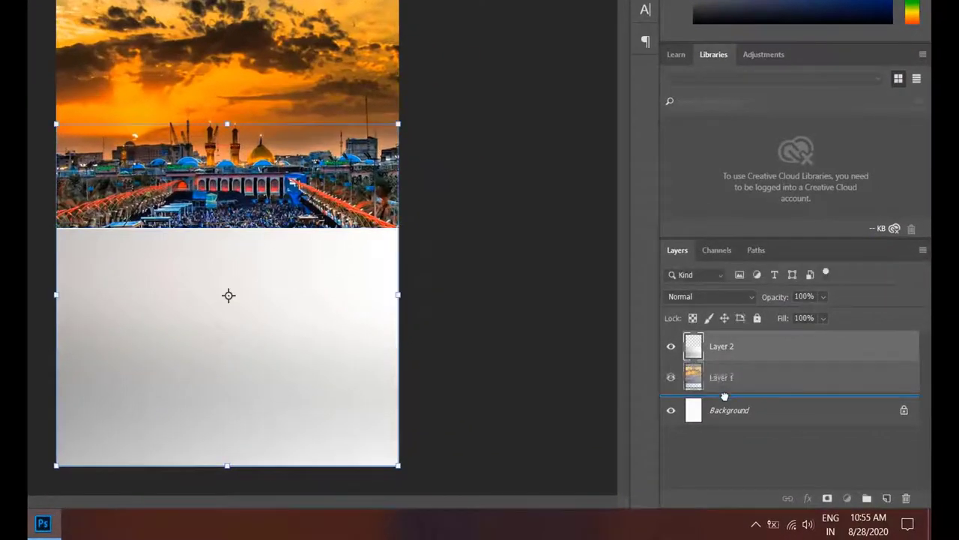
drag(735, 367, 734, 402)
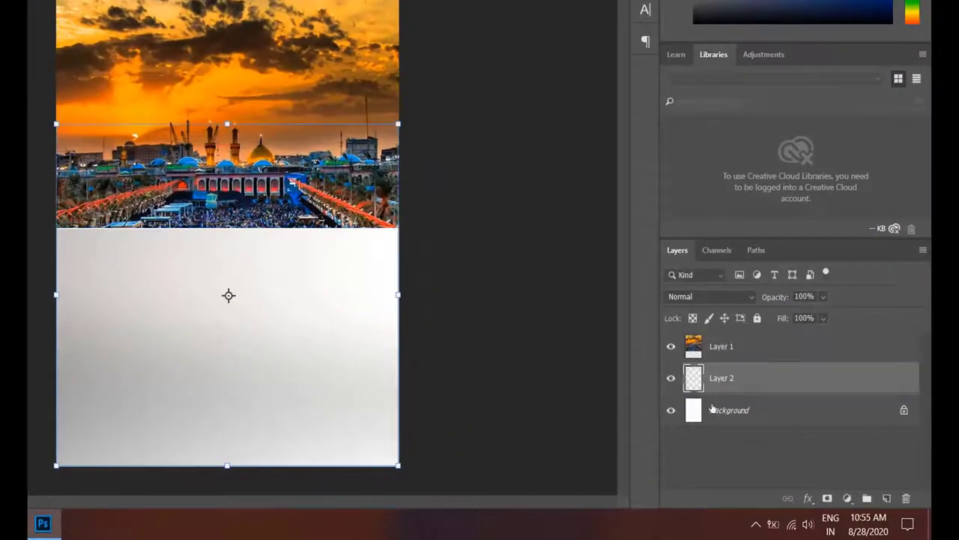
- Raise the Karbala photo's bottom edge so it sits just above the grey section
click(296, 315)
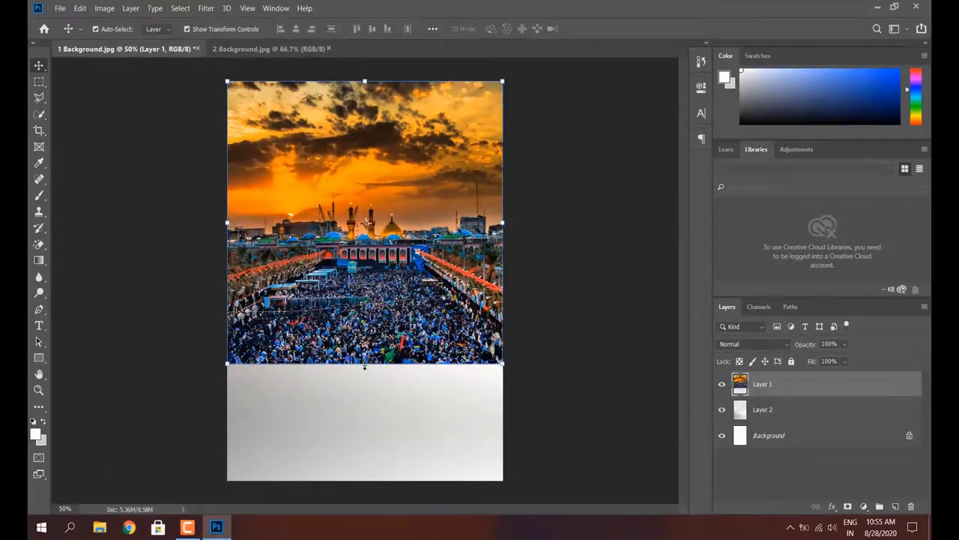
drag(364, 365, 364, 337)
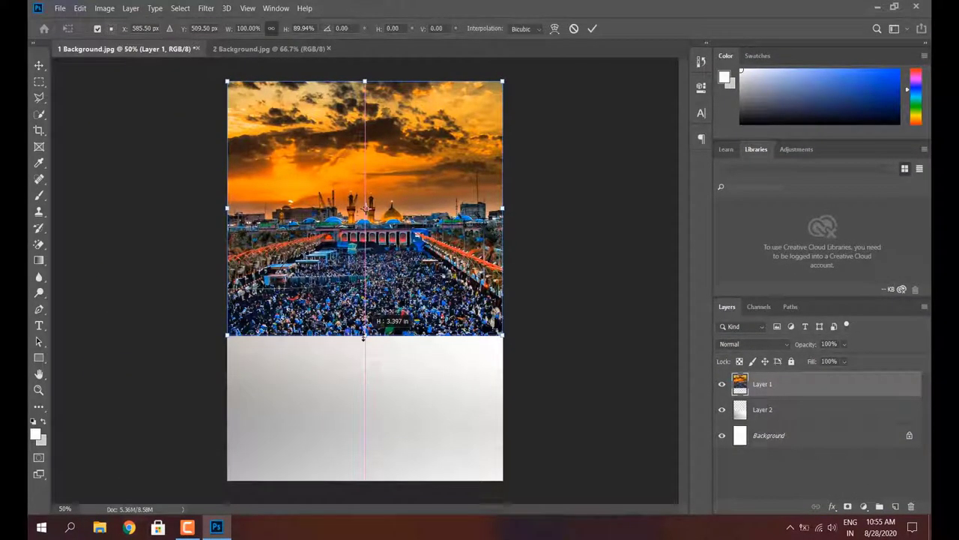
key(Return)
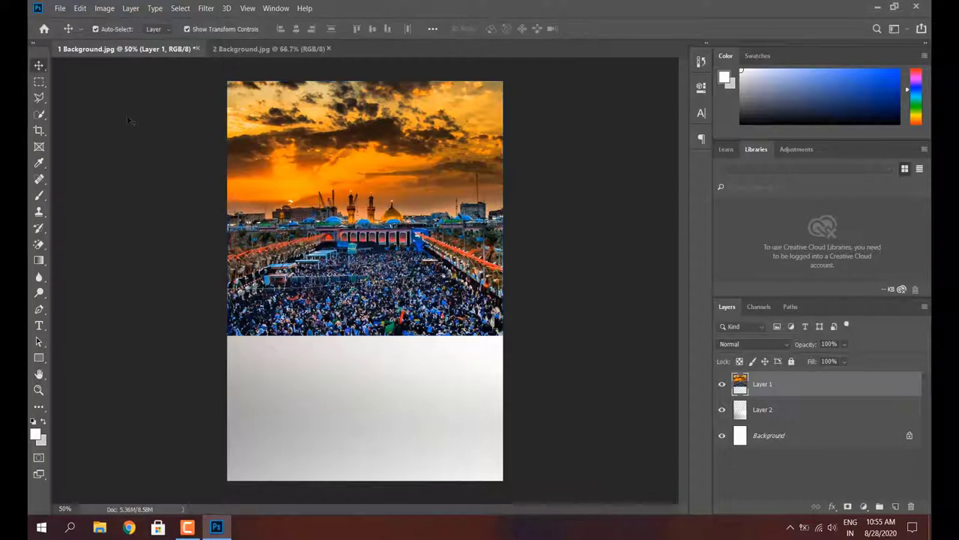
click(128, 118)
click(787, 383)
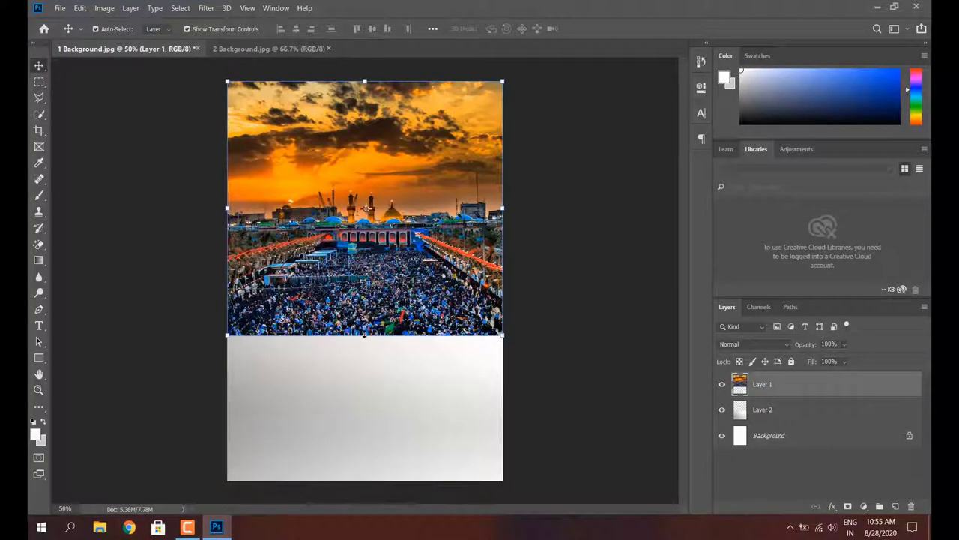
drag(365, 335, 365, 331)
click(37, 67)
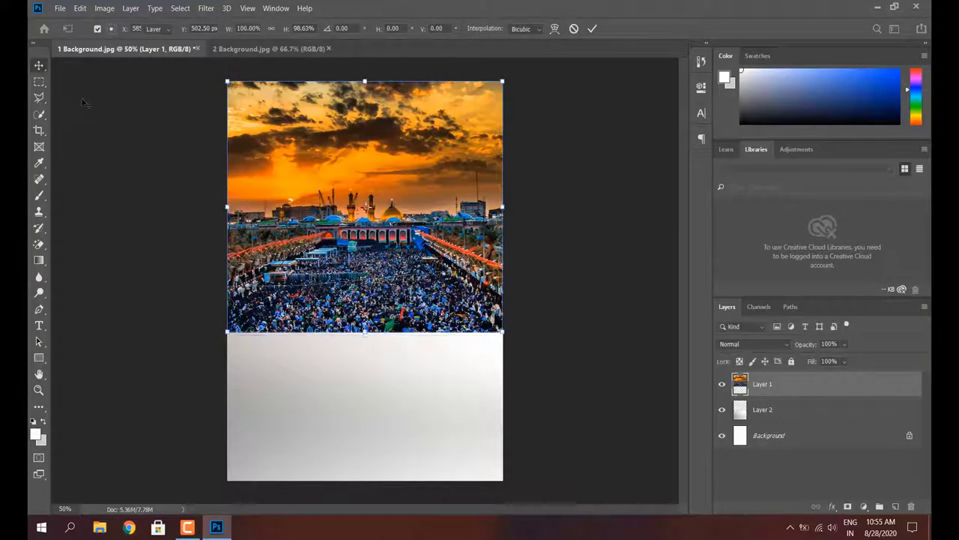
click(671, 292)
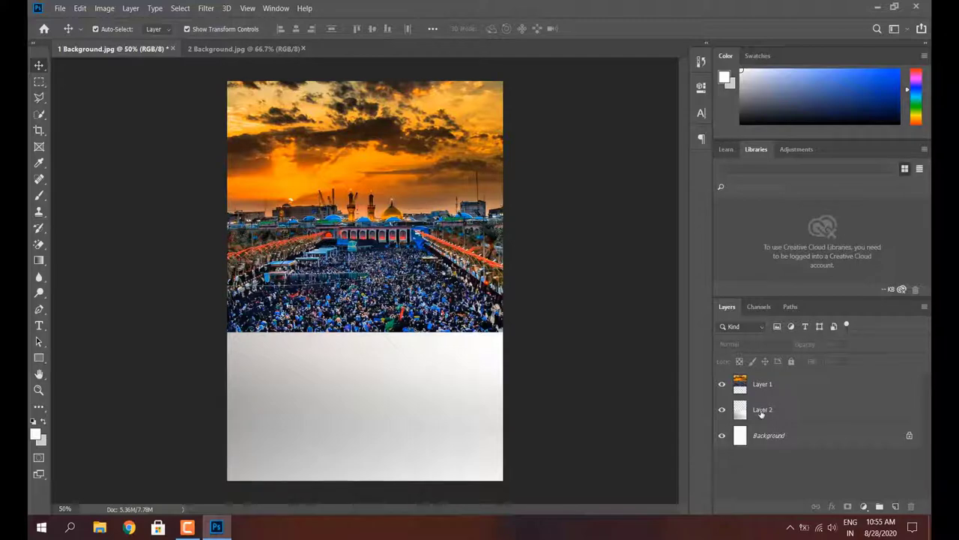
- Close 2 Background.jpg, open IMG_.png and move the person cut-out into the poster
click(303, 49)
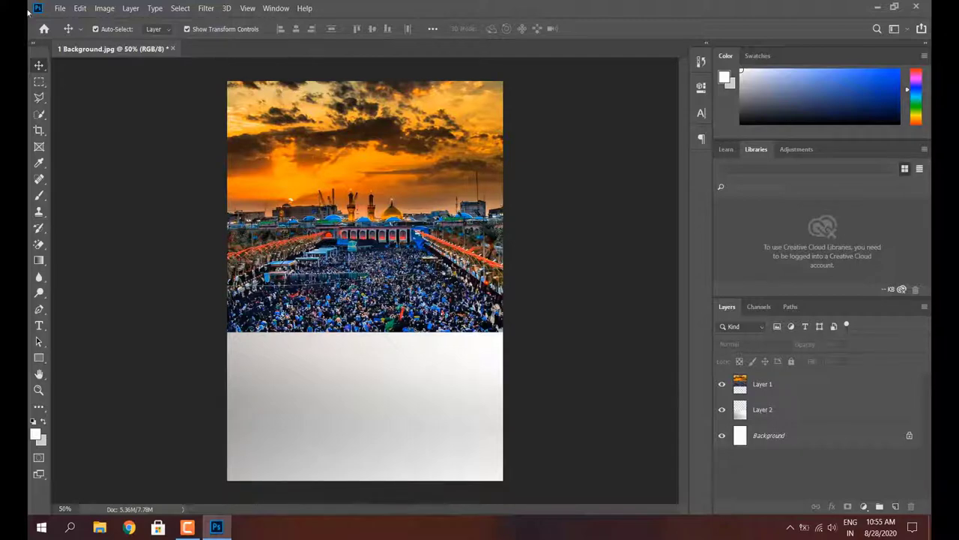
click(60, 8)
click(75, 33)
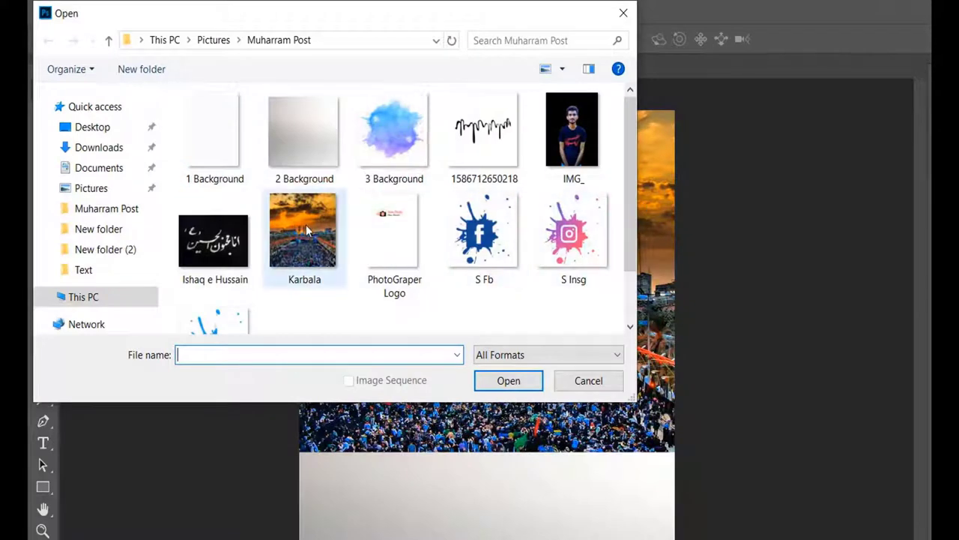
scroll(305, 225, down, 1)
scroll(306, 225, up, 1)
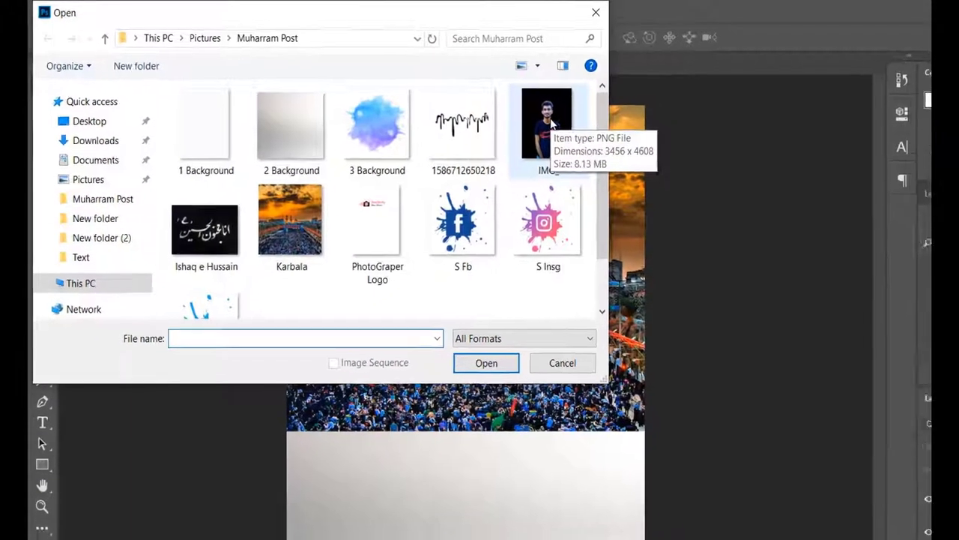
double_click(483, 107)
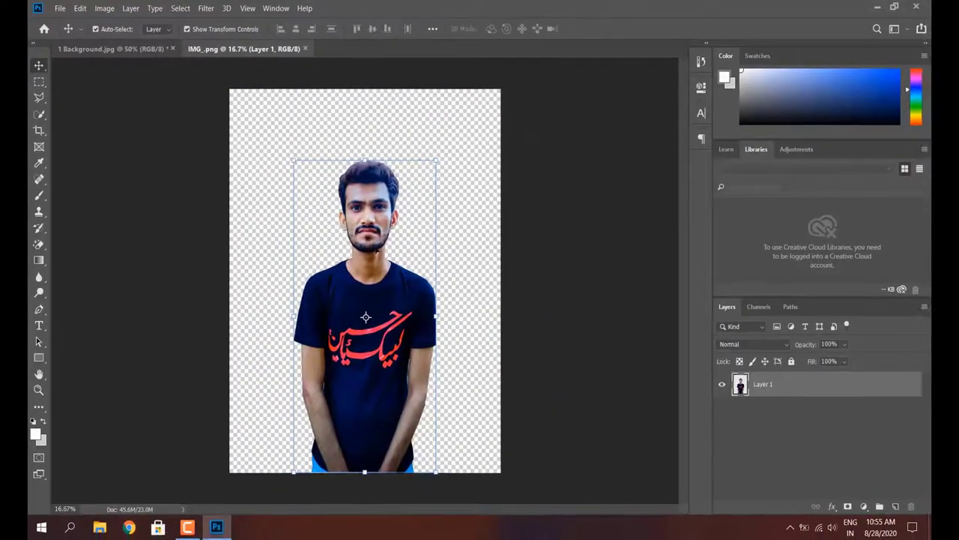
mouse_move(334, 199)
mouse_down()
mouse_move(160, 53)
mouse_move(366, 308)
mouse_up()
- Scale the person down to roughly 22% and centre it over the grey bottom
key(ctrl+0)
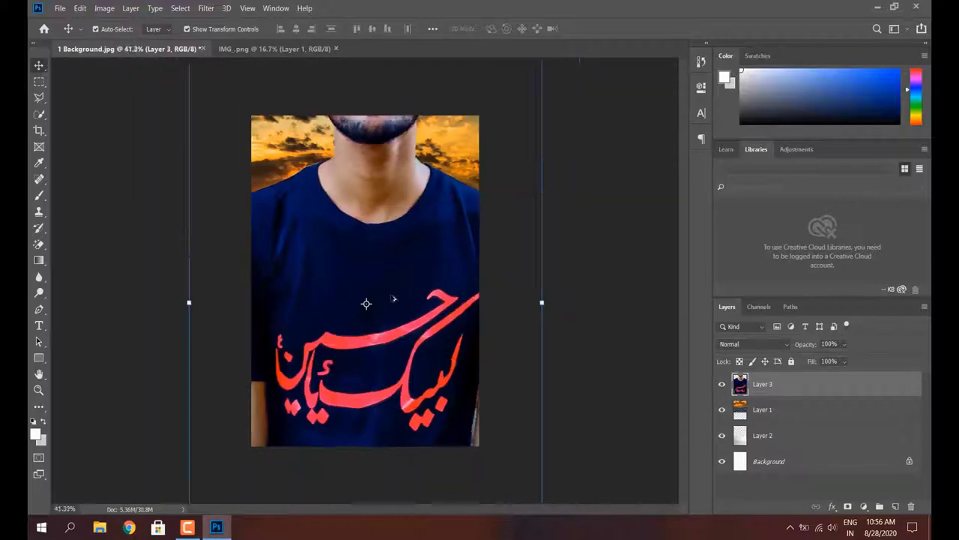
drag(456, 93, 348, 366)
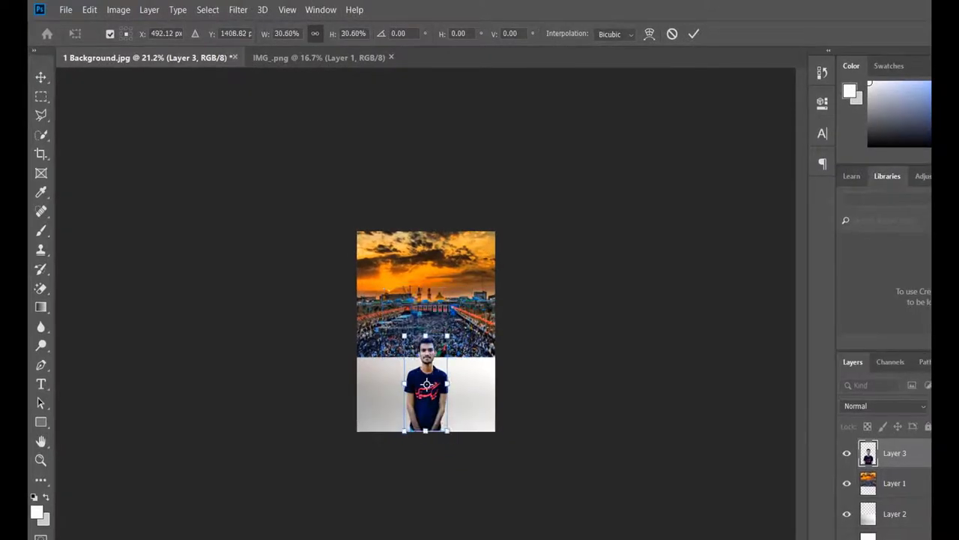
drag(426, 390, 440, 359)
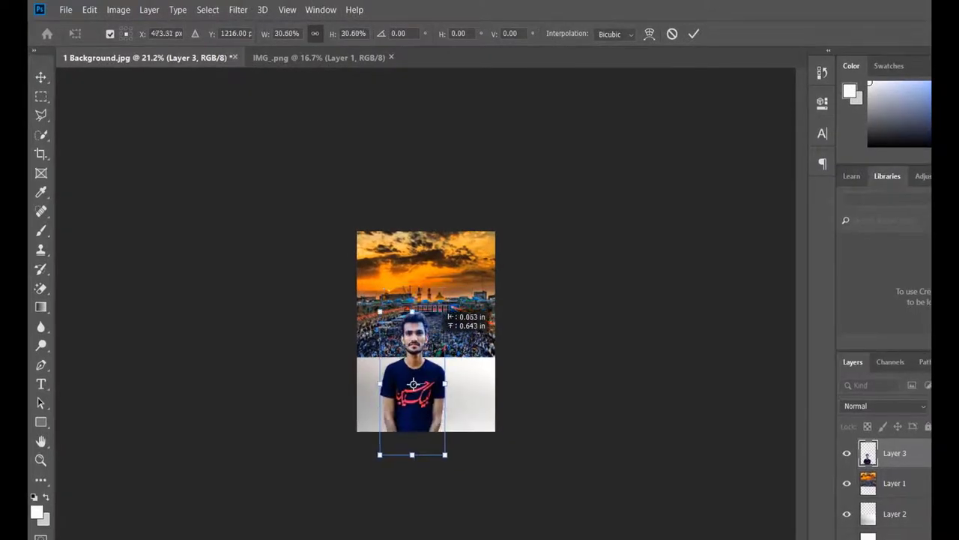
key(ctrl+0)
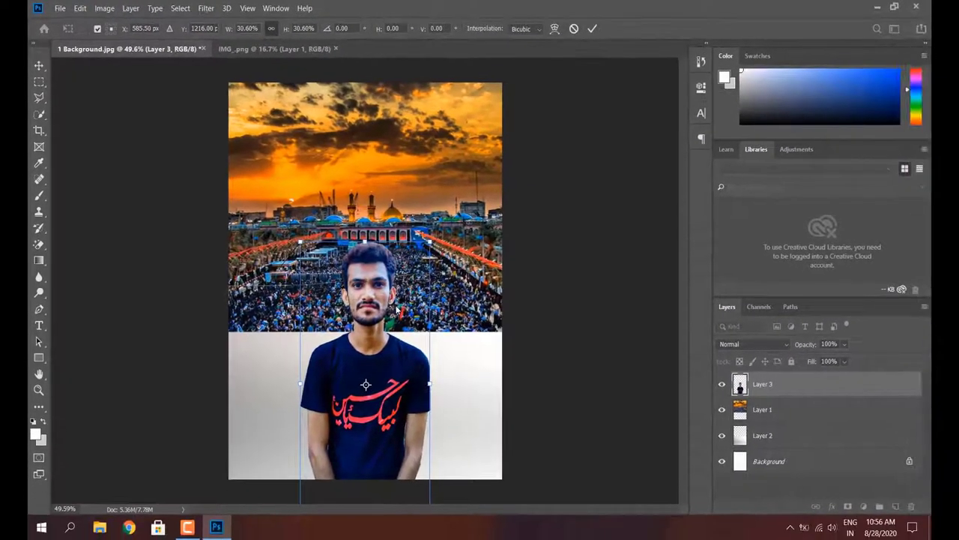
scroll(398, 308, up, 2)
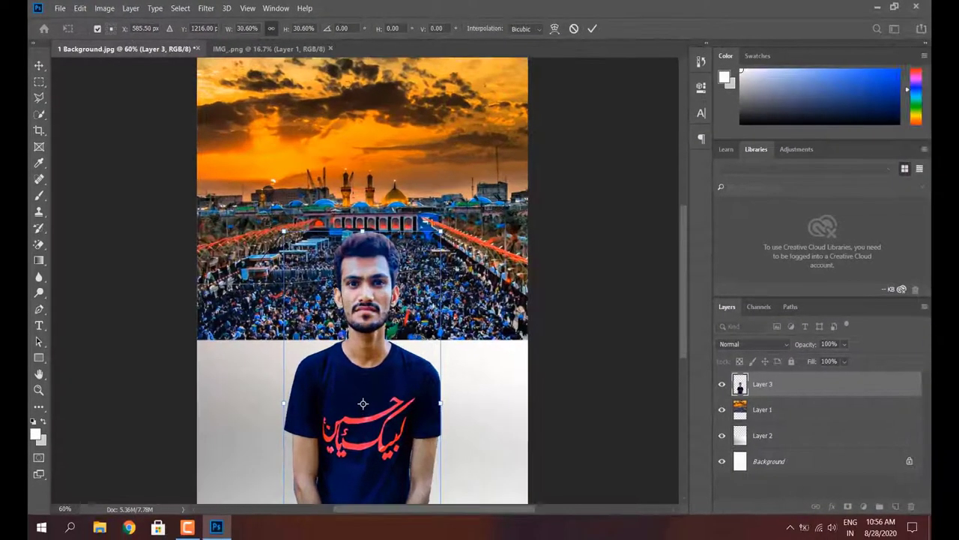
scroll(395, 307, down, 1)
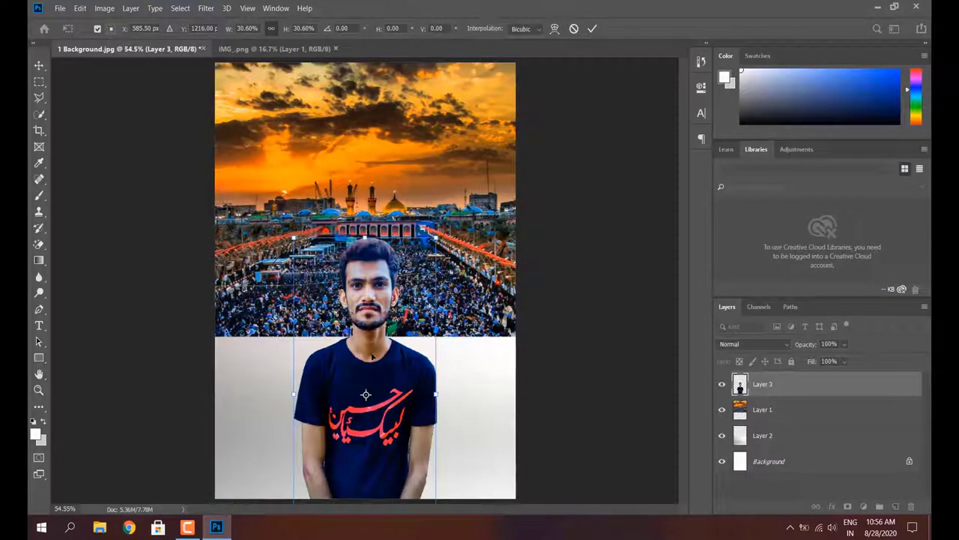
drag(373, 357, 382, 350)
drag(435, 237, 414, 255)
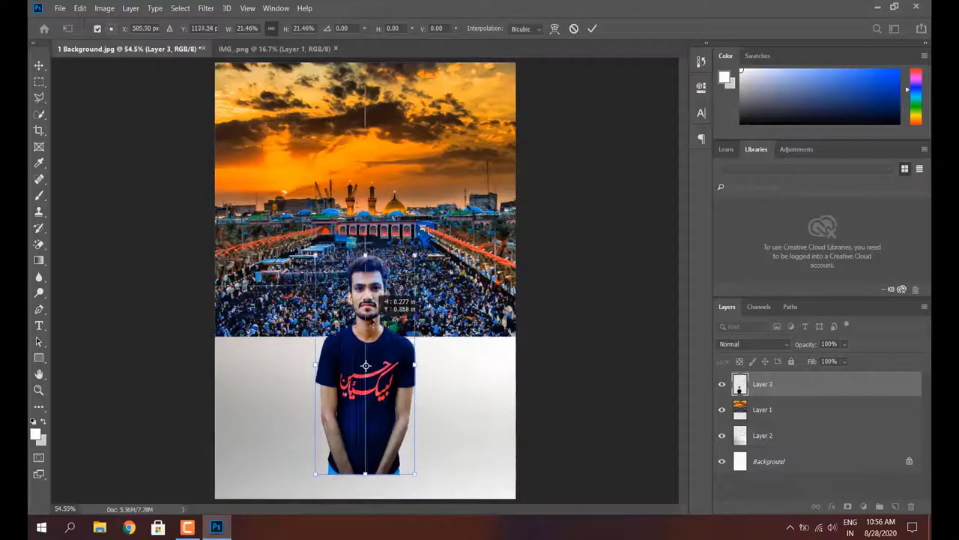
mouse_move(381, 303)
mouse_down()
mouse_move(385, 295)
mouse_move(373, 317)
mouse_up()
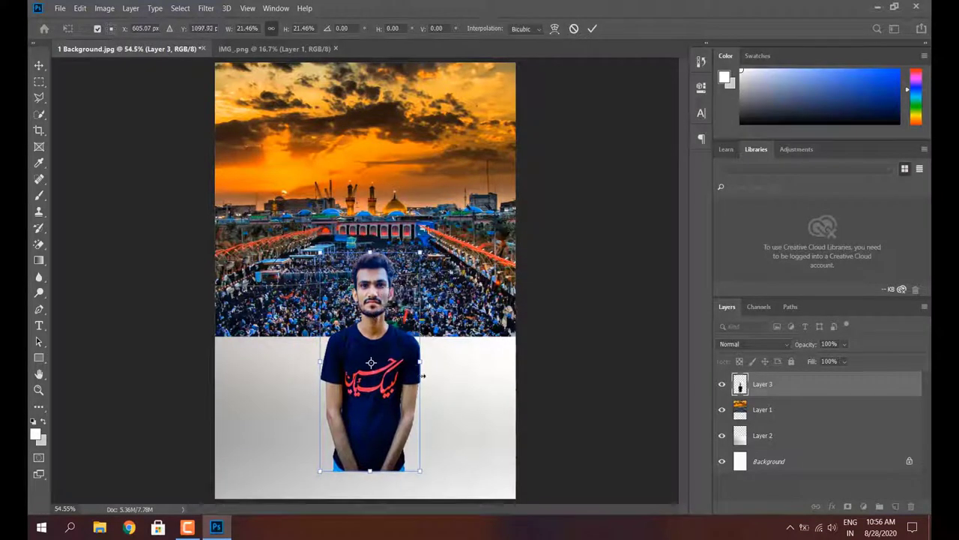
drag(421, 363, 409, 363)
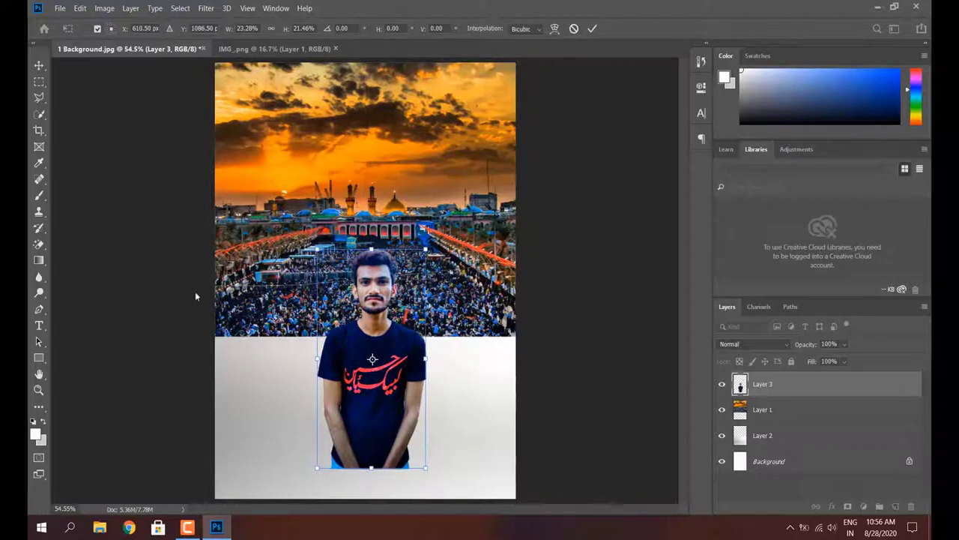
click(336, 48)
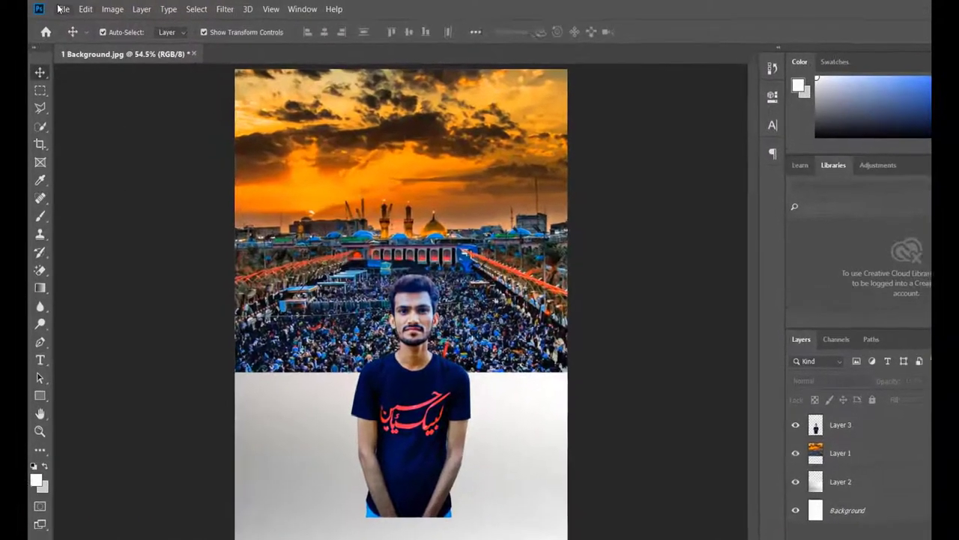
- Open 1586712650218.png and drag its black drip layer into 1 Background.jpg as Layer 4
click(60, 8)
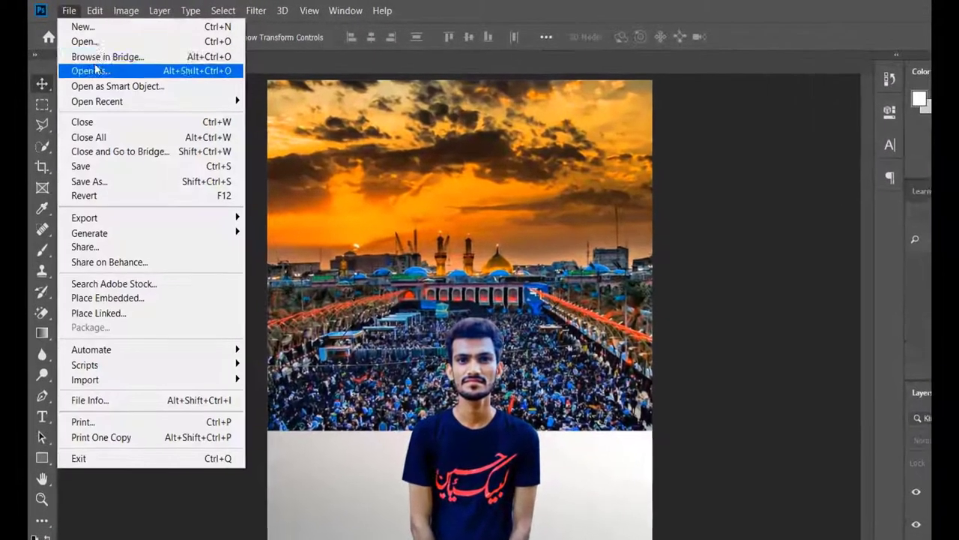
click(74, 31)
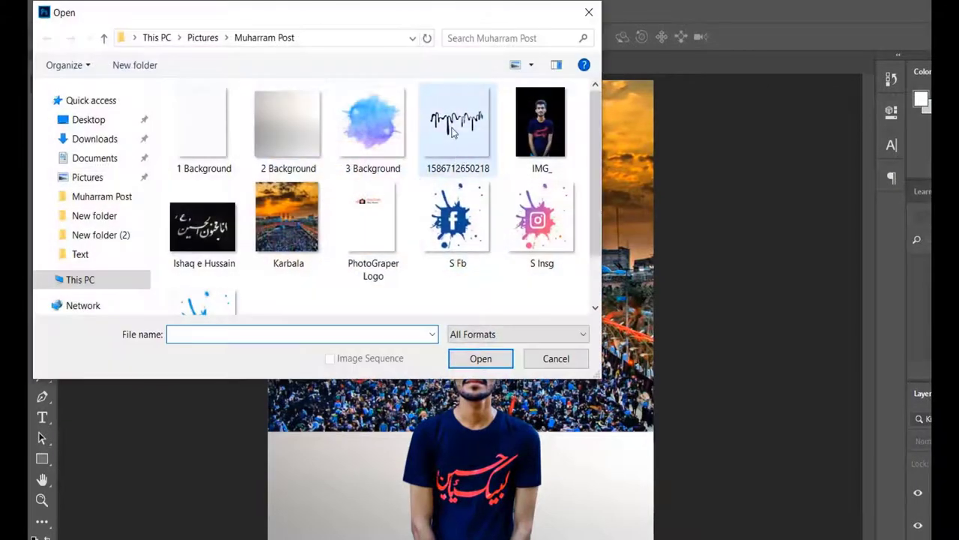
click(461, 136)
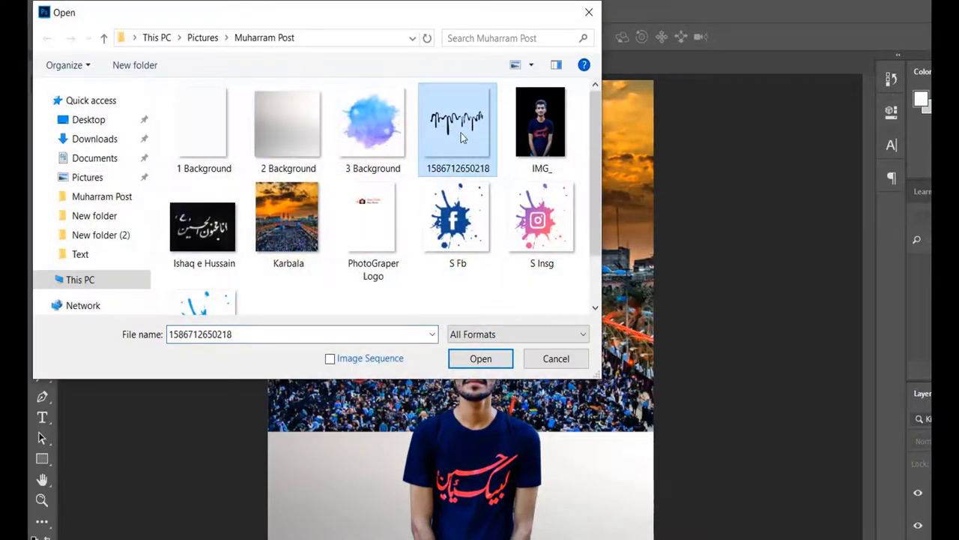
double_click(464, 150)
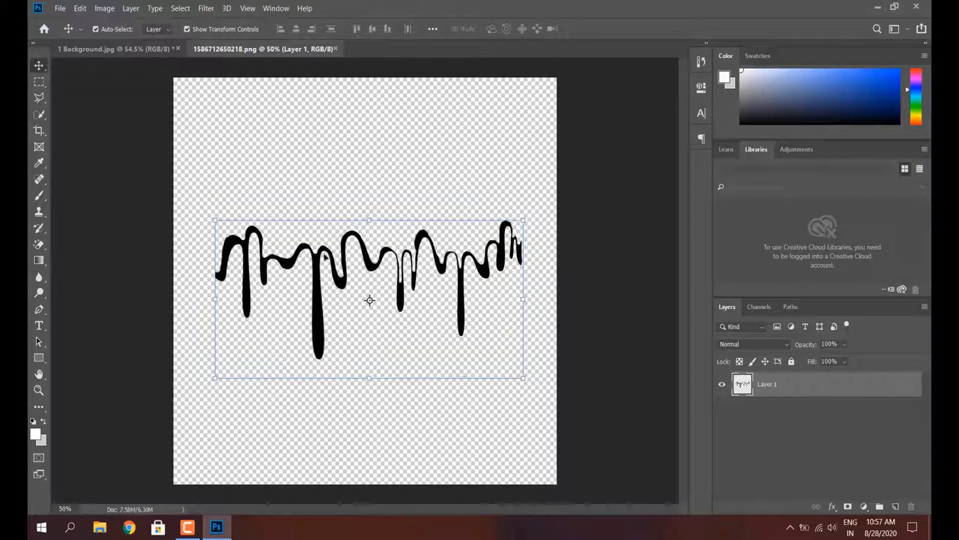
click(225, 166)
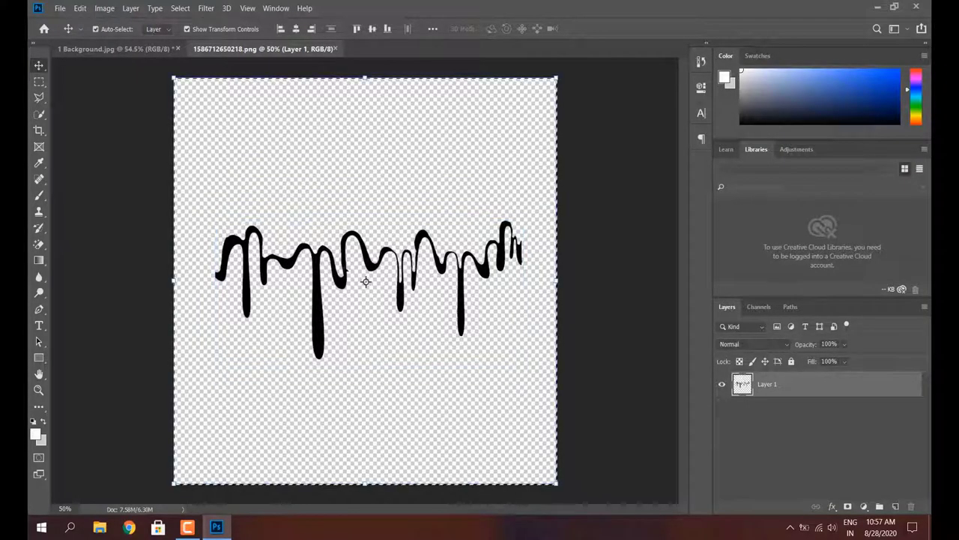
mouse_move(364, 274)
mouse_down()
mouse_move(225, 145)
mouse_move(144, 49)
mouse_move(412, 401)
mouse_move(382, 409)
mouse_up()
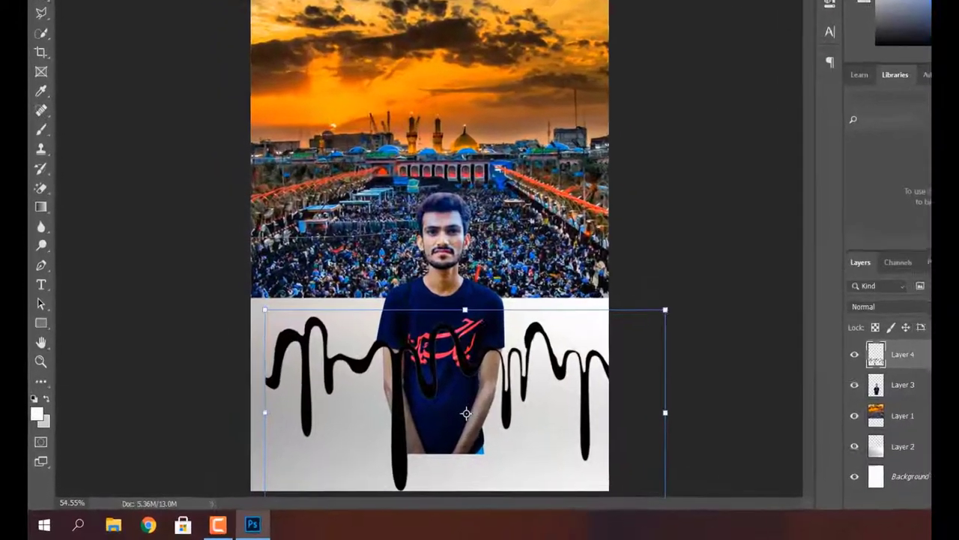
- Shrink the drip shape over the shirt and adjust the person's vertical position slightly
mouse_move(563, 347)
mouse_down()
mouse_move(395, 432)
mouse_move(419, 396)
mouse_up()
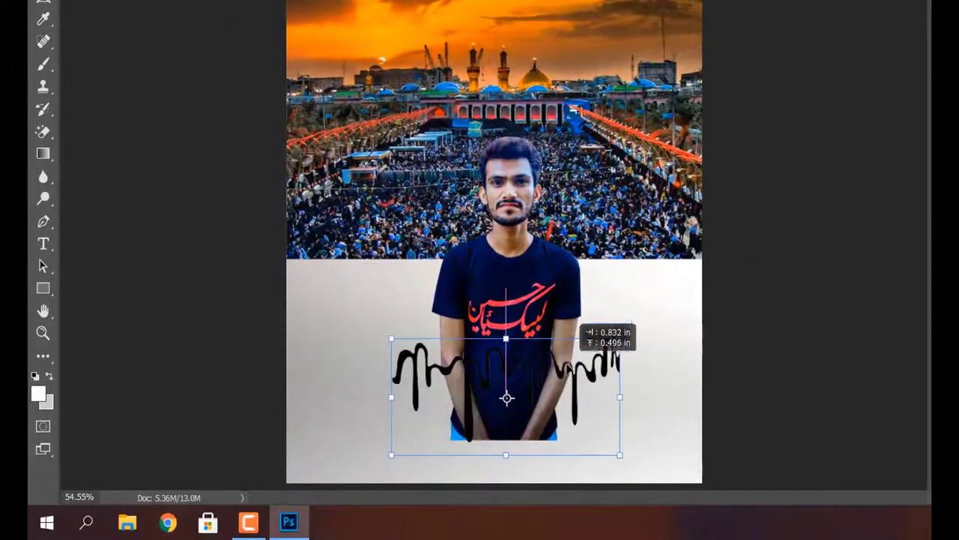
drag(563, 365, 564, 364)
key(Return)
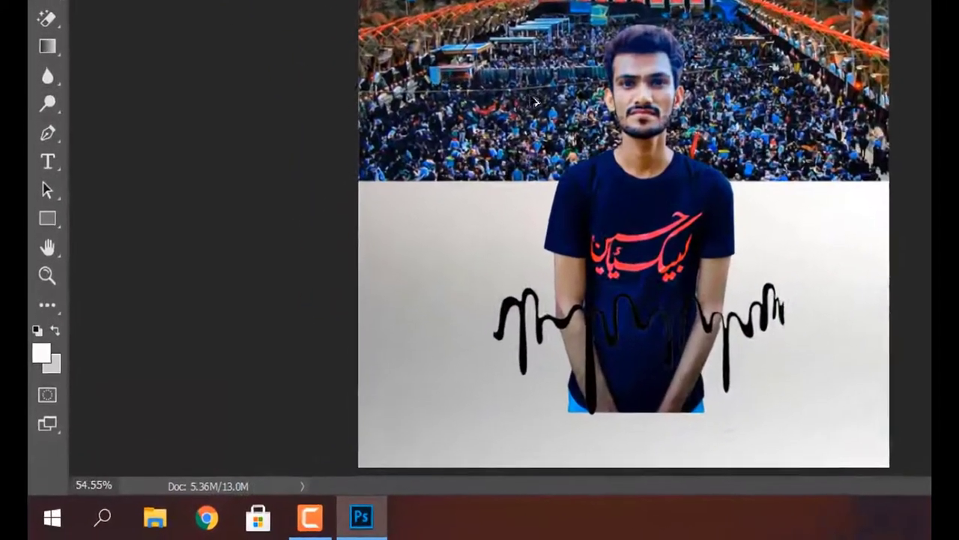
scroll(619, 159, up, 3)
drag(559, 216, 558, 201)
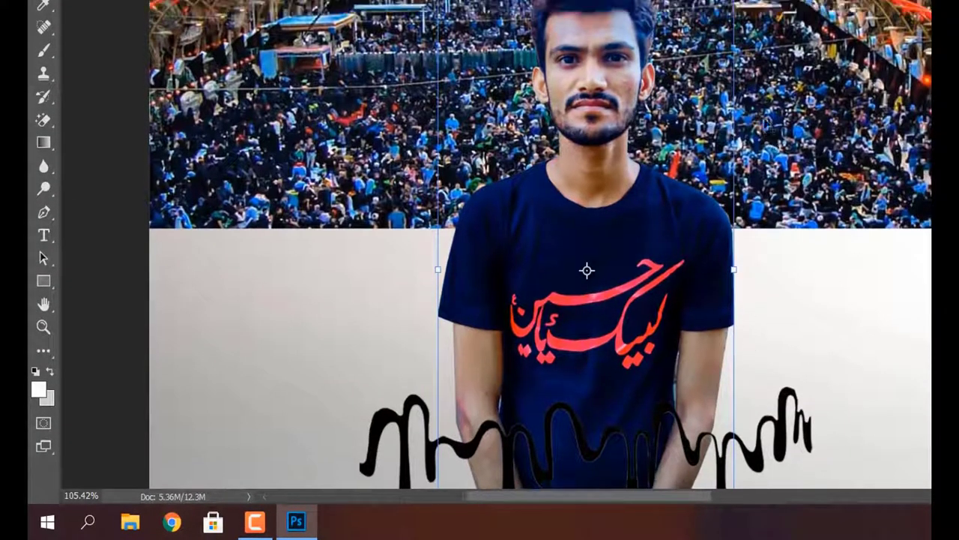
scroll(678, 129, down, 1)
scroll(678, 129, down, 2)
scroll(678, 129, up, 1)
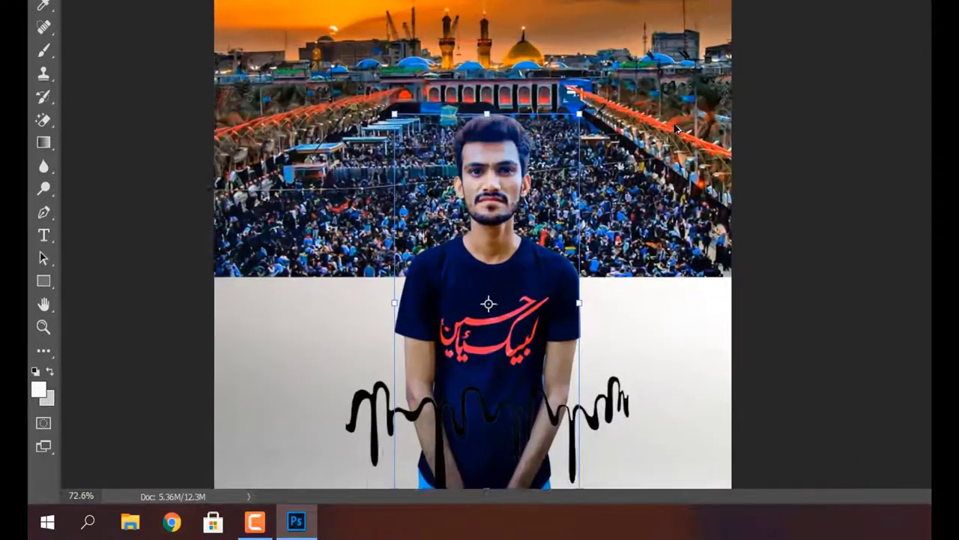
scroll(679, 129, up, 1)
scroll(679, 129, down, 1)
drag(484, 178, 484, 188)
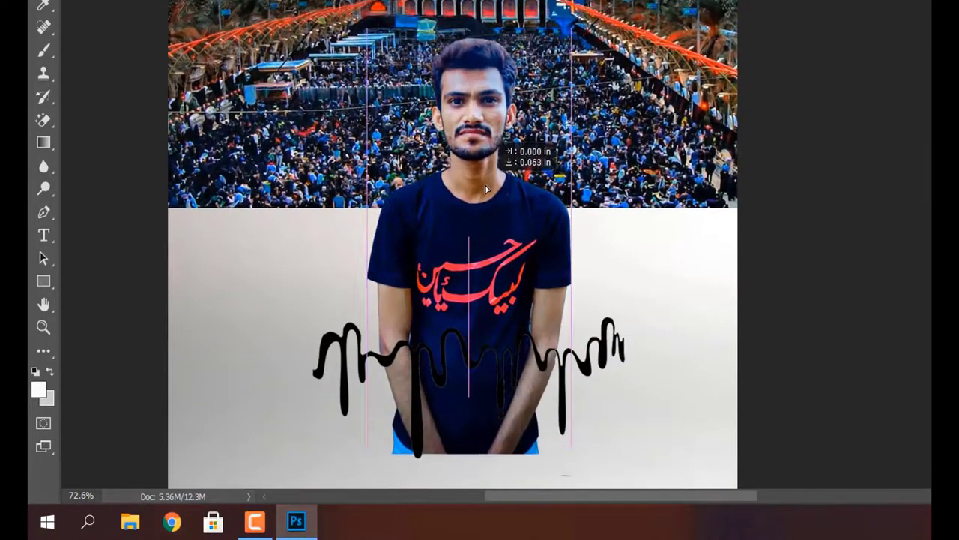
click(841, 383)
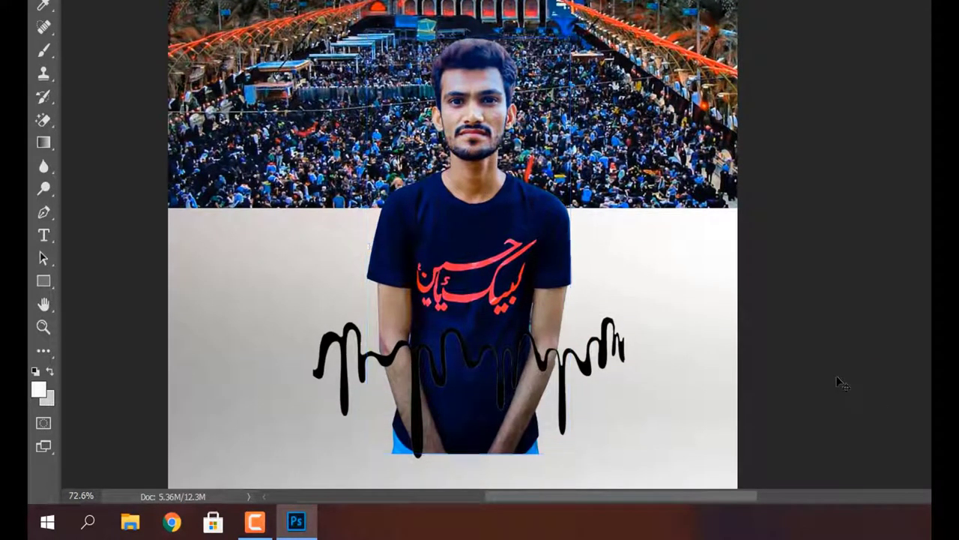
- Narrow the drip shape from its sides and position it over the shirt
key(ctrl+t)
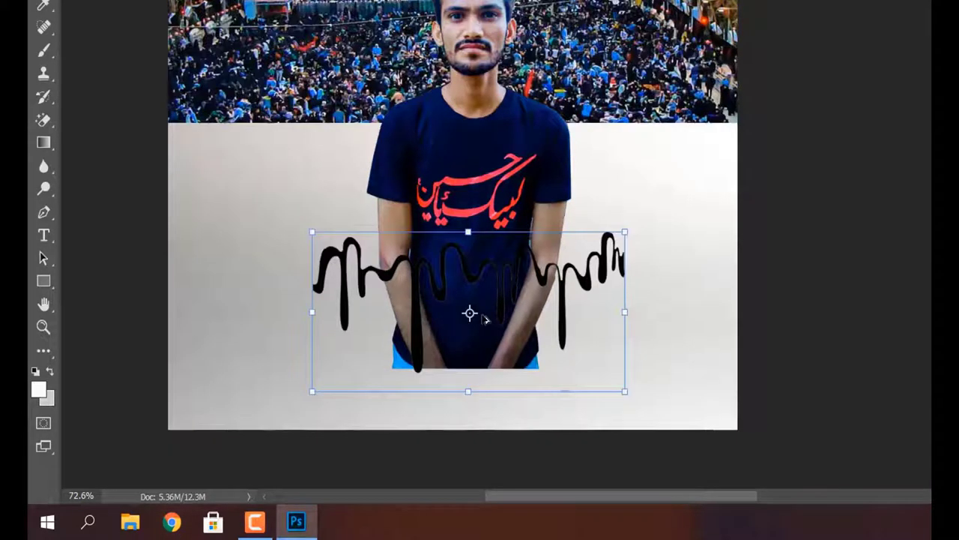
scroll(484, 317, up, 3)
drag(487, 272, 534, 255)
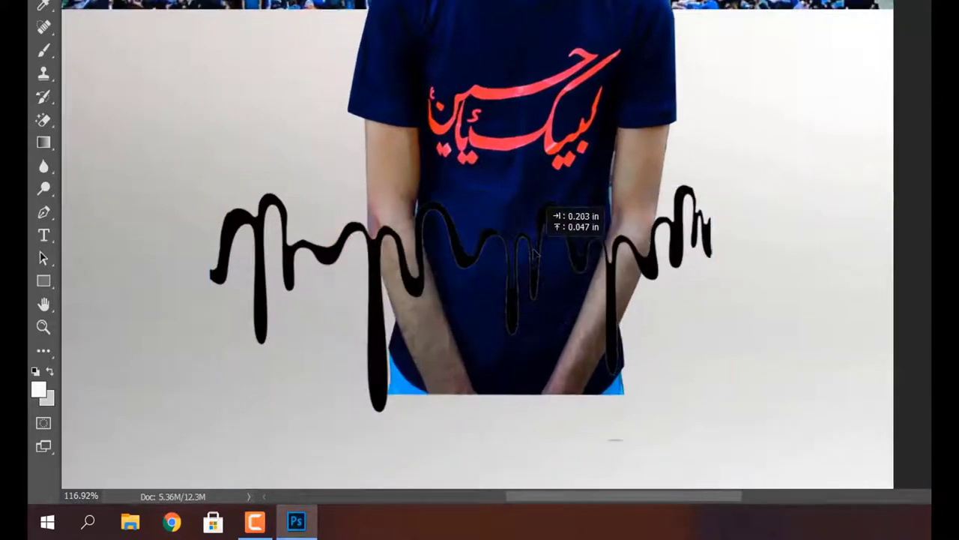
key(ctrl+z)
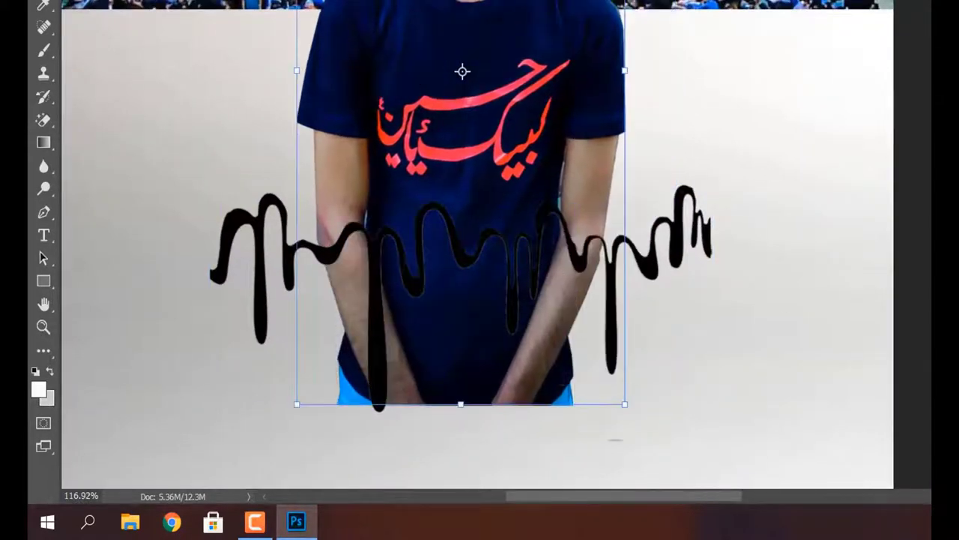
key(ctrl+z)
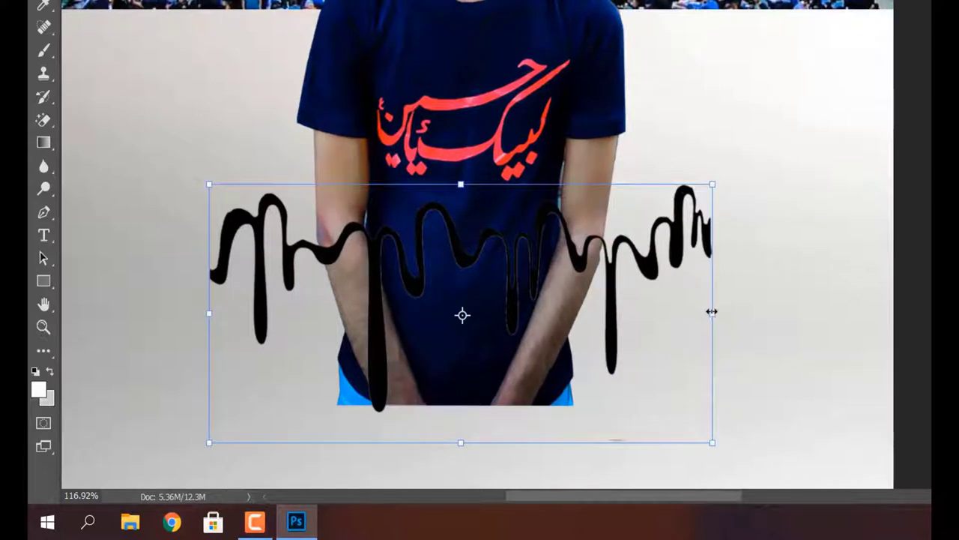
drag(712, 313, 600, 311)
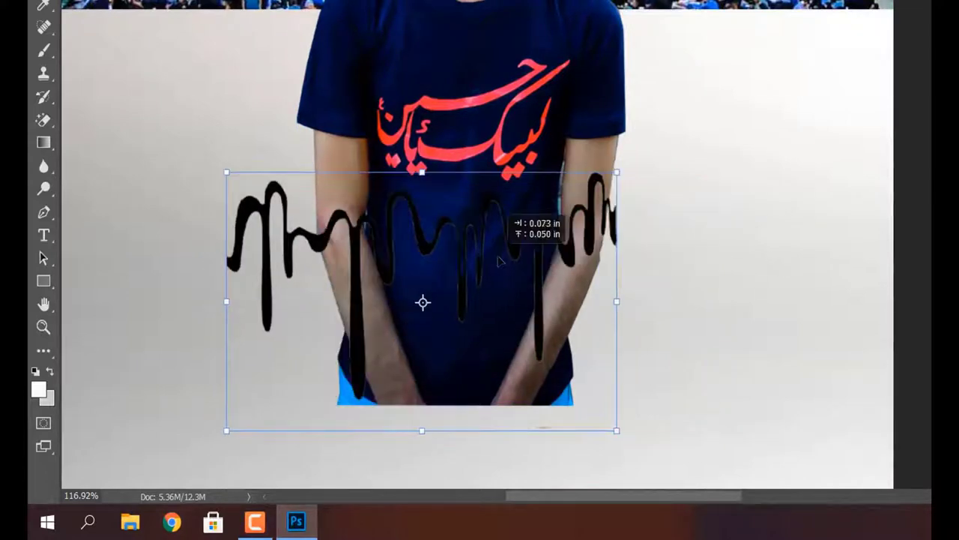
mouse_move(480, 270)
mouse_down()
mouse_move(509, 206)
mouse_move(488, 257)
mouse_up()
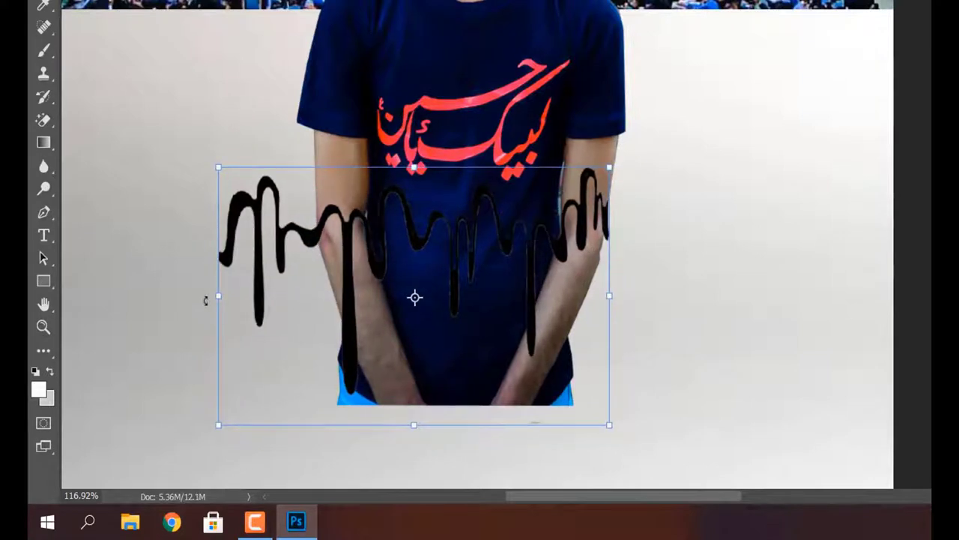
drag(215, 298, 321, 289)
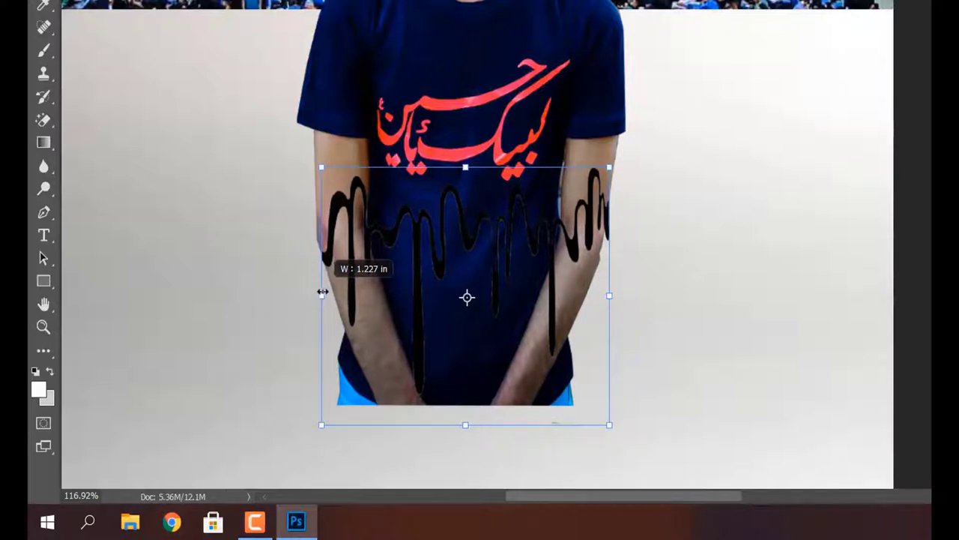
drag(320, 290, 322, 287)
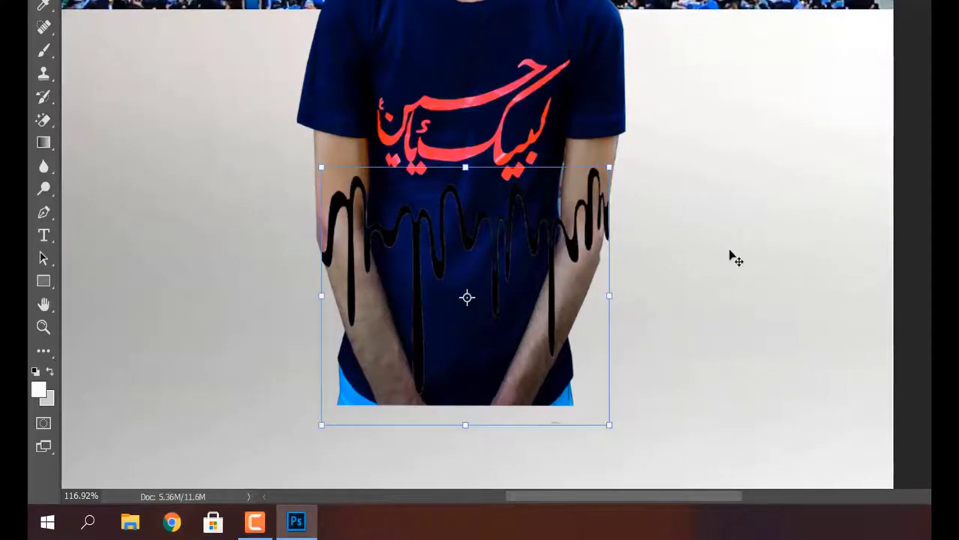
key(Return)
- Pull the drip's right edge in to the arm and zoom out to review
scroll(655, 250, up, 3)
scroll(654, 251, up, 1)
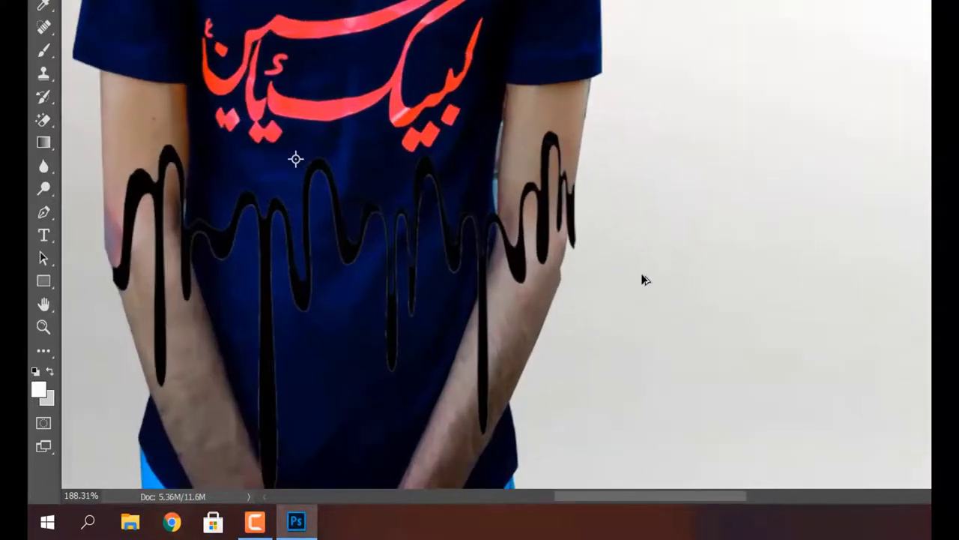
key(ctrl+t)
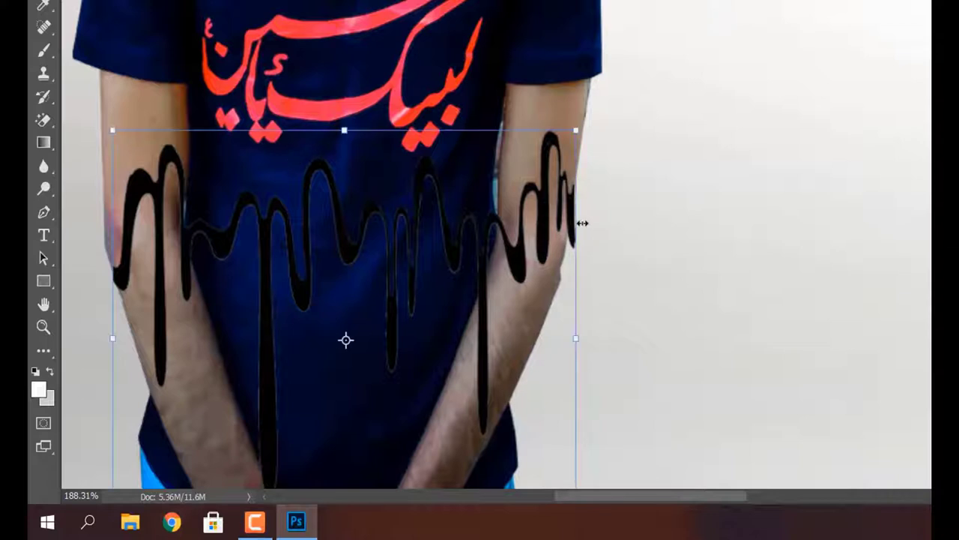
drag(572, 335, 574, 332)
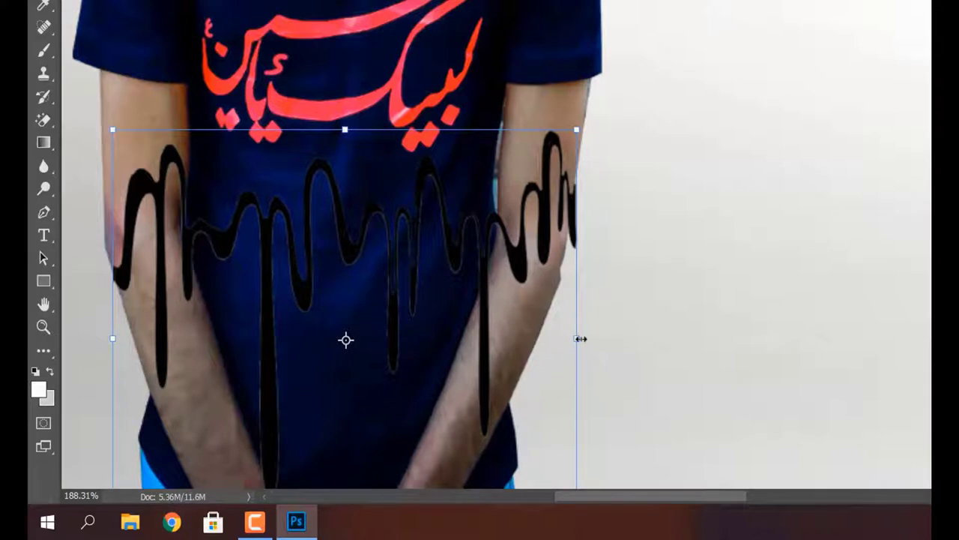
drag(573, 339, 573, 338)
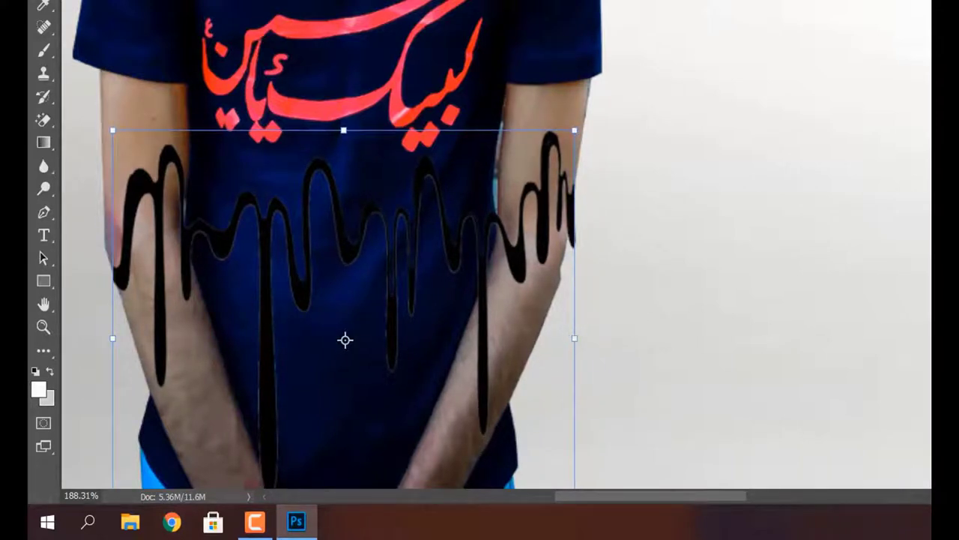
key(Return)
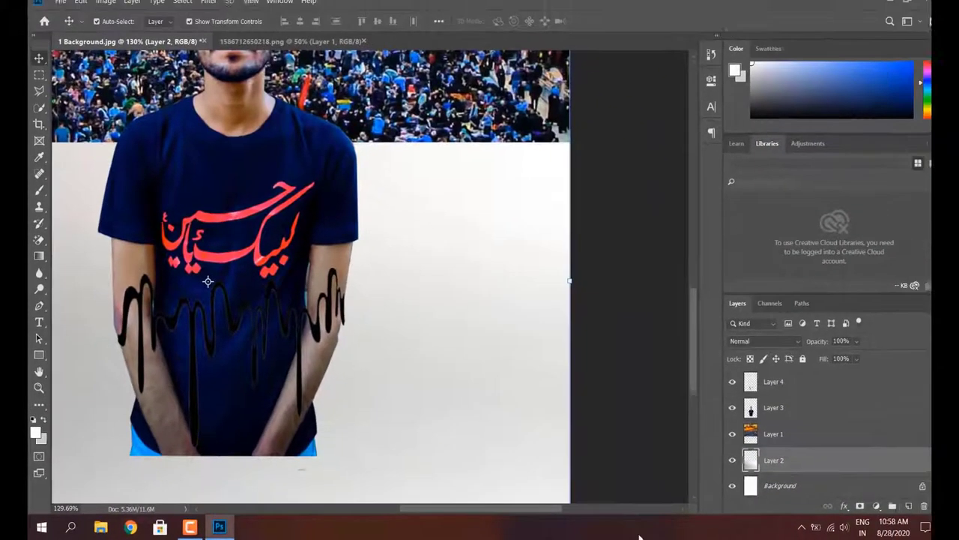
key(ctrl+0)
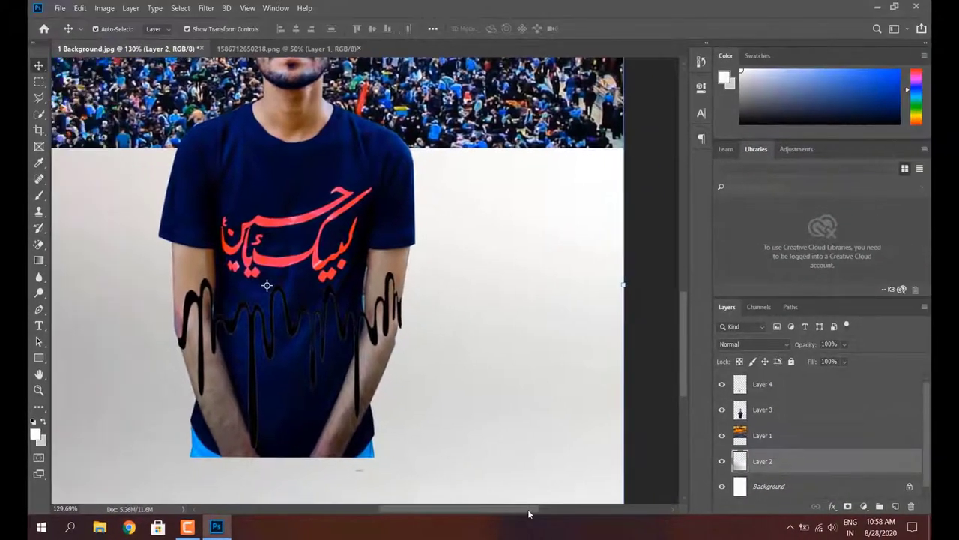
- Shorten the Karbala photo (Layer 1) slightly from its bottom edge
drag(528, 509, 509, 504)
scroll(493, 416, down, 5)
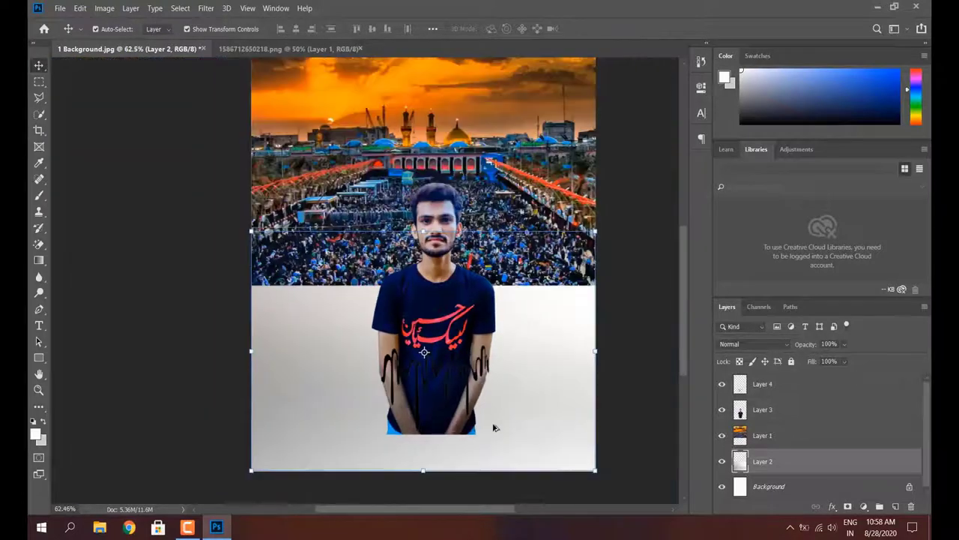
scroll(563, 418, down, 2)
click(573, 341)
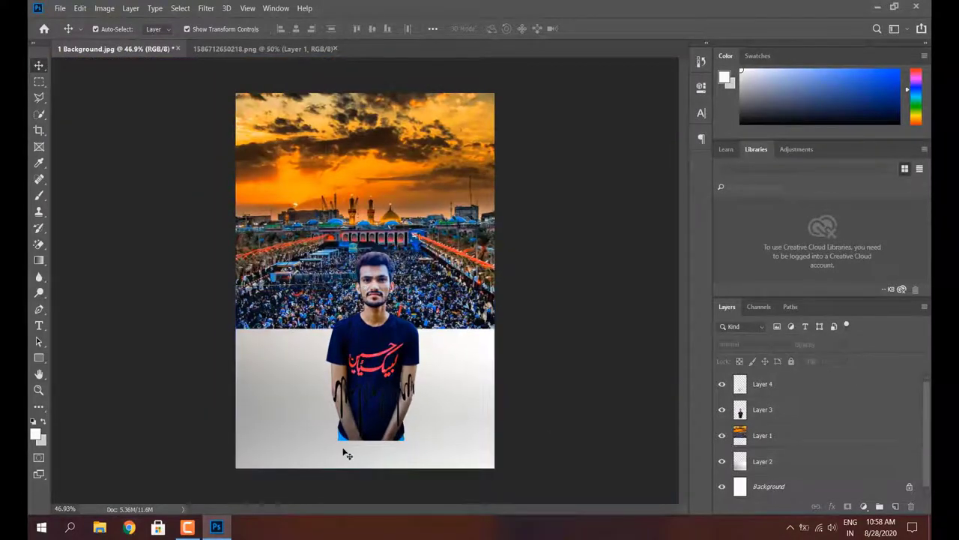
click(762, 435)
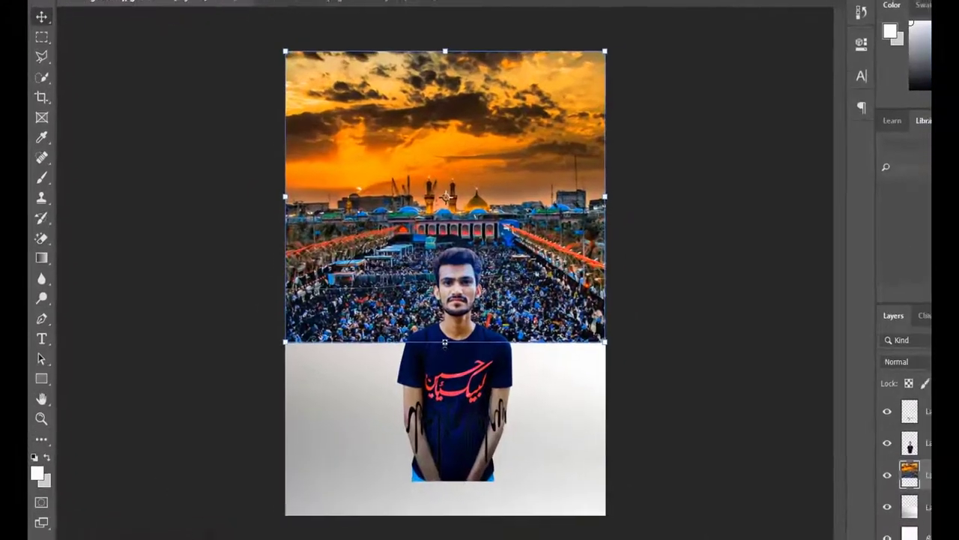
drag(445, 342, 445, 316)
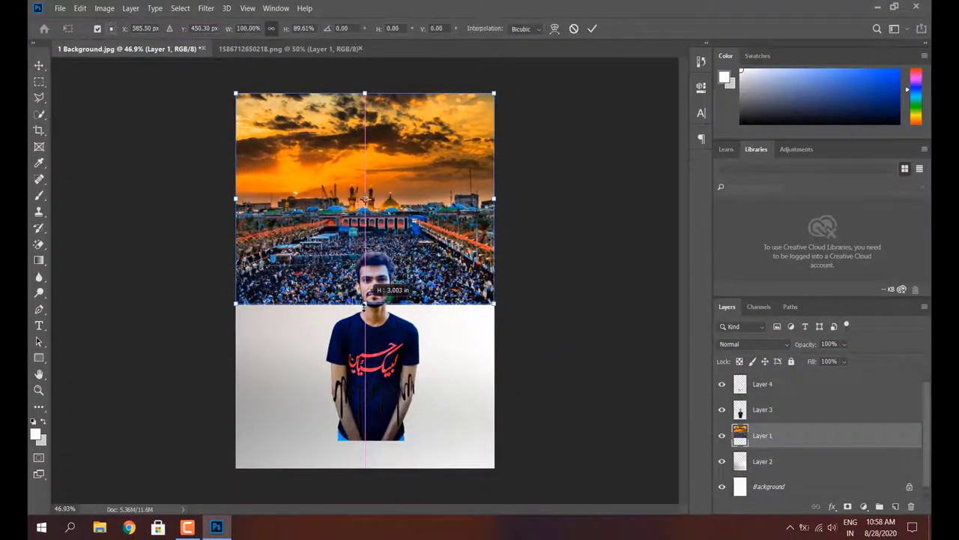
drag(452, 318, 355, 304)
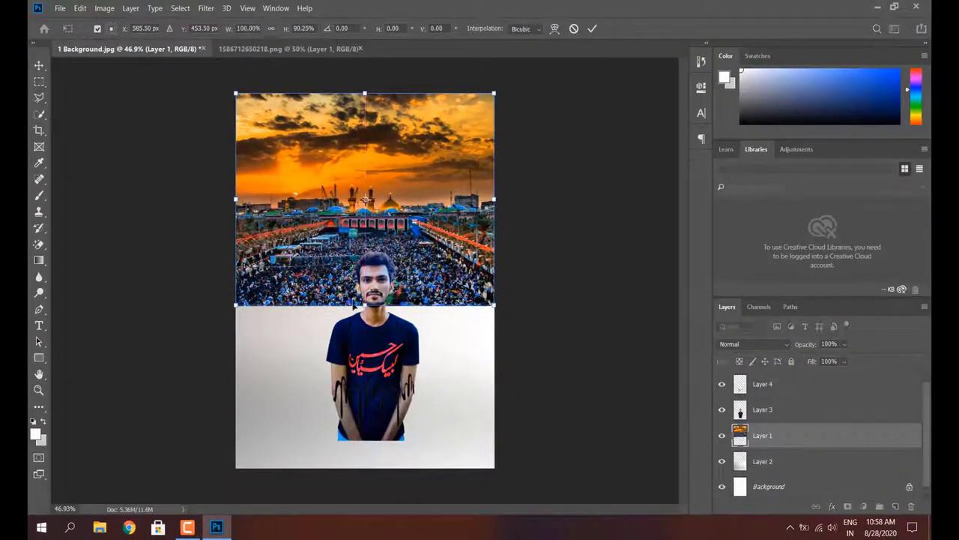
key(Return)
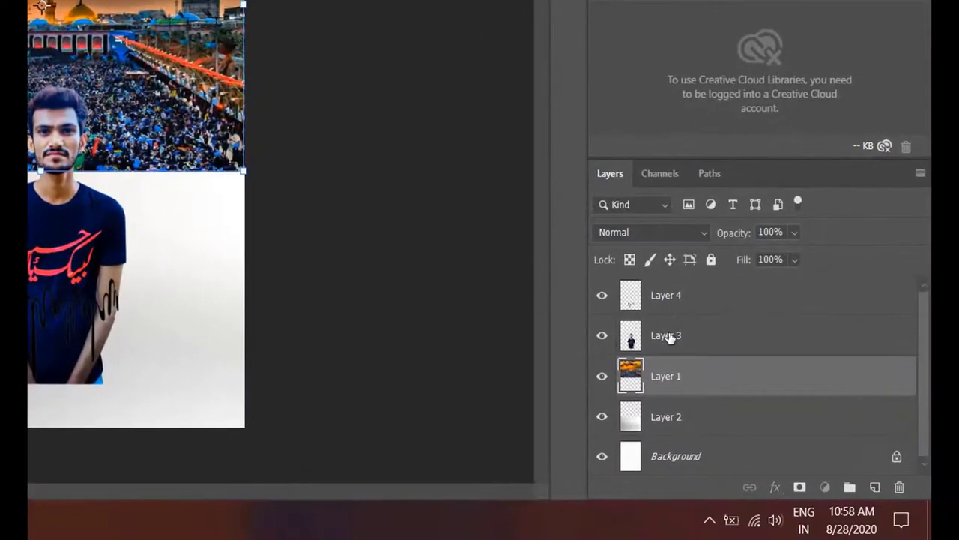
- Select Layers 3 and 4 and nudge the person and drips upward together
click(671, 338)
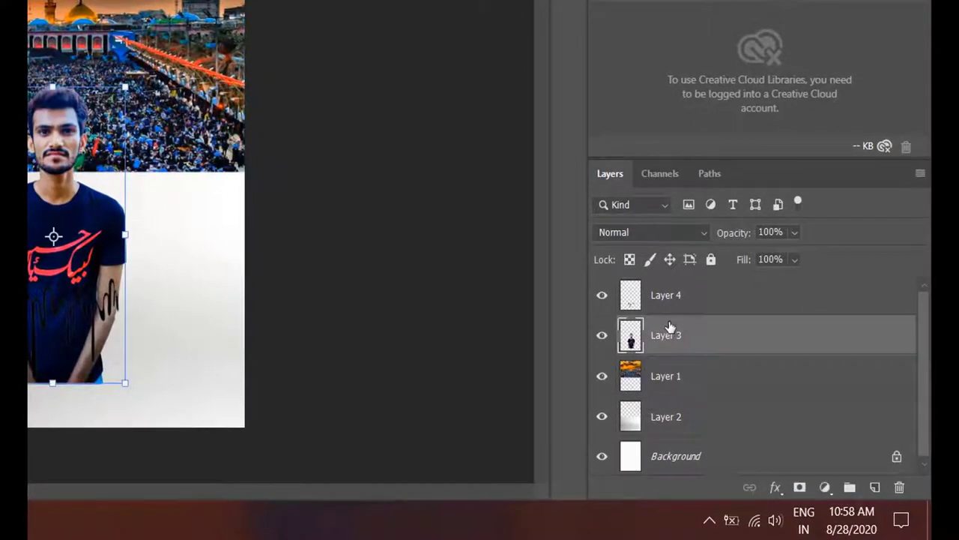
shift+click(684, 307)
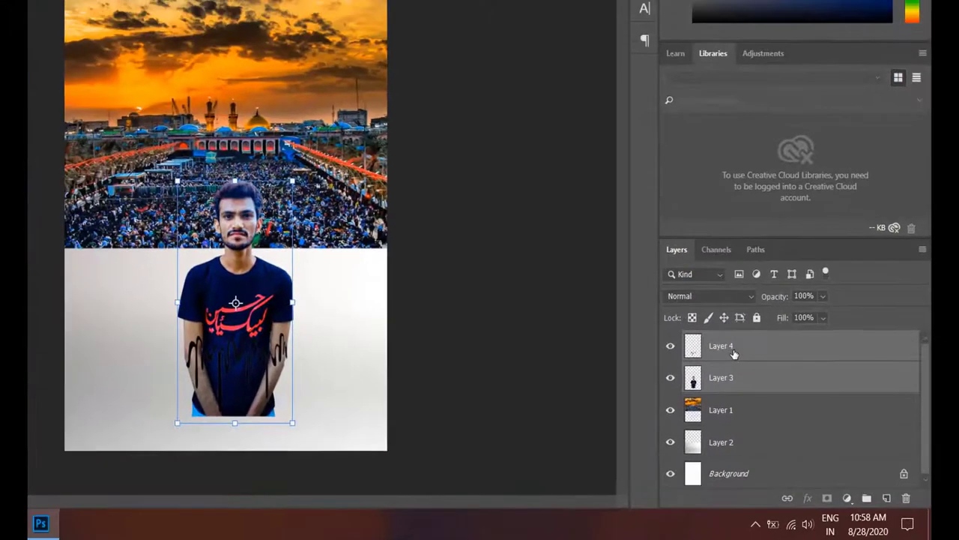
key(Up)
key(Up)
key(Up)
key(Up)
key(Up)
key(Up)
key(Left)
key(Up)
key(Up)
key(Up)
key(Left)
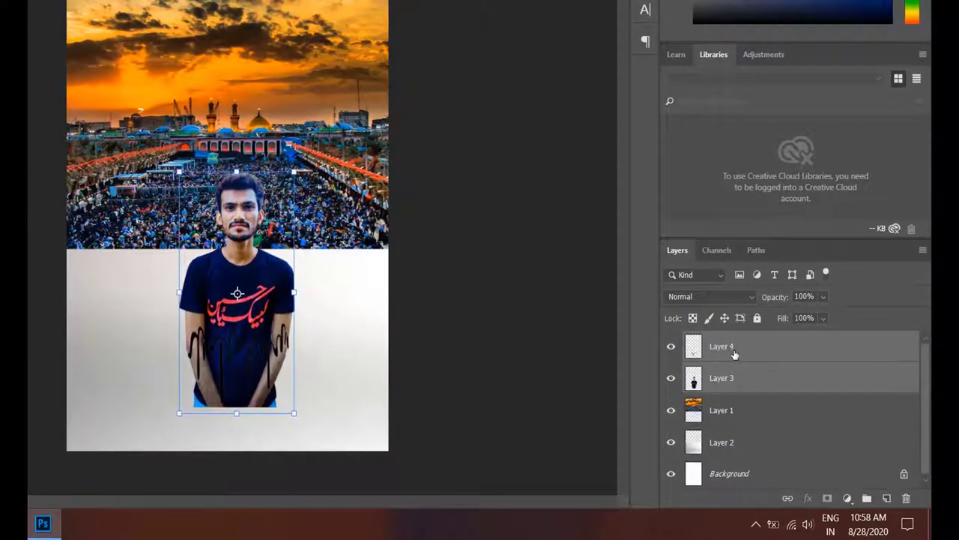
key(Up)
key(Up)
key(Up)
key(Left)
key(Up)
key(Up)
key(Up)
key(Up)
key(Up)
key(Up)
key(Up)
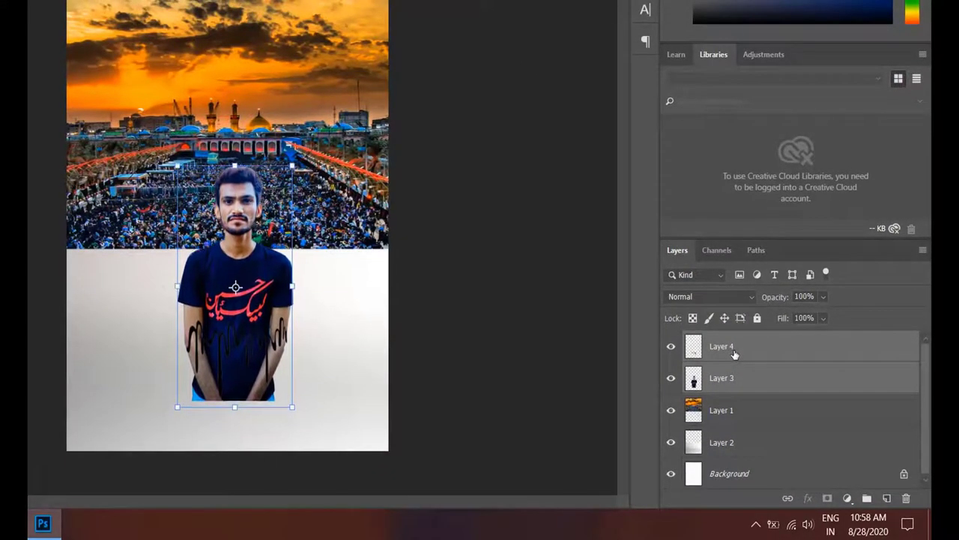
key(Up)
key(Up)
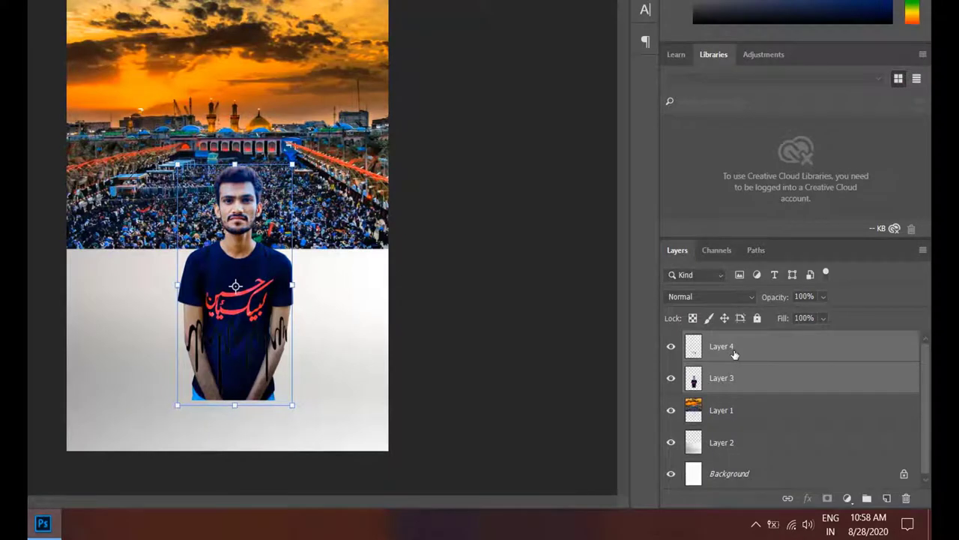
key(Right)
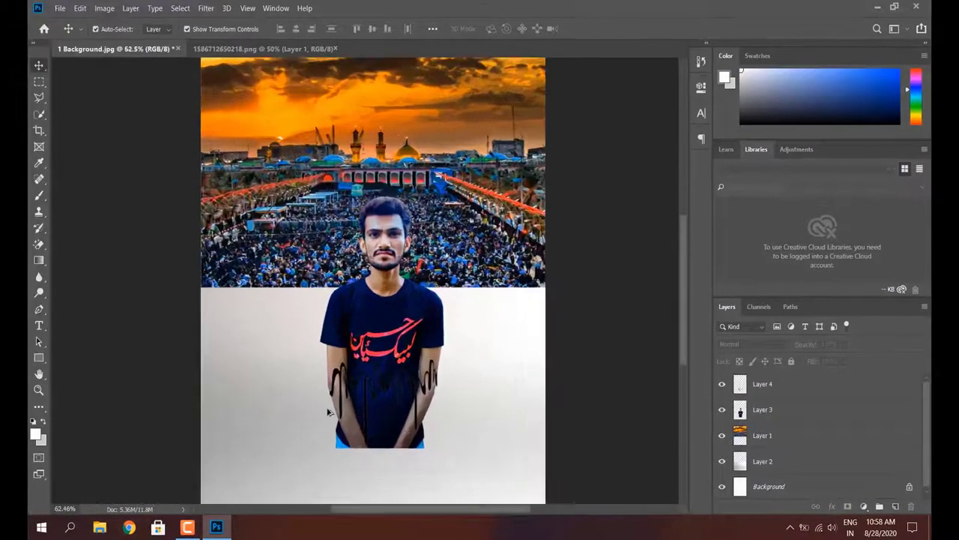
- Pick the plain Eraser Tool on person Layer 3 and bring up its brush size and hardness settings
scroll(328, 411, up, 1)
scroll(329, 411, up, 3)
scroll(345, 389, up, 1)
scroll(366, 346, up, 2)
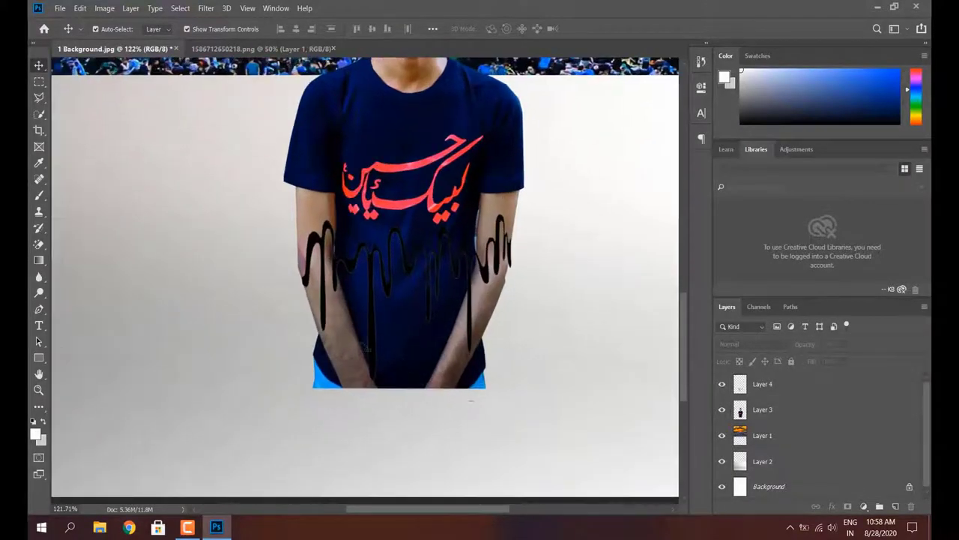
scroll(366, 347, up, 2)
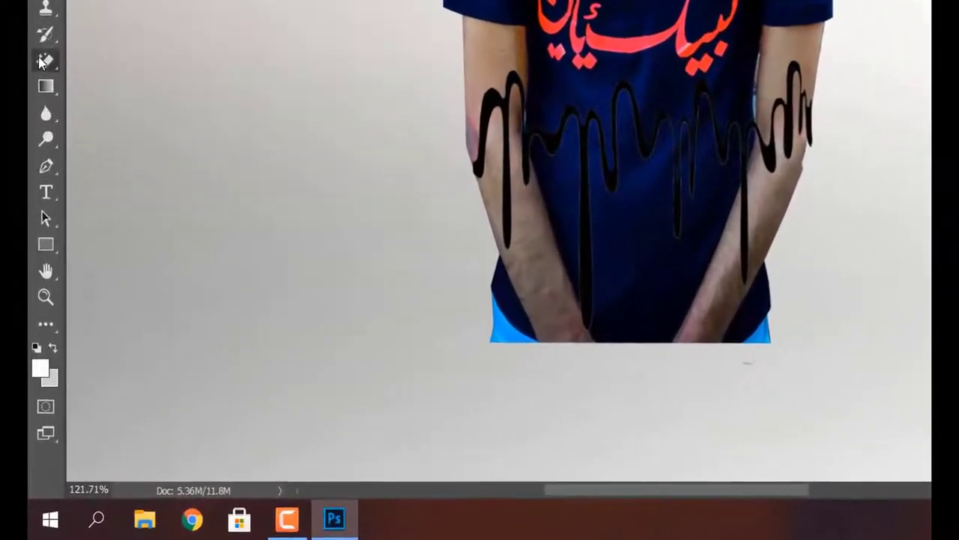
right_click(39, 244)
click(138, 64)
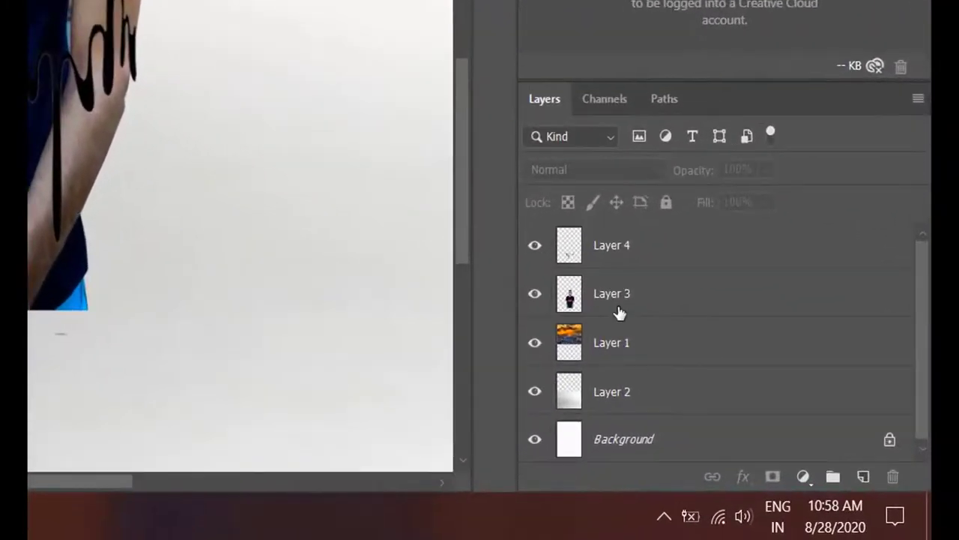
click(716, 384)
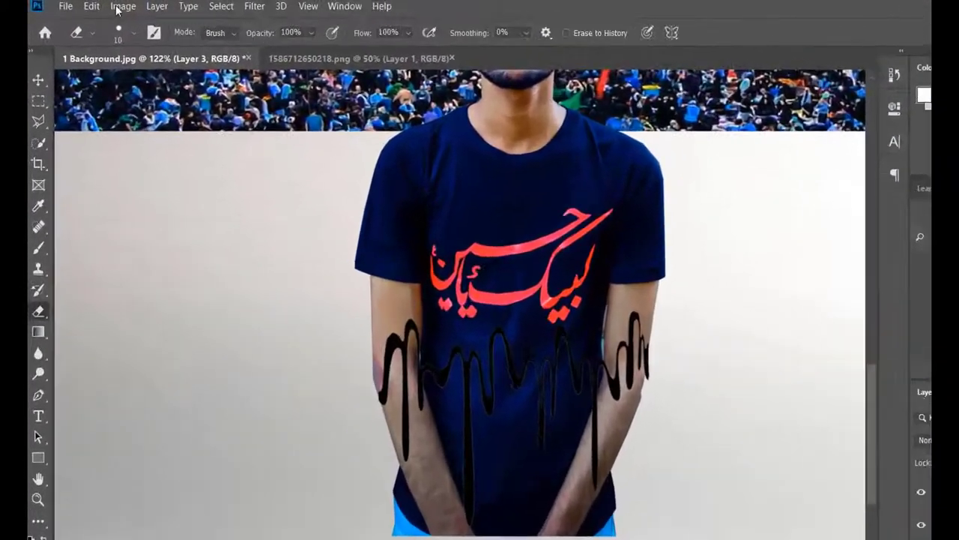
click(106, 27)
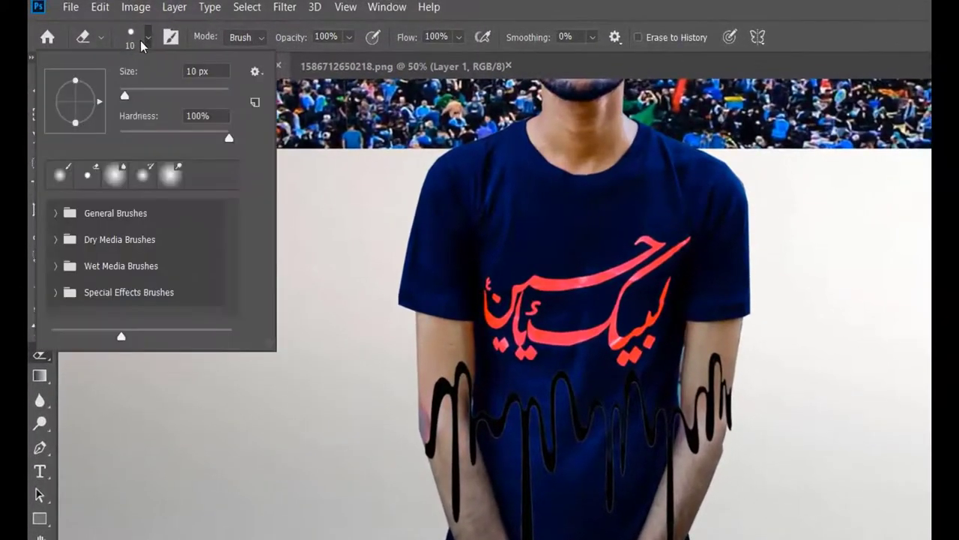
- Erase the shirt's bottom strip below the drips, then undo those two strokes
key(Return)
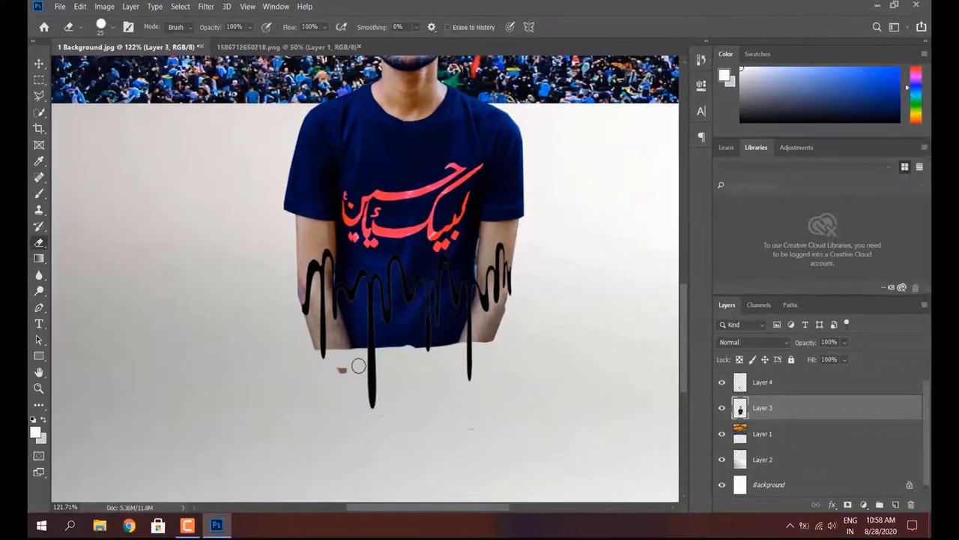
mouse_move(358, 366)
mouse_down()
mouse_move(492, 337)
mouse_move(444, 322)
mouse_up()
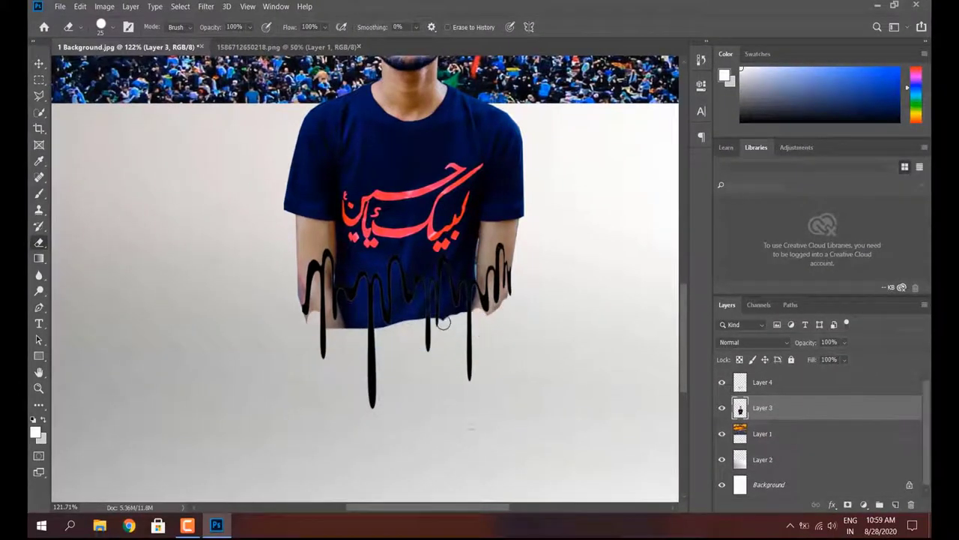
scroll(407, 326, up, 3)
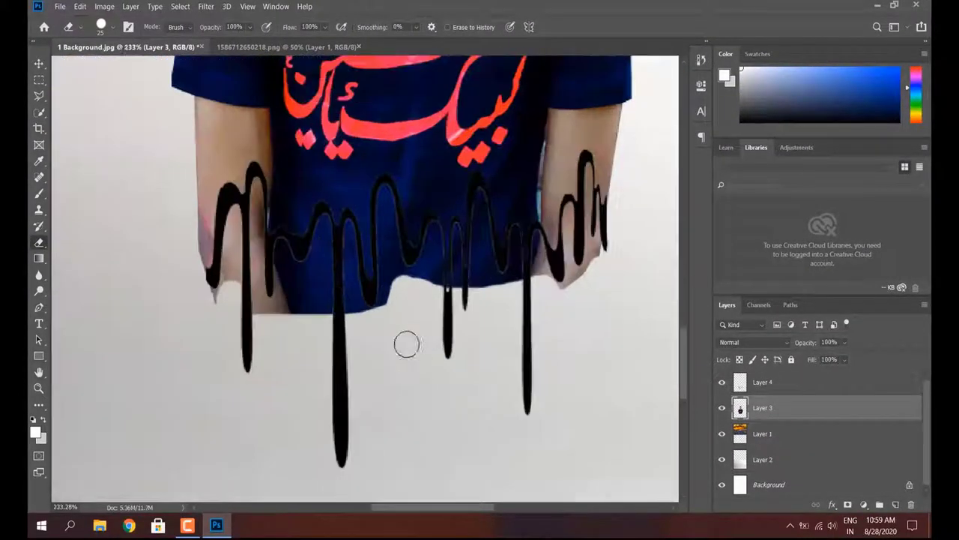
drag(278, 322, 374, 300)
key(ctrl+z)
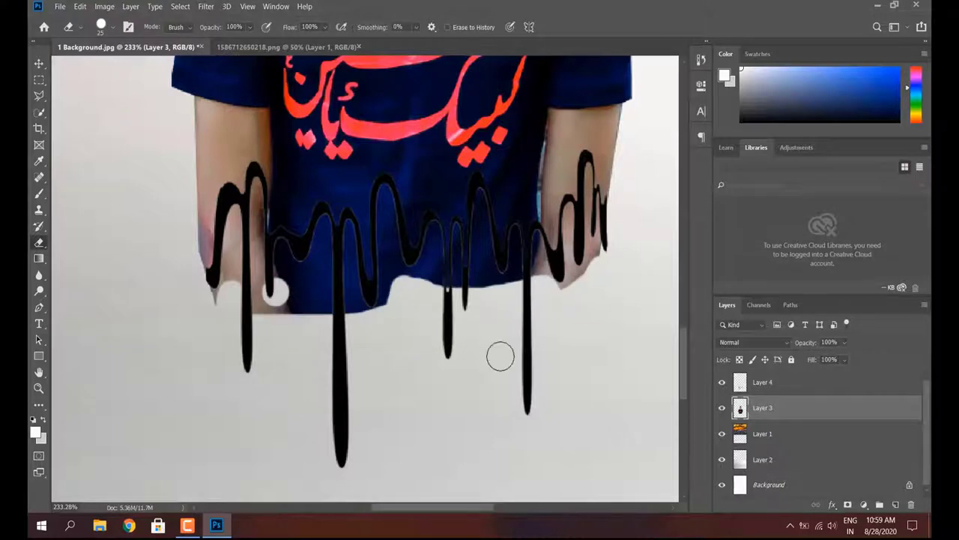
key(ctrl+z)
key(ctrl+z)
- Shrink the eraser to 5 px and erase the area left of the drip
click(112, 27)
text(5)
key(Return)
scroll(395, 300, up, 3)
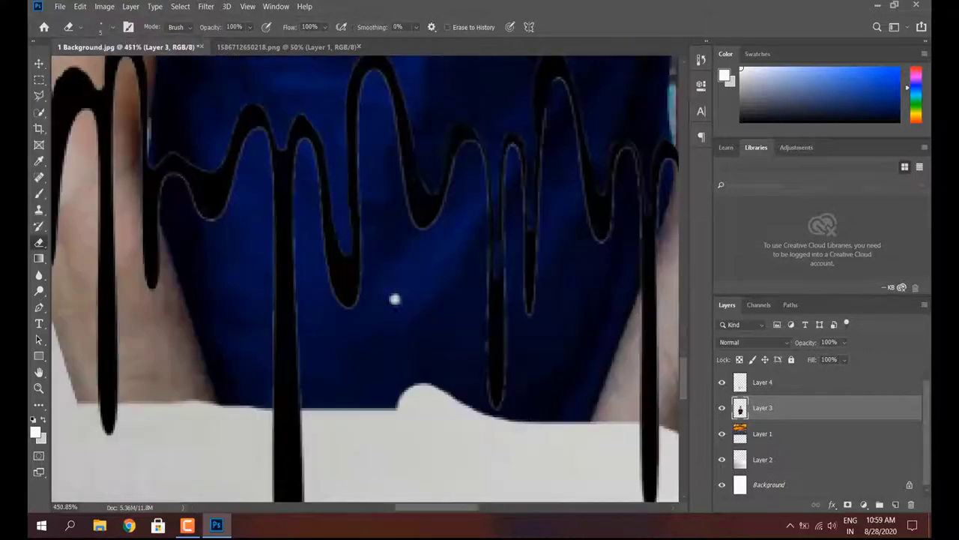
scroll(240, 335, up, 2)
mouse_move(240, 334)
mouse_down()
mouse_move(315, 175)
mouse_move(290, 150)
mouse_up()
- Erase the leftover arm pieces below and right of the left drip
scroll(306, 388, down, 2)
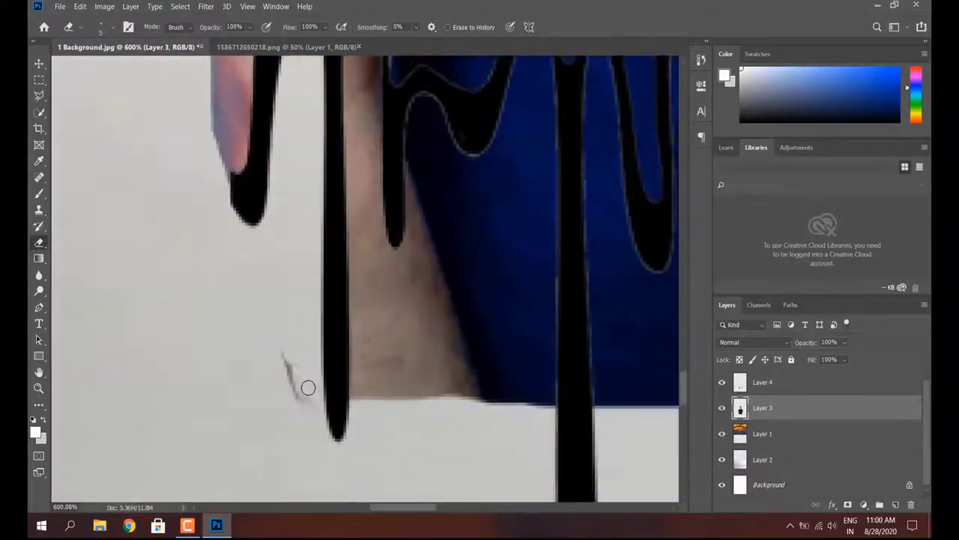
scroll(360, 86, up, 3)
mouse_move(360, 85)
mouse_down()
mouse_move(368, 236)
mouse_move(335, 113)
mouse_up()
scroll(335, 114, down, 2)
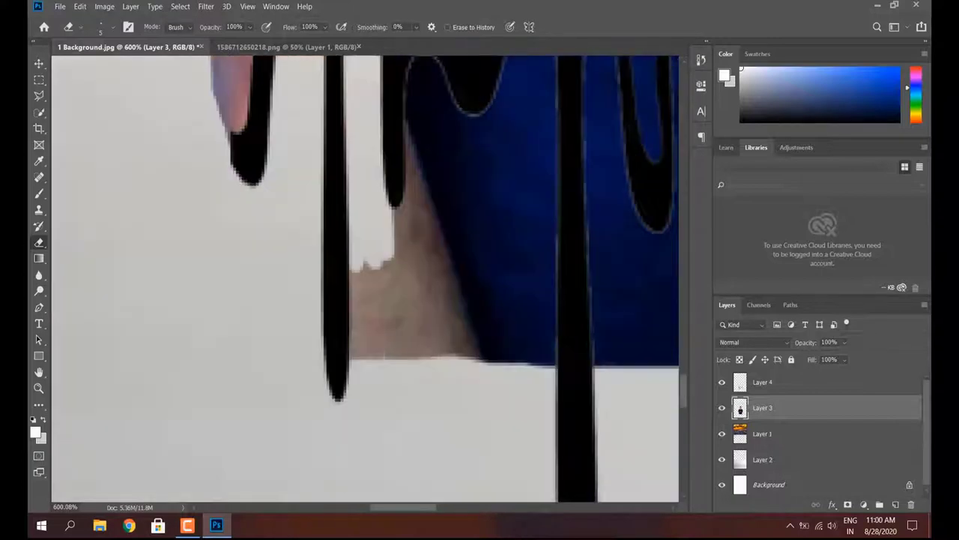
mouse_move(472, 273)
mouse_down()
mouse_move(360, 228)
mouse_move(450, 259)
mouse_move(457, 480)
mouse_move(480, 345)
mouse_up()
scroll(360, 227, up, 2)
mouse_move(546, 158)
mouse_down()
mouse_move(548, 375)
mouse_move(500, 220)
mouse_move(442, 332)
mouse_move(535, 281)
mouse_move(502, 458)
mouse_move(525, 226)
mouse_move(501, 332)
mouse_up()
scroll(535, 280, down, 3)
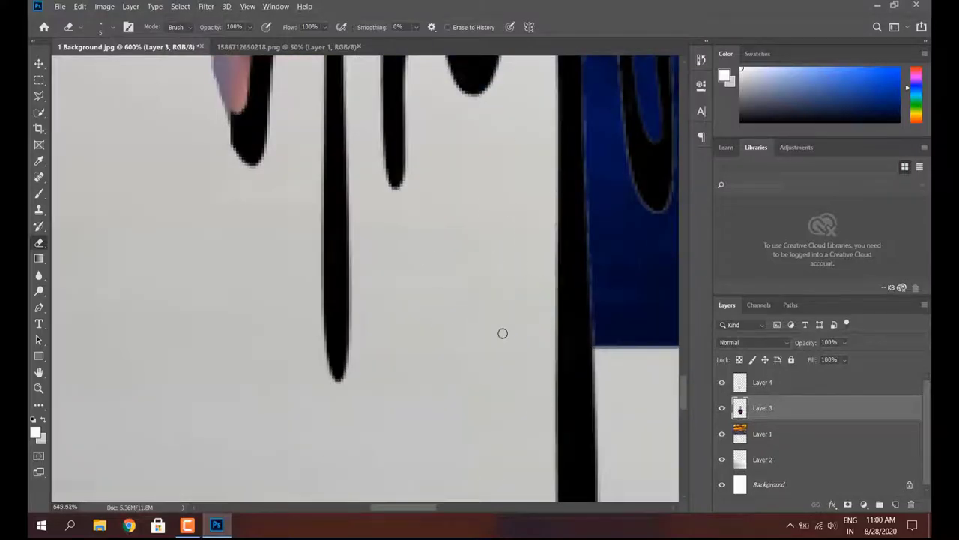
alt+scroll(616, 259, down, 2)
scroll(193, 332, up, 2)
- Erase shirt and arm skin around the right drips and between the middle drips
drag(546, 267, 538, 85)
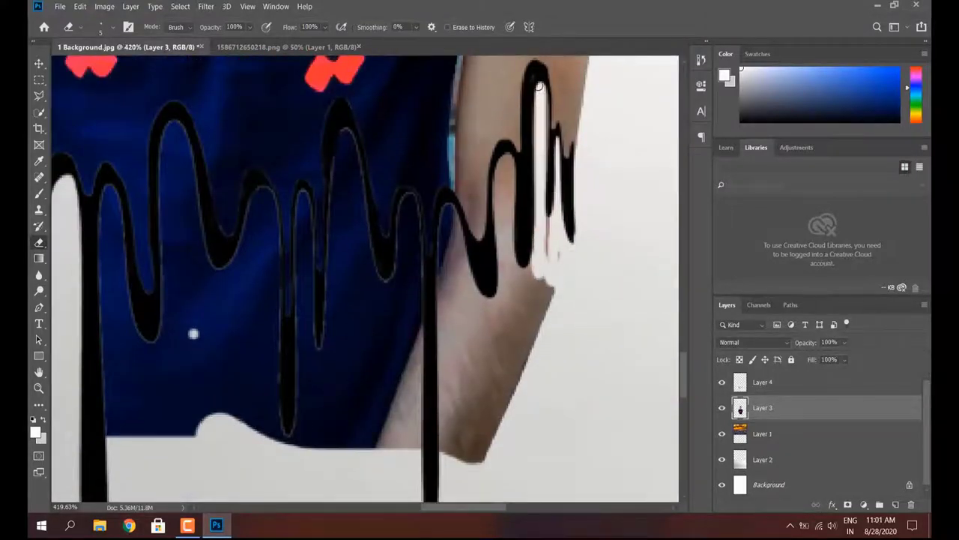
mouse_move(542, 225)
mouse_down()
mouse_move(504, 157)
mouse_move(497, 273)
mouse_move(528, 330)
mouse_move(497, 349)
mouse_up()
mouse_move(502, 288)
mouse_down()
mouse_move(442, 442)
mouse_move(480, 214)
mouse_move(450, 458)
mouse_move(469, 419)
mouse_up()
mouse_move(325, 230)
mouse_down()
mouse_move(318, 368)
mouse_move(371, 240)
mouse_move(330, 299)
mouse_move(330, 363)
mouse_up()
mouse_move(367, 330)
mouse_down()
mouse_move(405, 278)
mouse_move(409, 330)
mouse_move(375, 435)
mouse_up()
- Clear shirt below the middle and left drips, undoing an over-wide erase
drag(308, 195, 299, 375)
drag(297, 278, 318, 450)
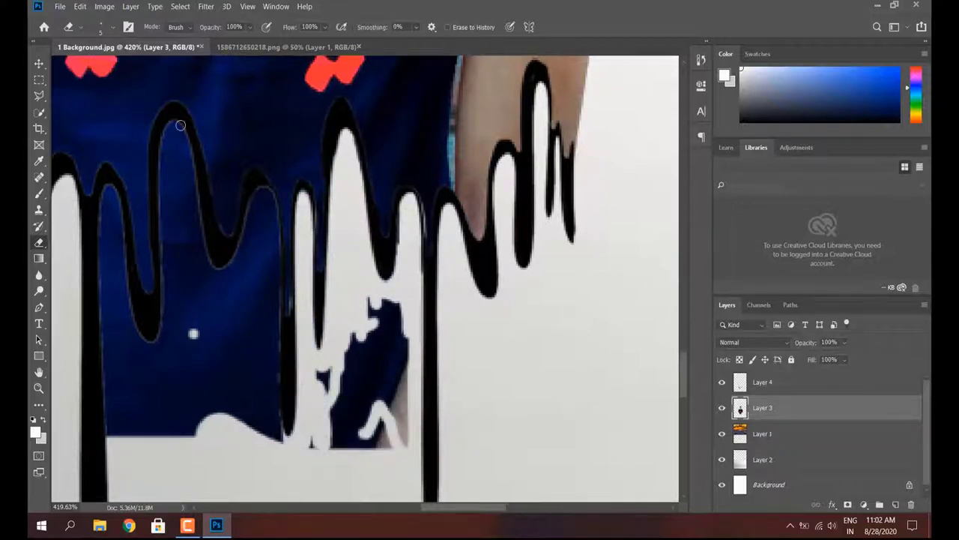
mouse_move(172, 120)
mouse_down()
mouse_move(177, 323)
mouse_move(193, 388)
mouse_move(240, 218)
mouse_up()
key(ctrl+z)
key(ctrl+z)
key(ctrl+z)
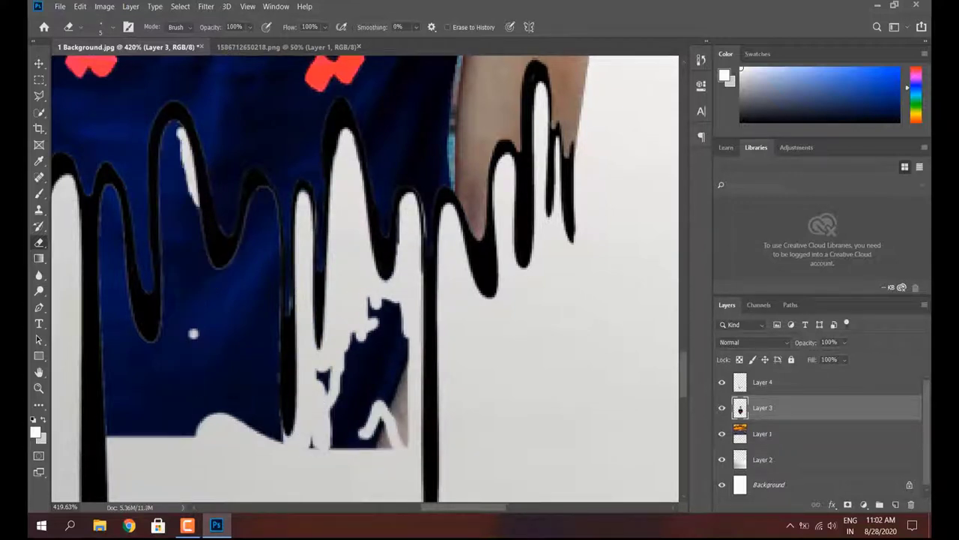
key(ctrl+shift+z)
- Erase shirt between the left drips and beside the central drip
mouse_move(193, 333)
mouse_down()
mouse_move(180, 149)
mouse_move(267, 196)
mouse_move(247, 255)
mouse_move(199, 285)
mouse_move(255, 251)
mouse_up()
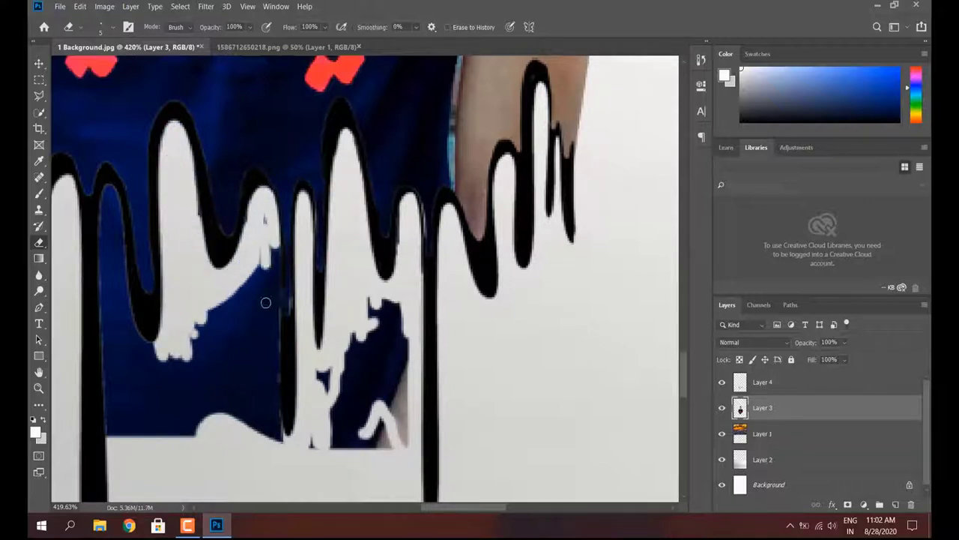
drag(266, 302, 281, 414)
drag(264, 220, 269, 429)
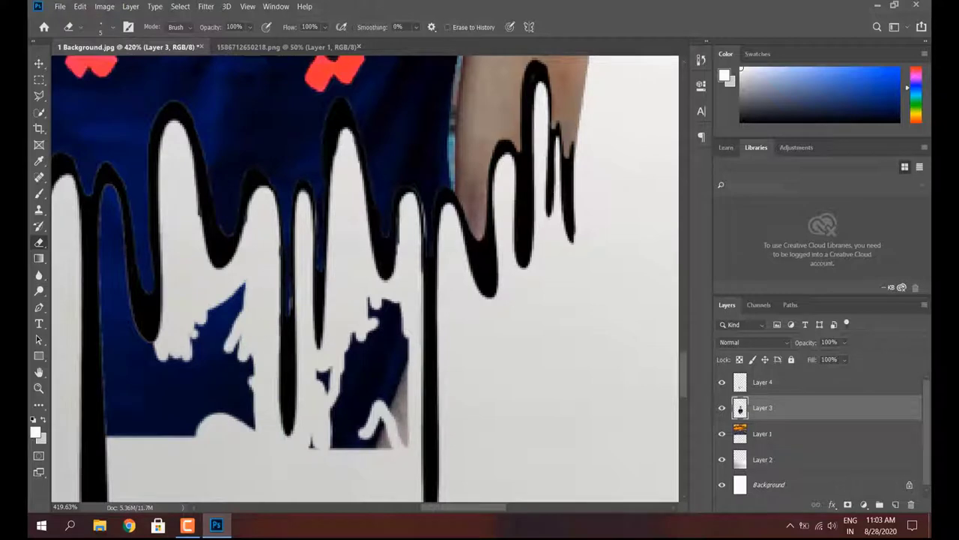
drag(218, 315, 225, 412)
drag(330, 386, 341, 450)
- Touch up the remaining blue edges and specks along the left drips
scroll(337, 375, up, 3)
scroll(187, 225, up, 2)
drag(187, 150, 152, 335)
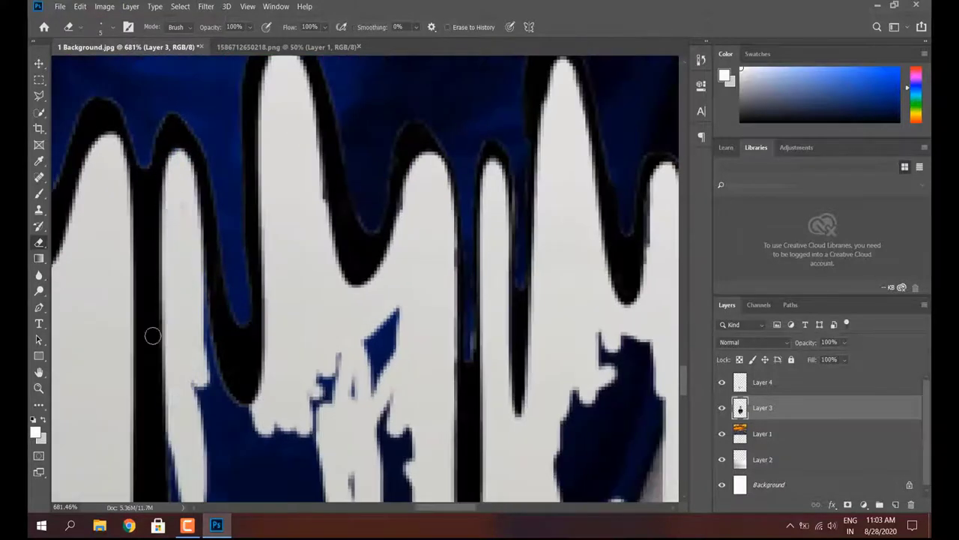
scroll(152, 336, down, 2)
scroll(186, 188, up, 2)
drag(187, 188, 277, 360)
scroll(277, 359, down, 3)
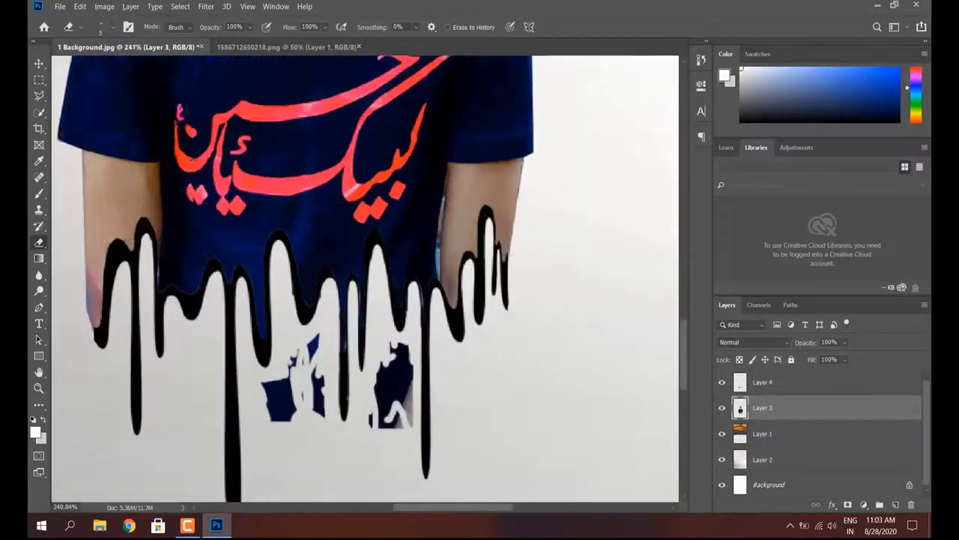
- Enlarge the eraser to 10 px and erase the last blue patches below the shirt
click(105, 27)
drag(95, 66, 98, 66)
key(Return)
drag(273, 419, 292, 301)
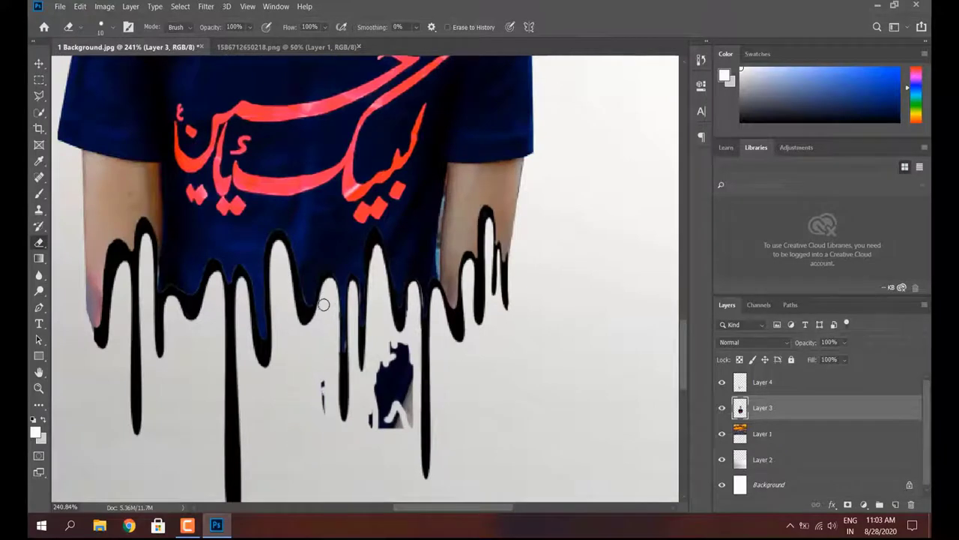
drag(371, 416, 404, 342)
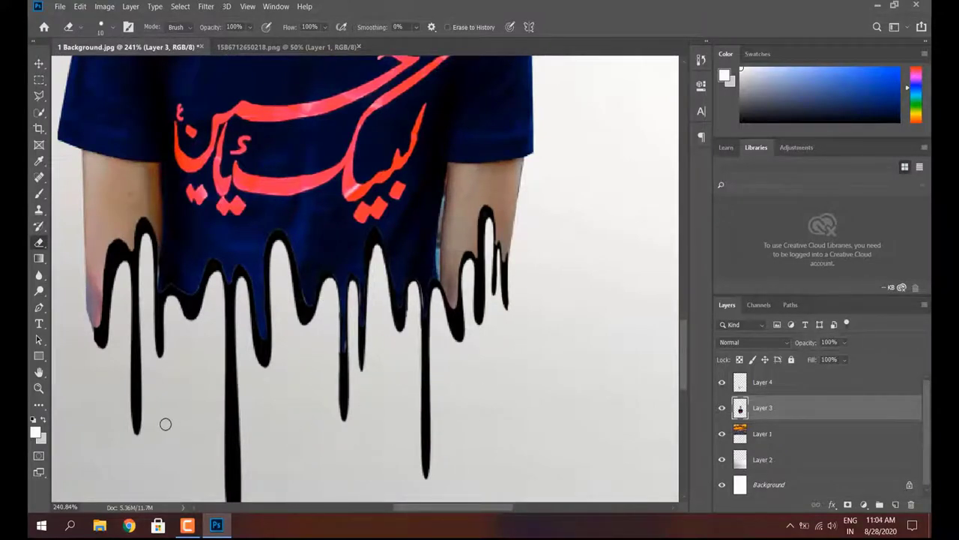
- Zoom out to review the cleaned drips and choose the Move tool
scroll(203, 313, up, 2)
scroll(206, 315, up, 2)
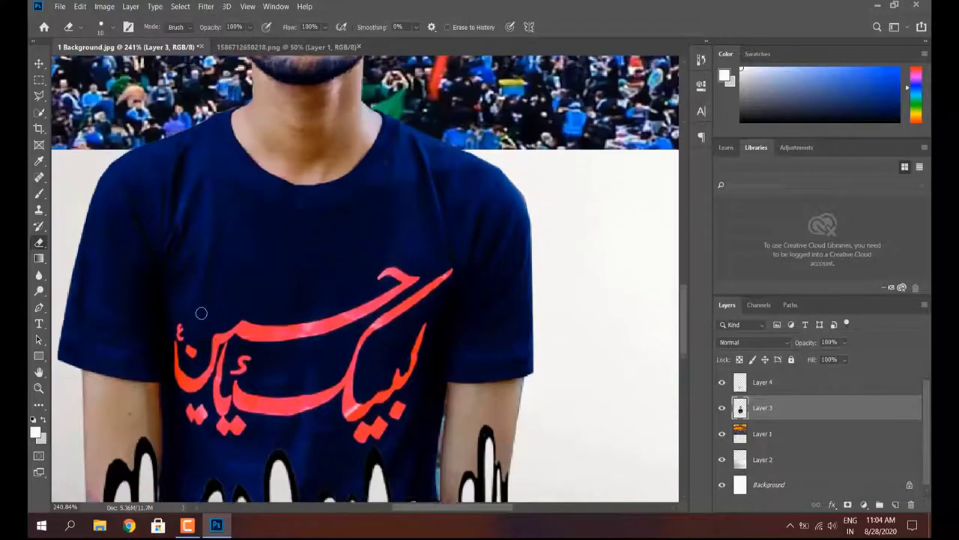
scroll(199, 312, up, 2)
scroll(193, 312, up, 2)
scroll(192, 309, up, 3)
scroll(192, 308, up, 1)
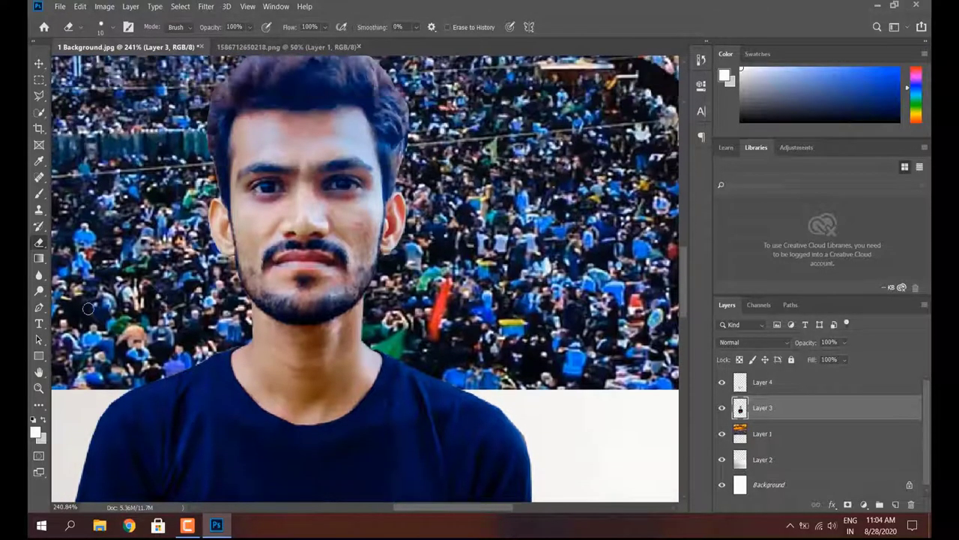
scroll(113, 322, down, 5)
scroll(150, 330, down, 3)
scroll(195, 341, down, 2)
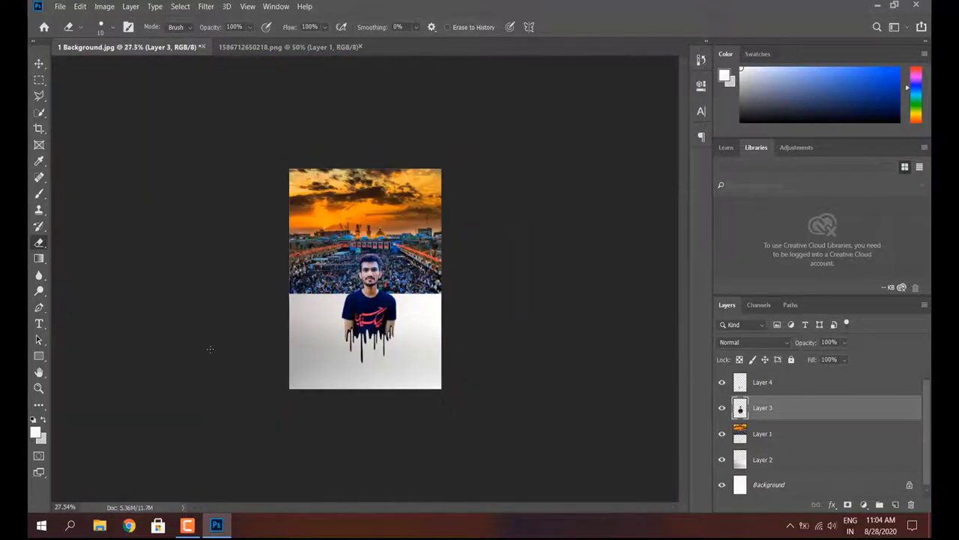
scroll(204, 348, up, 1)
scroll(204, 347, up, 2)
scroll(199, 343, down, 1)
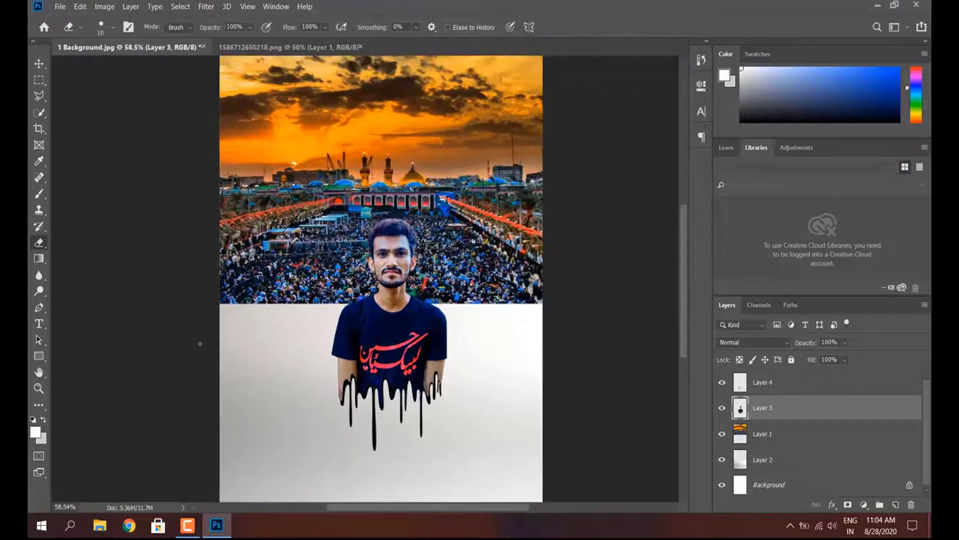
click(38, 62)
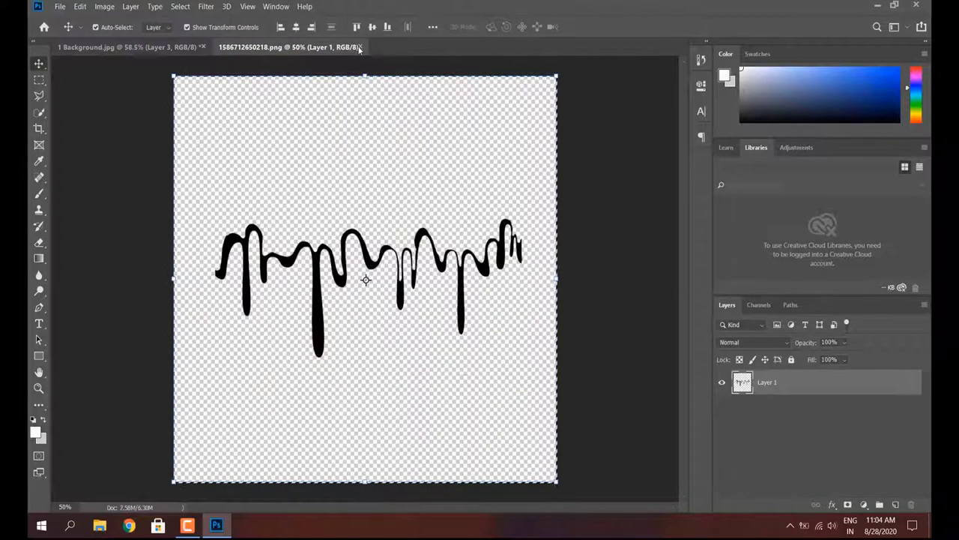
click(355, 47)
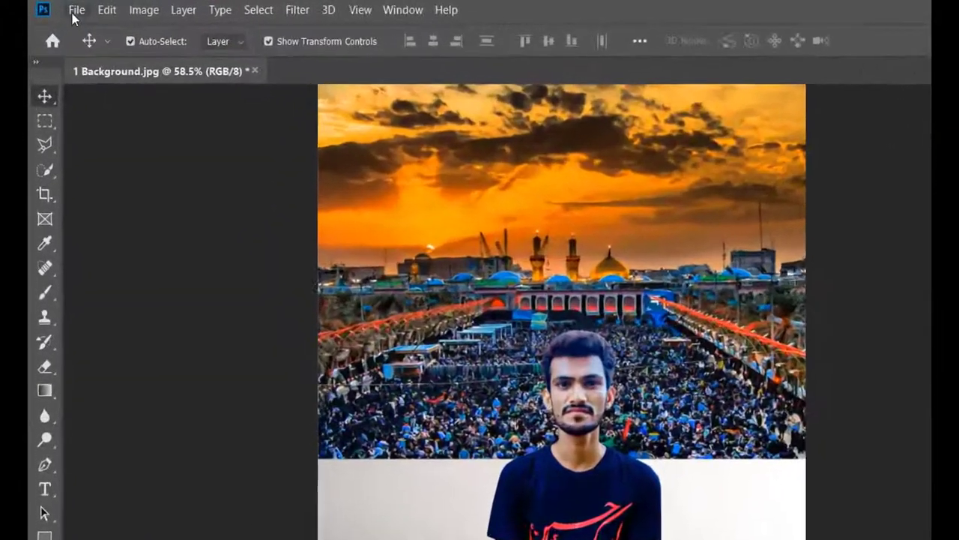
- Open the '3 Background' watercolour splash image via File > Open
click(58, 7)
click(72, 30)
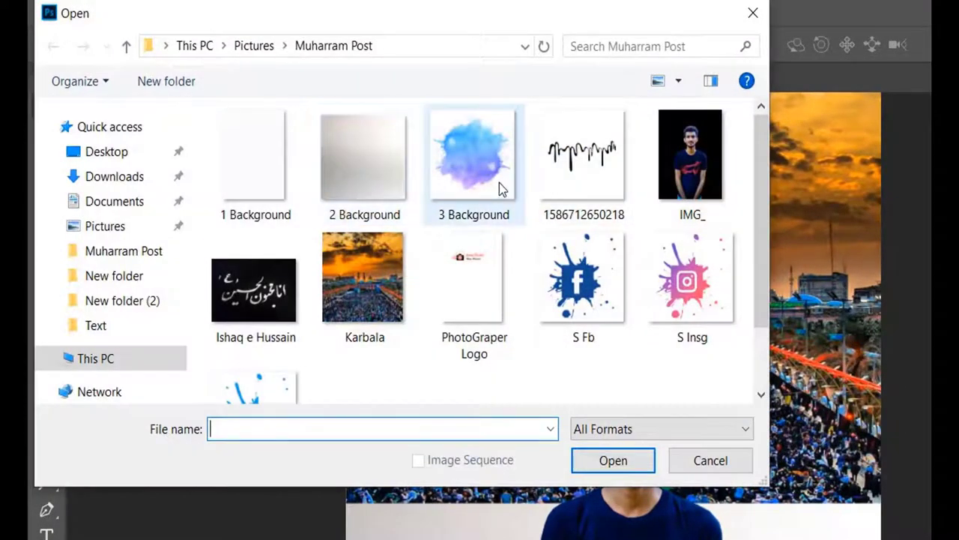
click(465, 174)
double_click(465, 173)
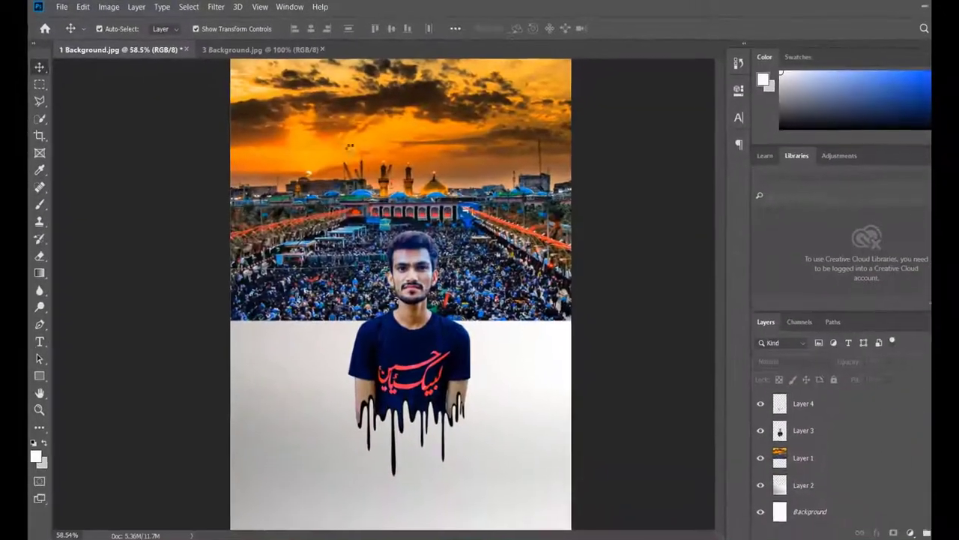
- Select the whole image with Ctrl+A and switch to the Magic Eraser Tool
key(ctrl+a)
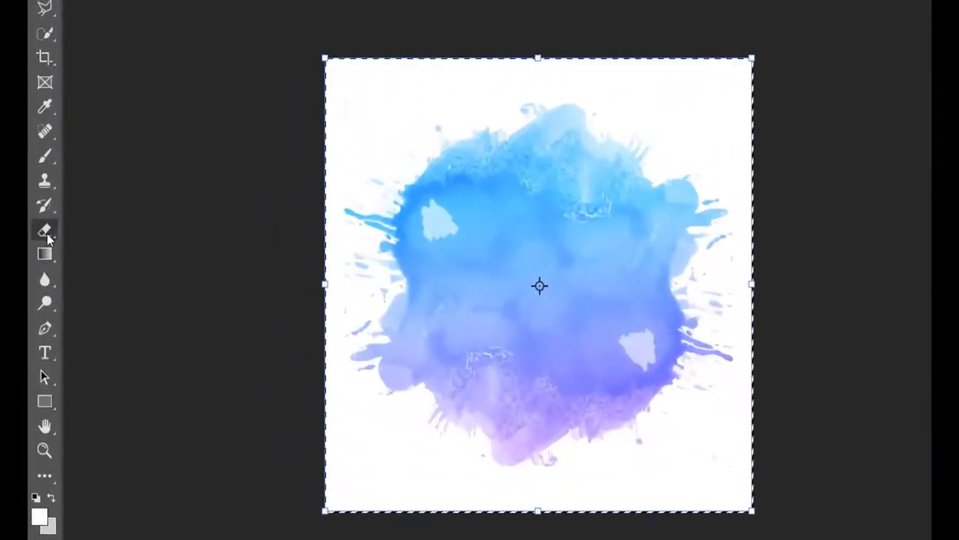
right_click(45, 234)
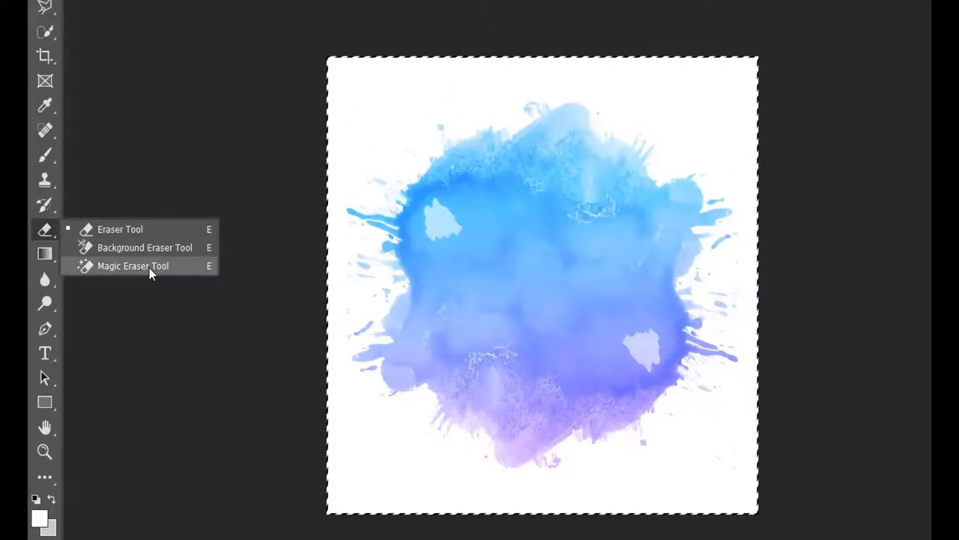
click(149, 268)
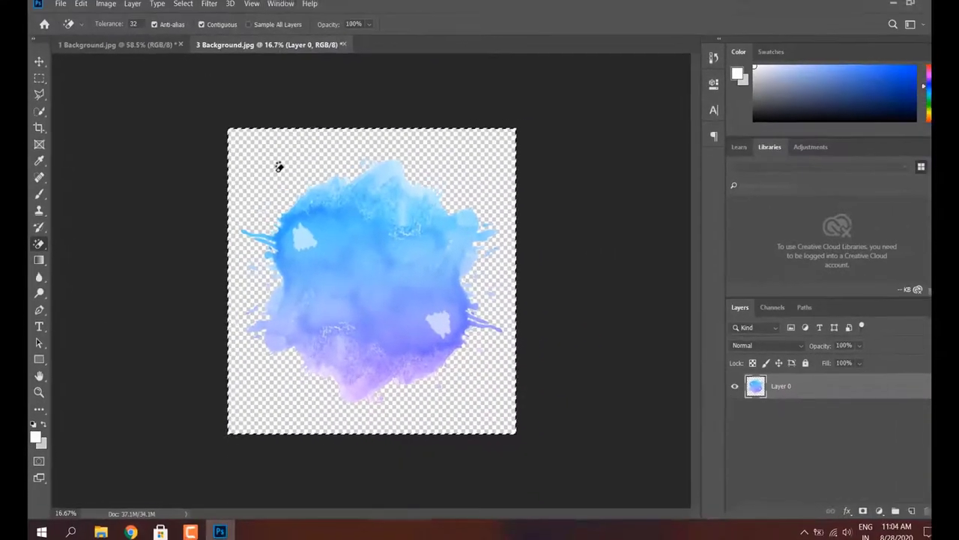
- Drag the splash into the poster as a new layer and resize it to fit
click(40, 65)
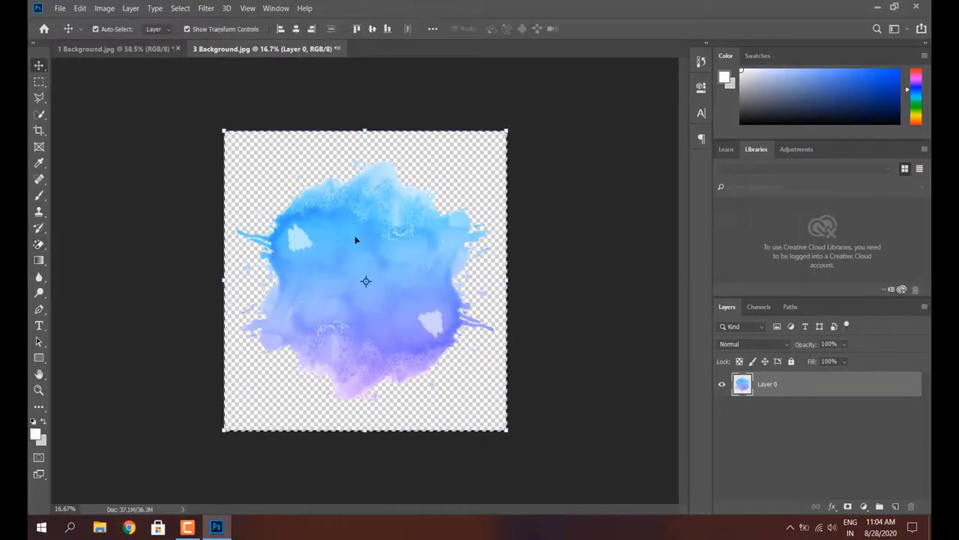
drag(379, 233, 236, 84)
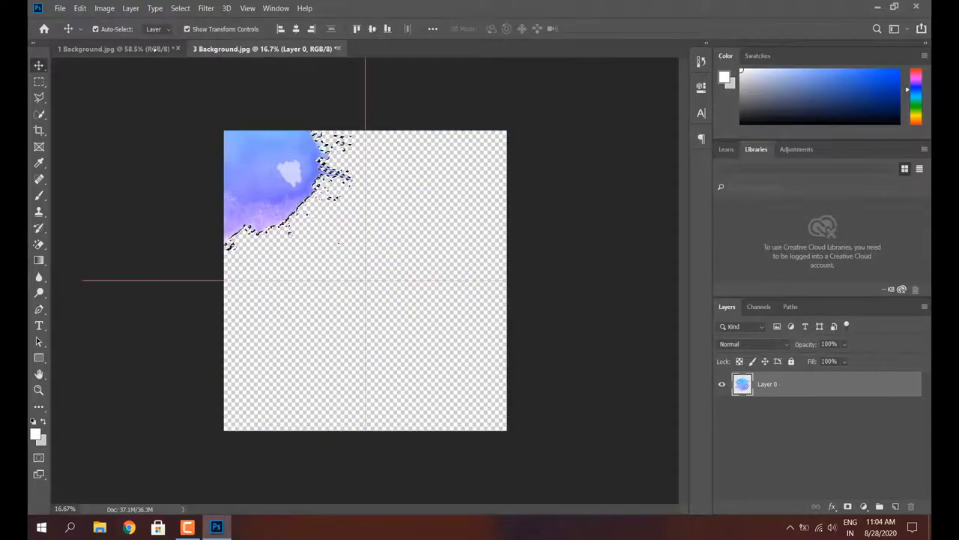
drag(154, 49, 357, 271)
drag(400, 307, 399, 305)
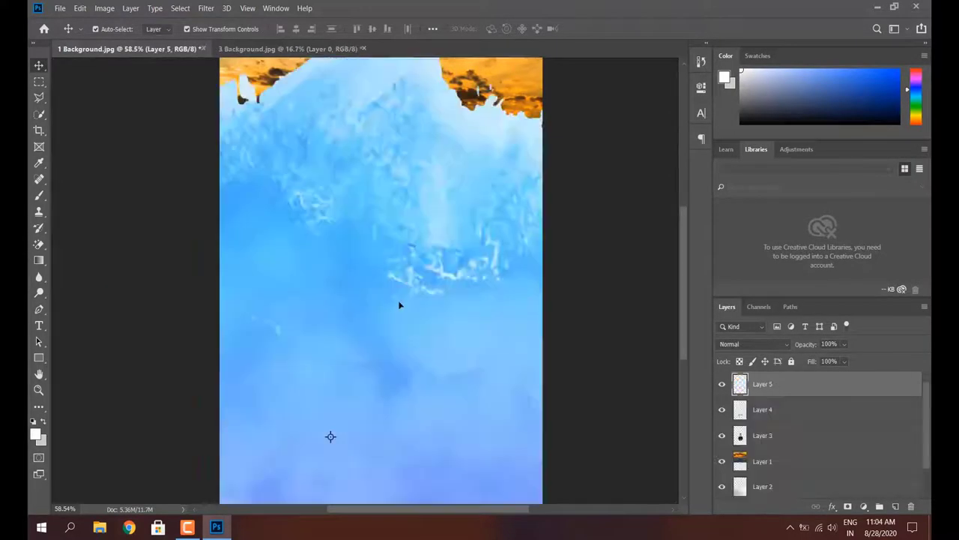
scroll(556, 158, down, 3)
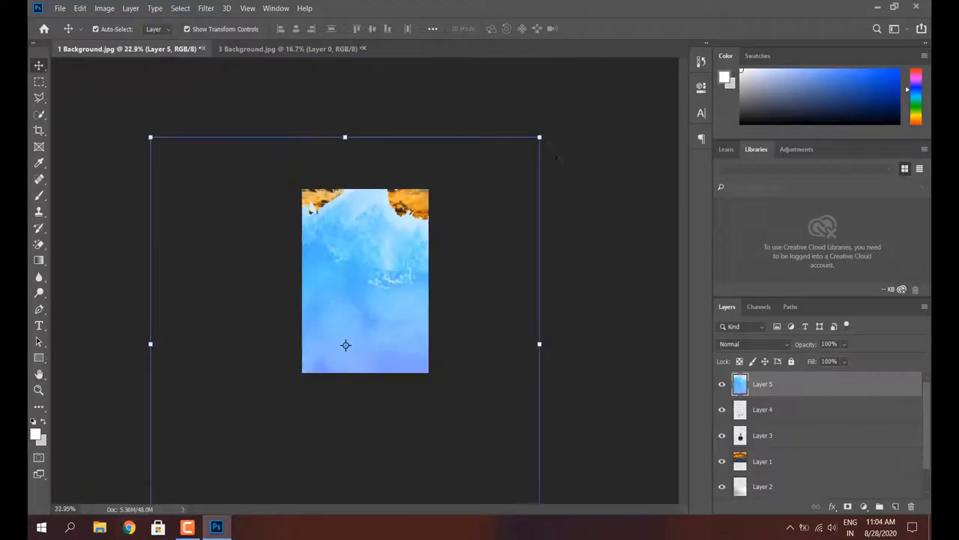
drag(540, 137, 311, 379)
mouse_move(279, 449)
mouse_down()
mouse_move(432, 269)
mouse_move(418, 277)
mouse_up()
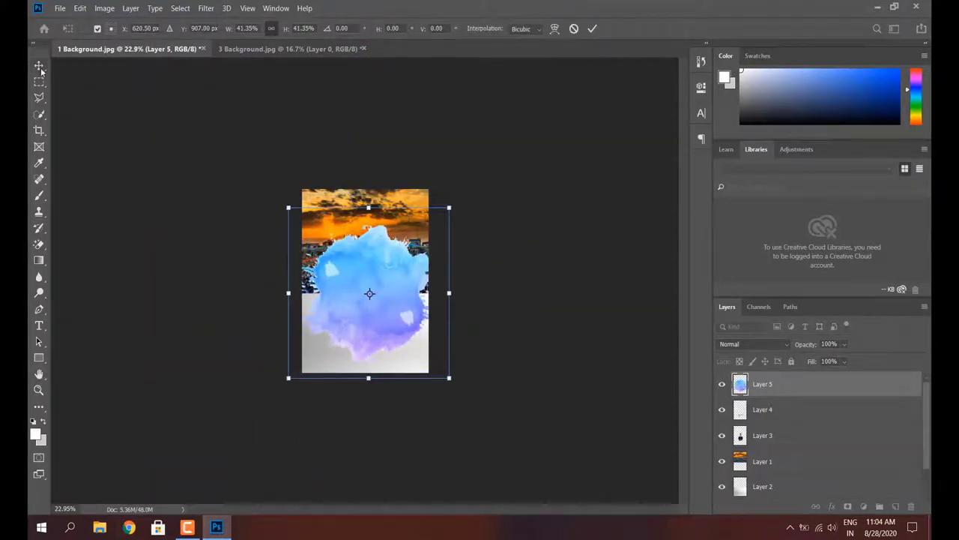
key(Return)
- Close the 3 Background document without saving changes
click(323, 48)
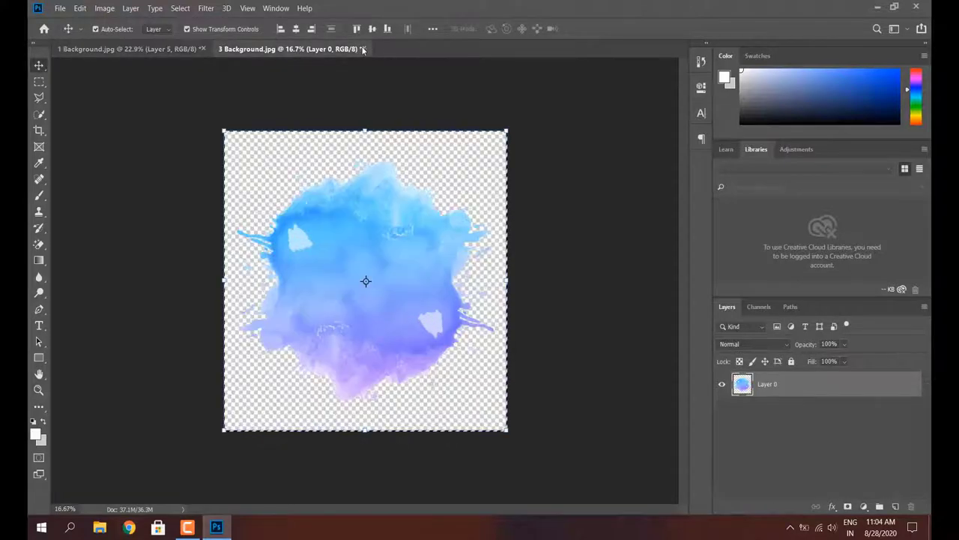
click(363, 49)
click(509, 207)
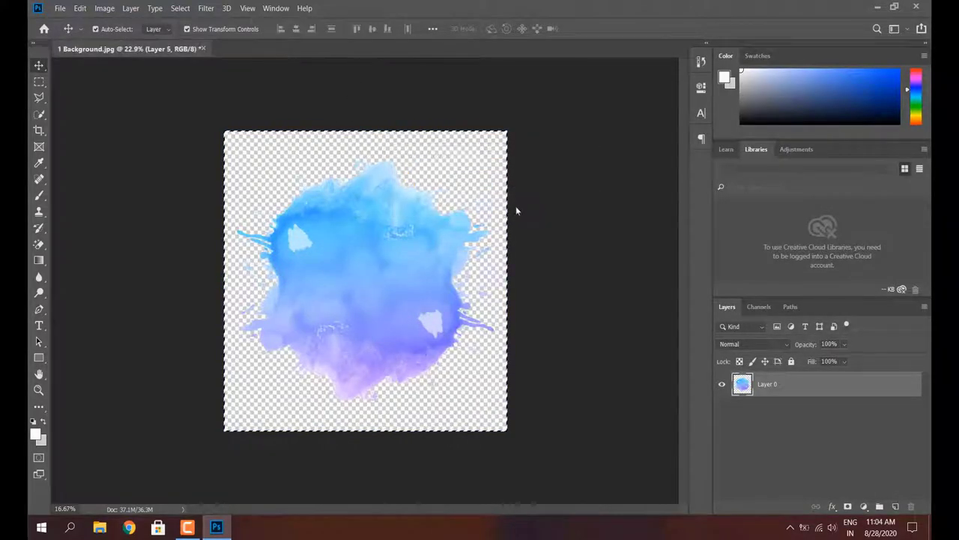
- Scale the splash to about 48%, move it up, and tilt it slightly
scroll(365, 256, up, 2)
scroll(367, 256, up, 2)
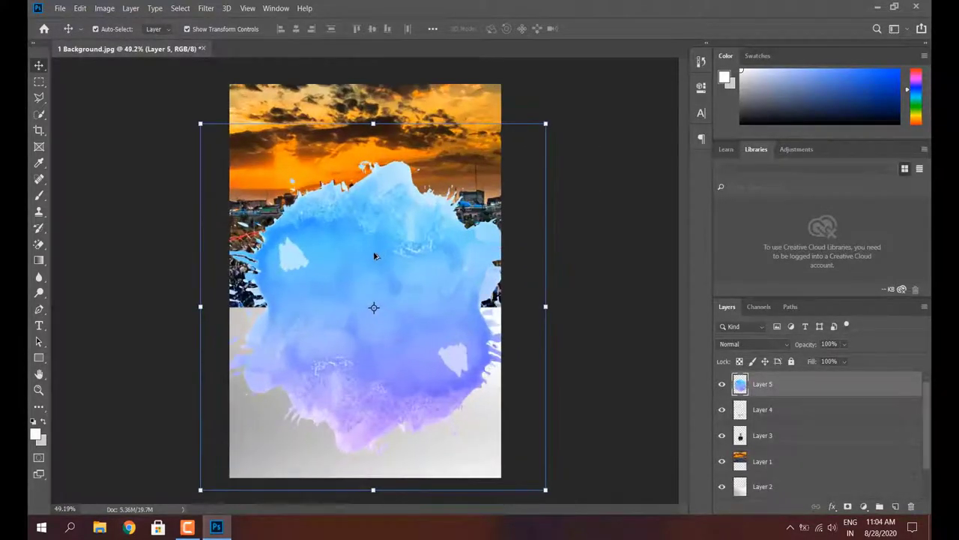
scroll(371, 256, up, 1)
scroll(374, 256, up, 1)
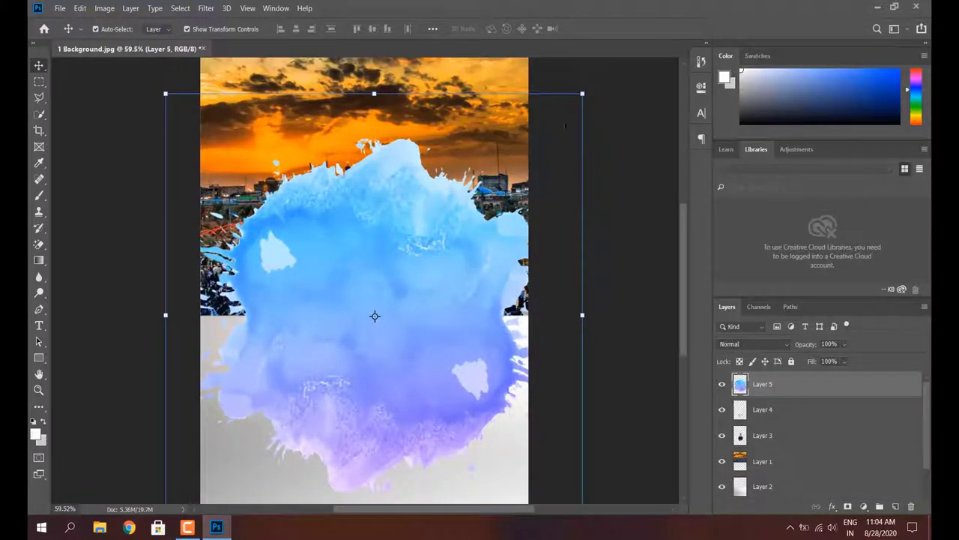
drag(586, 93, 369, 320)
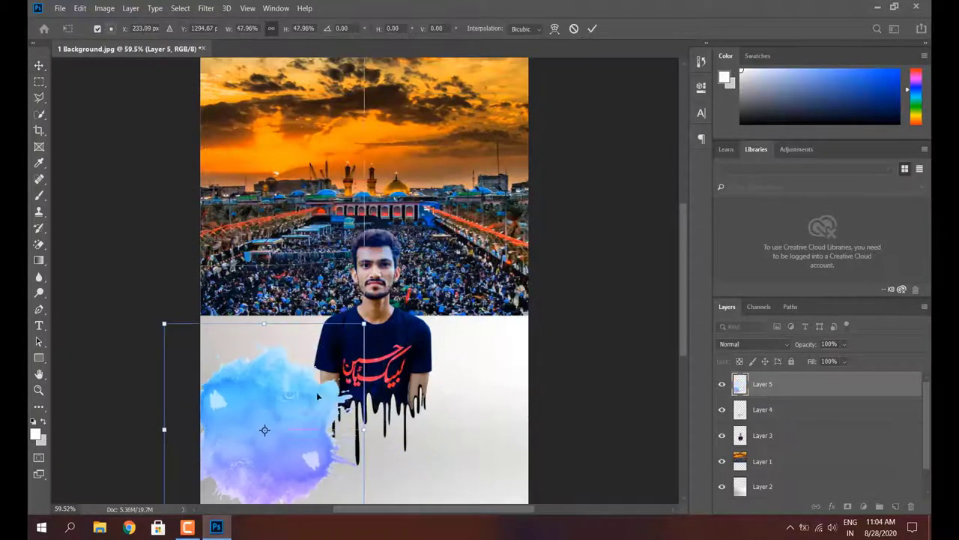
mouse_move(300, 388)
mouse_down()
mouse_move(428, 285)
mouse_move(410, 290)
mouse_up()
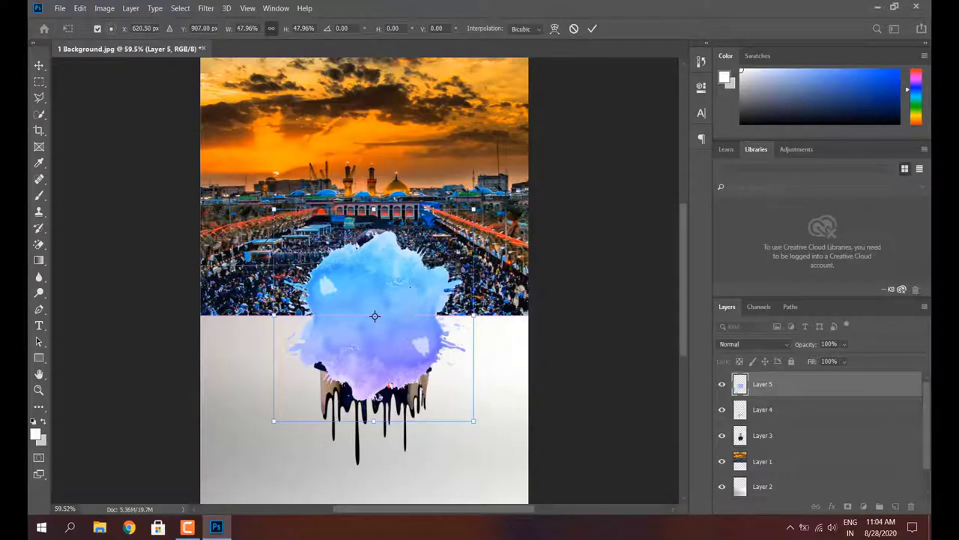
drag(484, 200, 496, 190)
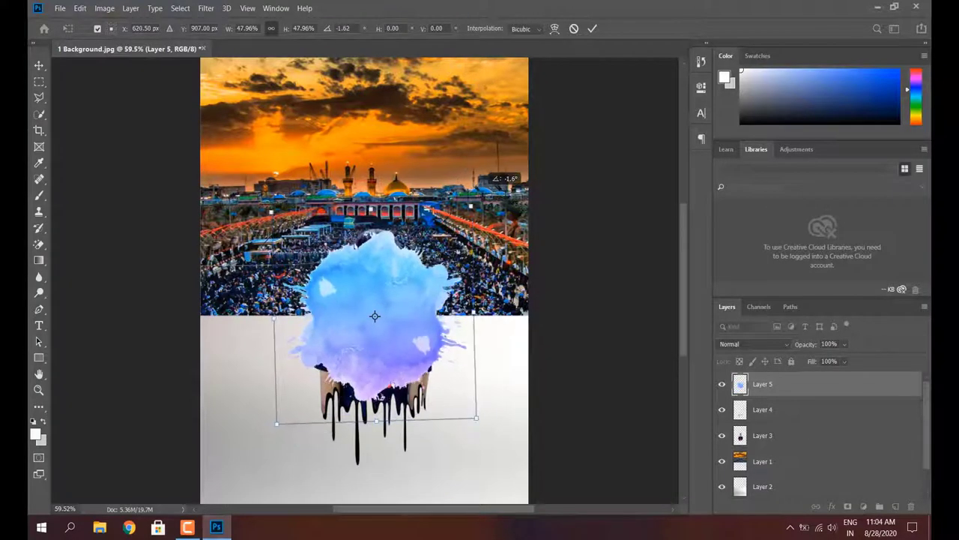
drag(496, 189, 476, 161)
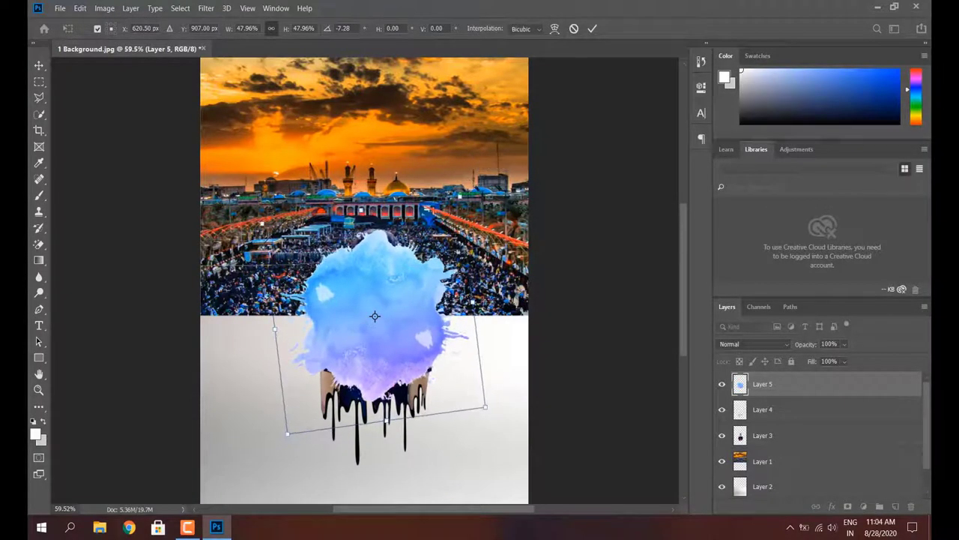
drag(371, 318, 371, 319)
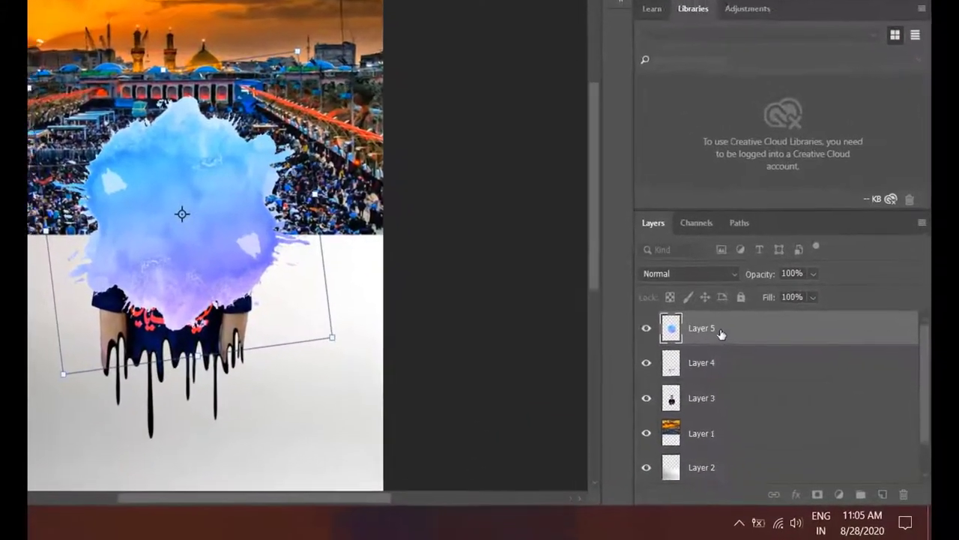
- Move the splash layer (Layer 5) below the person's layer (Layer 3)
mouse_move(720, 333)
mouse_down()
mouse_move(706, 420)
mouse_move(701, 324)
mouse_up()
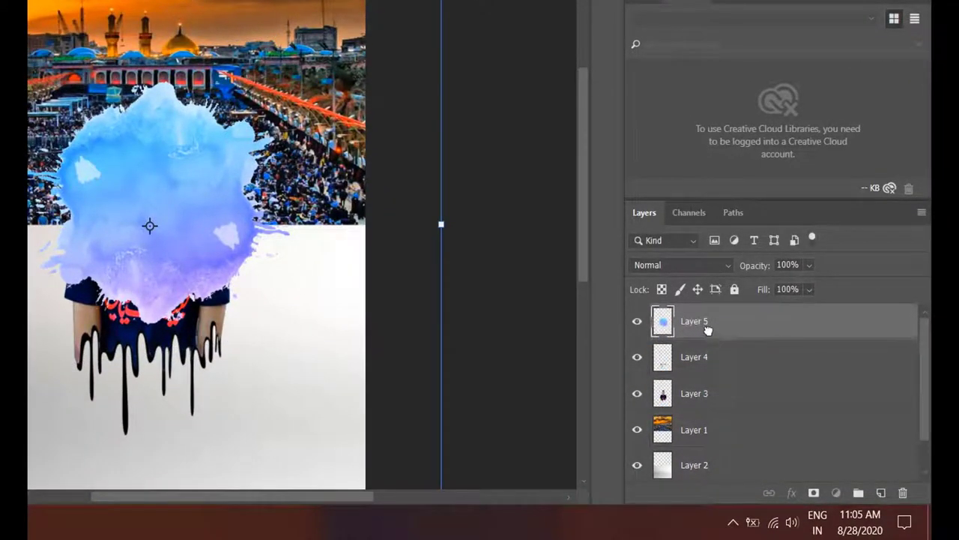
click(475, 353)
click(679, 334)
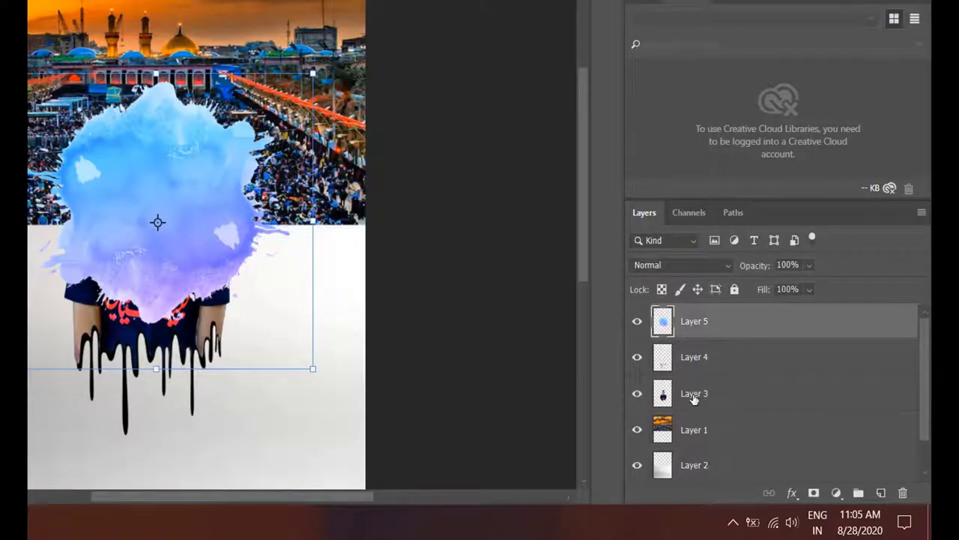
click(694, 399)
drag(714, 318, 710, 408)
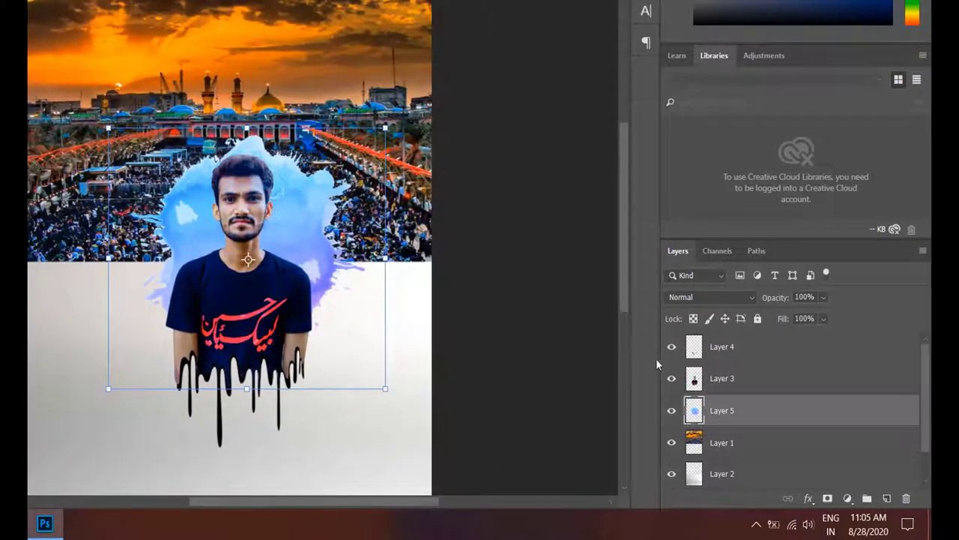
- Rename the photo layer to 'Karbala'
scroll(753, 407, down, 1)
double_click(721, 409)
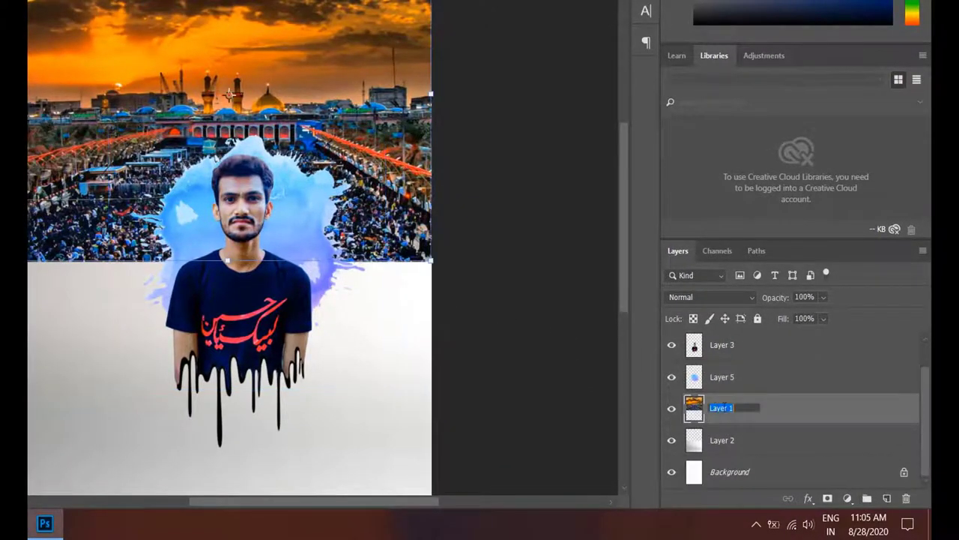
key(BackSpace)
text(Karbala)
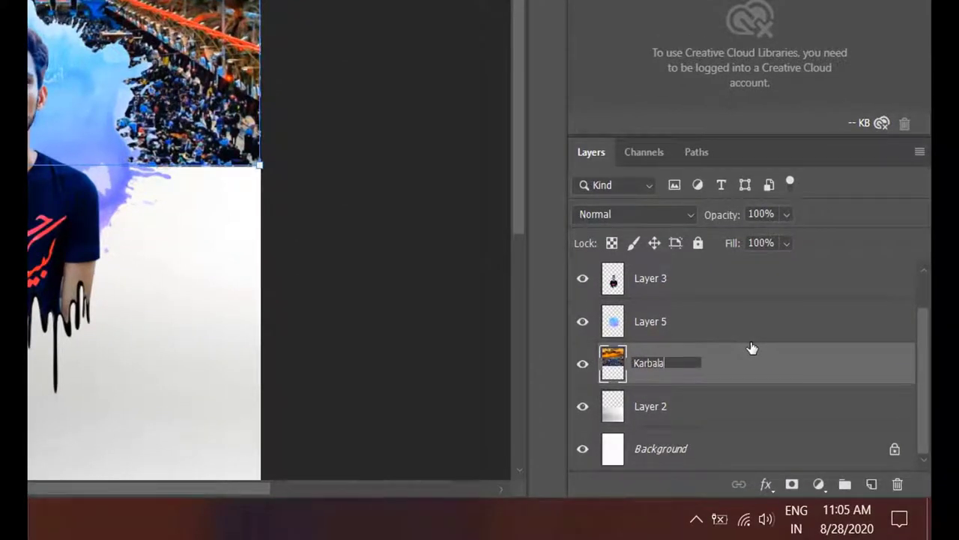
key(Return)
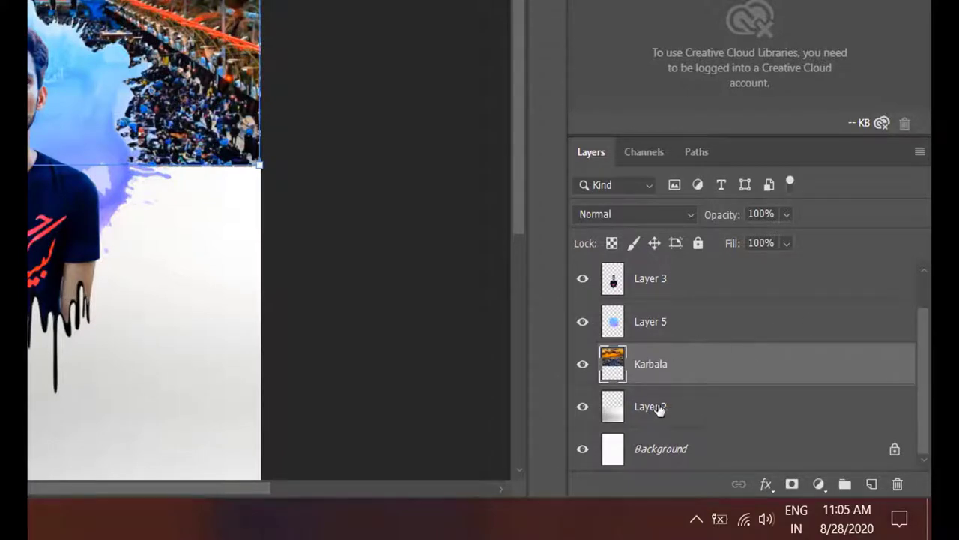
- Rename the grey base layer 'Background 2', then select the splash and person layers
double_click(652, 406)
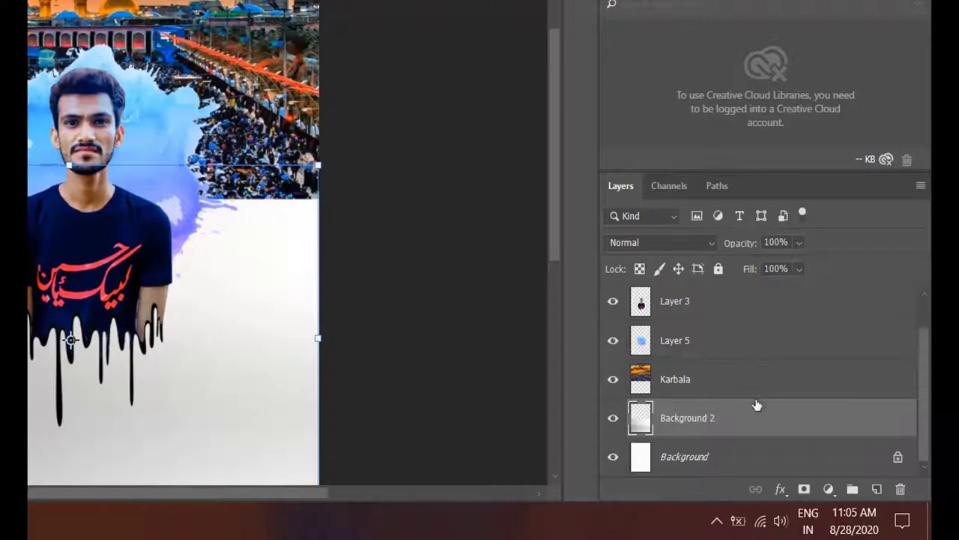
scroll(705, 405, up, 1)
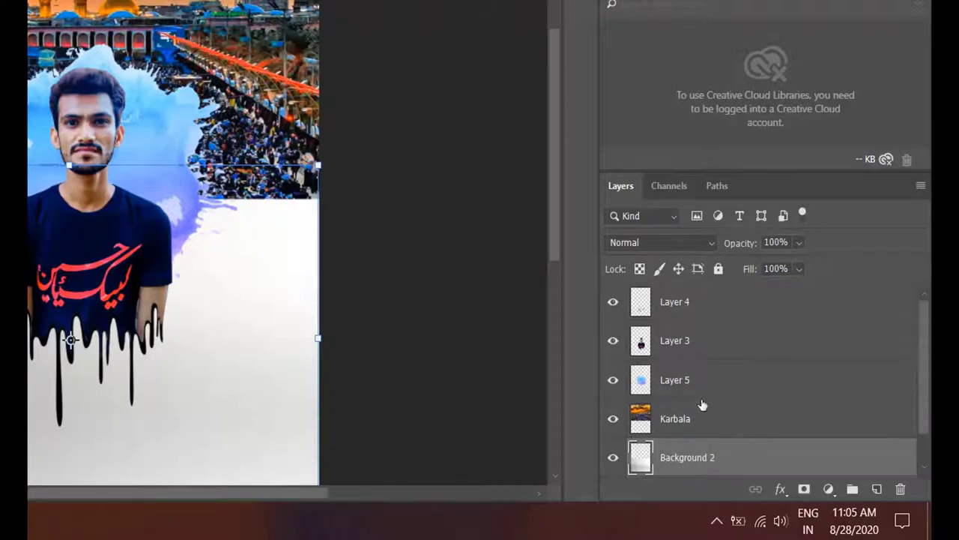
click(684, 385)
text(BAckground 3)
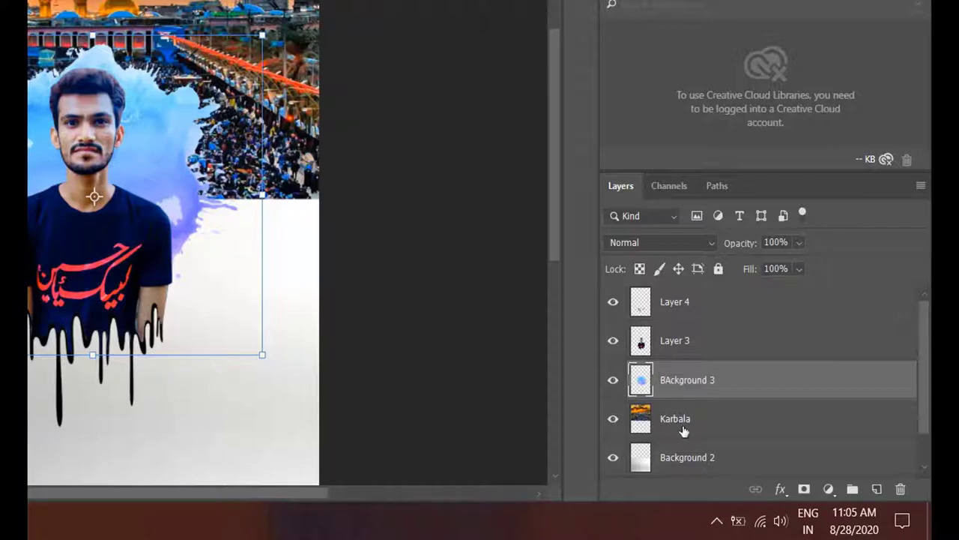
click(693, 422)
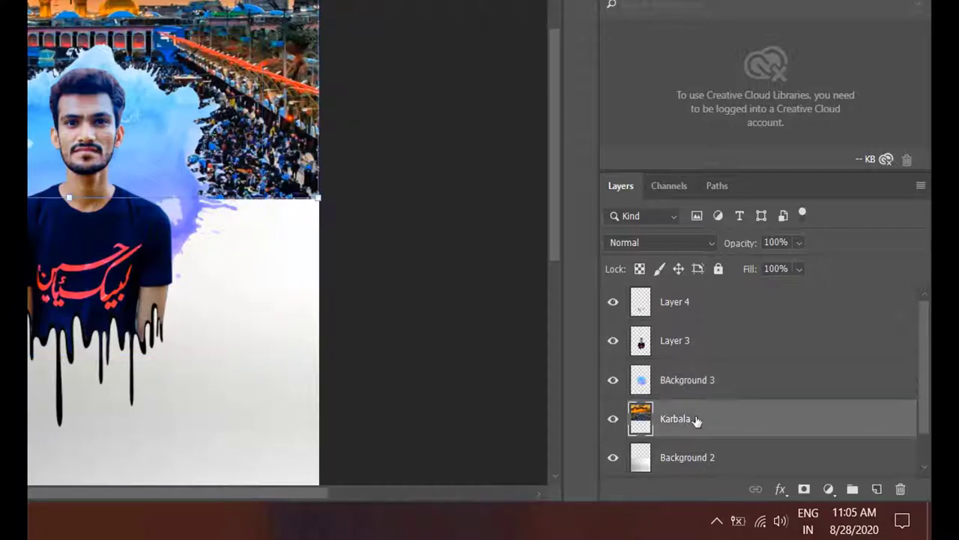
click(677, 347)
text(Me)
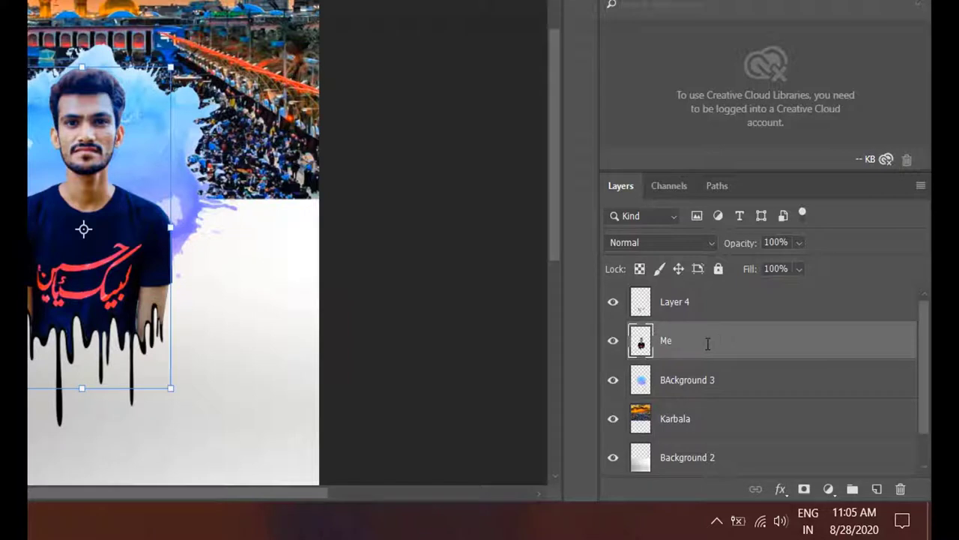
- Rename the drip layer 'Droping' and narrow the BAckground 3 splash slightly
double_click(691, 308)
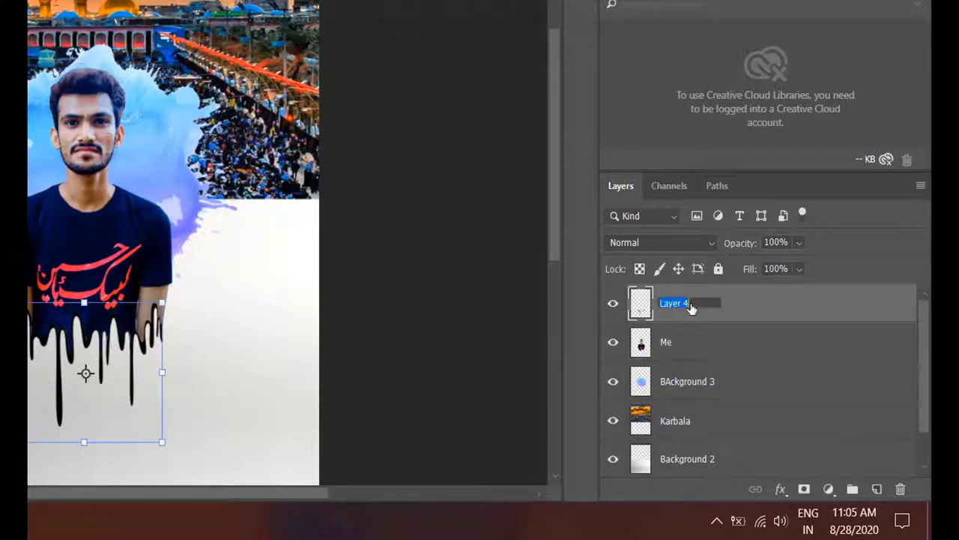
text(De)
key(Return)
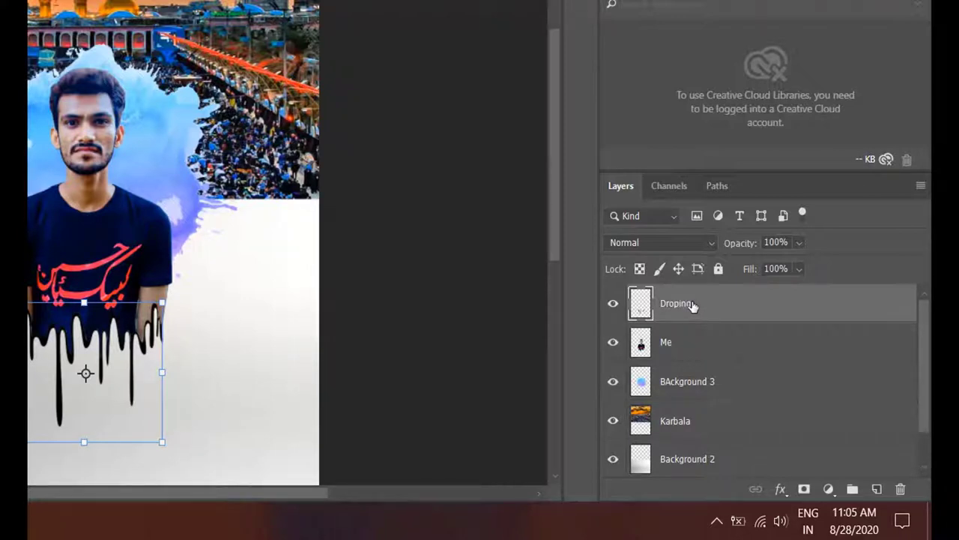
click(403, 285)
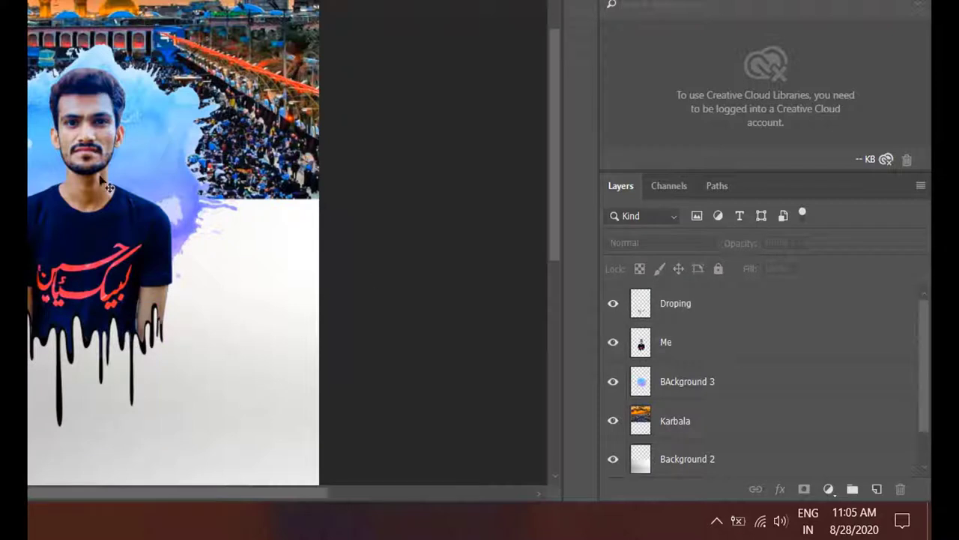
click(710, 384)
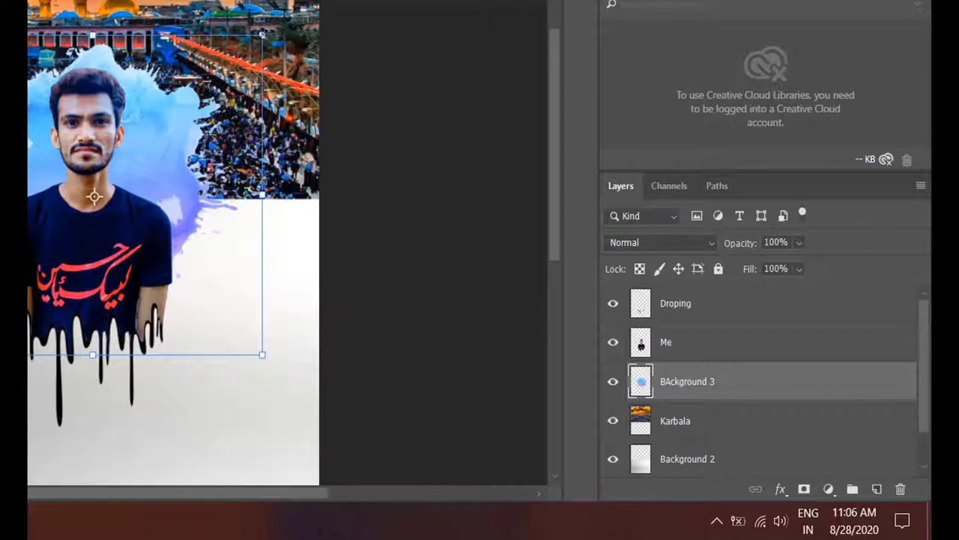
drag(262, 195, 258, 195)
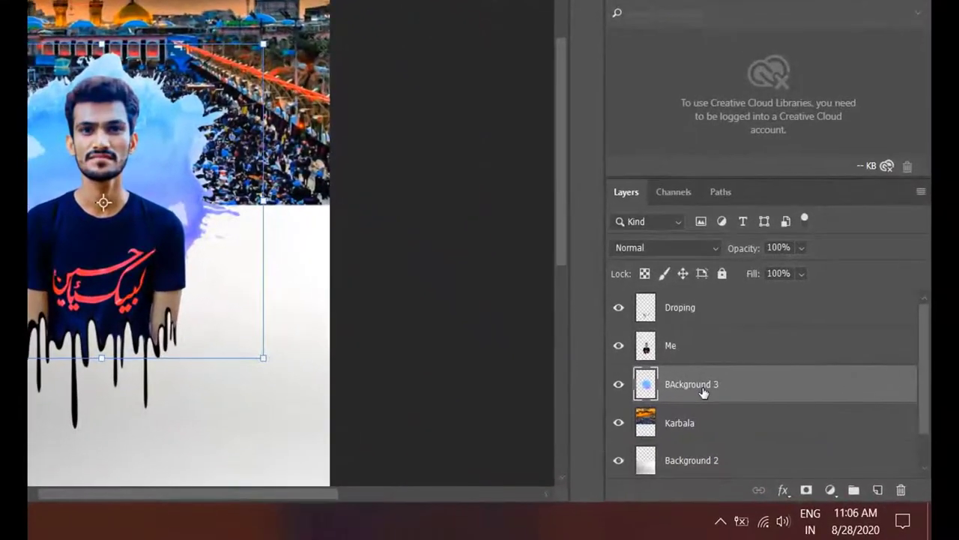
- Open the splash layer's Layer Style and enable a 250 px Stroke
right_click(772, 439)
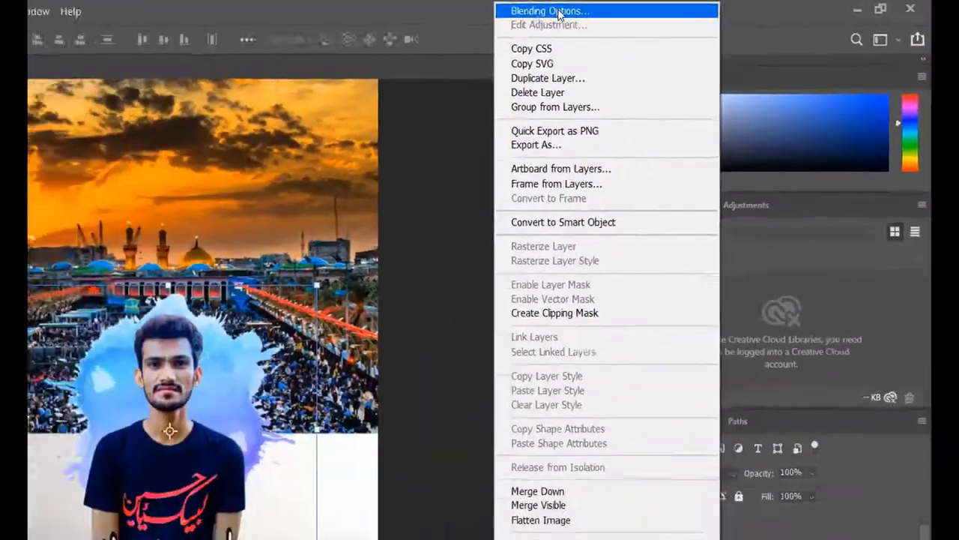
click(558, 12)
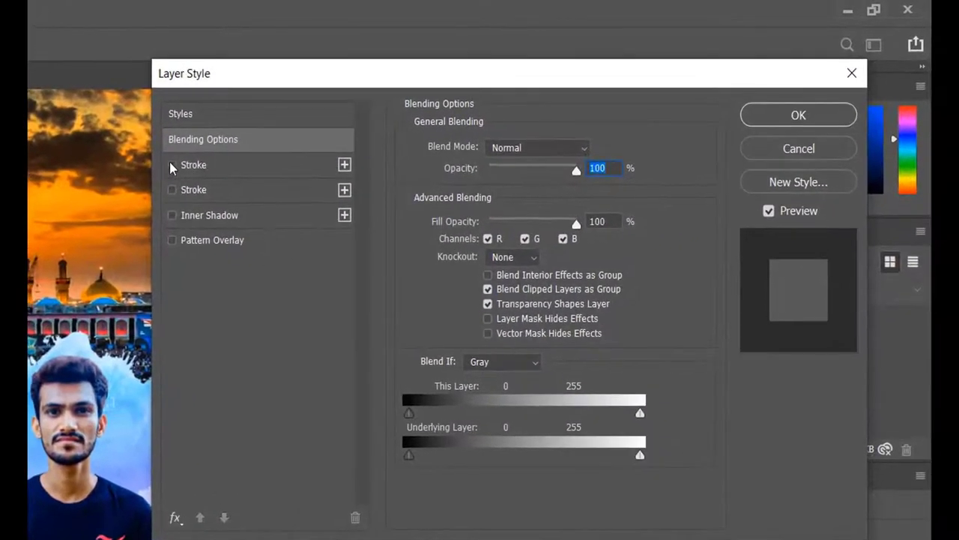
click(171, 164)
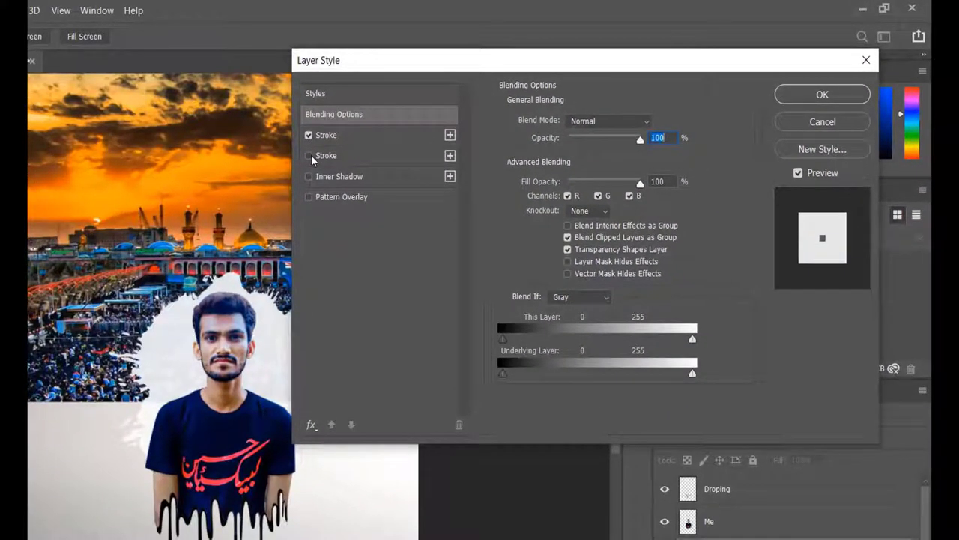
click(308, 156)
click(332, 138)
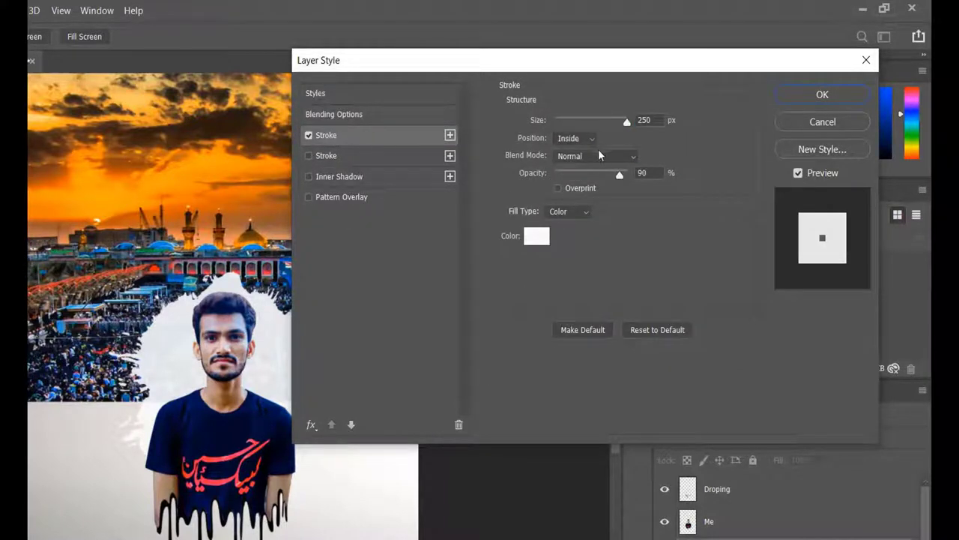
mouse_move(626, 127)
mouse_down()
mouse_move(493, 155)
mouse_move(634, 132)
mouse_up()
- Try different stroke sizes and opacities while viewing the artwork
drag(602, 70, 701, 68)
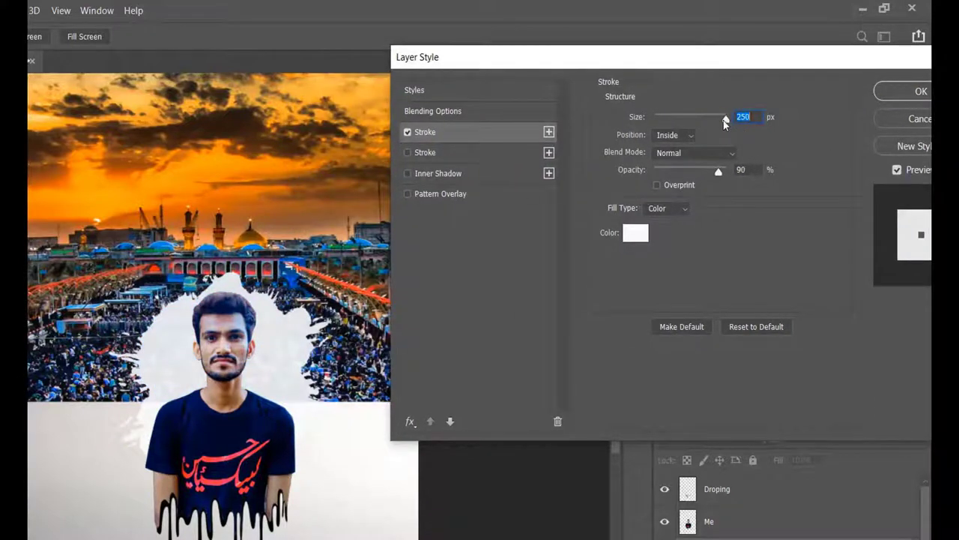
mouse_move(724, 118)
mouse_down()
mouse_move(655, 120)
mouse_move(738, 122)
mouse_up()
mouse_move(717, 172)
mouse_down()
mouse_move(643, 176)
mouse_move(683, 178)
mouse_up()
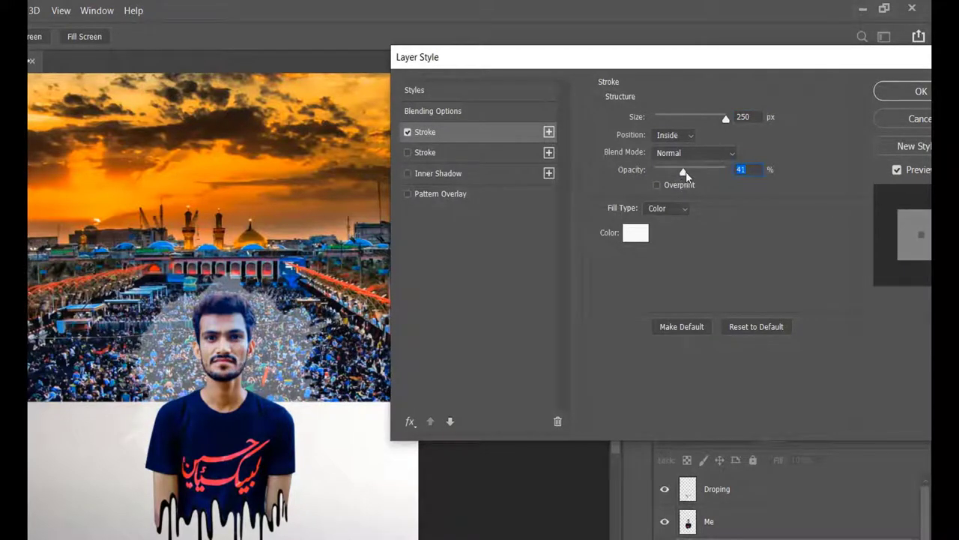
drag(685, 172, 698, 177)
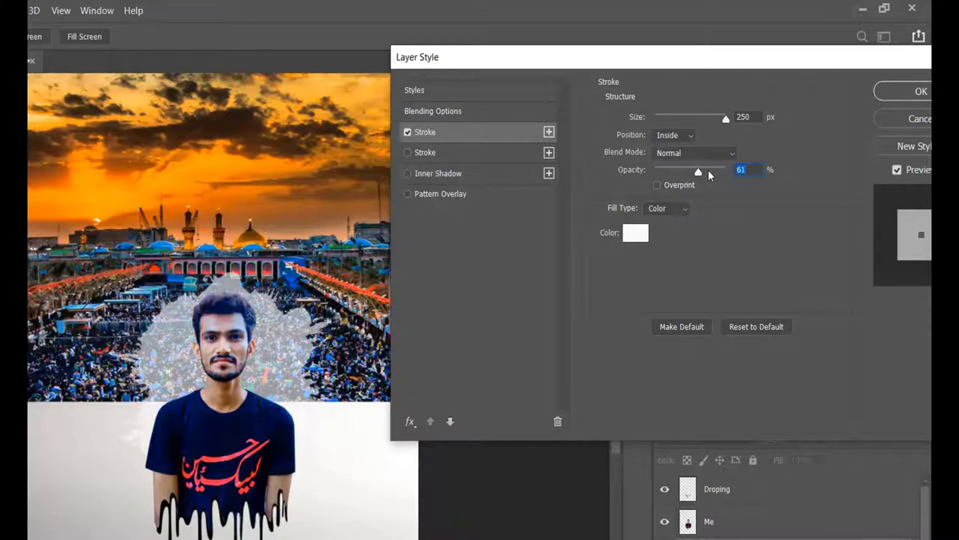
drag(702, 172, 708, 174)
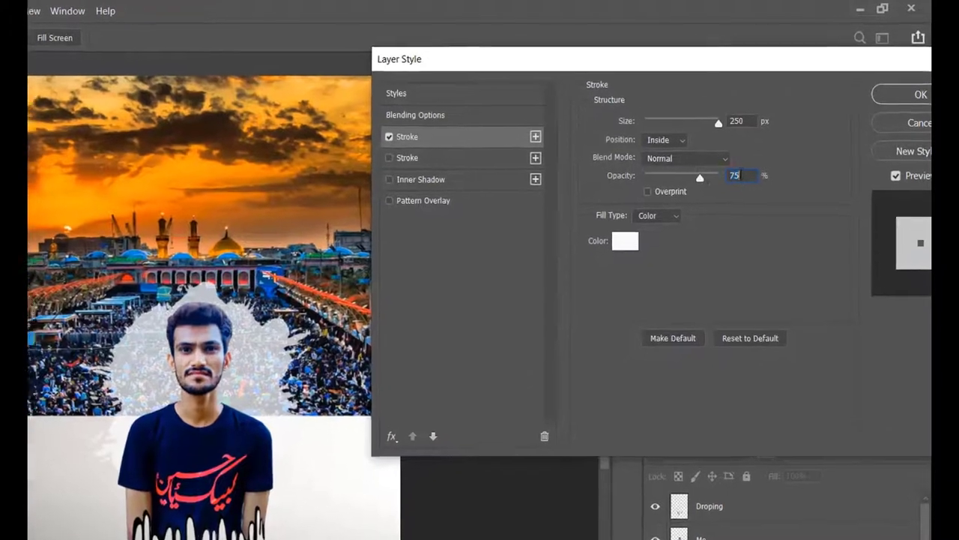
text(70)
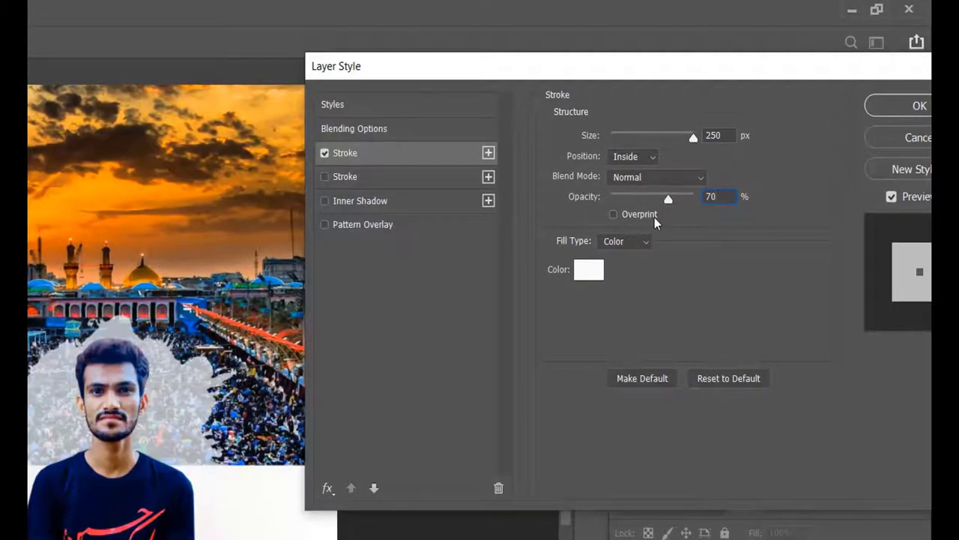
- Set the white inside stroke's opacity to 75% and apply it
drag(808, 71, 695, 82)
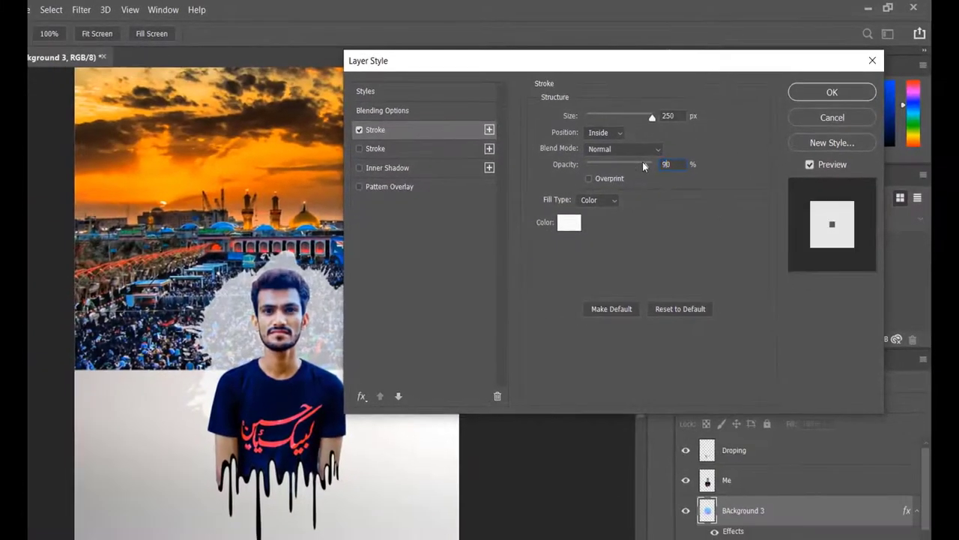
drag(633, 164, 646, 165)
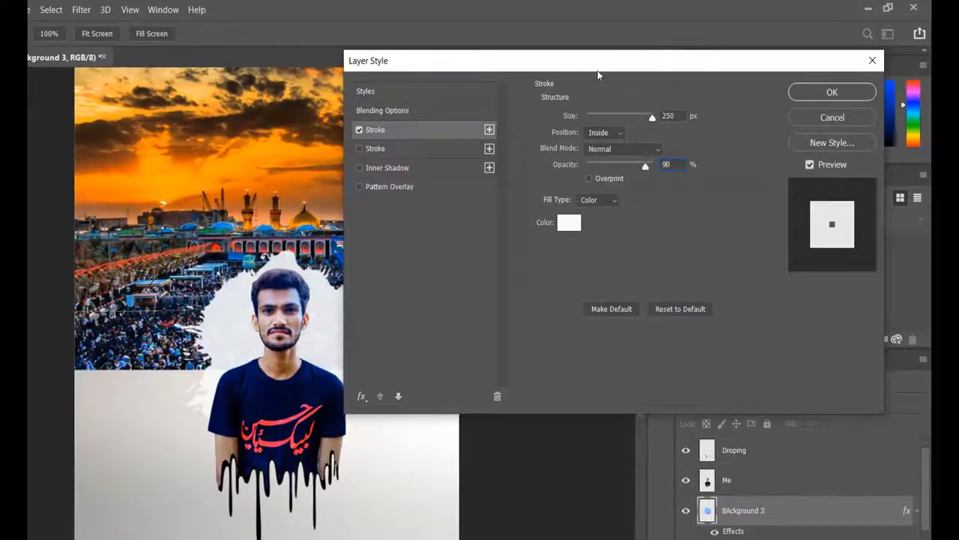
mouse_move(598, 70)
mouse_down()
mouse_move(712, 57)
mouse_move(666, 63)
mouse_up()
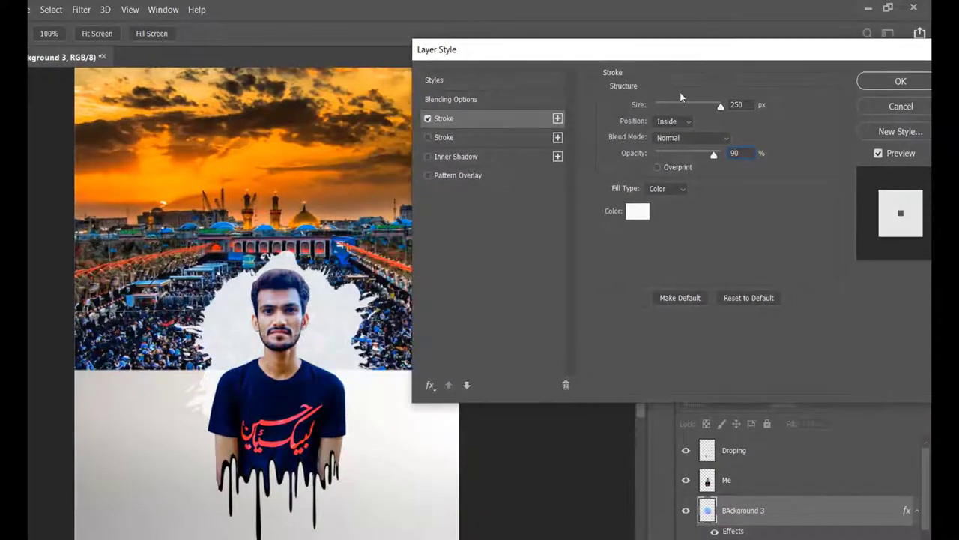
text(70)
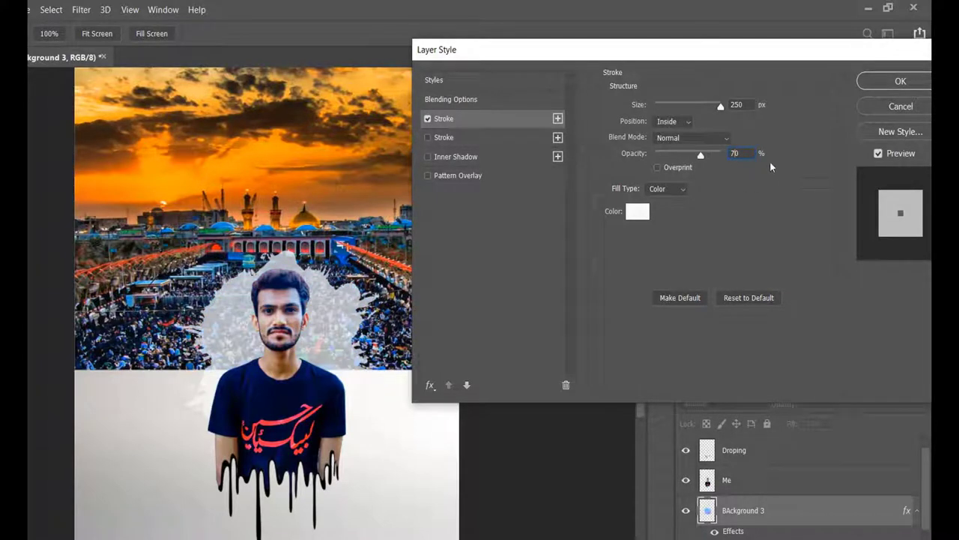
key(BackSpace)
text(5)
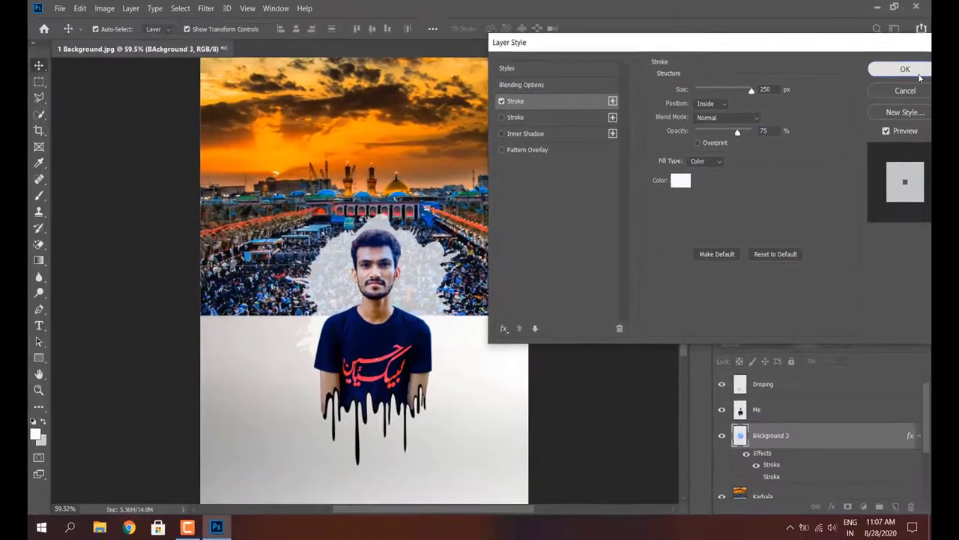
click(904, 68)
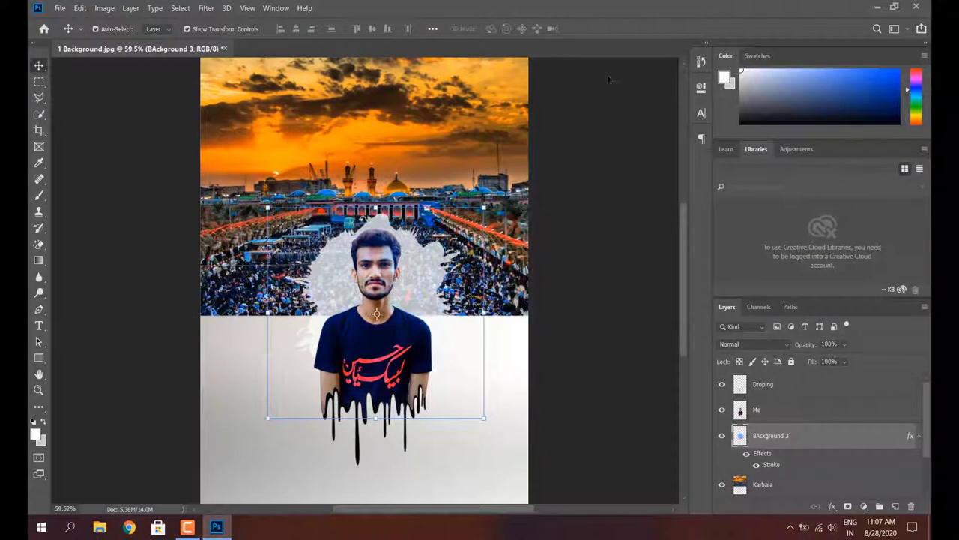
- Deselect to preview the whitened splash, zoom in, and bring up the eraser tool flyout
click(579, 226)
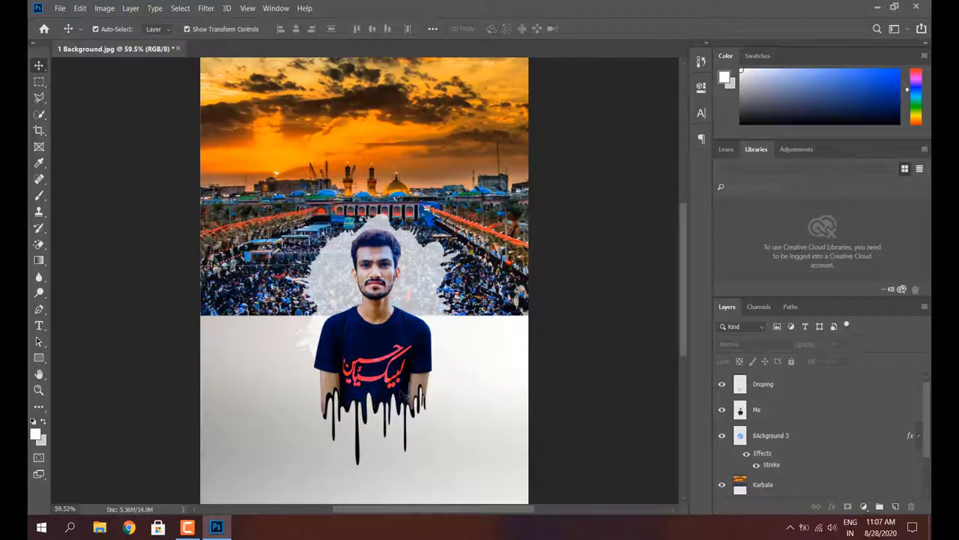
scroll(364, 413, up, 3)
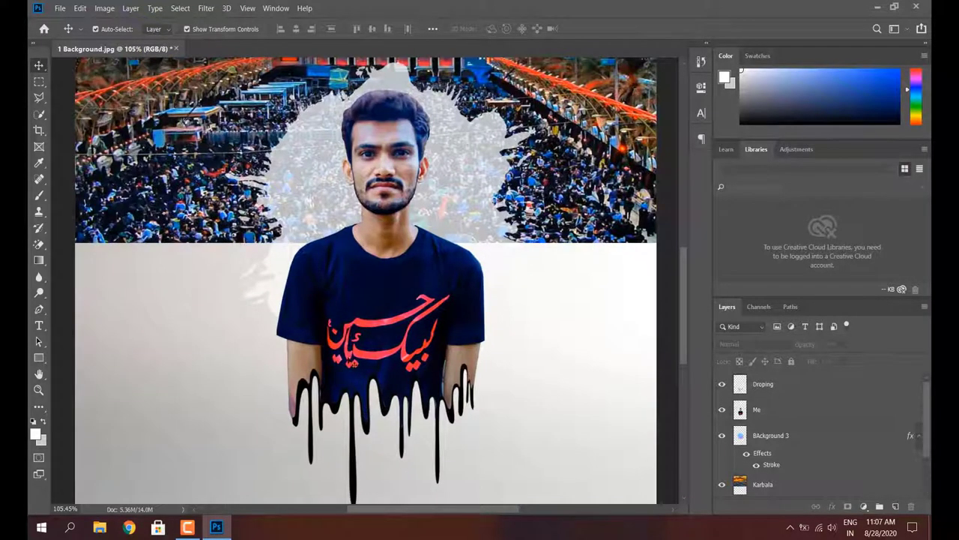
scroll(905, 453, down, 1)
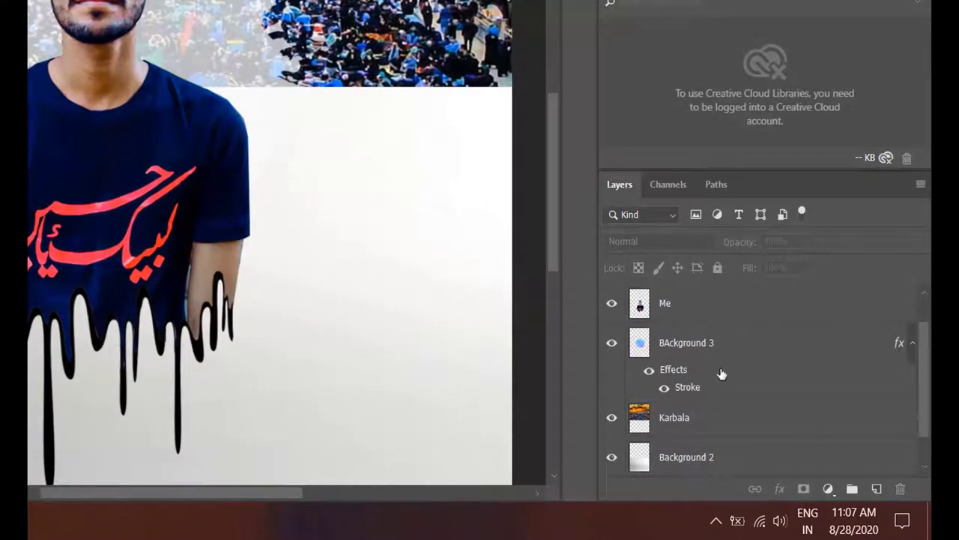
scroll(719, 375, up, 1)
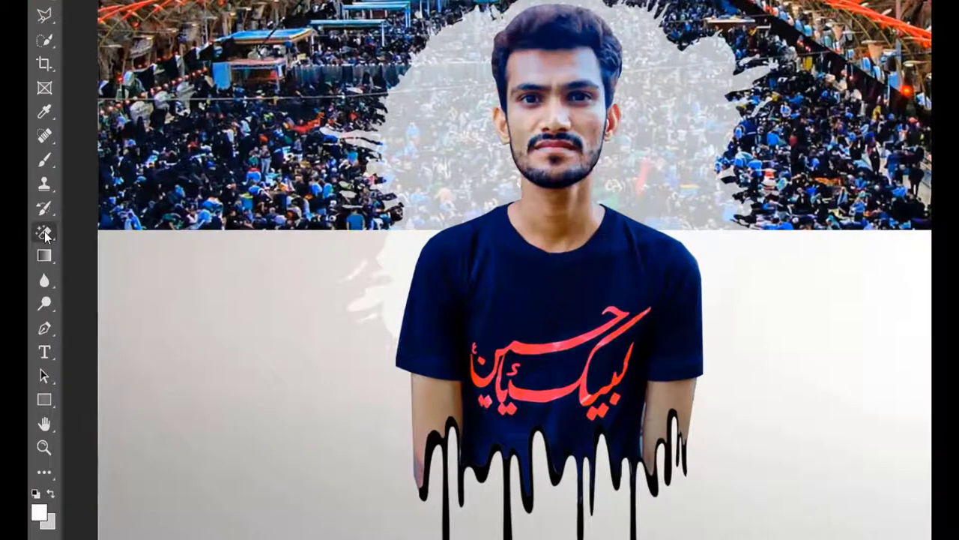
right_click(45, 233)
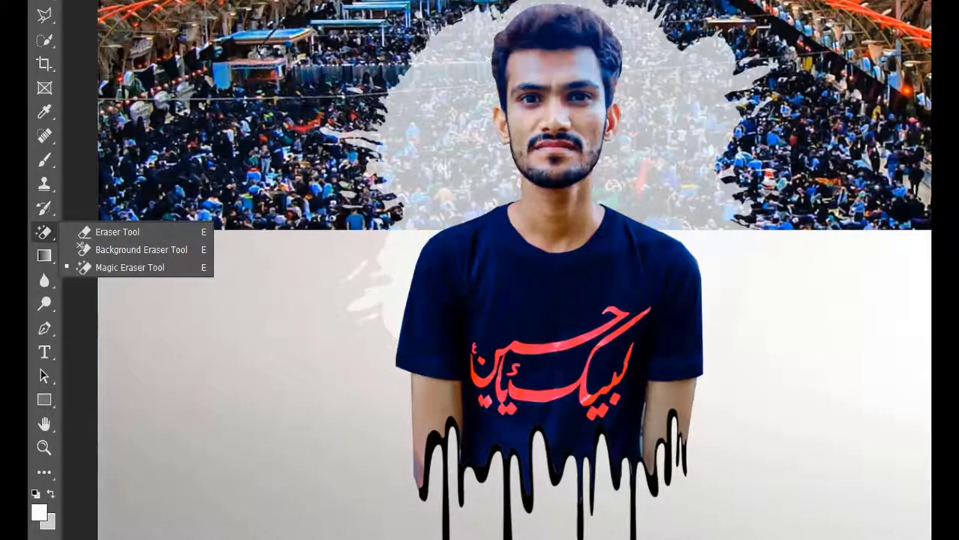
key(Escape)
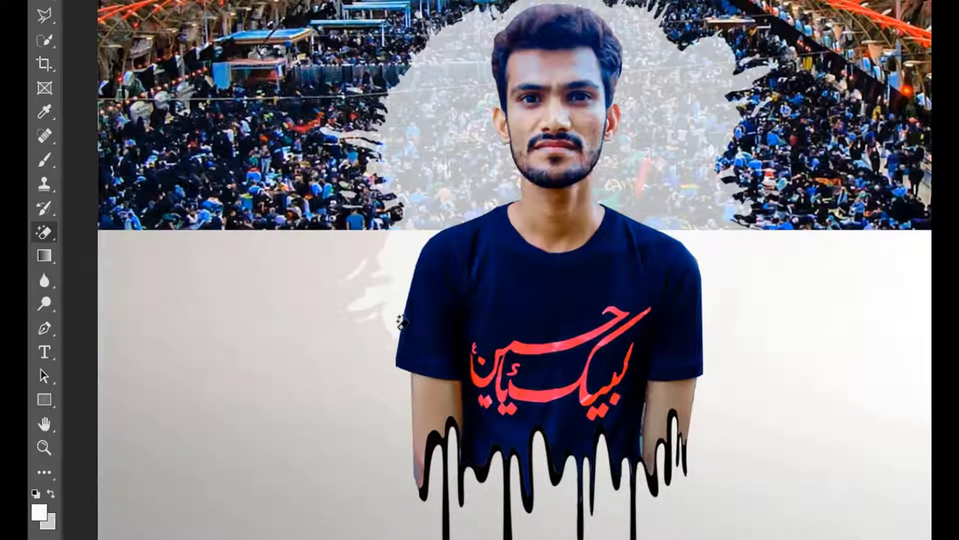
right_click(46, 238)
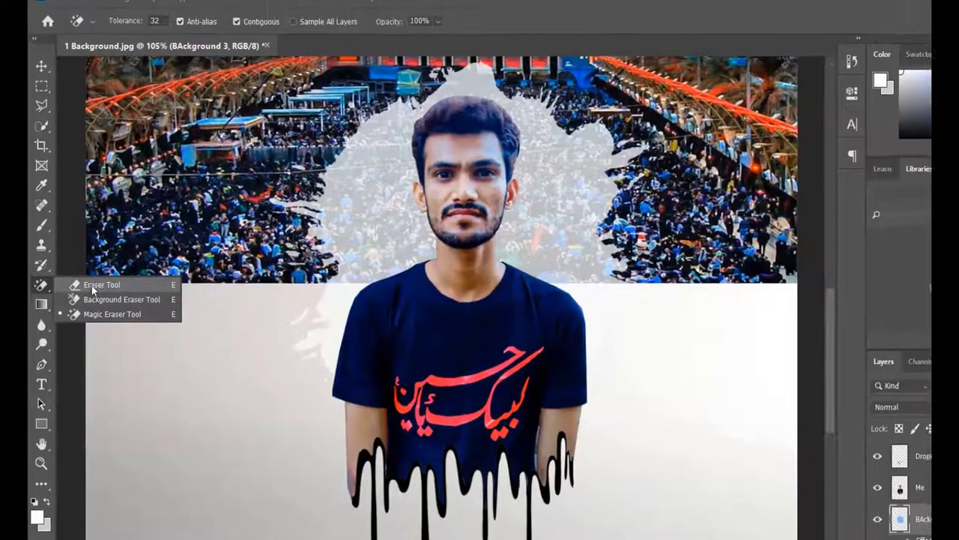
- Switch to the plain Eraser Tool and set its brush size to 20 px
click(136, 267)
key(shift+e)
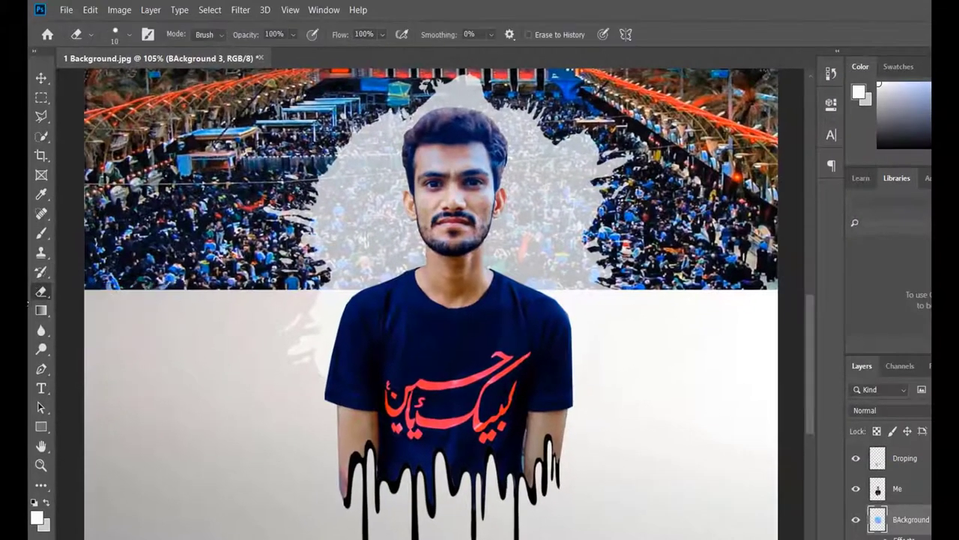
right_click(34, 298)
click(82, 291)
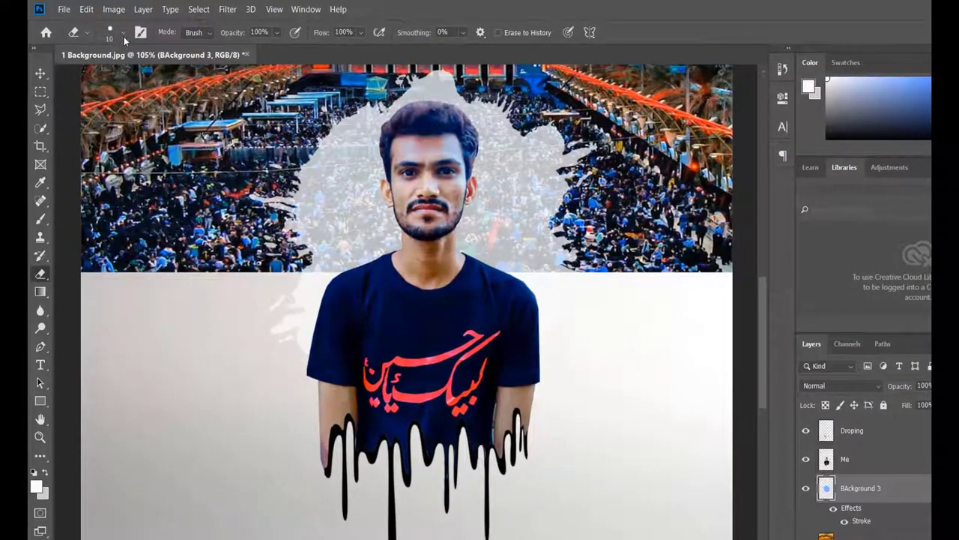
click(123, 33)
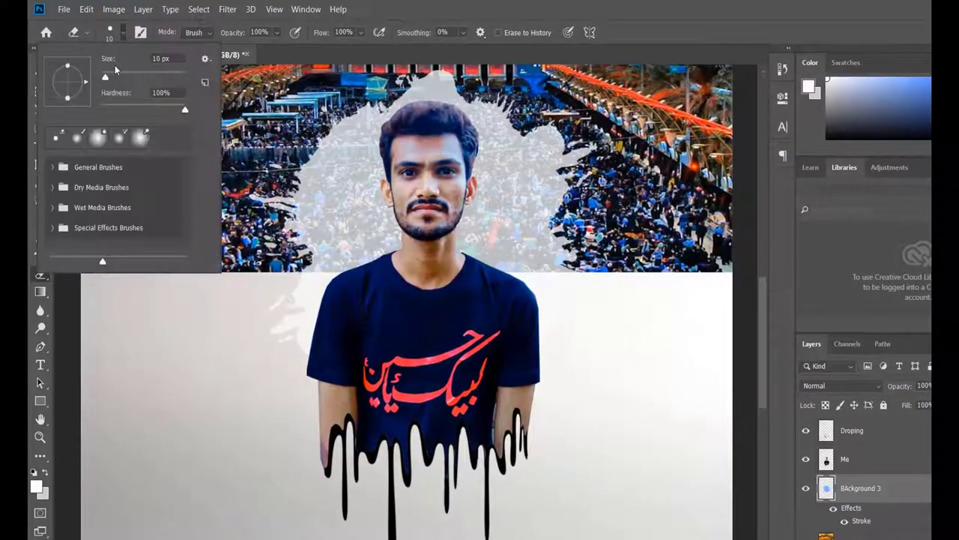
text(20)
click(285, 349)
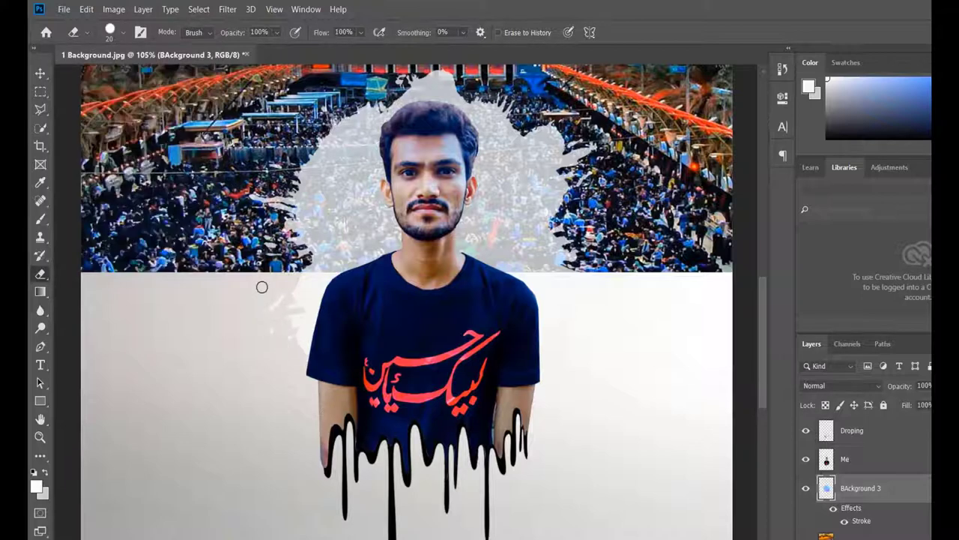
- Erase the faint white silhouette and whitish patch left of the shirt on BAckground 3
scroll(265, 312, up, 3)
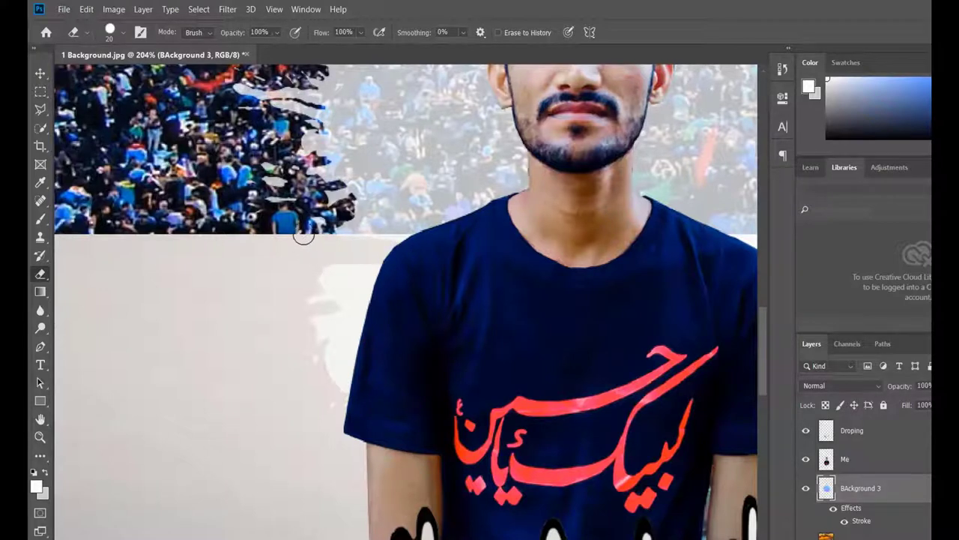
drag(408, 234, 360, 274)
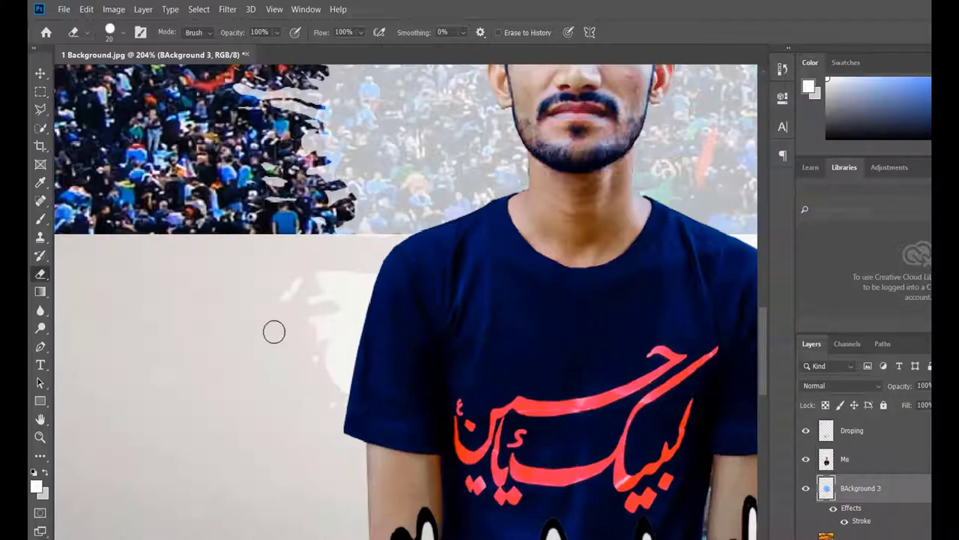
mouse_move(336, 307)
mouse_down()
mouse_move(375, 275)
mouse_move(295, 261)
mouse_move(314, 260)
mouse_move(363, 290)
mouse_up()
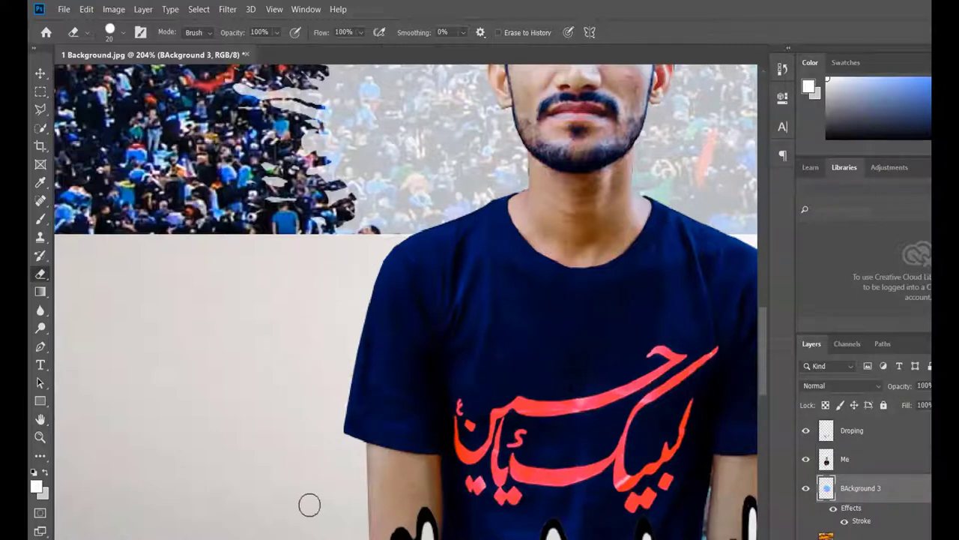
scroll(406, 301, right, 5)
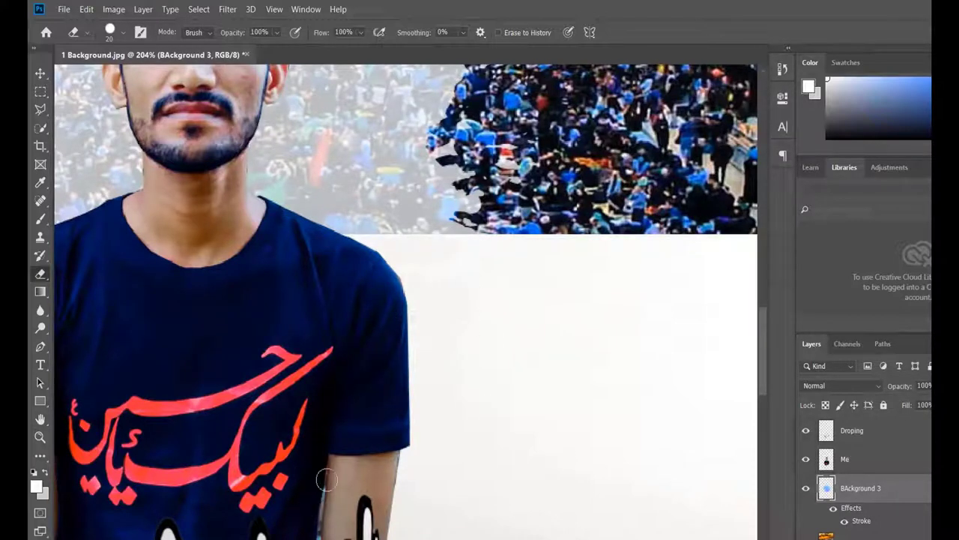
scroll(327, 513, down, 5)
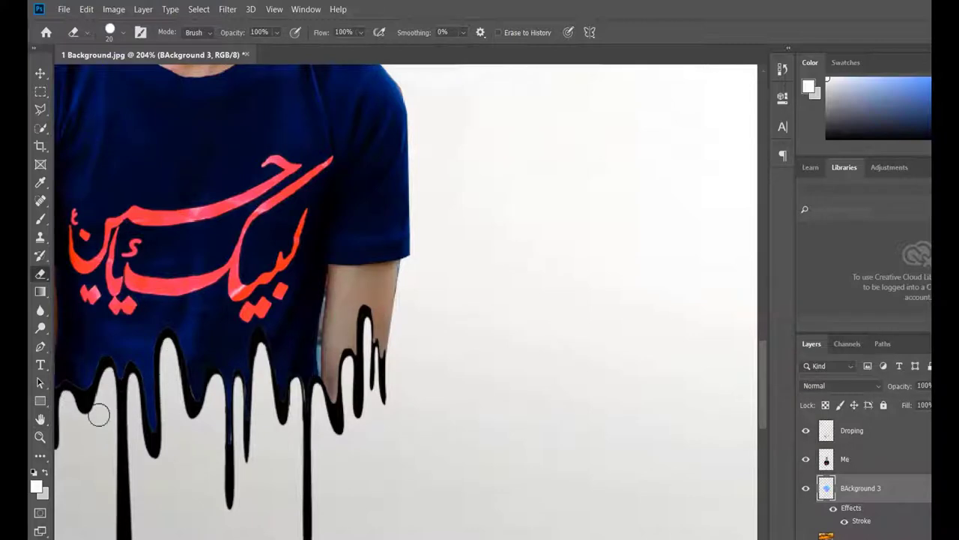
scroll(223, 353, down, 3)
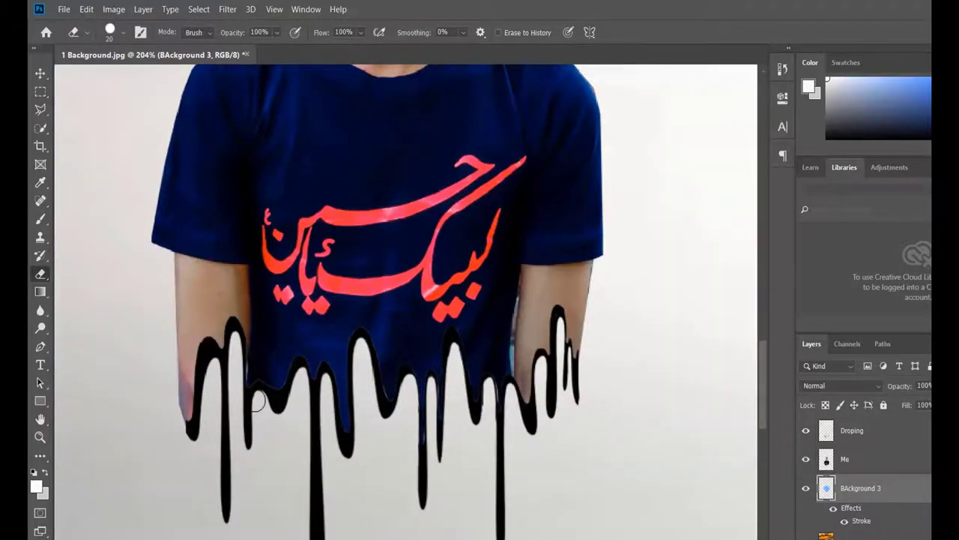
scroll(223, 353, down, 2)
scroll(223, 353, down, 2)
scroll(210, 345, down, 1)
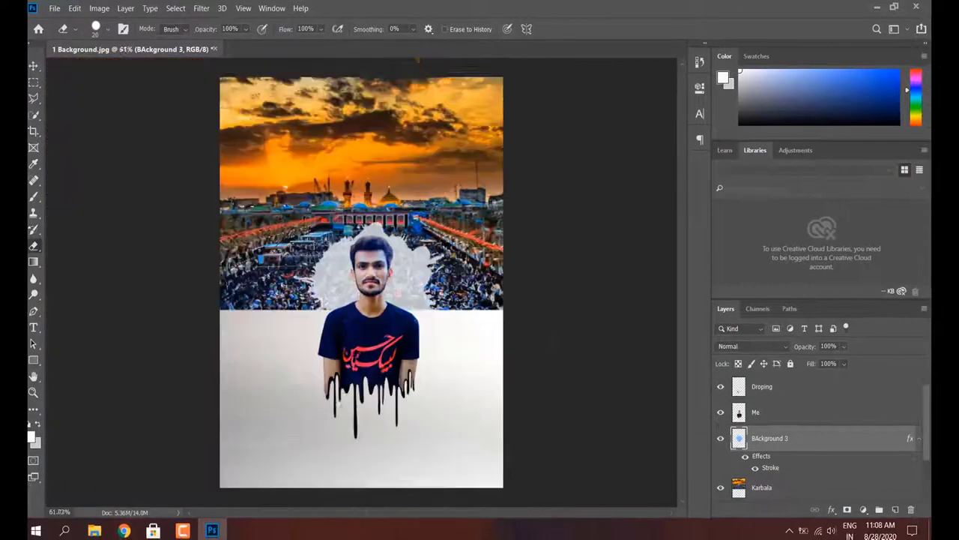
scroll(197, 339, down, 1)
scroll(197, 338, up, 1)
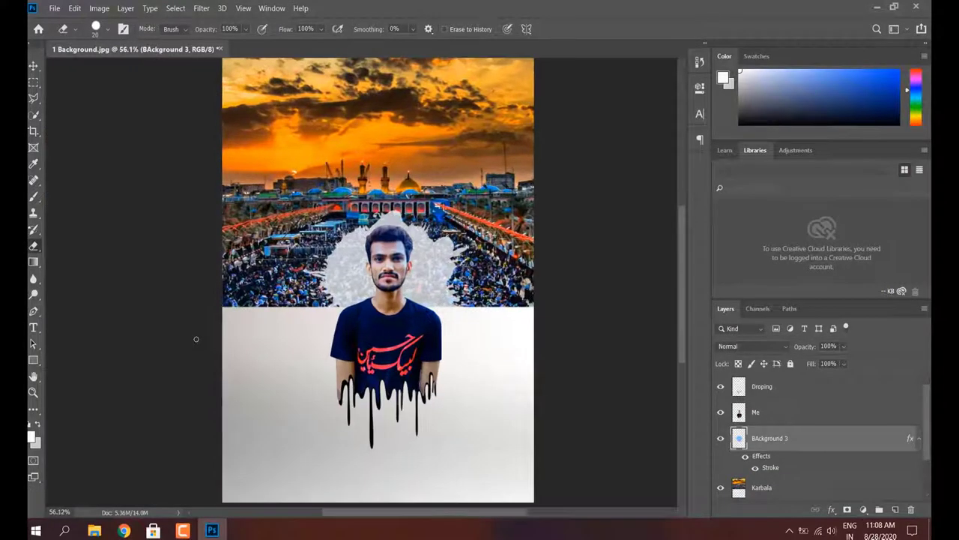
- Select the Droping layer and switch to the plain Eraser Tool
click(35, 66)
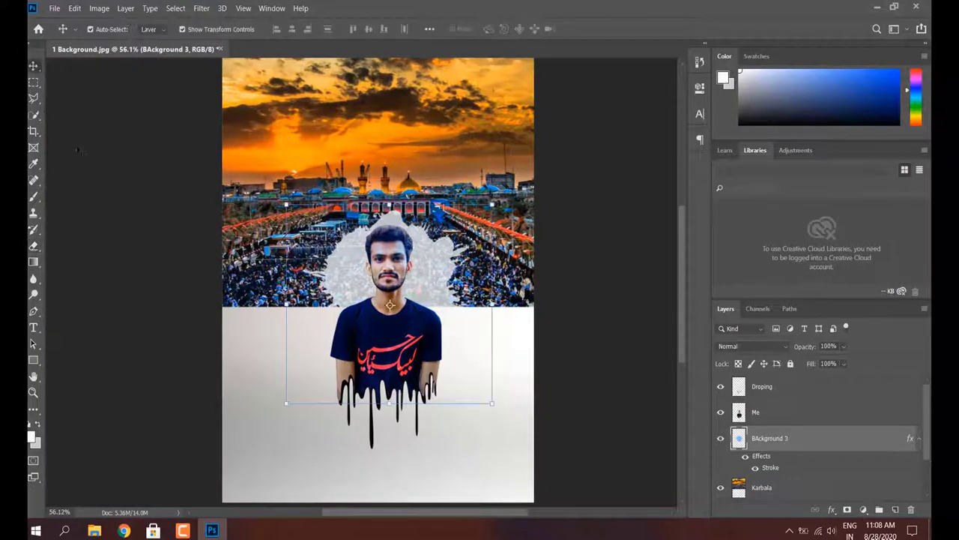
click(34, 248)
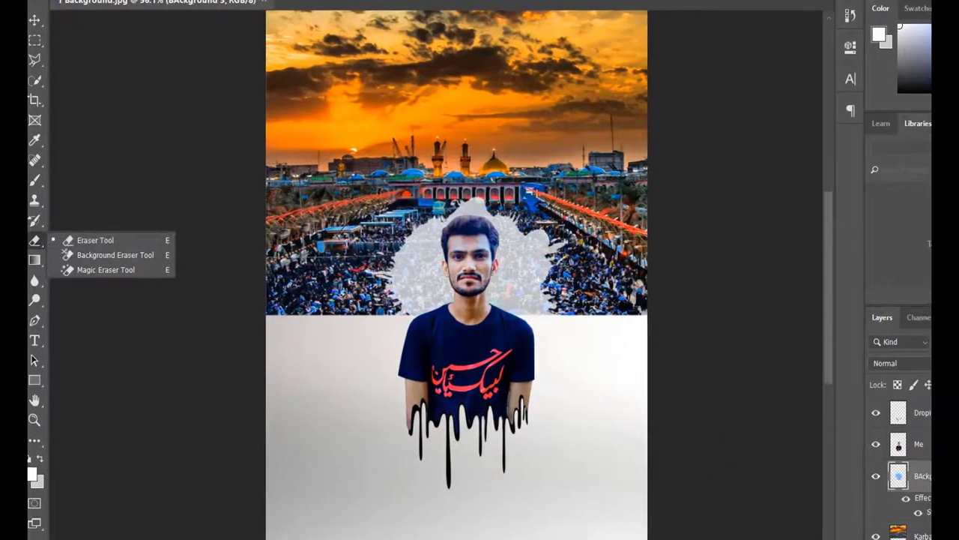
click(920, 447)
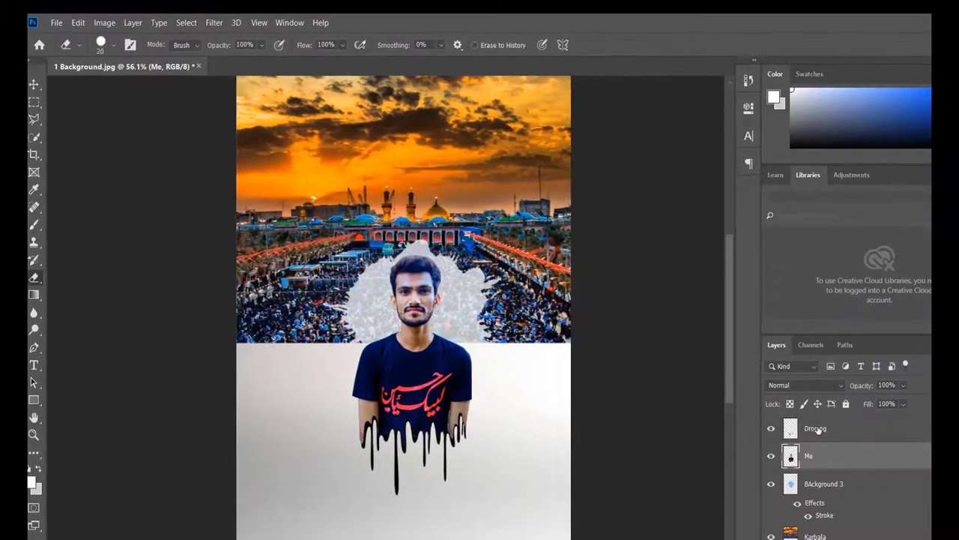
click(893, 431)
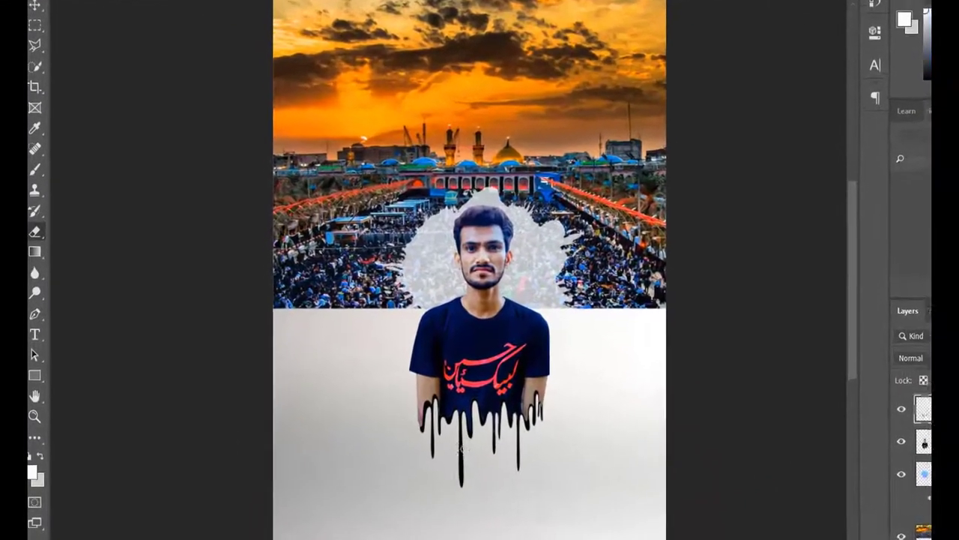
right_click(32, 231)
click(131, 225)
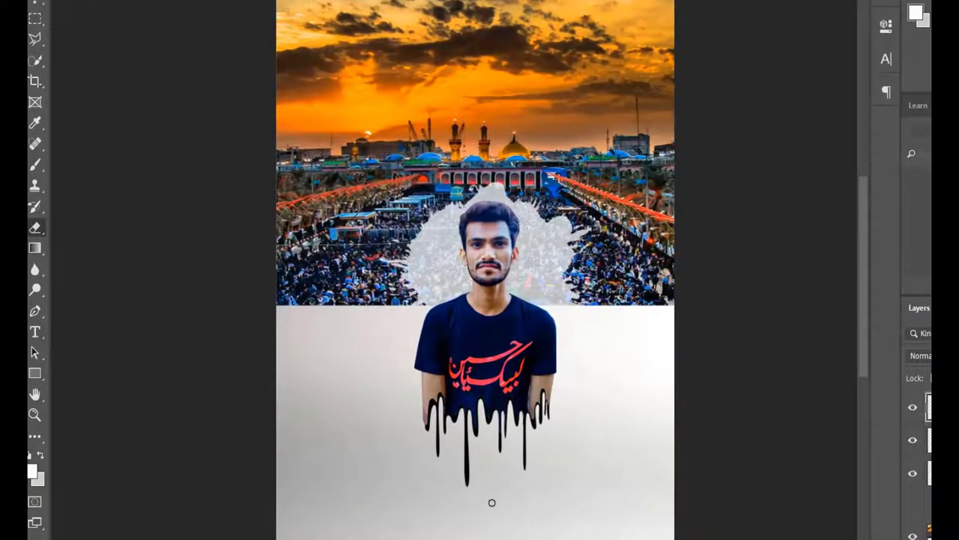
- Trim the longest black drip tips below the shirt so they end flat
scroll(486, 502, up, 3)
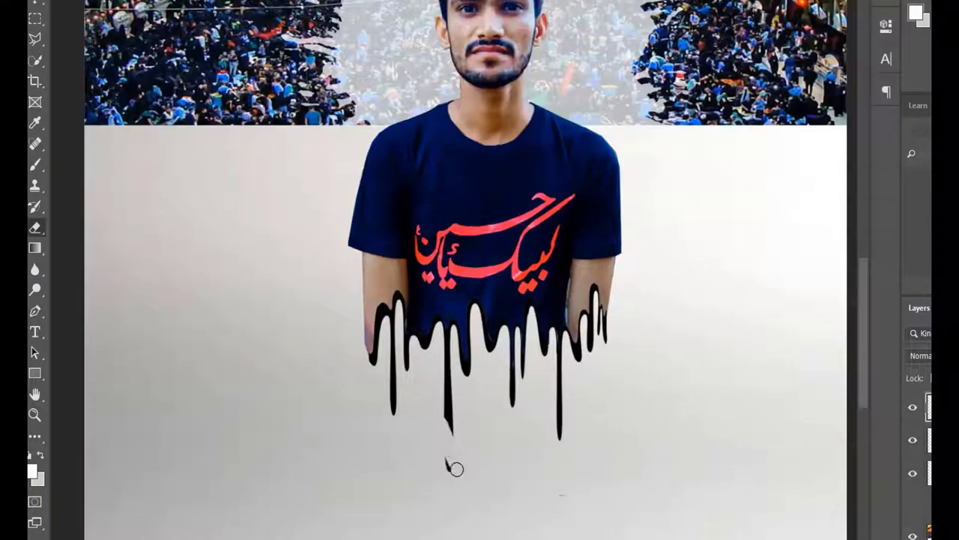
drag(452, 426, 454, 433)
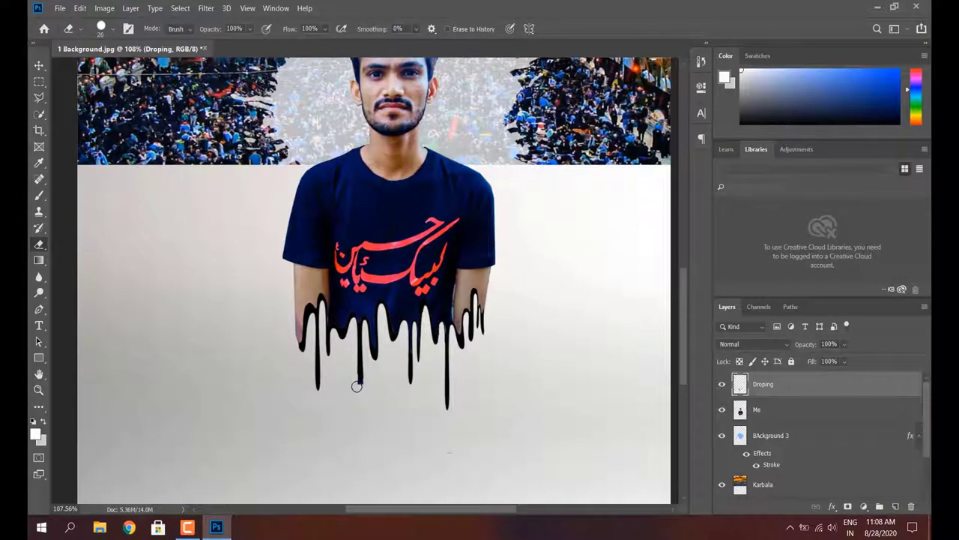
click(357, 386)
click(446, 411)
click(449, 393)
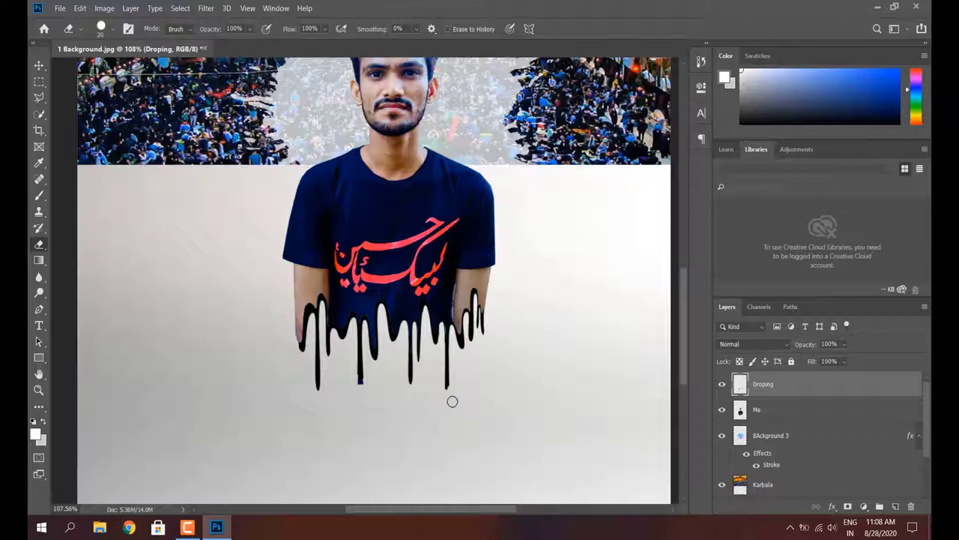
- Erase the bottom tip of one black drip on the Droping layer, then select the Me layer
click(446, 386)
scroll(395, 440, down, 3)
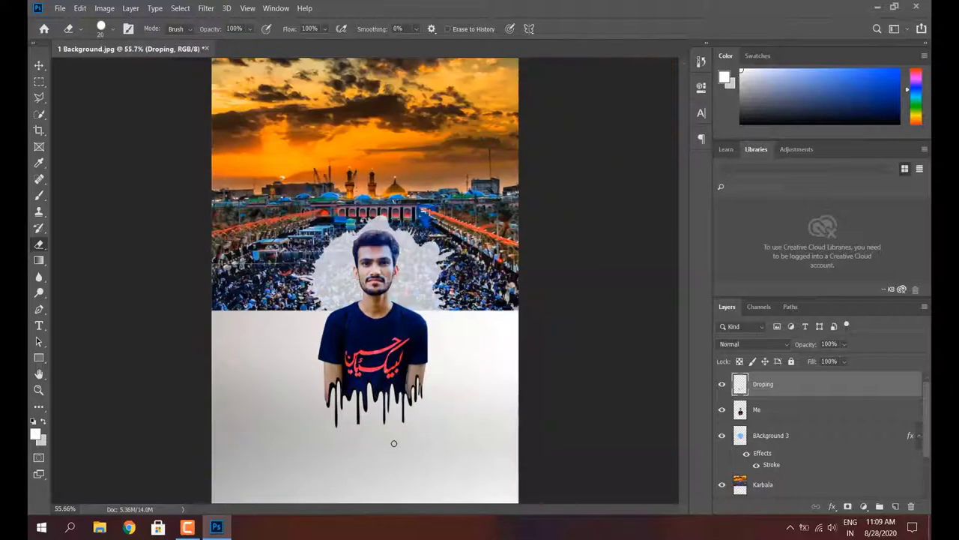
scroll(449, 441, down, 3)
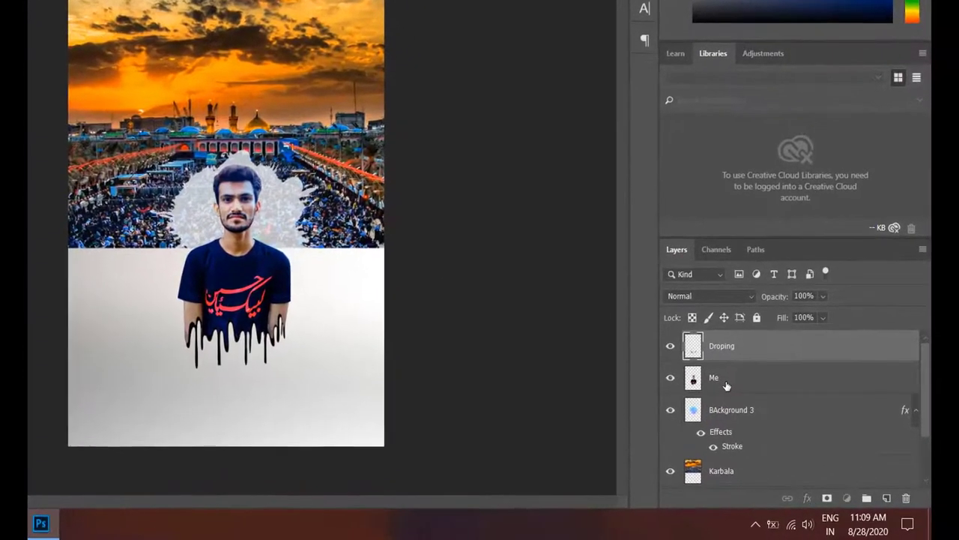
click(776, 412)
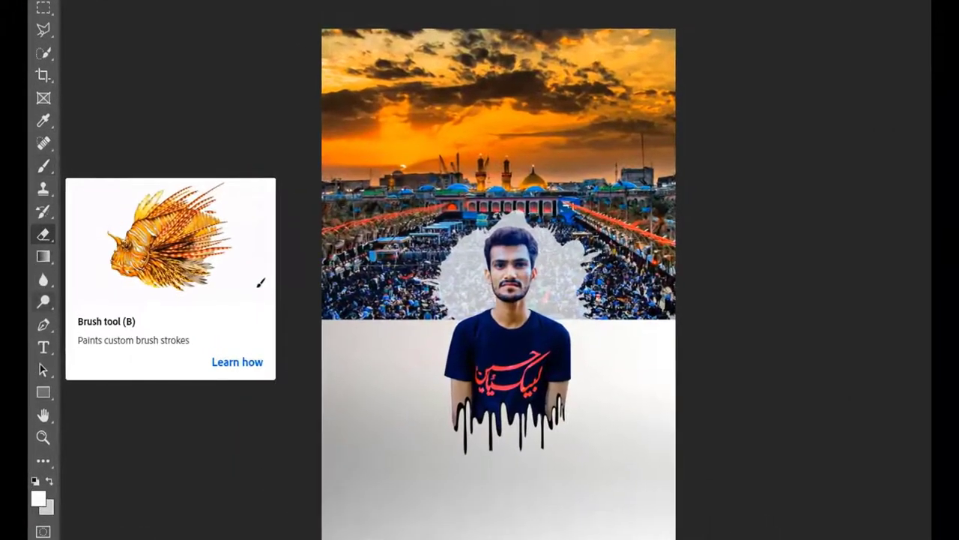
- Choose the ordinary Brush Tool and set its size to 5 px
click(43, 174)
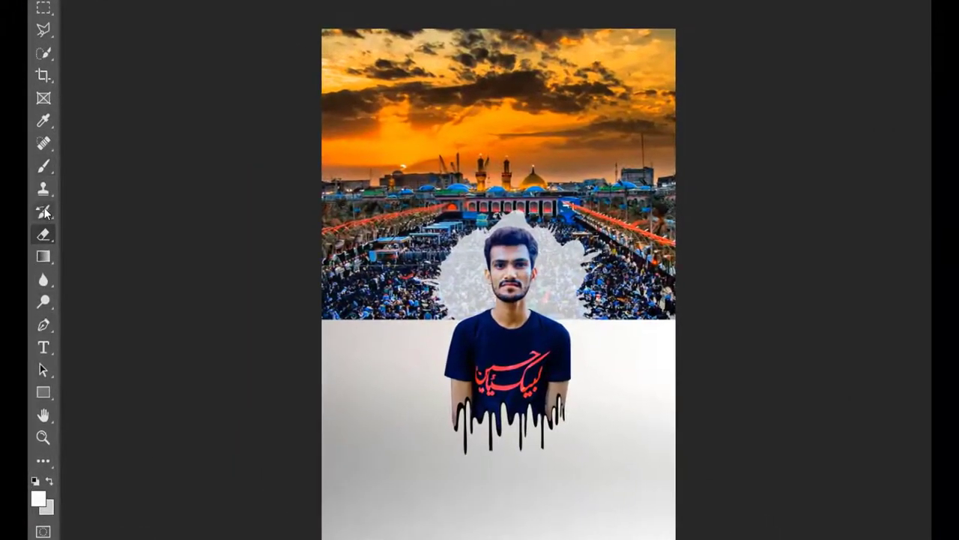
right_click(43, 168)
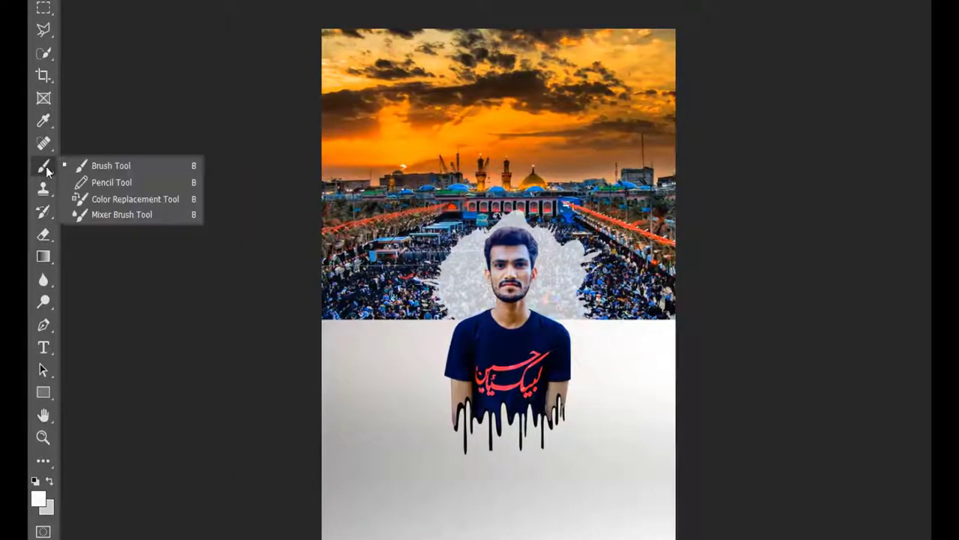
click(122, 167)
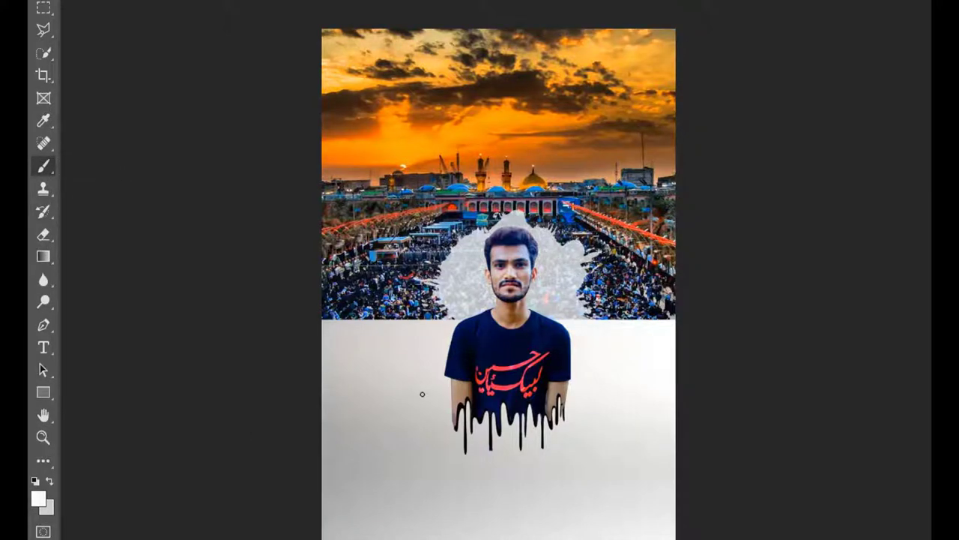
scroll(422, 393, up, 5)
click(124, 48)
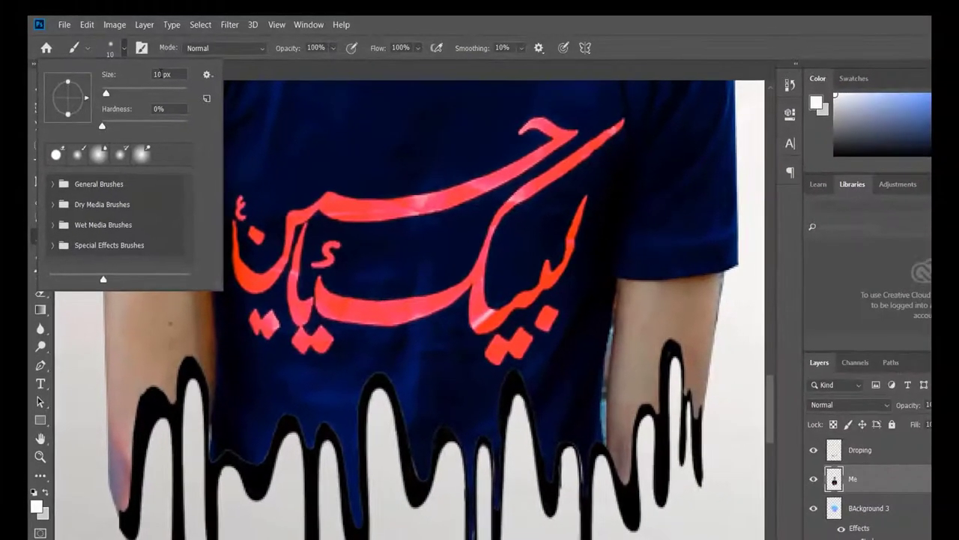
text(5)
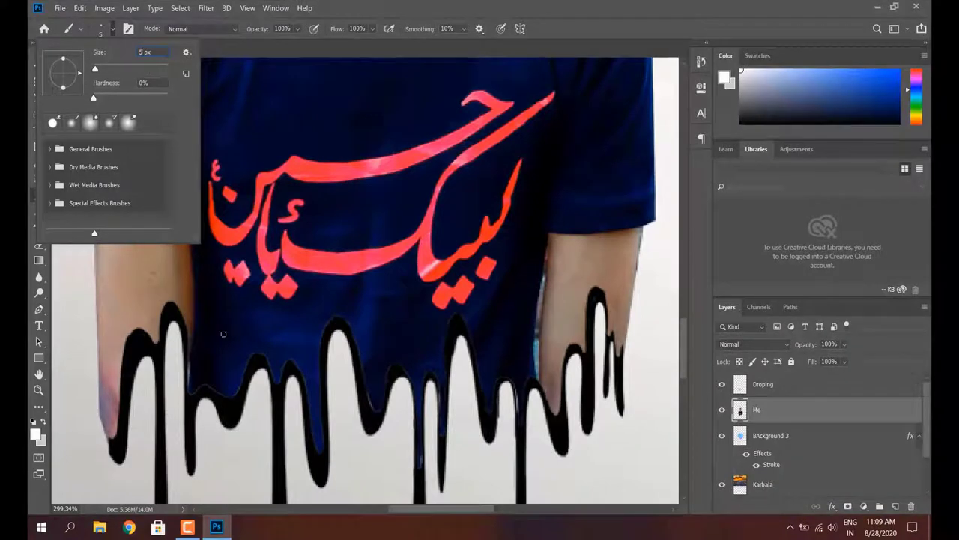
key(Return)
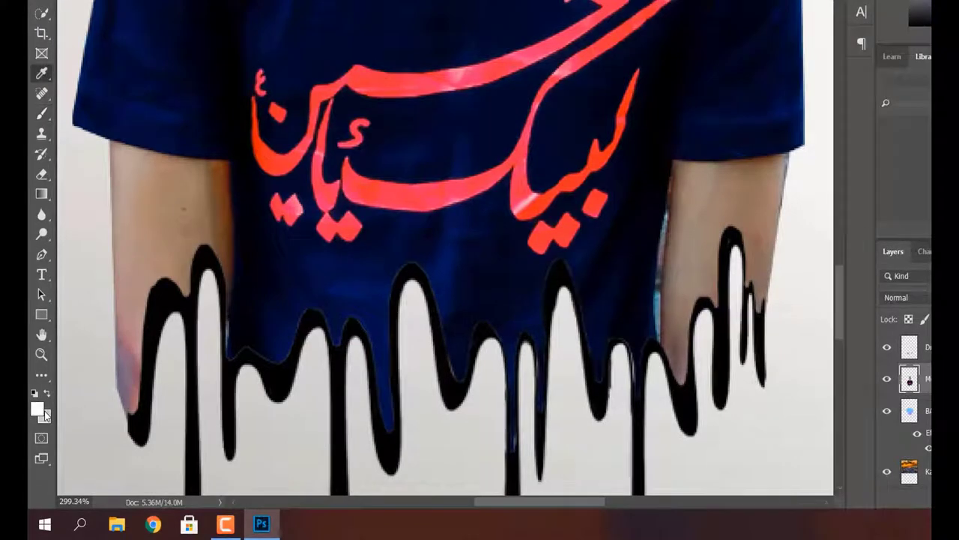
- Sample the shirt's dark navy (#000215) as the foreground colour
click(35, 434)
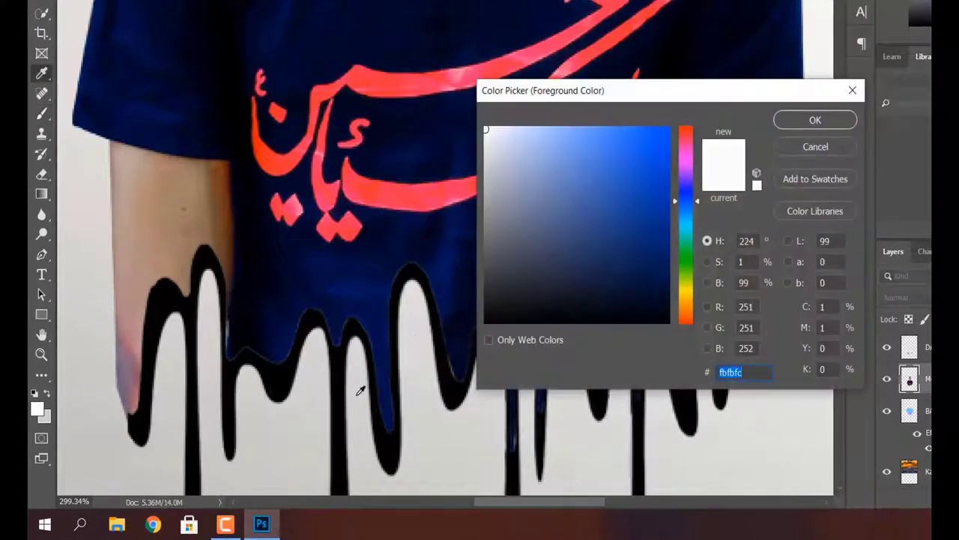
drag(665, 91, 277, 50)
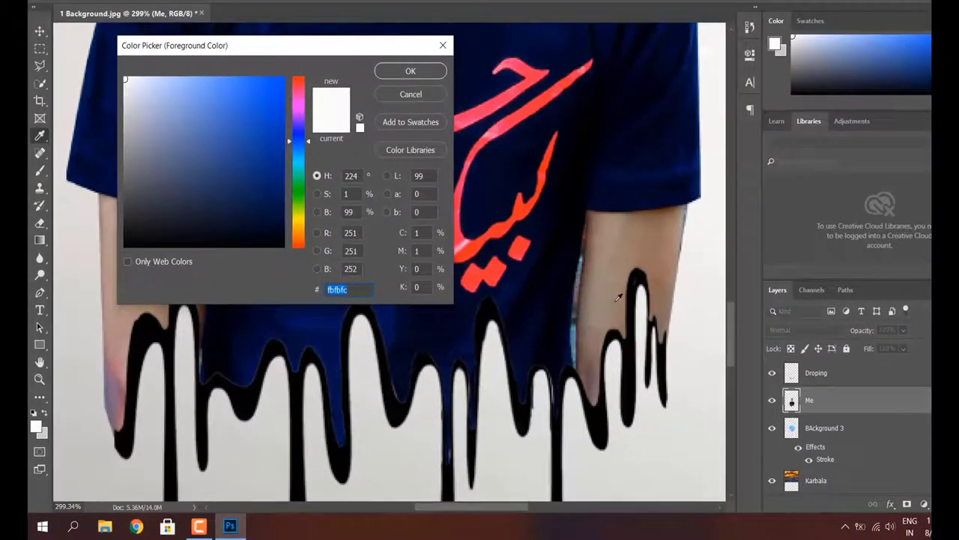
click(544, 284)
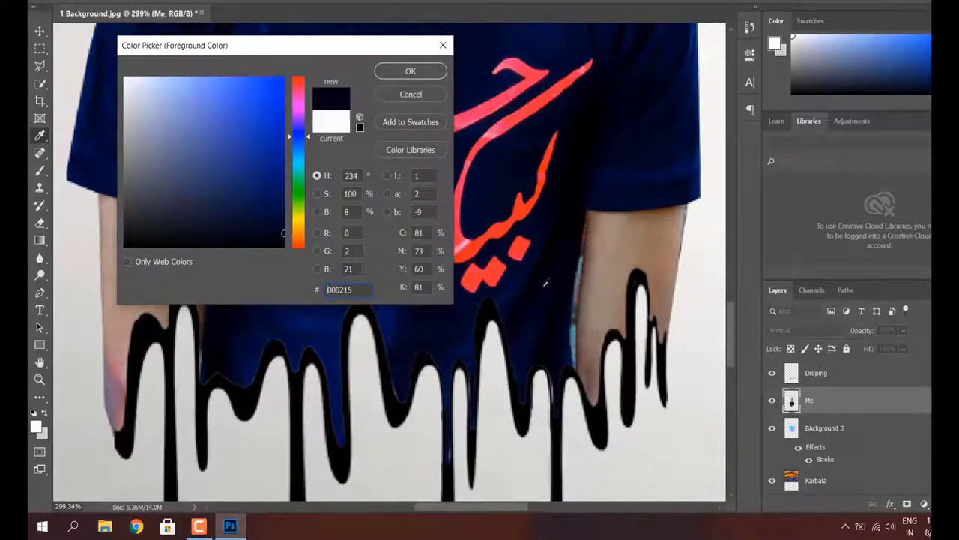
click(408, 71)
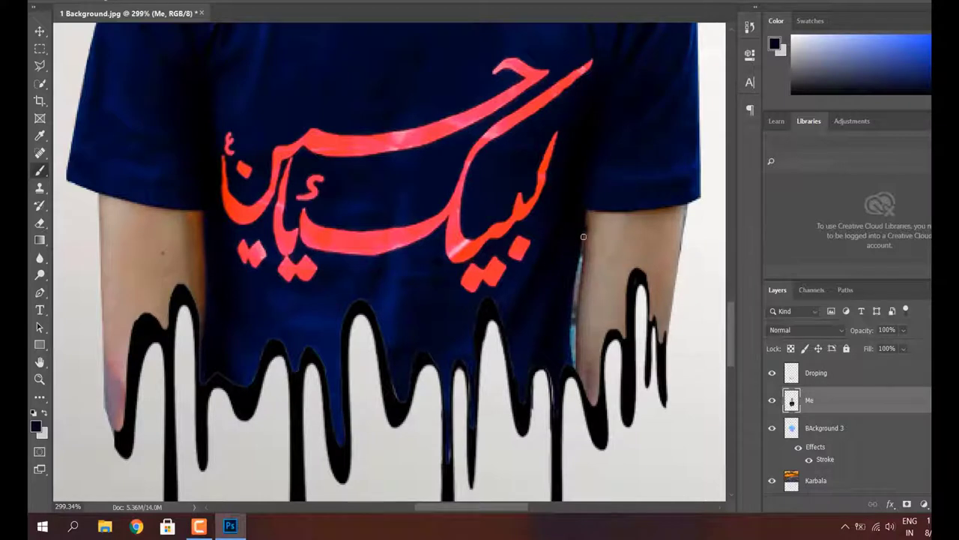
- Brush navy over the light strip on the right arm's inner edge, then zoom out to the whole poster
drag(579, 263, 575, 365)
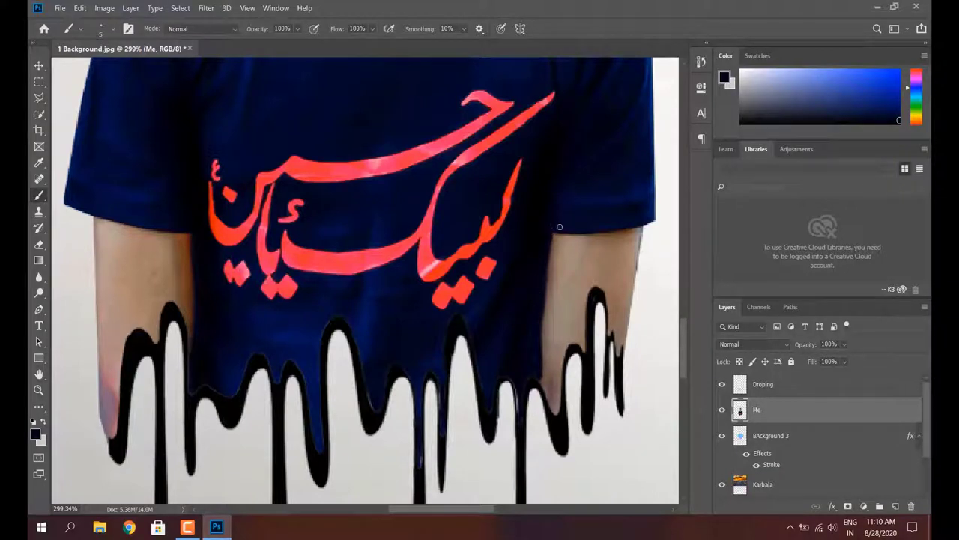
scroll(513, 280, down, 2)
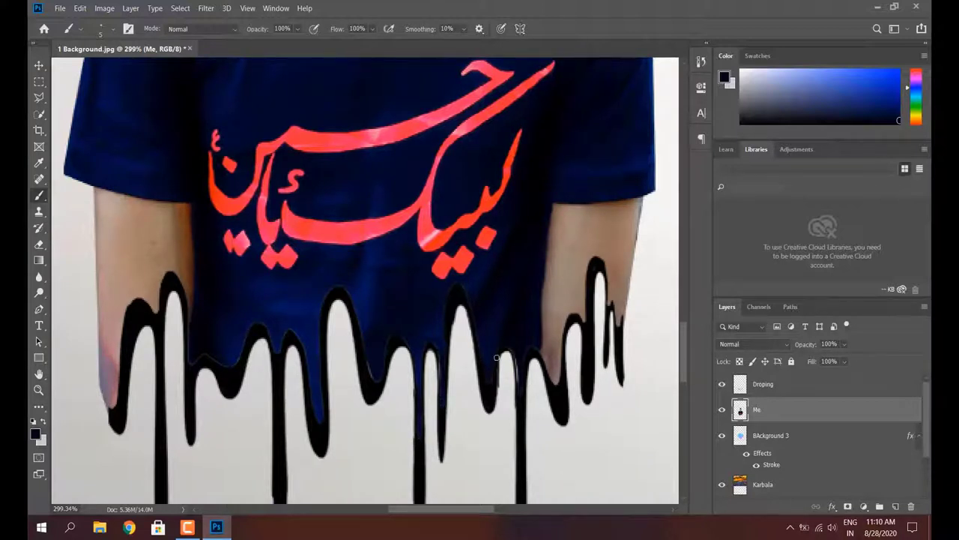
scroll(196, 352, down, 1)
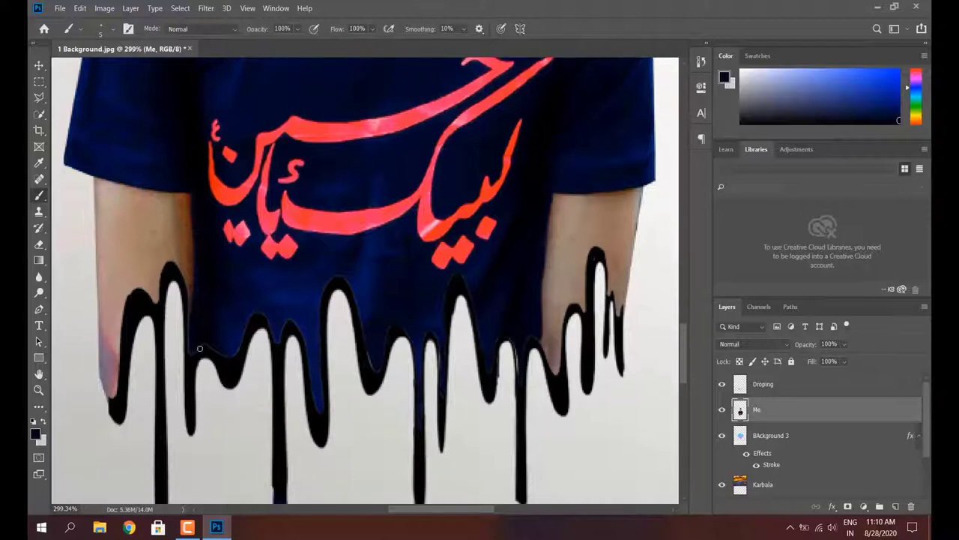
scroll(152, 349, down, 3)
scroll(188, 360, down, 3)
scroll(300, 374, down, 2)
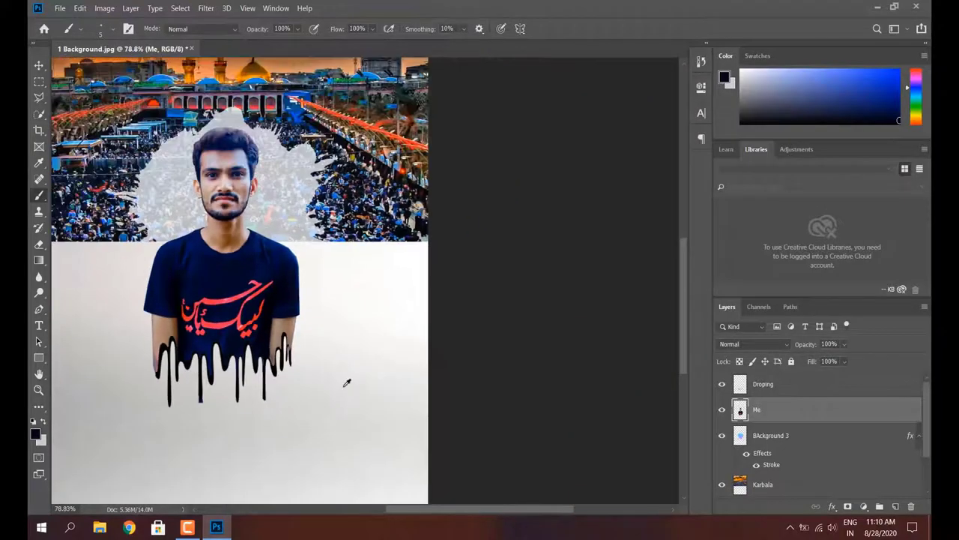
scroll(246, 377, down, 2)
- Open Ishaq e Hussain from the Muharram Post folder and select the entire image
scroll(246, 377, up, 2)
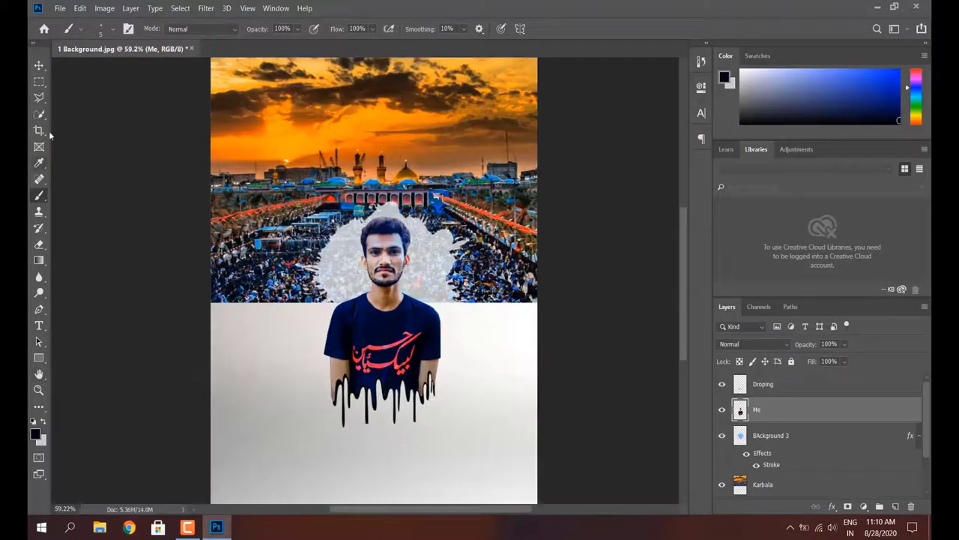
click(40, 66)
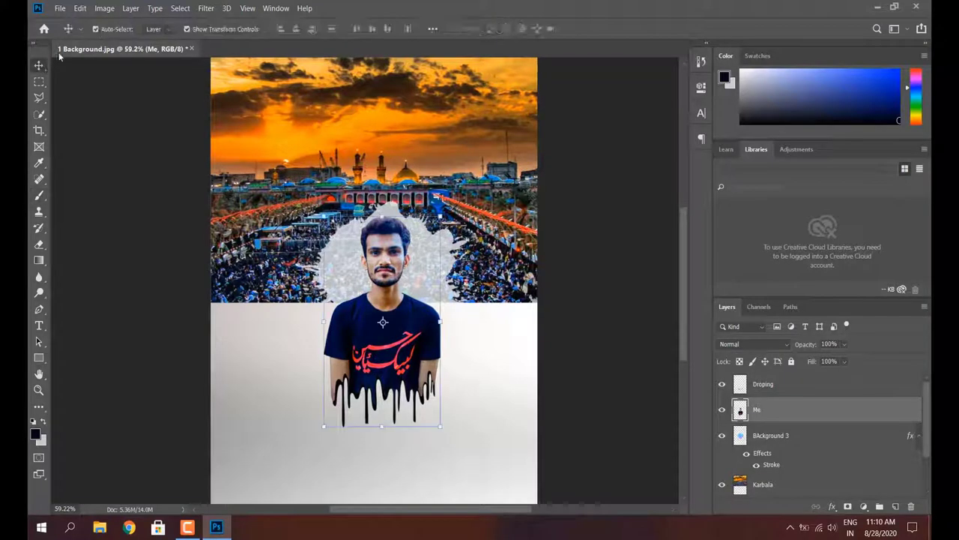
click(60, 8)
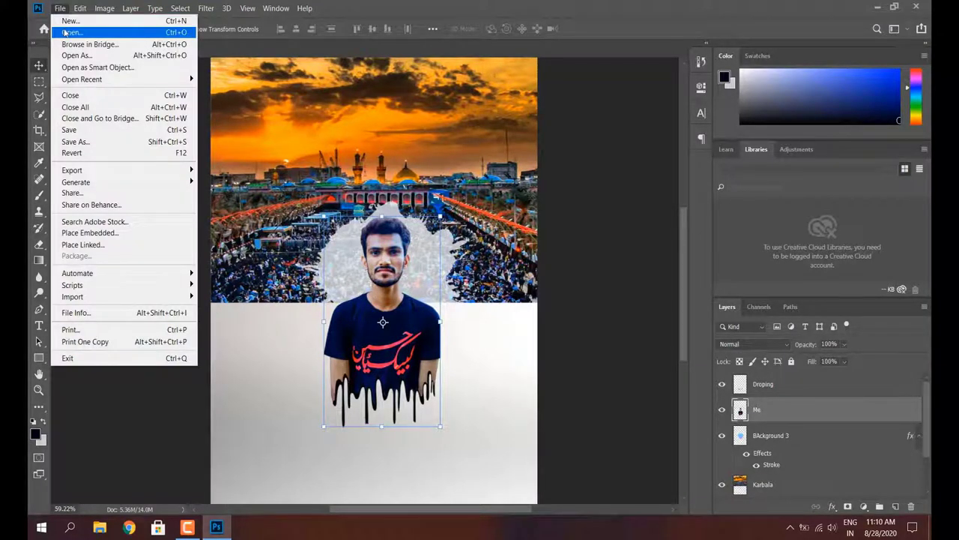
click(65, 33)
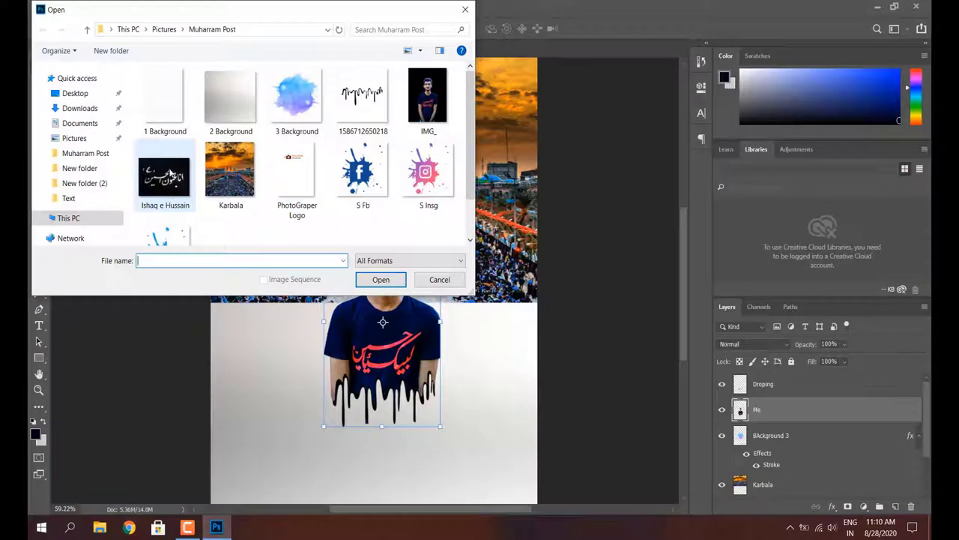
scroll(360, 173, down, 1)
scroll(360, 173, up, 1)
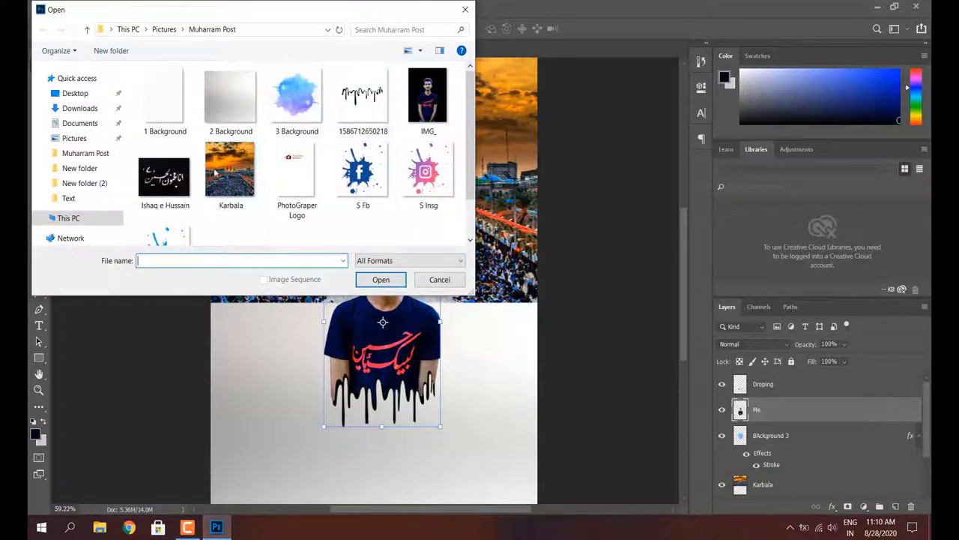
double_click(178, 177)
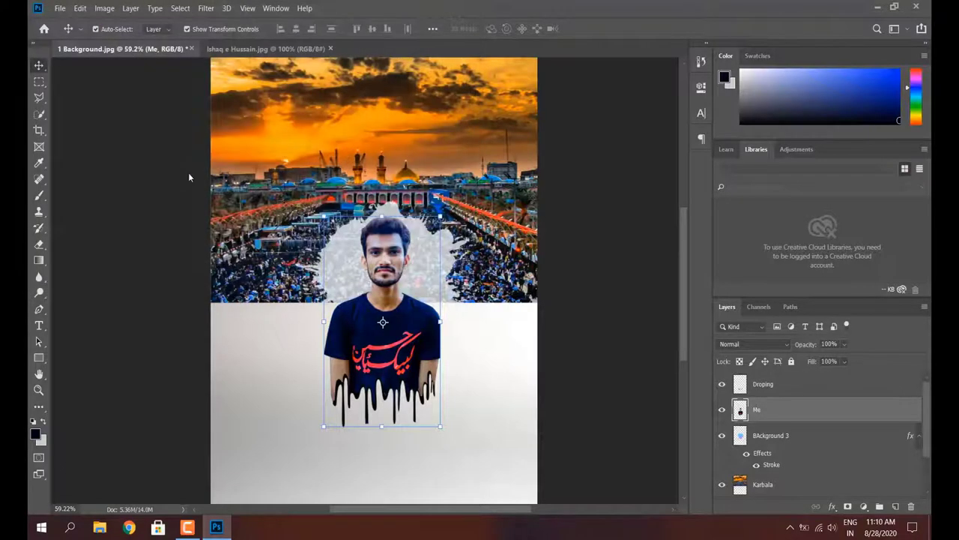
key(ctrl+a)
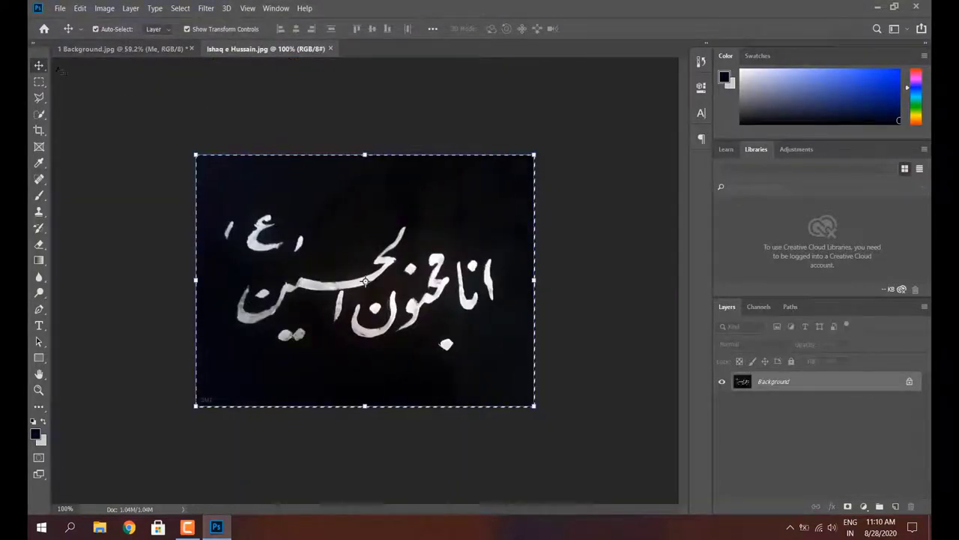
- Bring the calligraphy into the poster, scale it to about 74%, place it at the top and widen it
mouse_move(365, 282)
mouse_down()
mouse_move(337, 148)
mouse_move(401, 134)
mouse_up()
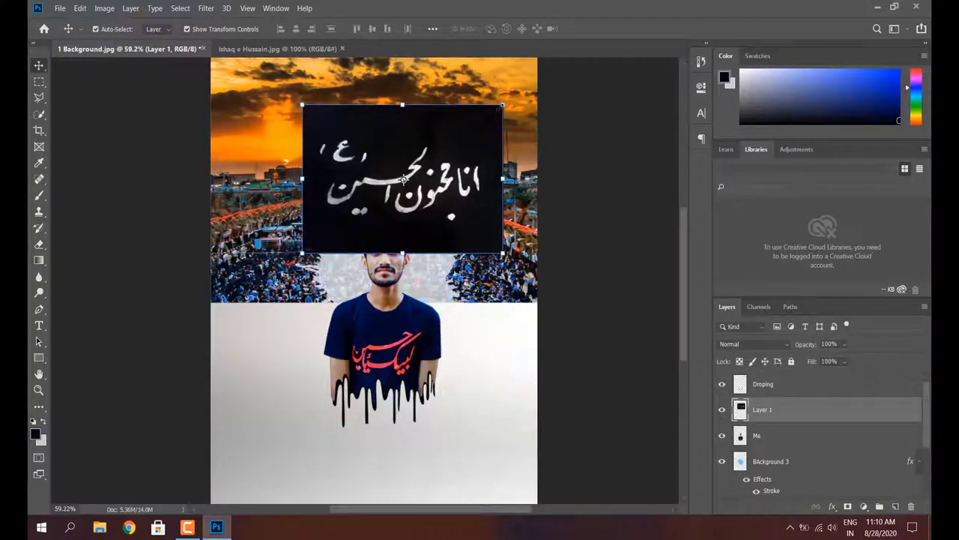
drag(502, 105, 450, 143)
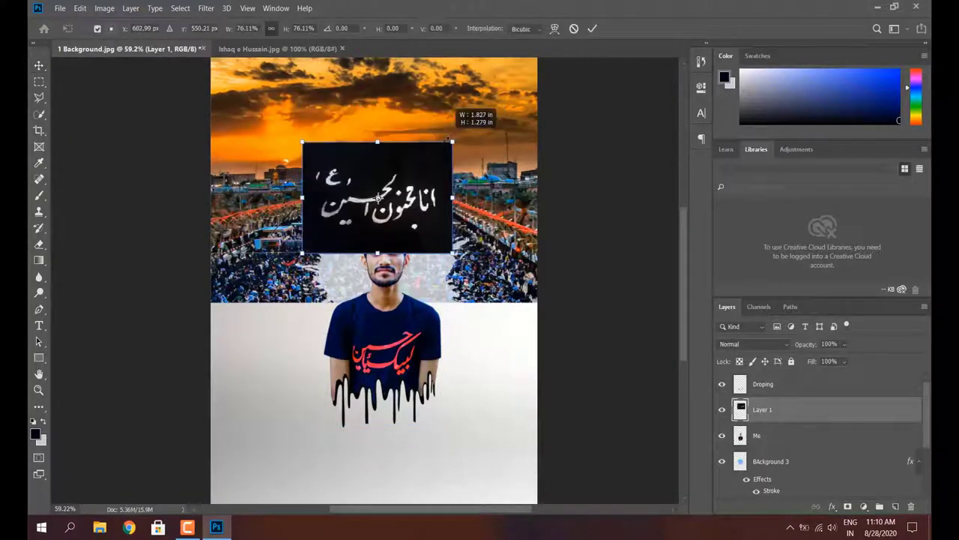
mouse_move(379, 198)
mouse_down()
mouse_move(428, 113)
mouse_move(373, 128)
mouse_up()
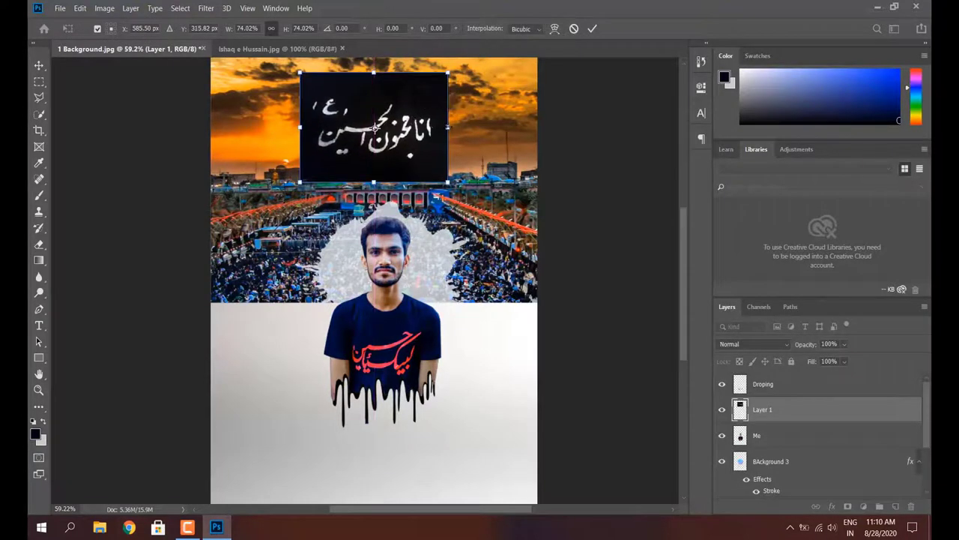
drag(448, 128, 459, 128)
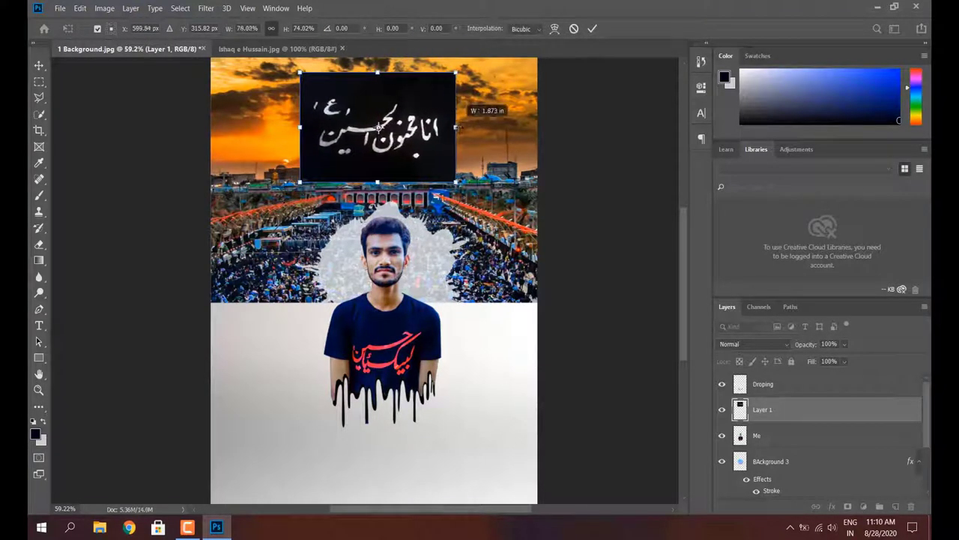
drag(300, 127, 292, 128)
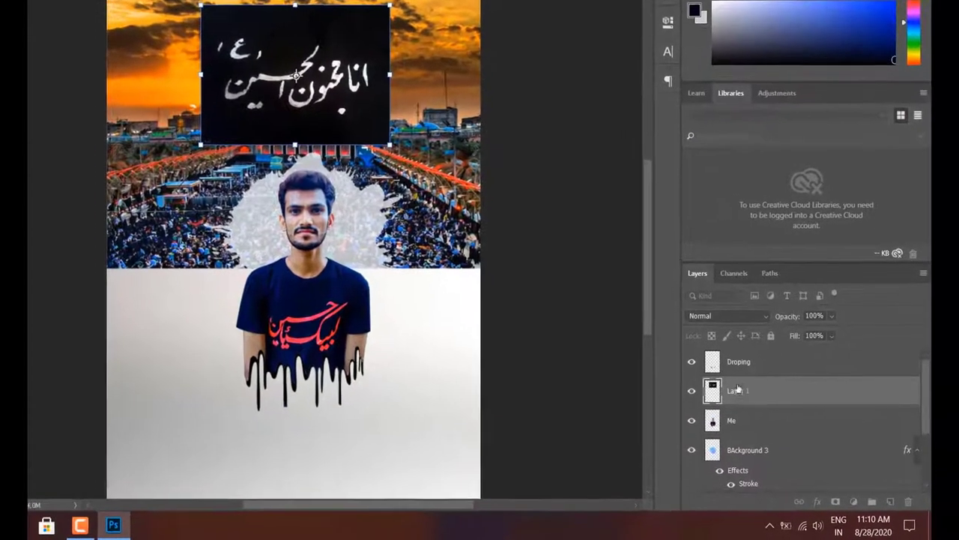
- Rename Layer 1 to 'Ishaq e Hussain' and move it above the Droping layer
double_click(738, 390)
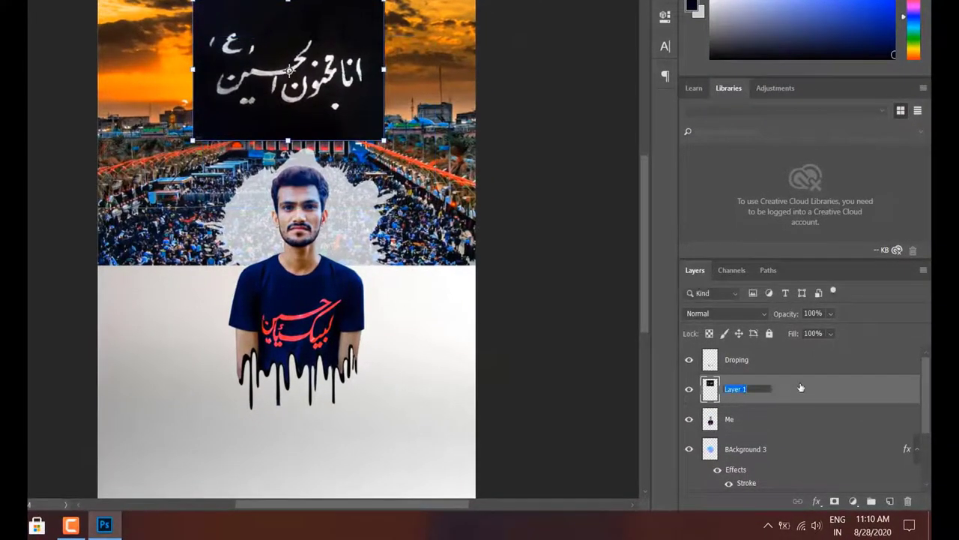
key(BackSpace)
text(Is)
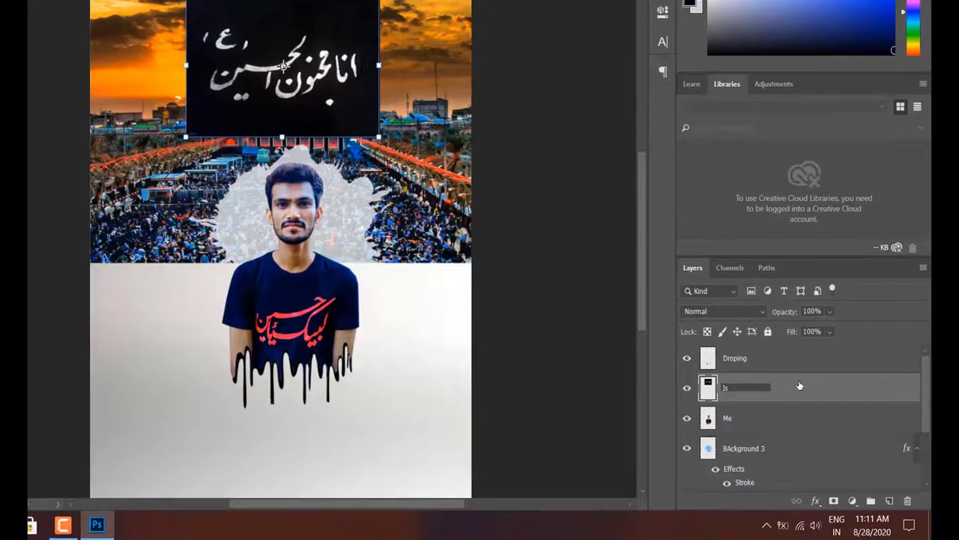
text(haq e Hussa)
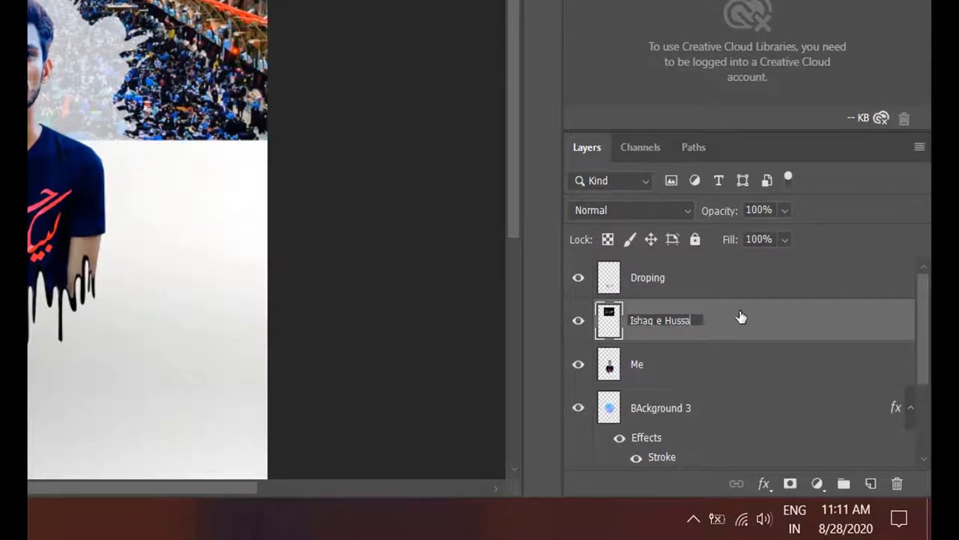
text(in)
key(Return)
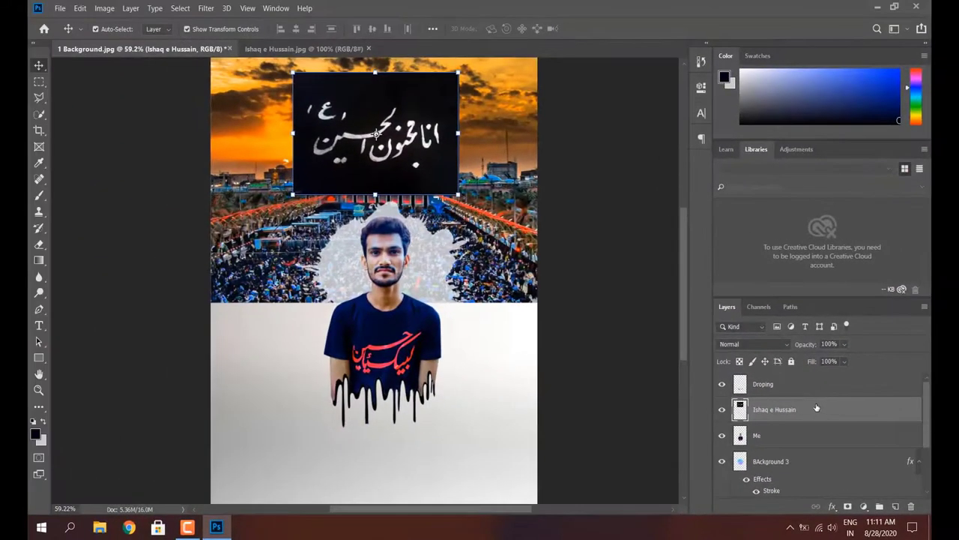
drag(794, 413, 780, 377)
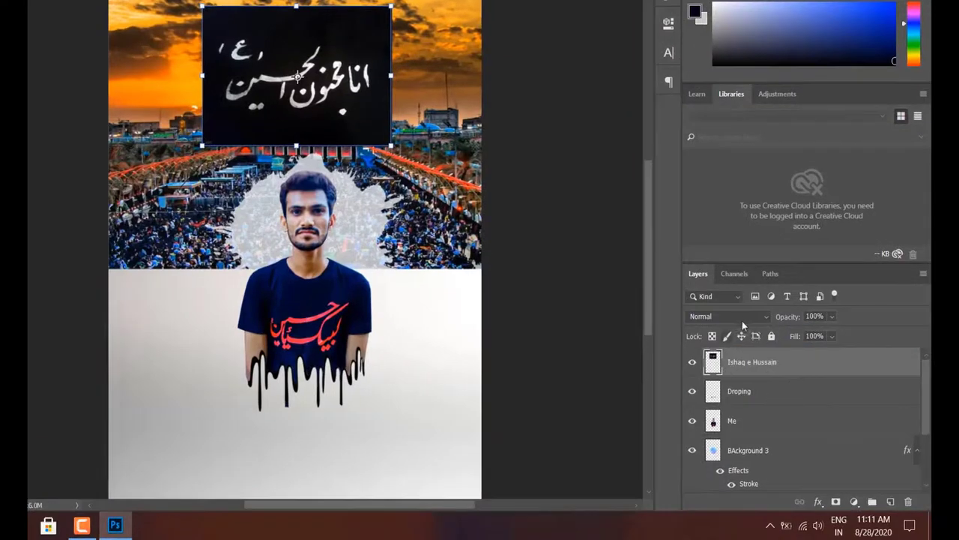
- Set the calligraphy layer to Color Dodge, raise it higher in the sky and widen it slightly
click(738, 316)
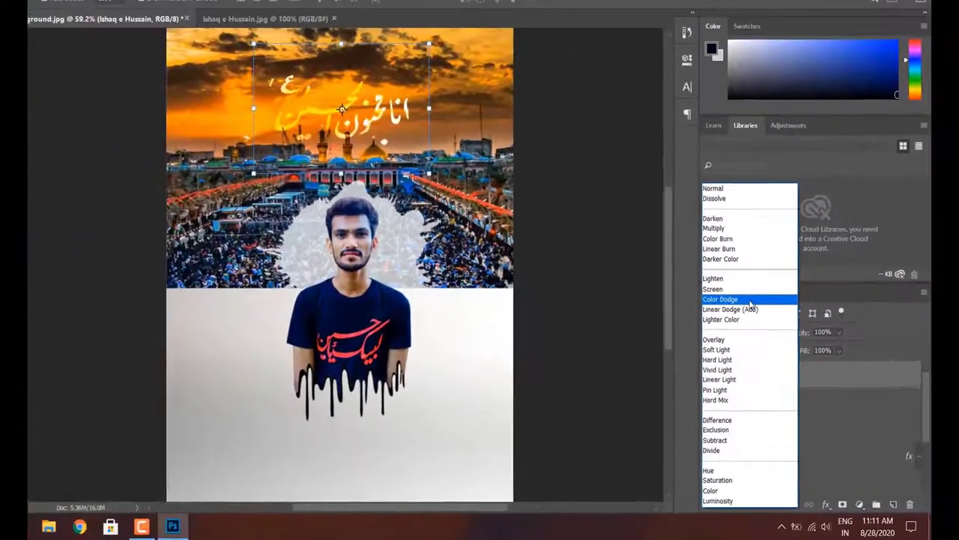
click(750, 301)
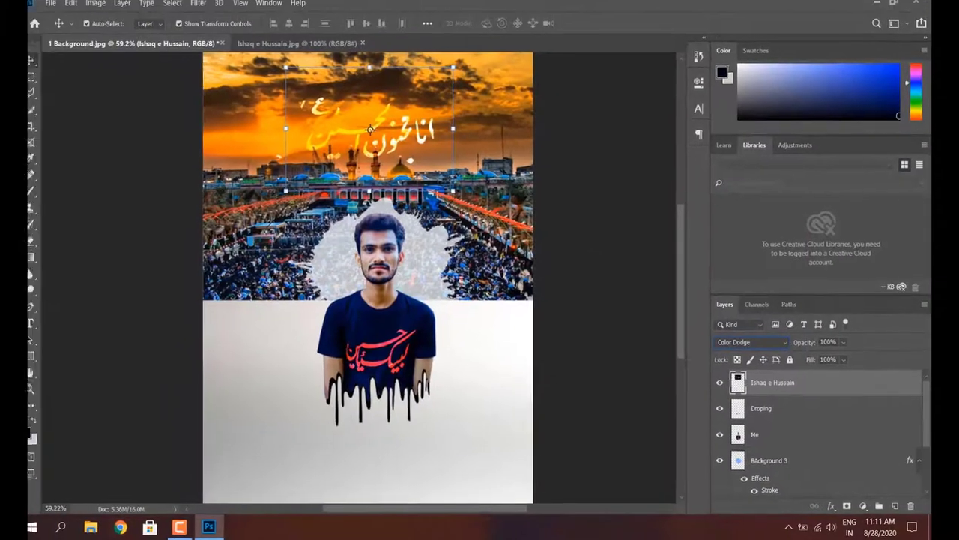
drag(422, 138, 429, 116)
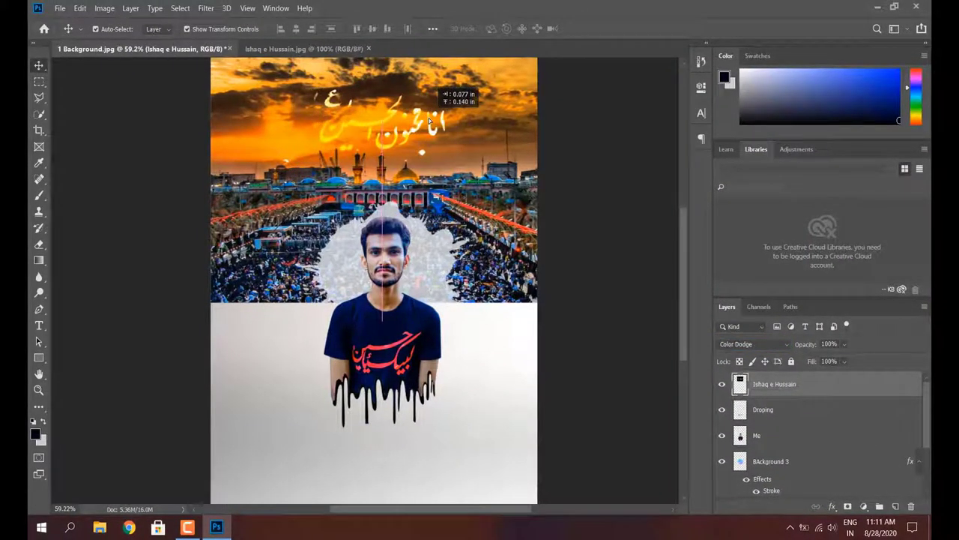
drag(430, 116, 428, 113)
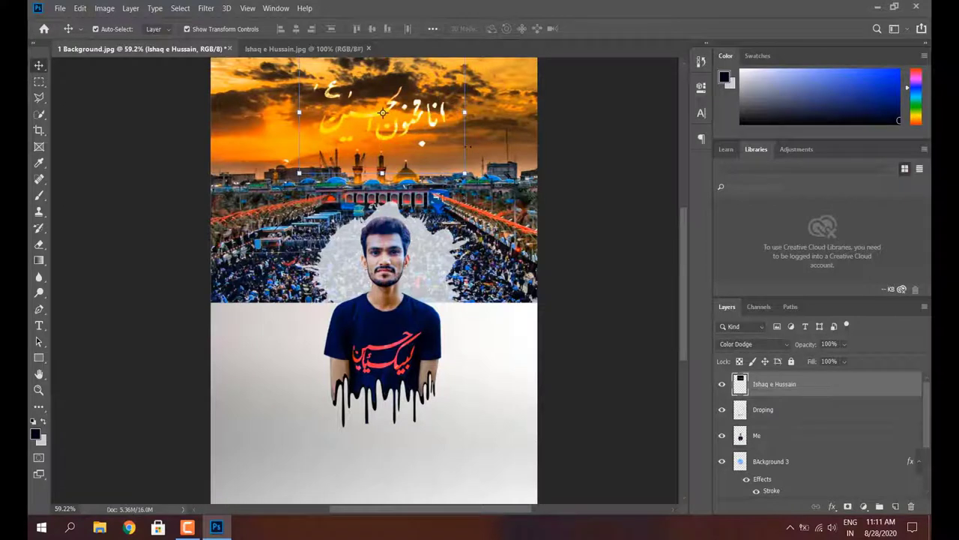
scroll(428, 150, down, 1)
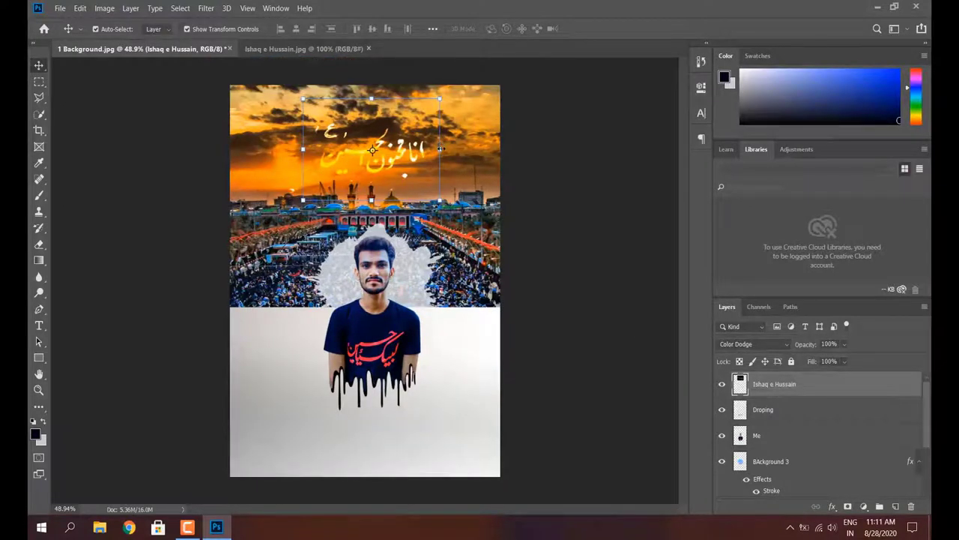
drag(440, 149, 450, 148)
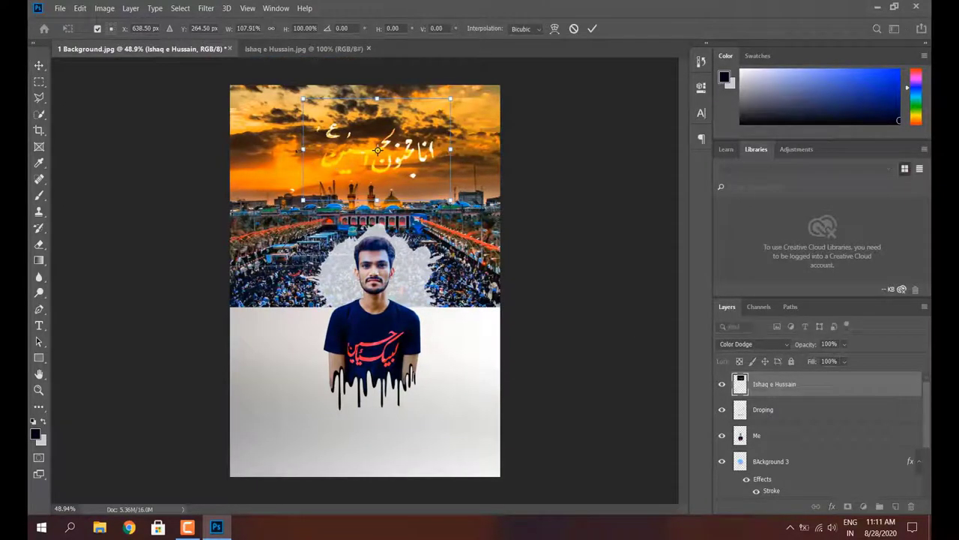
- Stretch the calligraphy wider and taller, nudge it up and commit the resize
drag(303, 149, 298, 149)
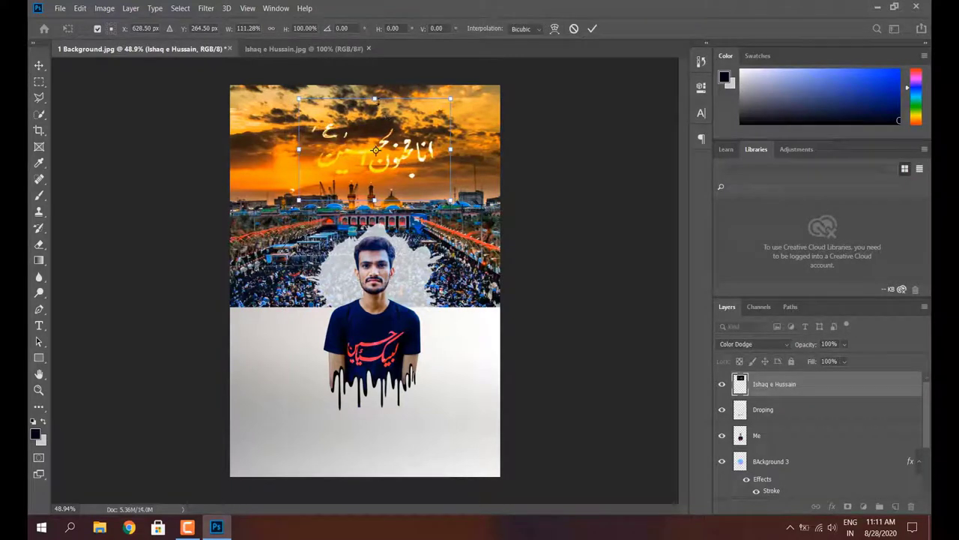
drag(375, 99, 375, 86)
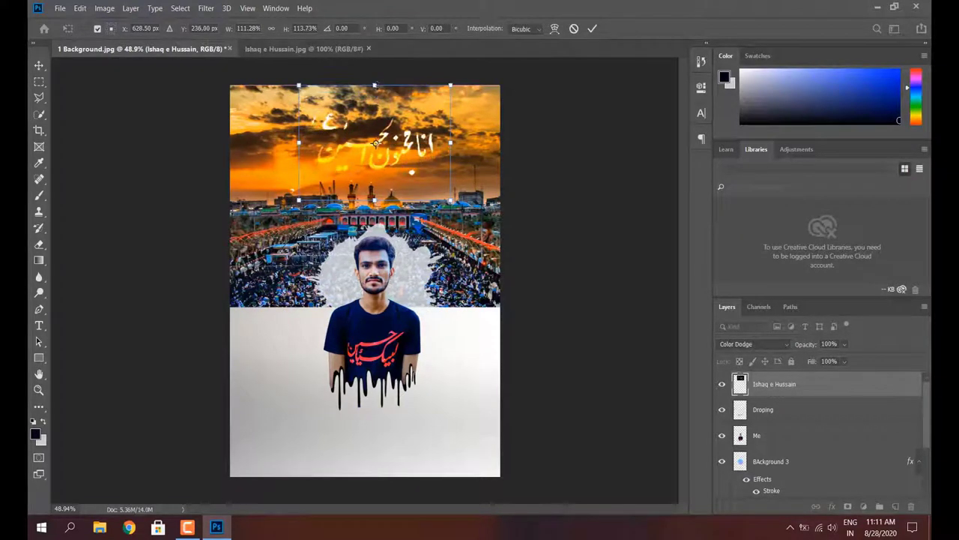
key(Up)
key(Up)
key(Up)
key(Up)
key(Up)
key(Up)
key(Up)
key(Up)
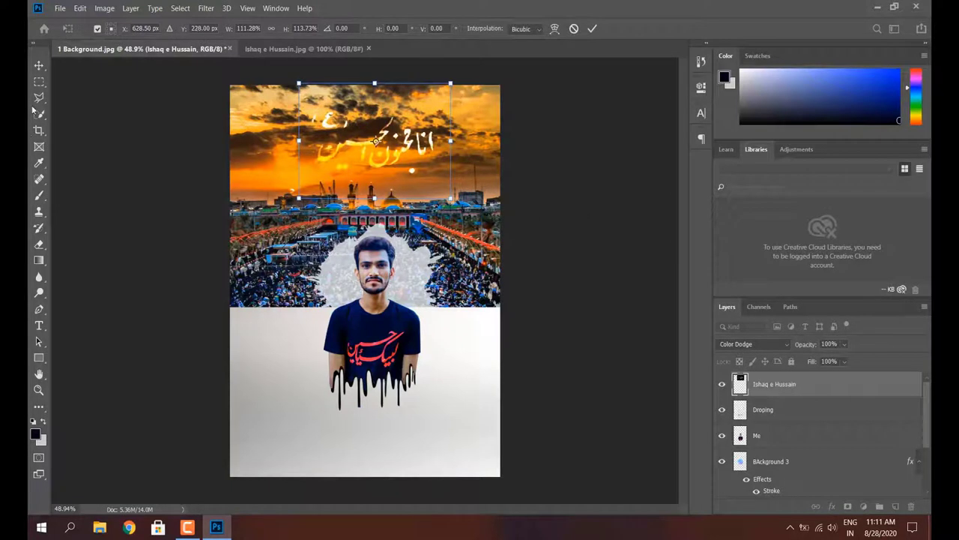
key(Return)
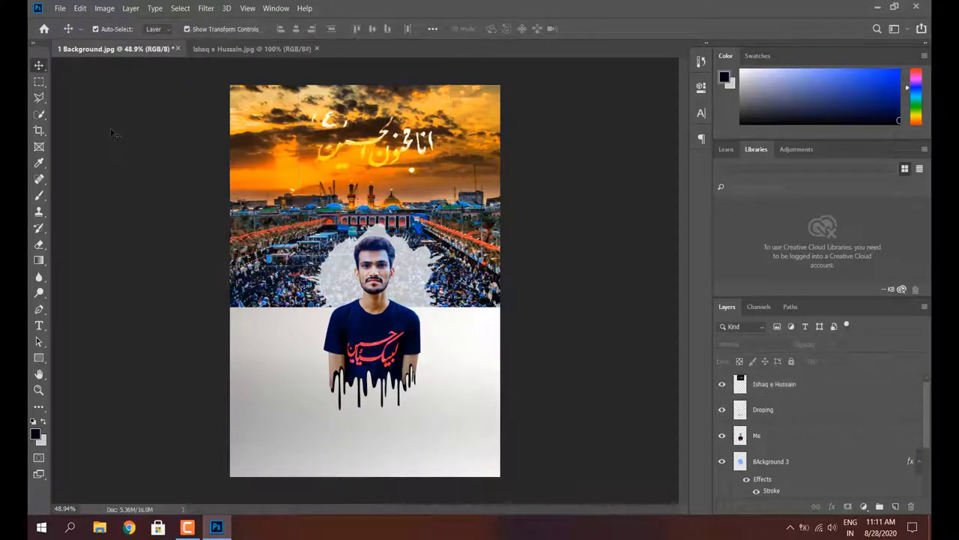
- Widen the calligraphy further on both sides to about 127% and preview the result
click(375, 142)
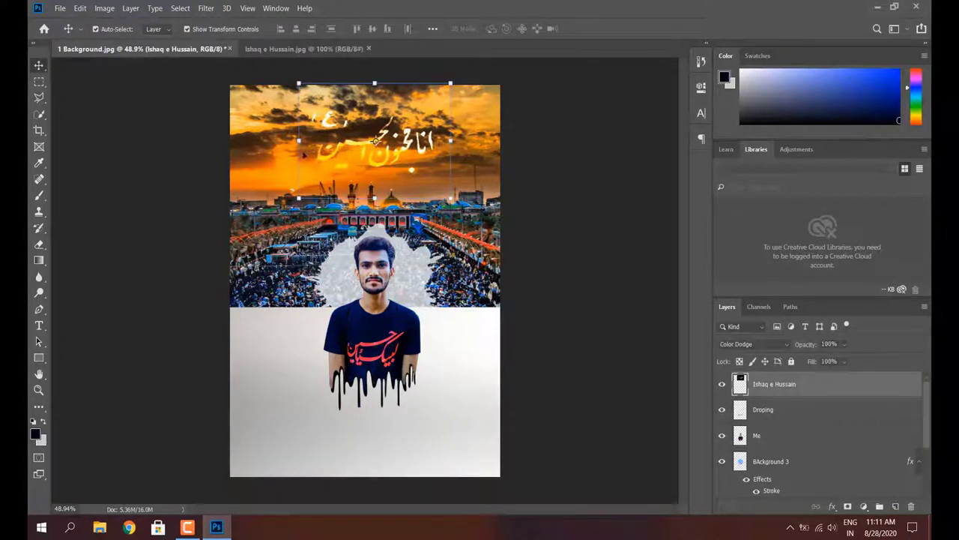
drag(298, 140, 270, 140)
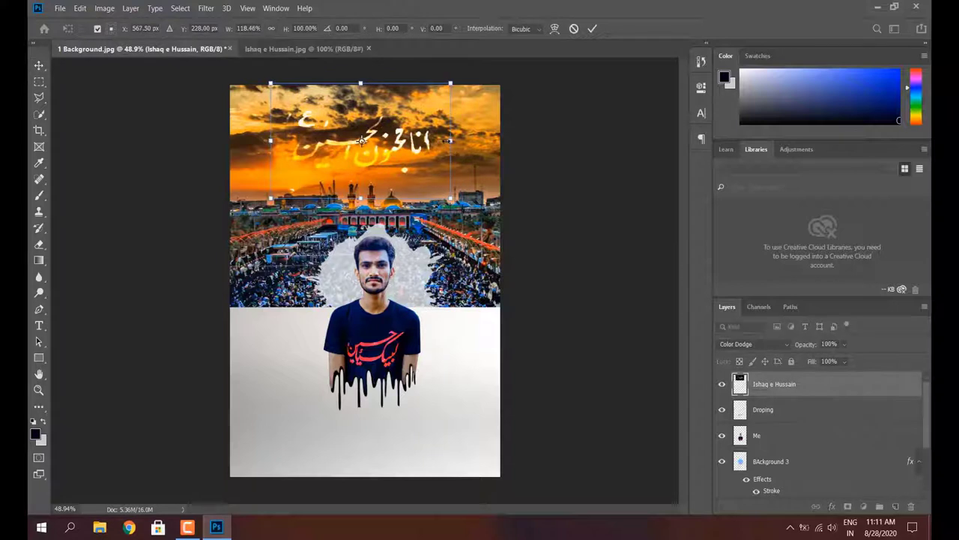
drag(457, 140, 464, 141)
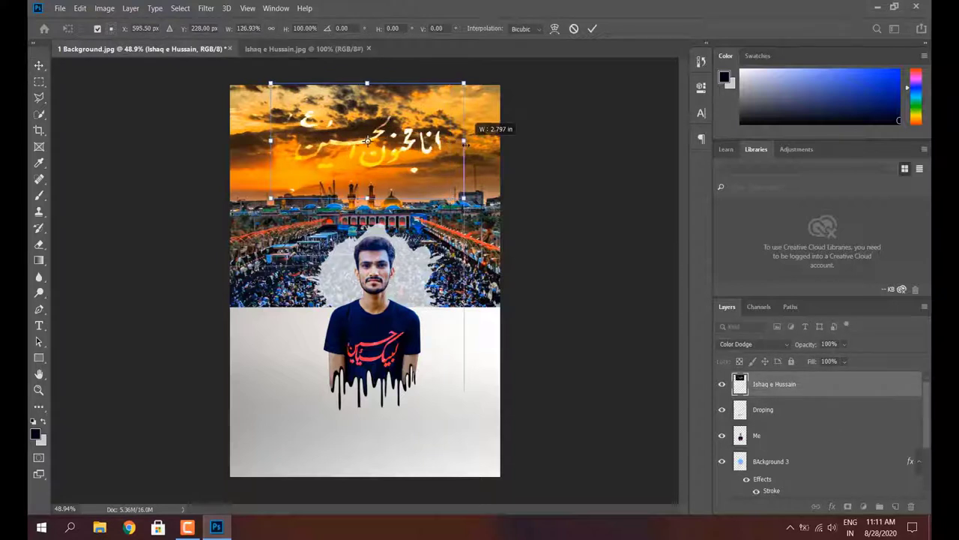
click(39, 65)
click(107, 117)
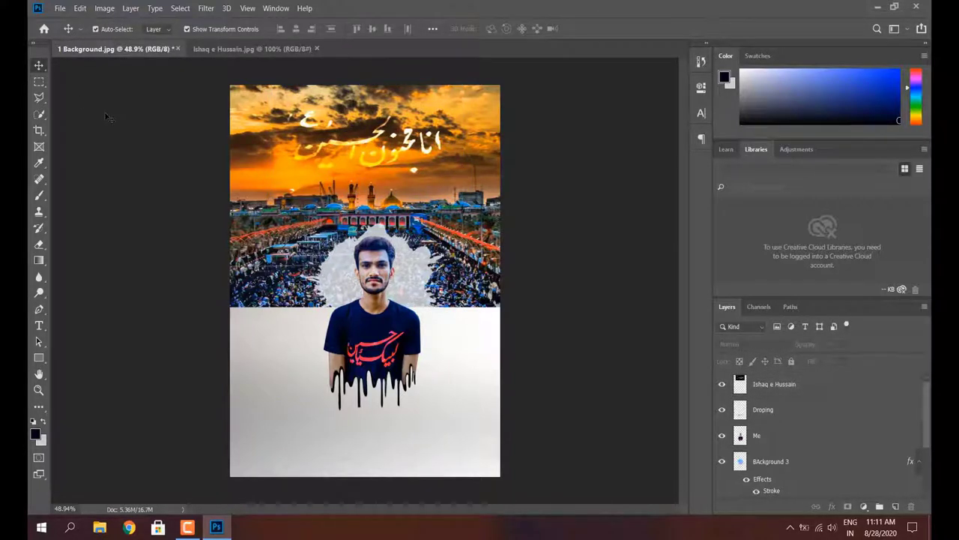
click(401, 156)
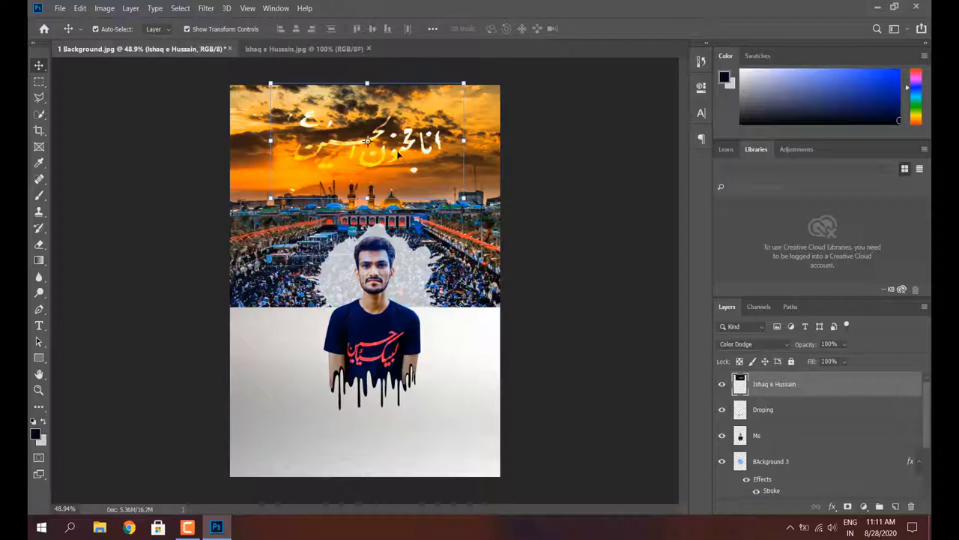
click(129, 207)
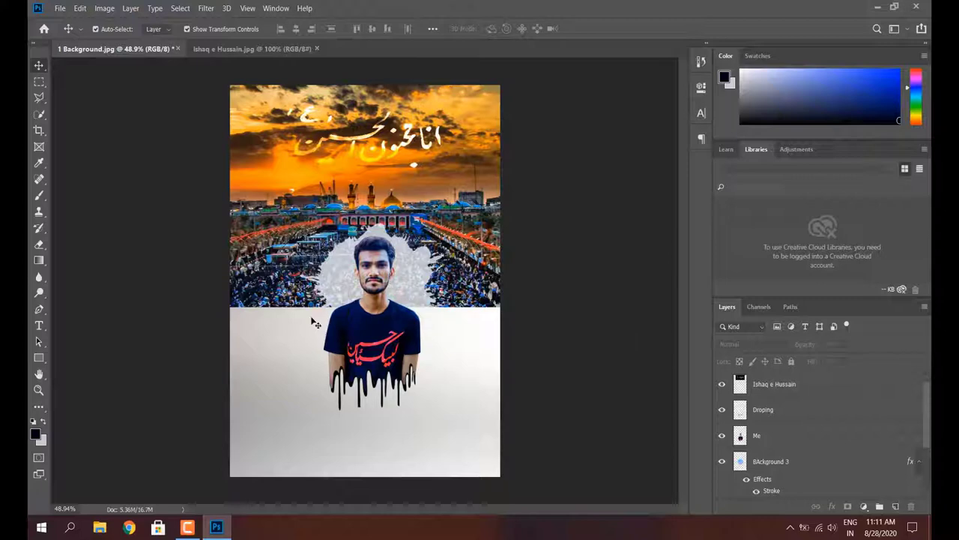
- Close the Ishaq e Hussain document and open the S Fb, S Insg and S Twt icon files
click(286, 48)
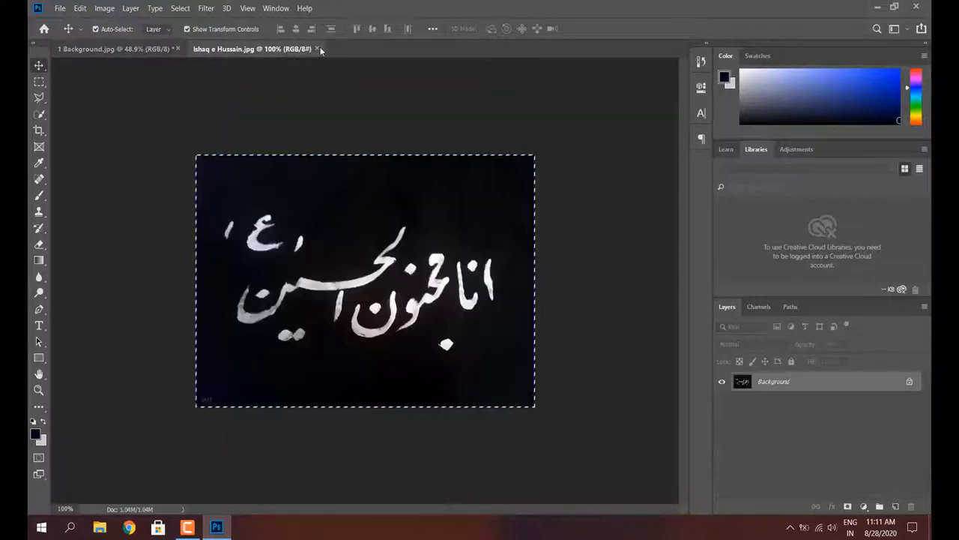
click(316, 49)
click(61, 8)
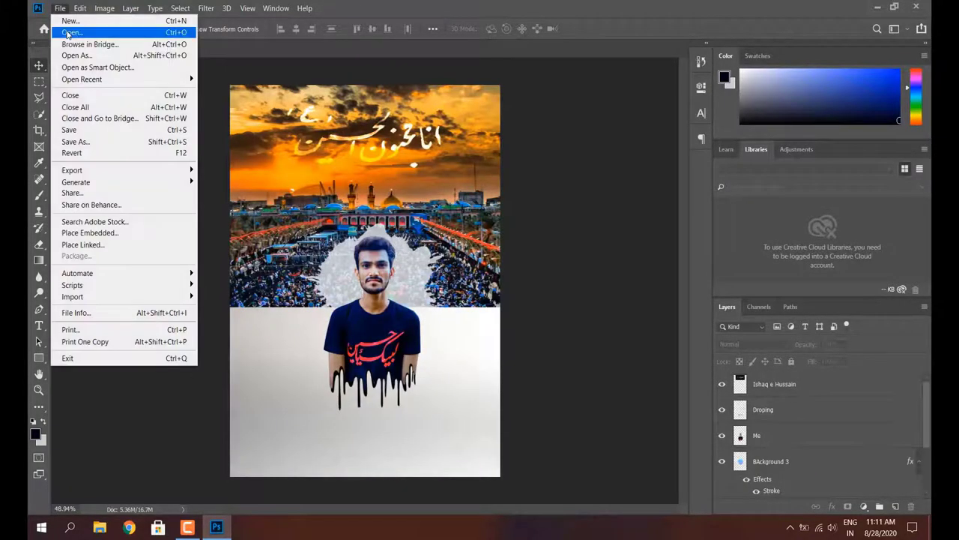
click(75, 30)
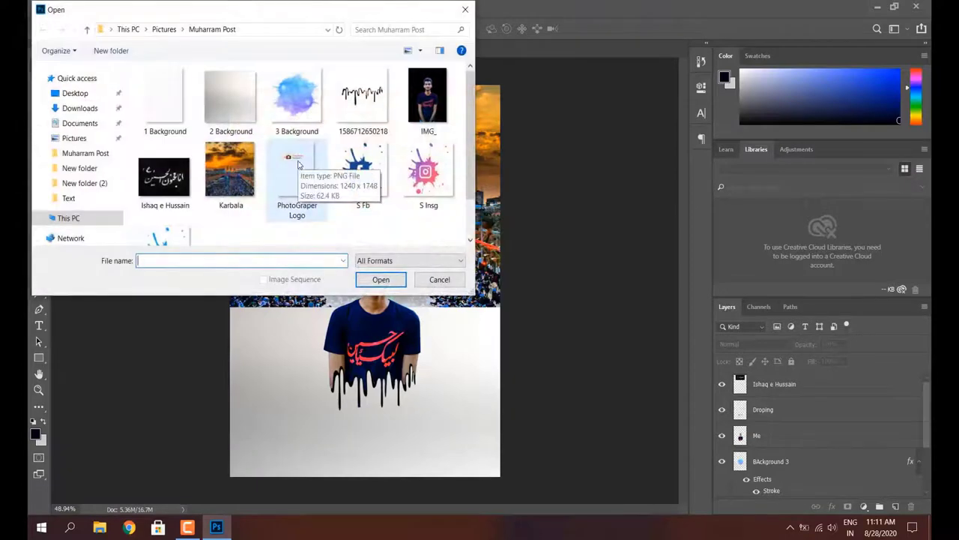
scroll(213, 193, down, 1)
scroll(213, 192, up, 1)
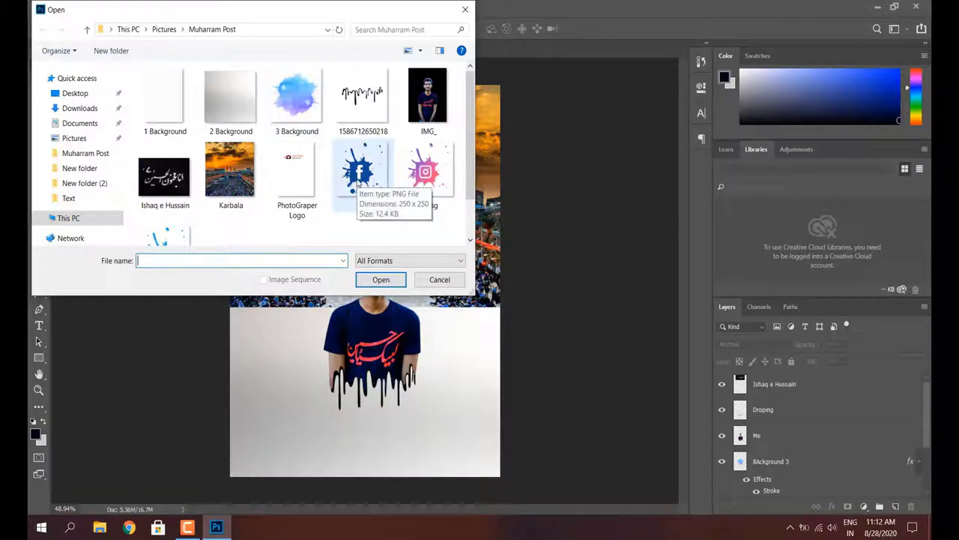
click(362, 172)
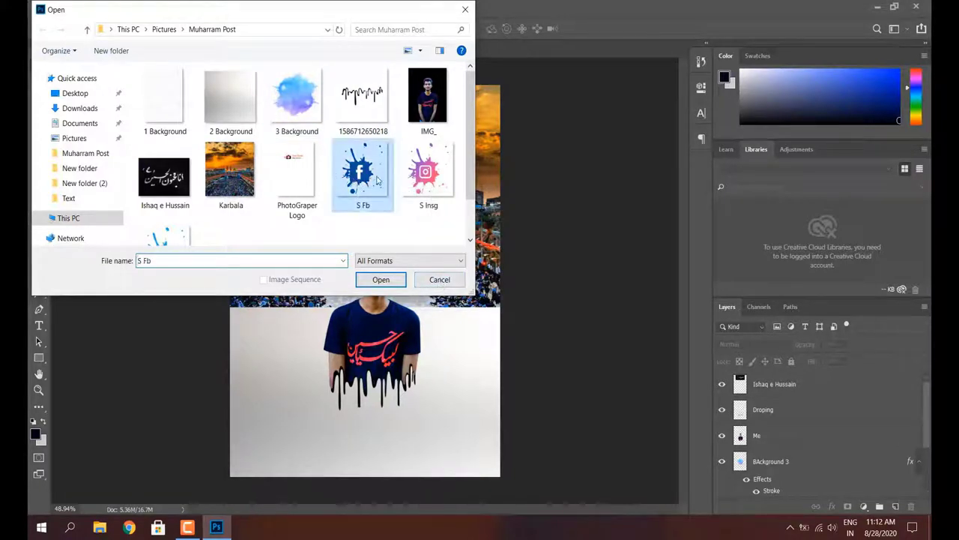
ctrl+click(428, 173)
ctrl+click(165, 236)
click(380, 280)
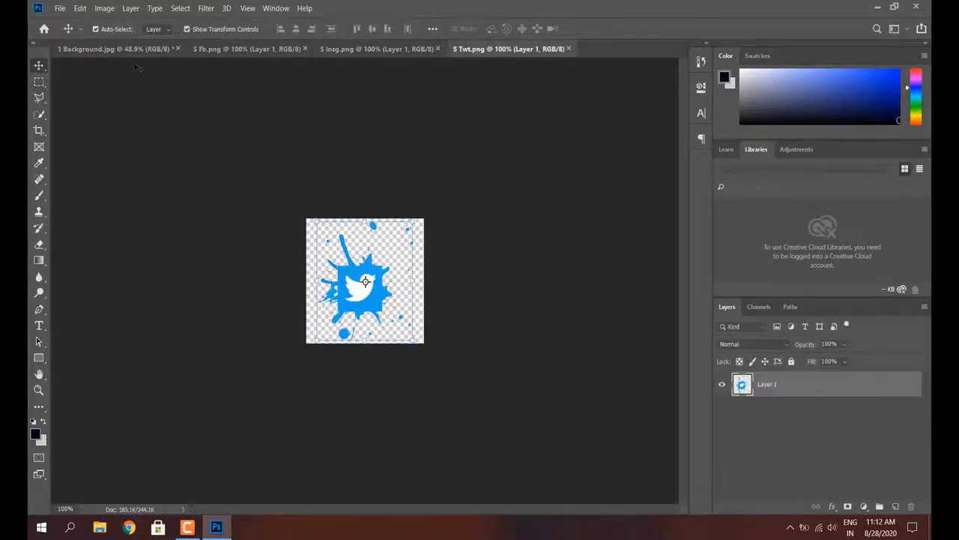
- Look over the Instagram and Facebook icon tabs, then return to the poster
click(411, 52)
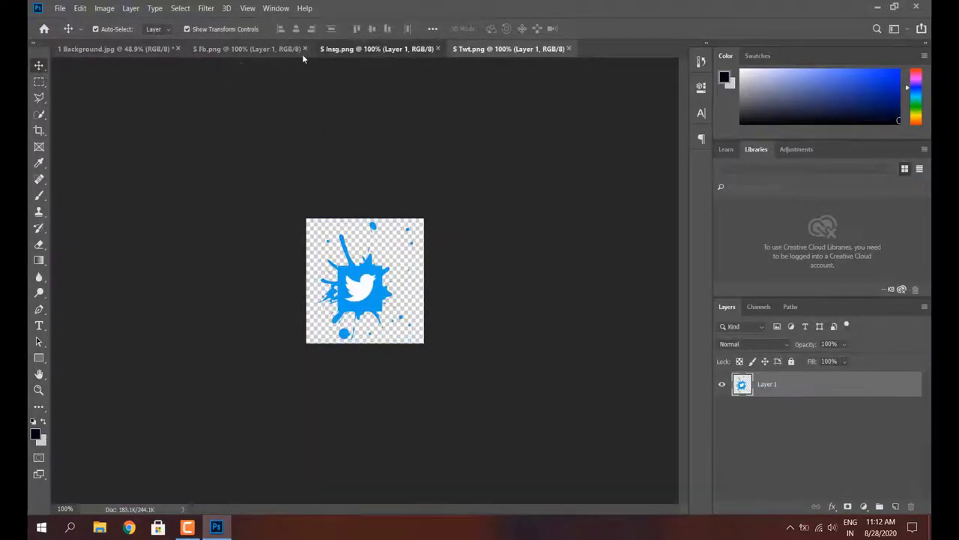
click(264, 49)
click(122, 49)
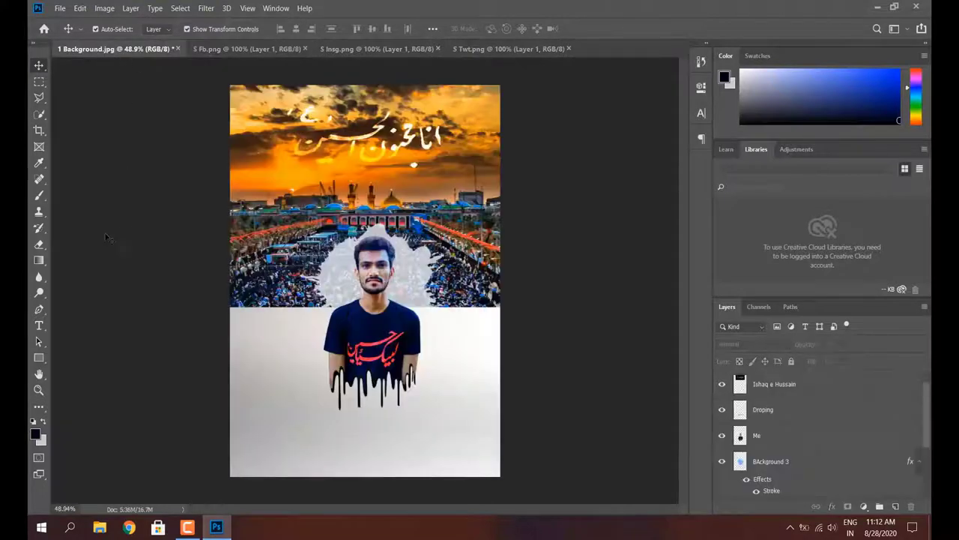
- Type the subject's full name as a text line below the shirt, correcting the typo
click(39, 326)
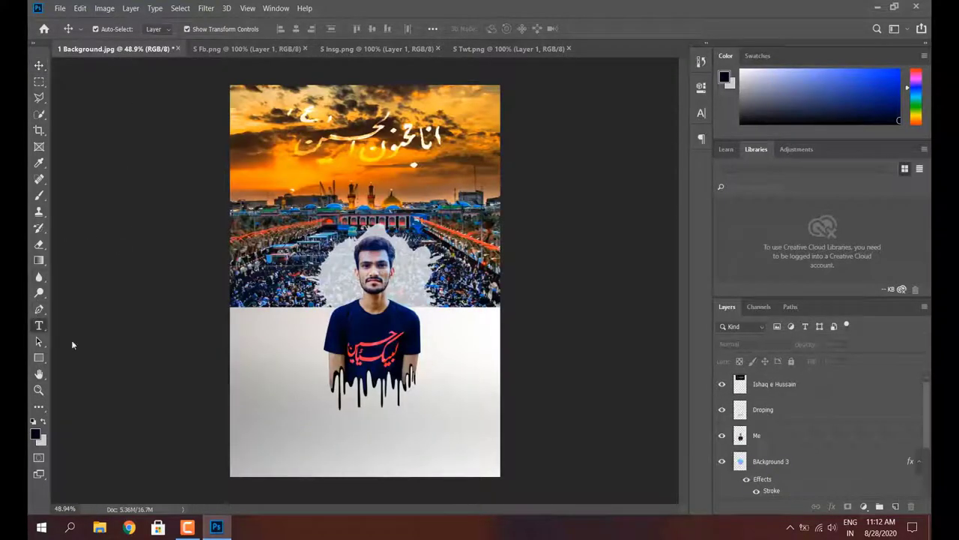
click(332, 424)
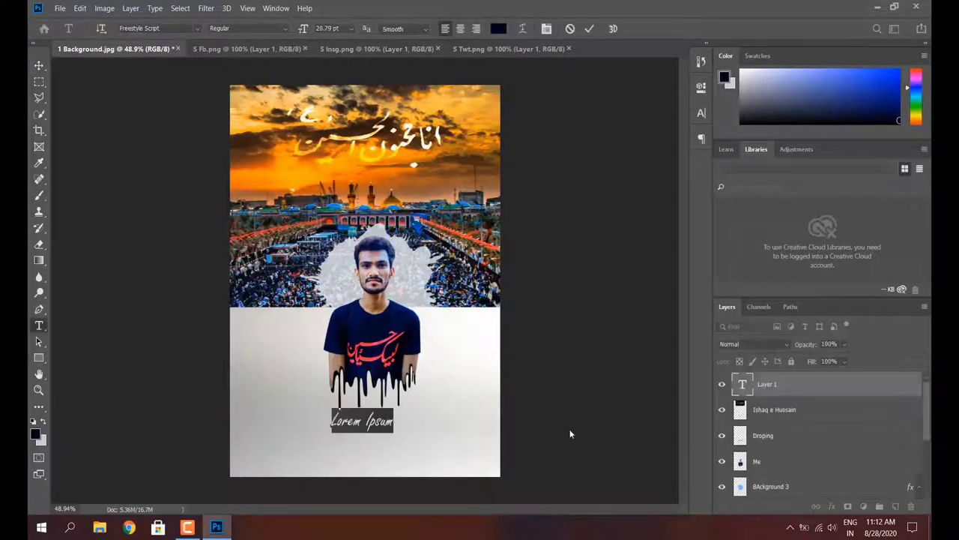
text(S)
text(y)
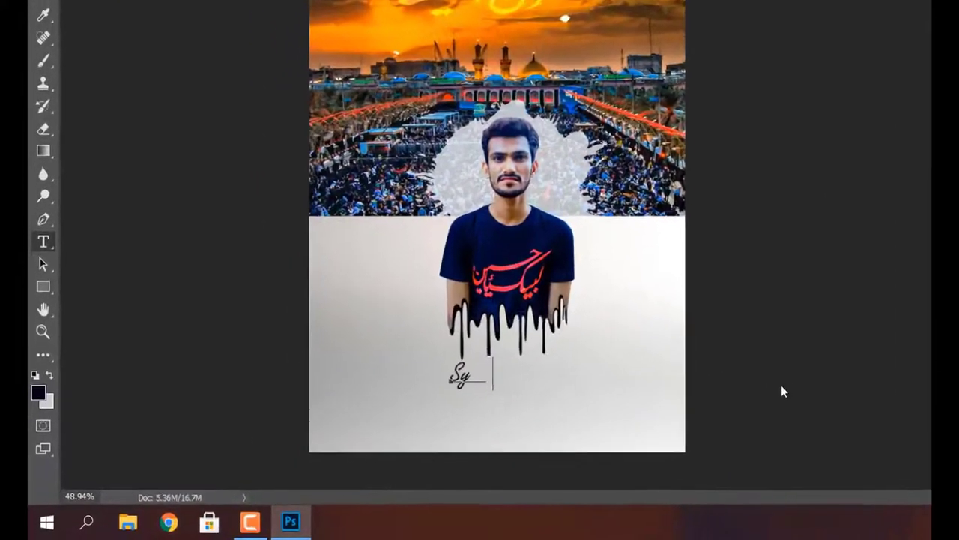
text(ed Ala)
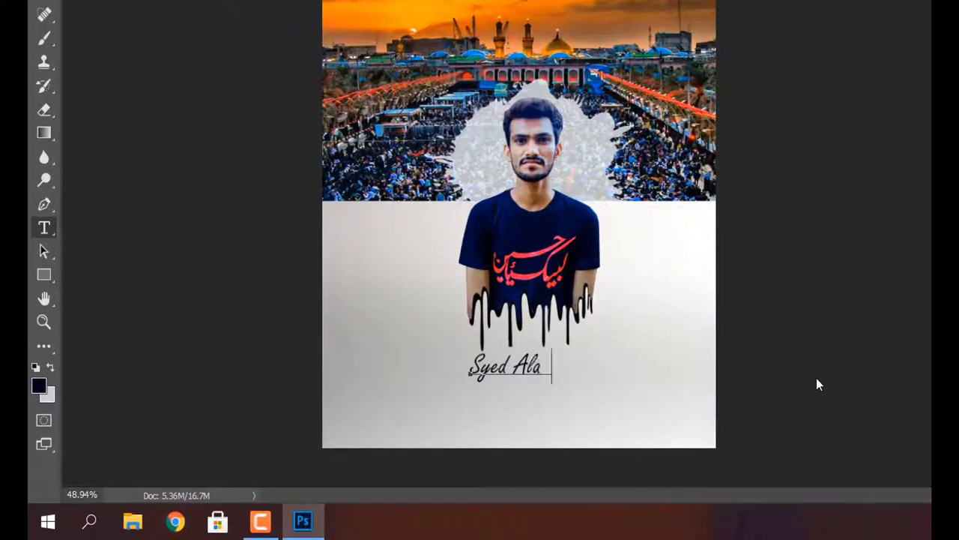
text(m dar H)
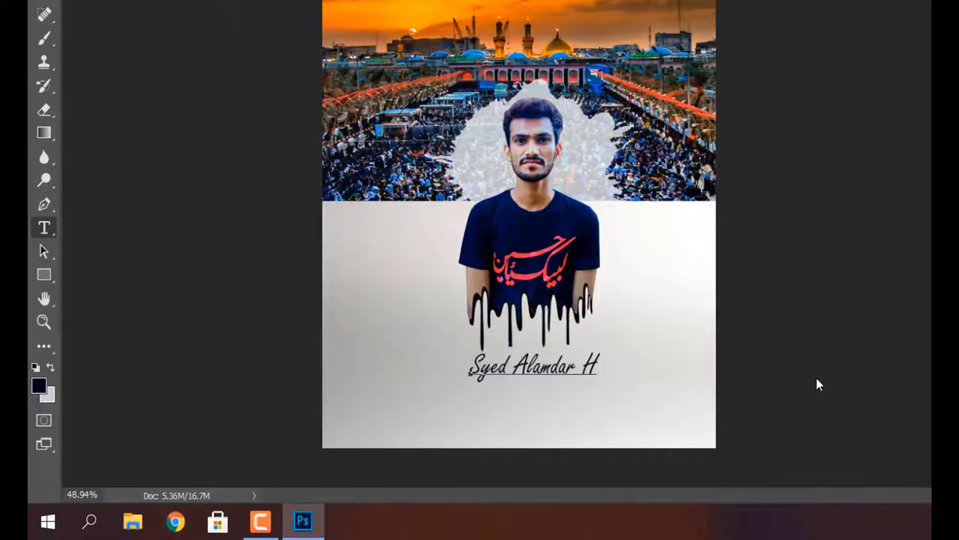
text(uds=)
key(BackSpace)
key(BackSpace)
text(ssa)
text(in)
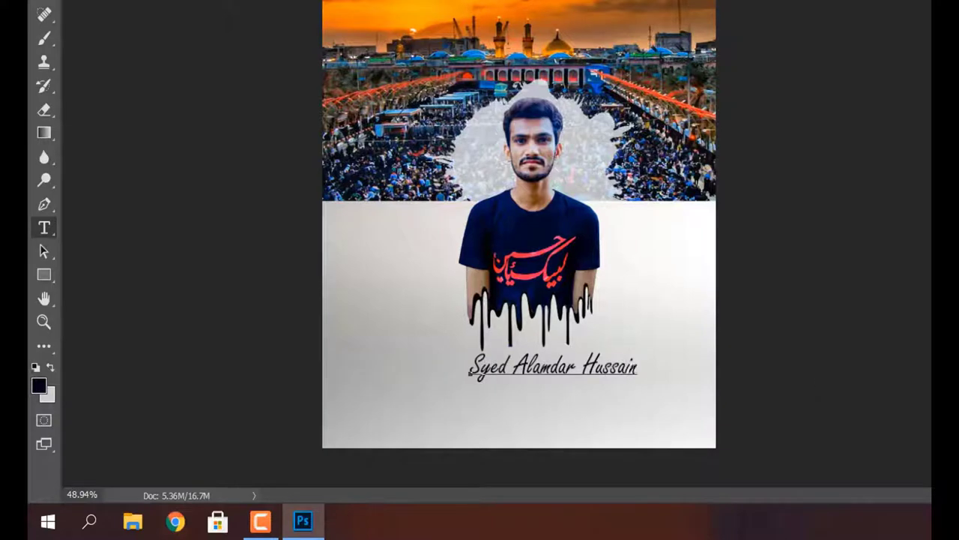
key(ctrl+Return)
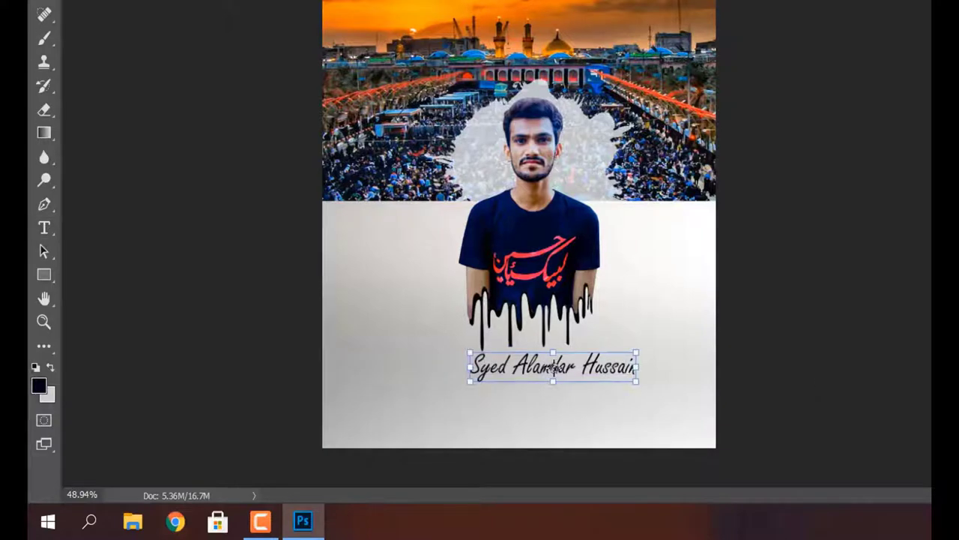
- Nudge the name into place beneath the drips, then select its full text for restyling
drag(549, 367, 534, 368)
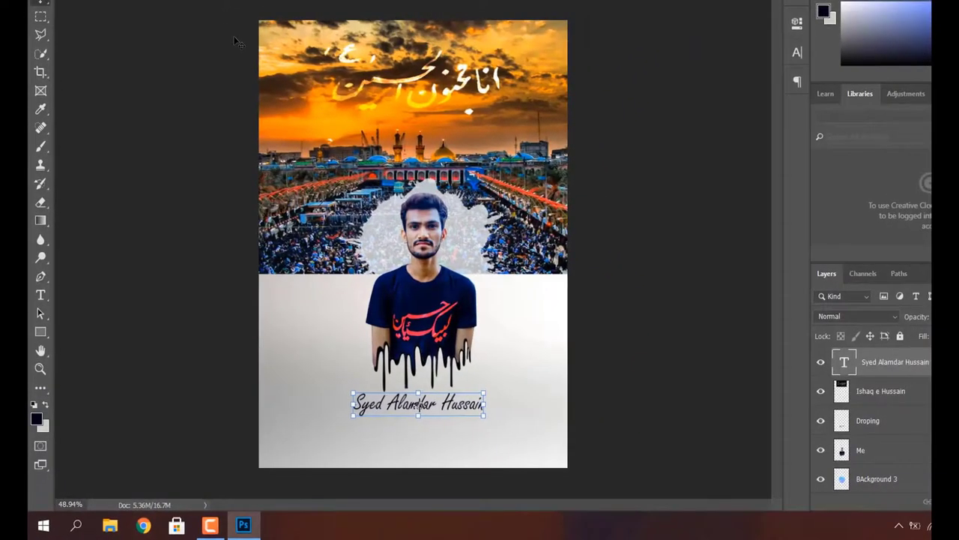
key(Left)
key(Left)
key(Left)
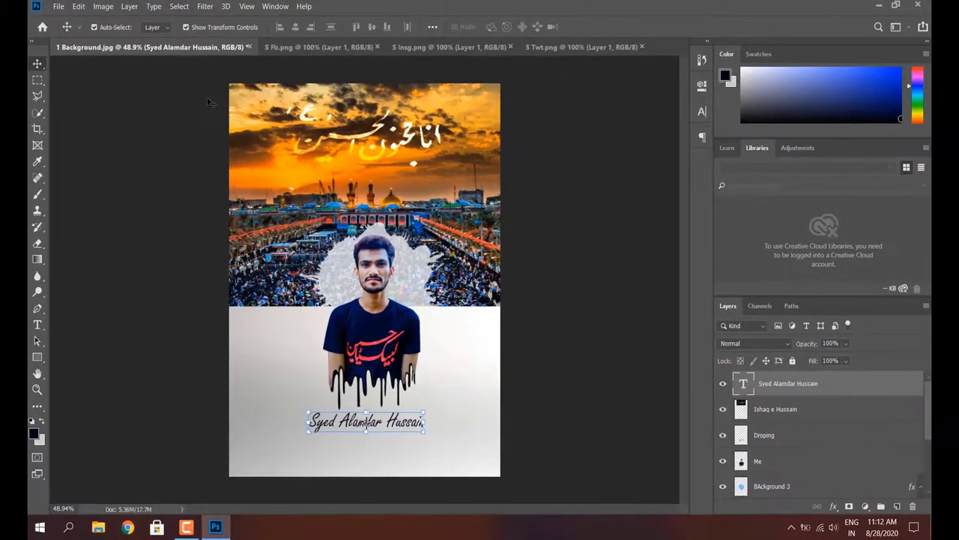
key(Left)
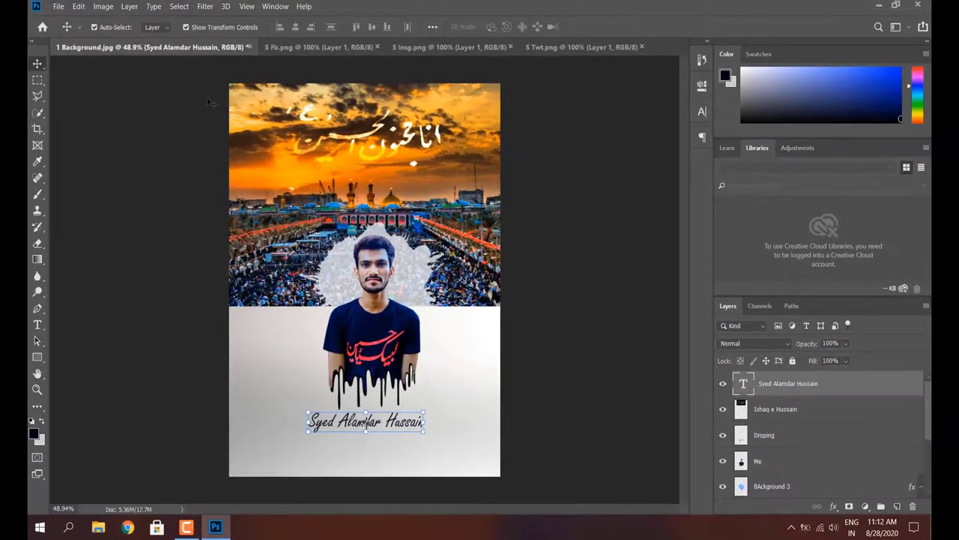
key(Left)
key(Left)
key(Left)
key(Right)
key(Right)
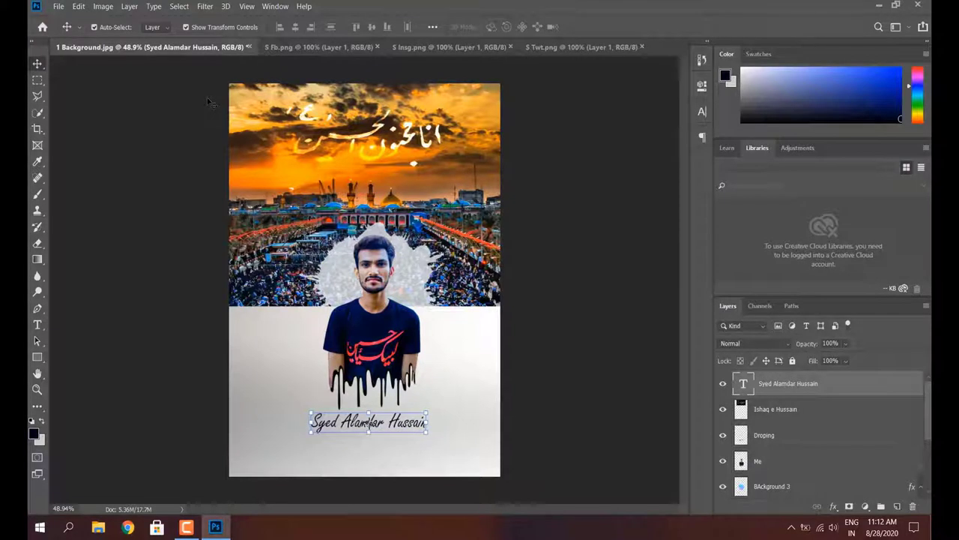
key(Right)
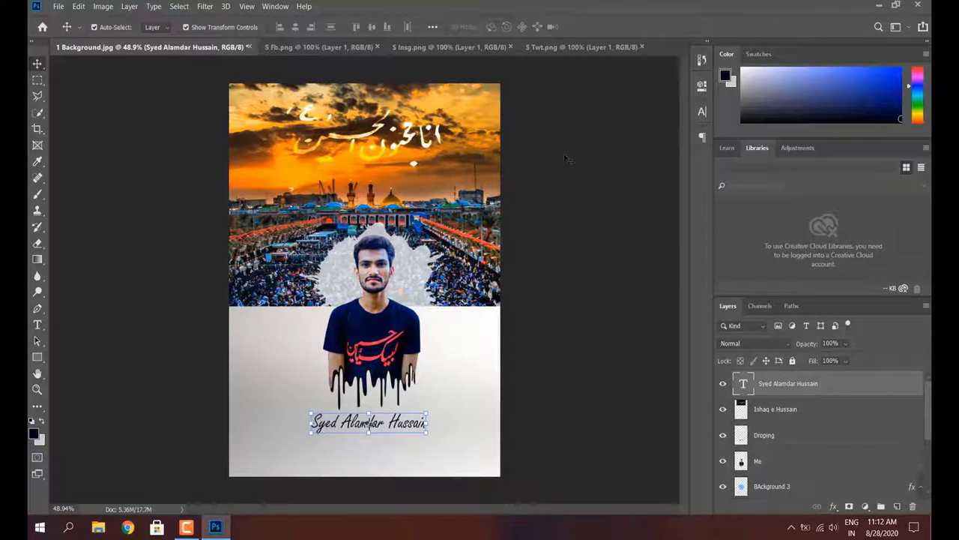
click(567, 158)
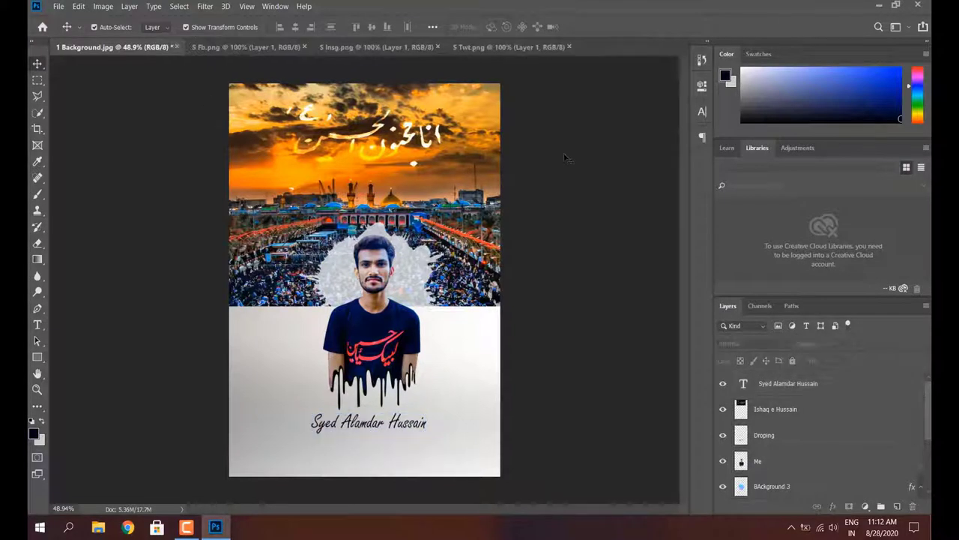
click(365, 427)
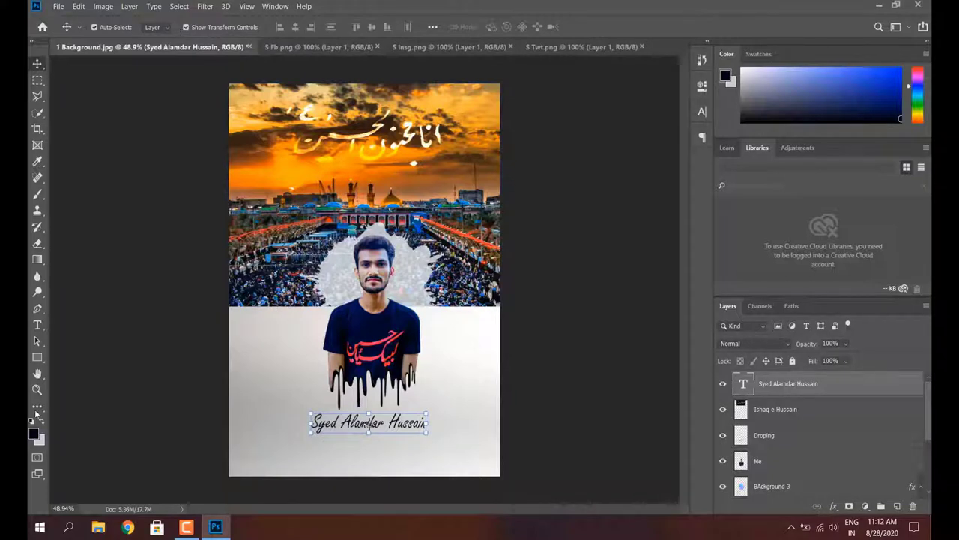
click(37, 324)
triple_click(350, 424)
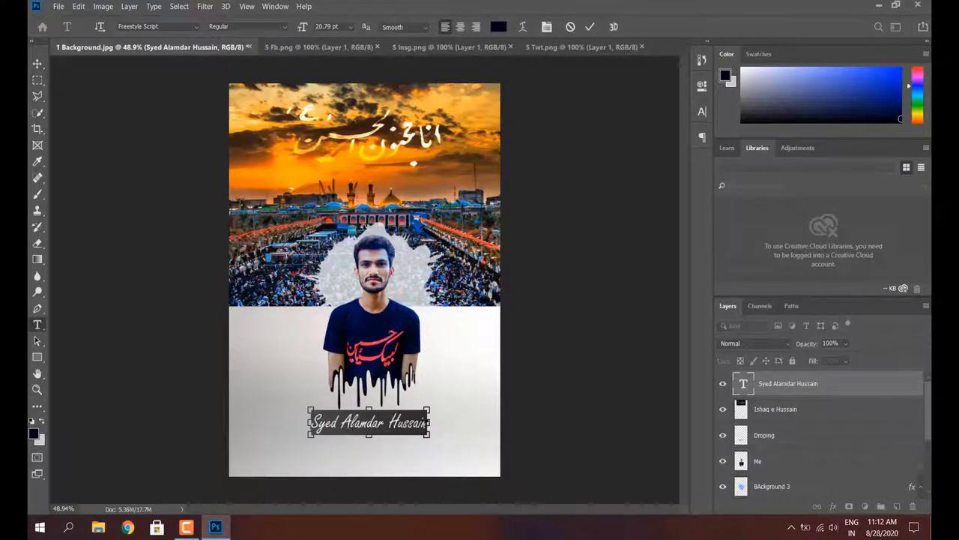
- Try other fonts on the name, then keep Freestyle Script
click(195, 27)
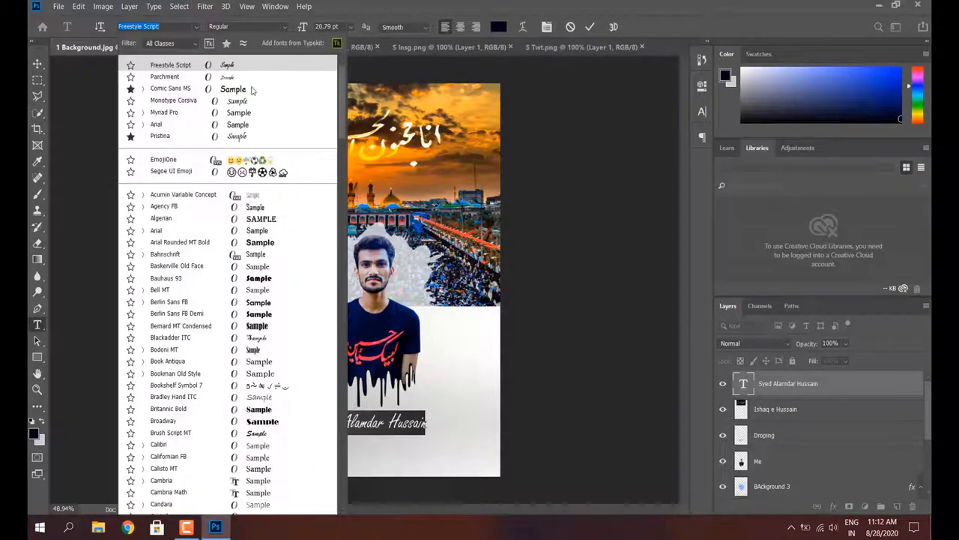
click(165, 112)
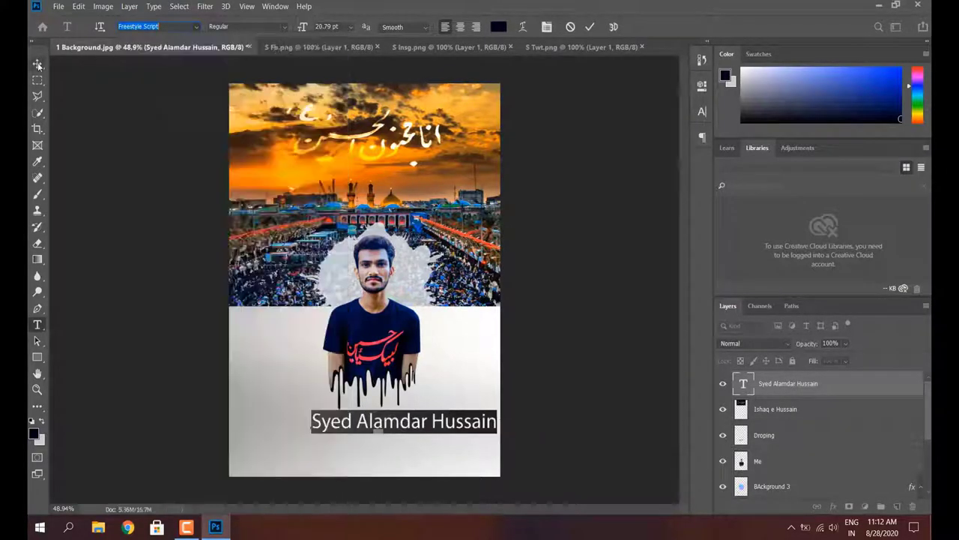
click(702, 111)
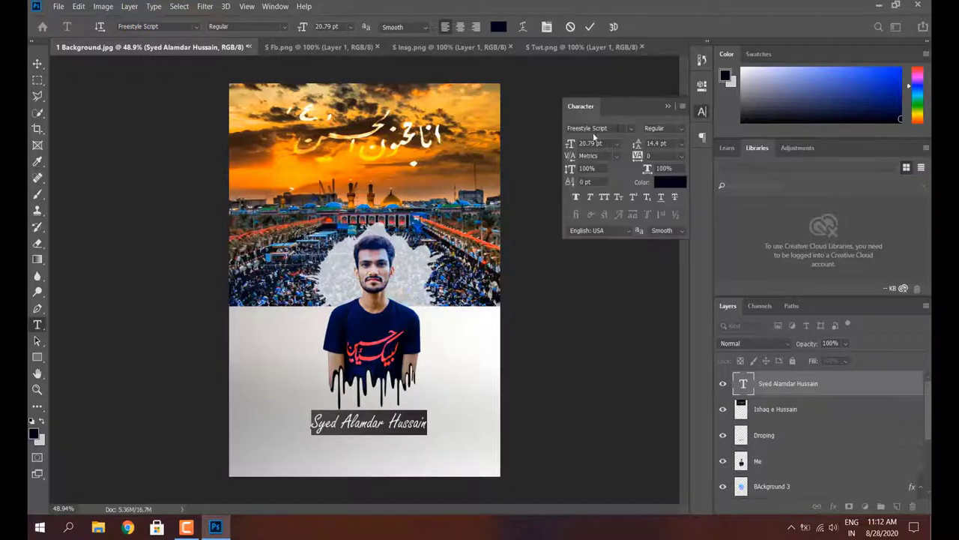
click(629, 129)
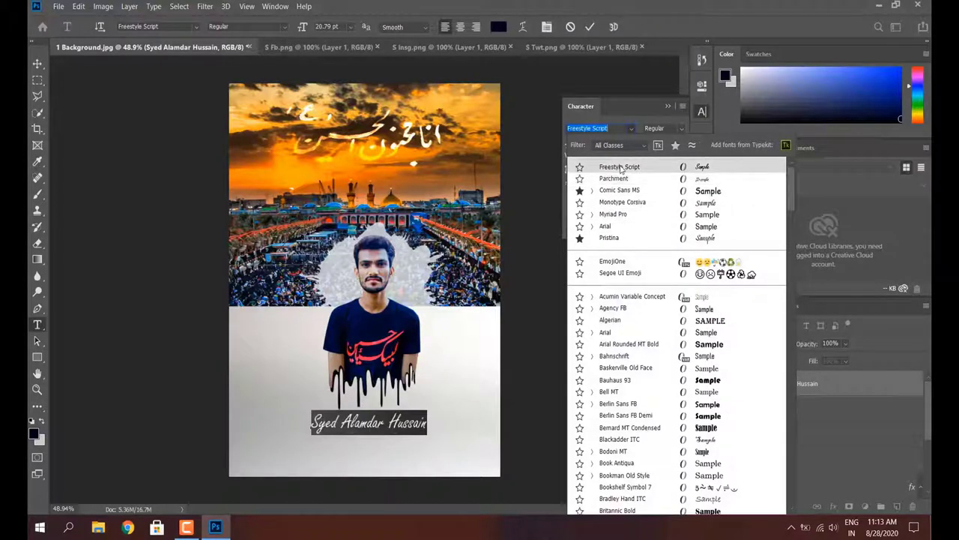
click(659, 171)
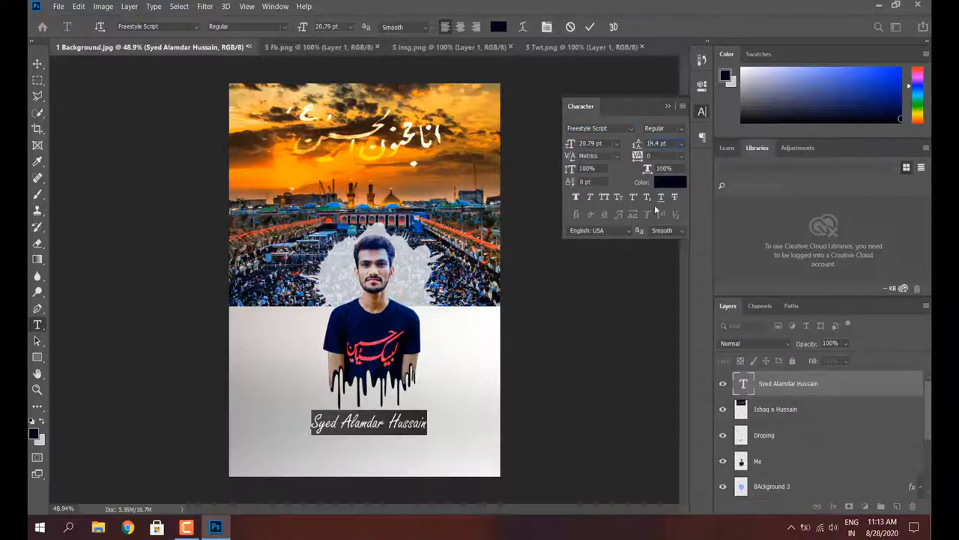
- Keep the name's dark text colour, commit the edit and bring up the S Fb.png document
click(663, 182)
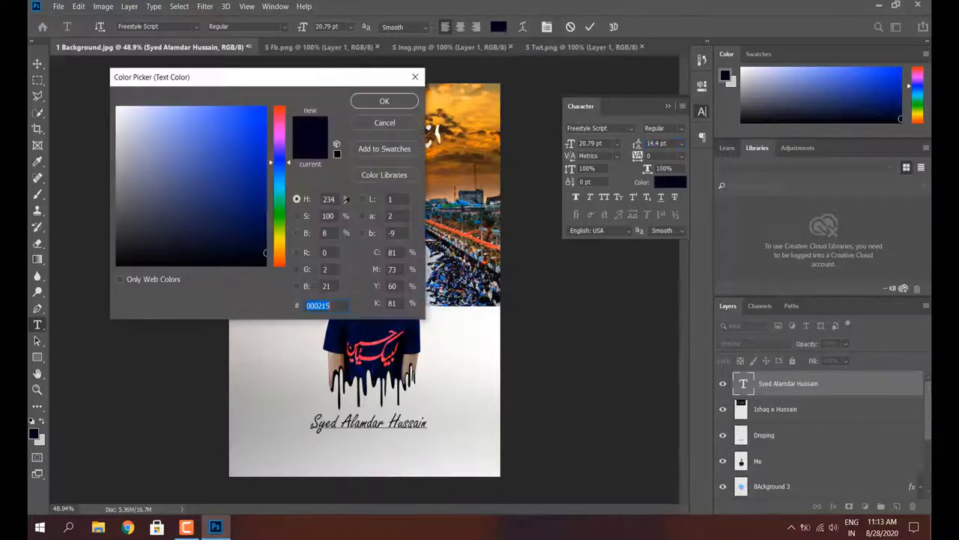
click(407, 105)
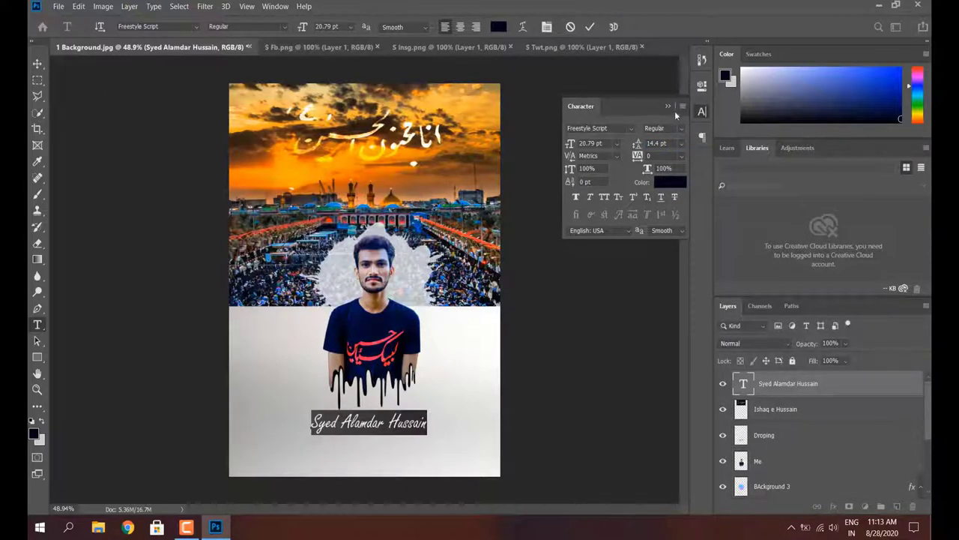
click(669, 106)
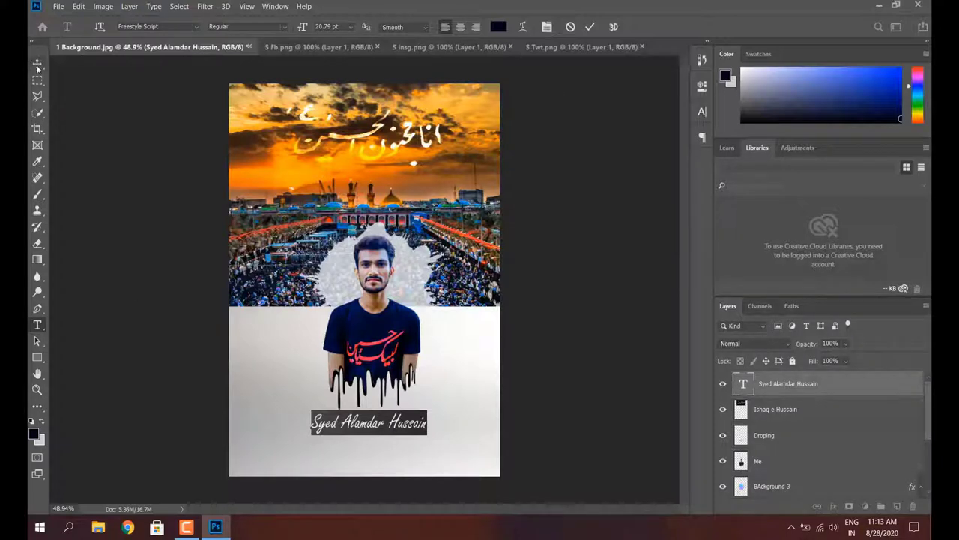
click(37, 64)
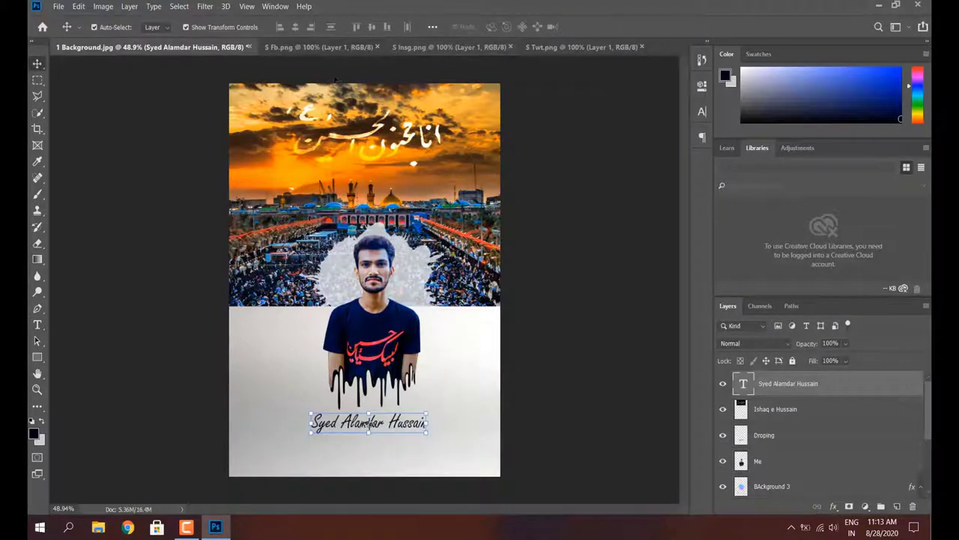
click(322, 46)
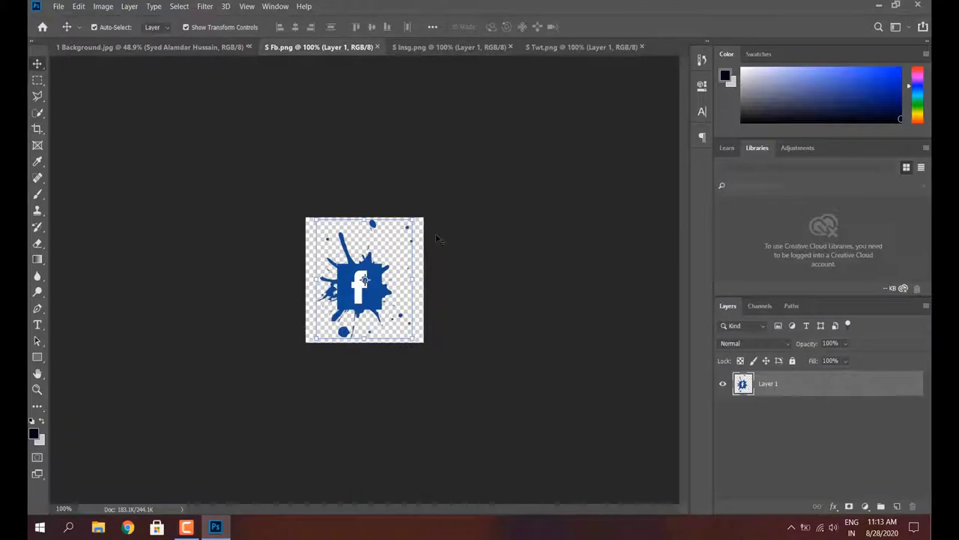
- Bring the Fb.png splash into the poster, scaled to 68% and placed under the name
key(ctrl+a)
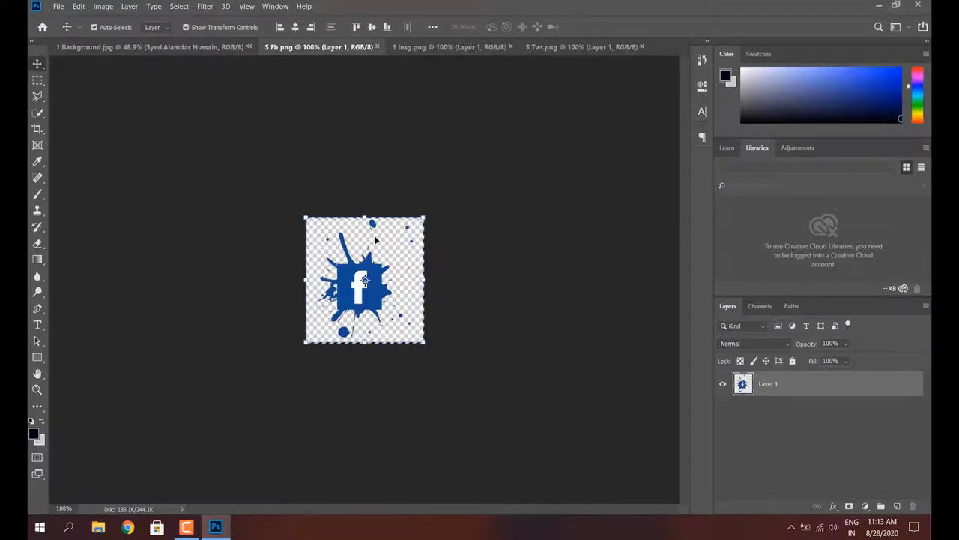
mouse_move(375, 239)
mouse_down()
mouse_move(183, 53)
mouse_move(305, 446)
mouse_up()
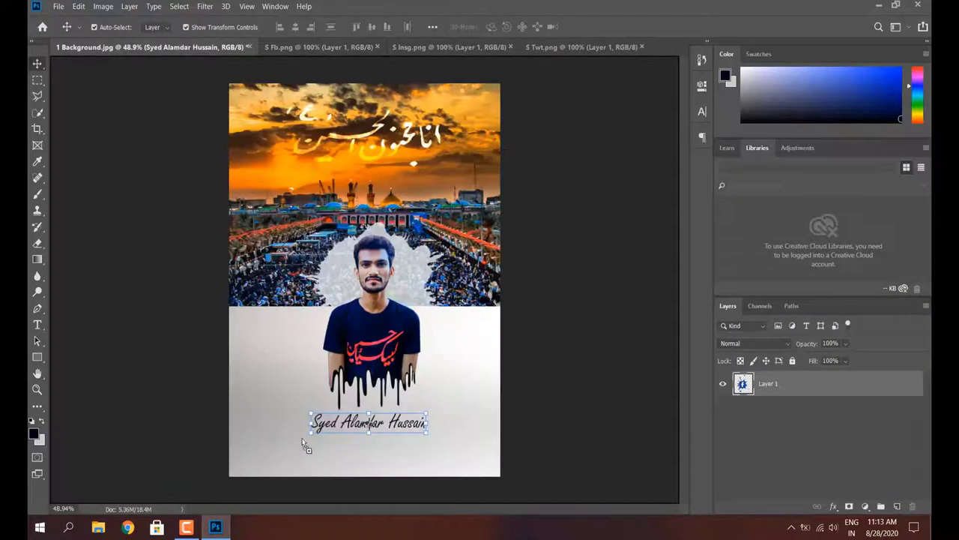
scroll(330, 450, up, 5)
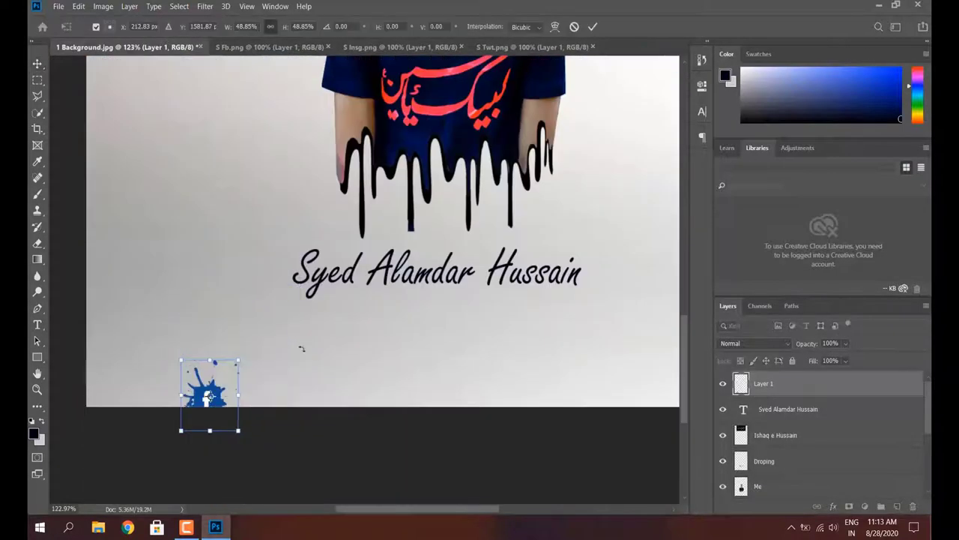
click(437, 269)
click(208, 394)
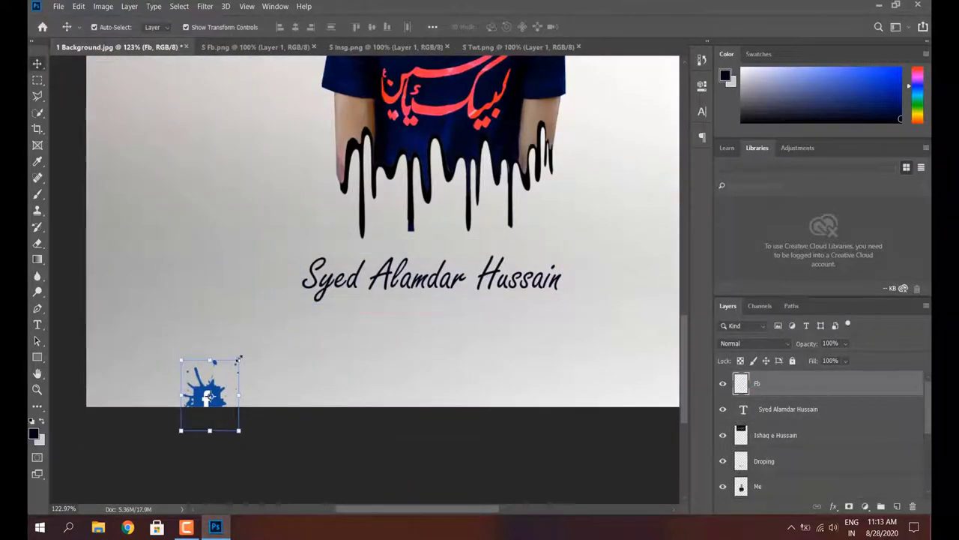
mouse_move(208, 393)
mouse_down()
mouse_move(238, 327)
mouse_move(186, 335)
mouse_up()
- Add the Facebook handle as 10 pt text beside the Facebook icon
click(38, 324)
click(217, 341)
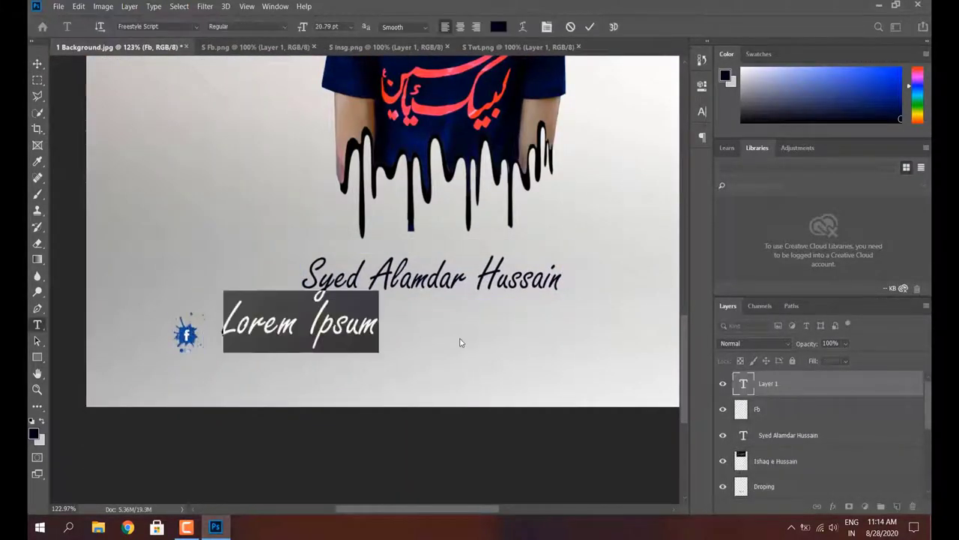
text(/SyedAlamdar110)
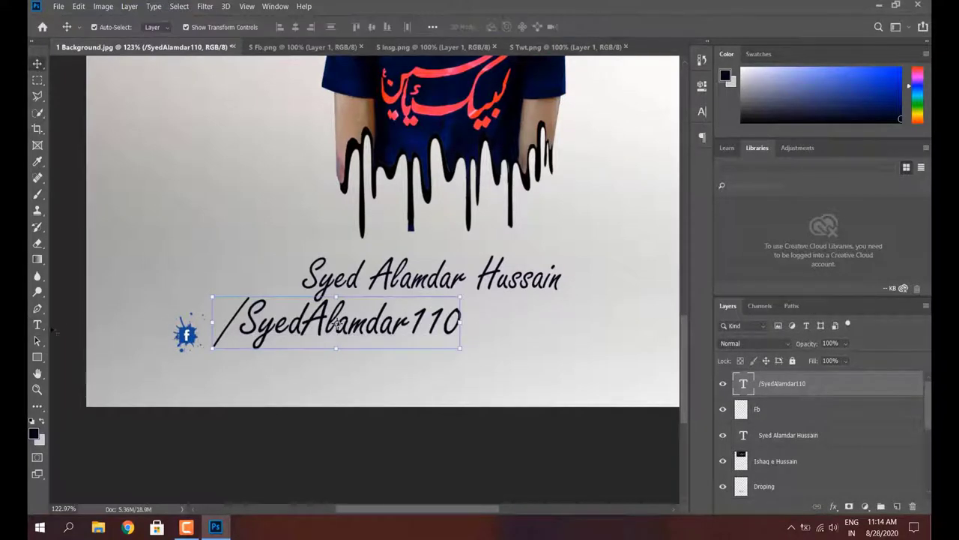
click(323, 26)
key(Return)
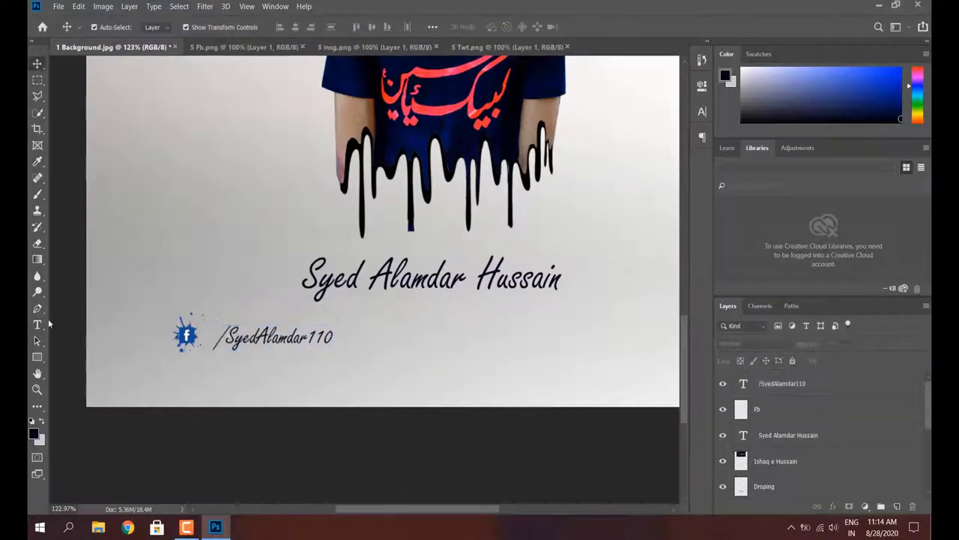
key(Escape)
- Colour the handle text blue, then bring the Insg.png icon into the poster
triple_click(269, 341)
click(33, 433)
click(382, 101)
click(37, 64)
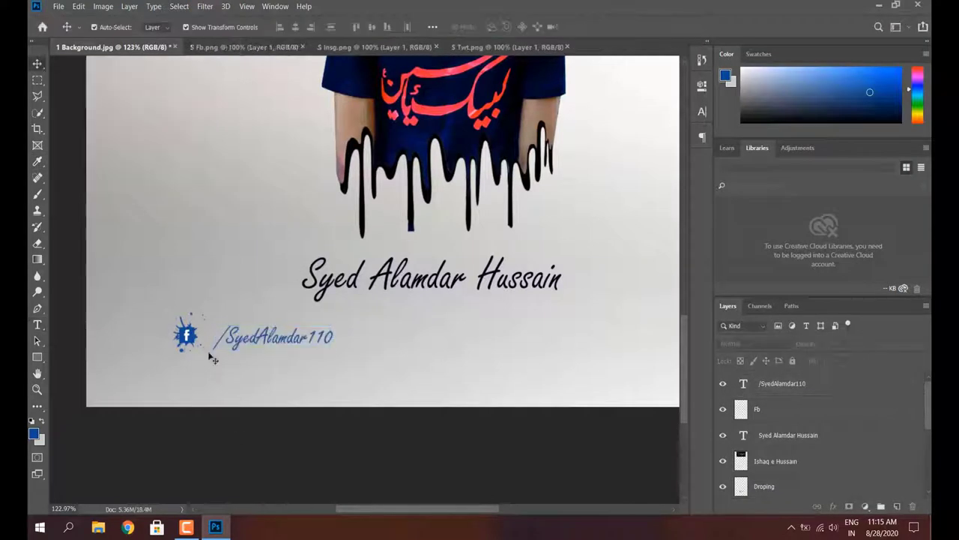
click(302, 46)
mouse_move(296, 70)
mouse_down()
mouse_move(391, 325)
mouse_move(424, 331)
mouse_up()
- Place the Instagram icon and a pink copy of the handle beside it
key(Return)
double_click(768, 384)
text(Insta)
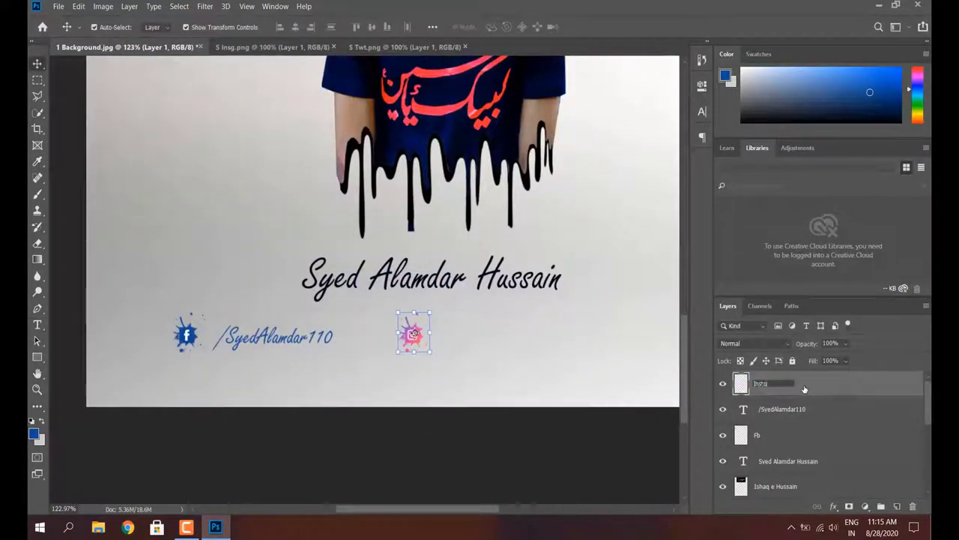
click(302, 338)
mouse_move(303, 339)
mouse_down()
mouse_move(541, 339)
mouse_move(531, 339)
mouse_up()
double_click(510, 337)
click(33, 433)
click(270, 120)
key(Return)
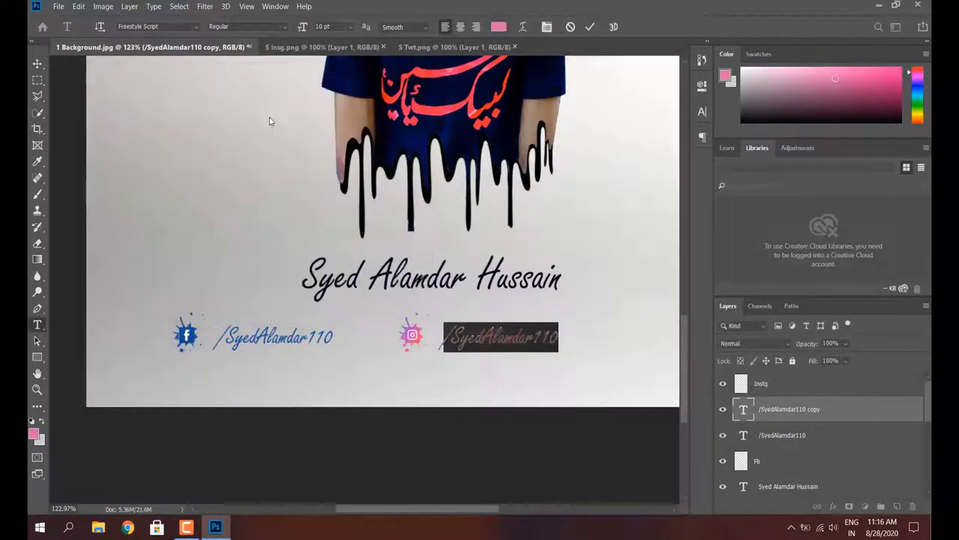
click(590, 26)
- Place the scaled Twitter icon in the row and copy the handle next to it
click(456, 46)
key(v)
drag(407, 210, 520, 352)
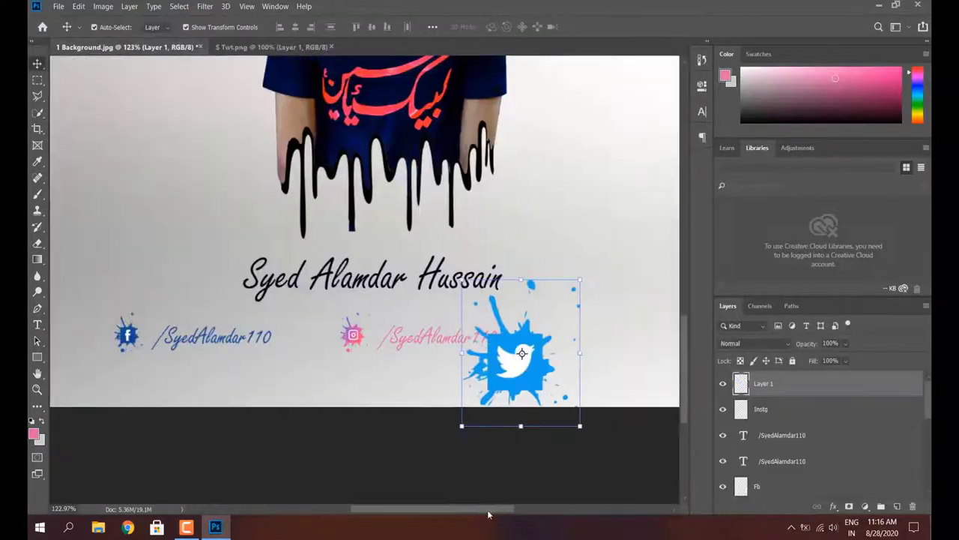
drag(488, 514, 499, 514)
drag(542, 426, 540, 364)
key(Return)
drag(791, 434, 791, 395)
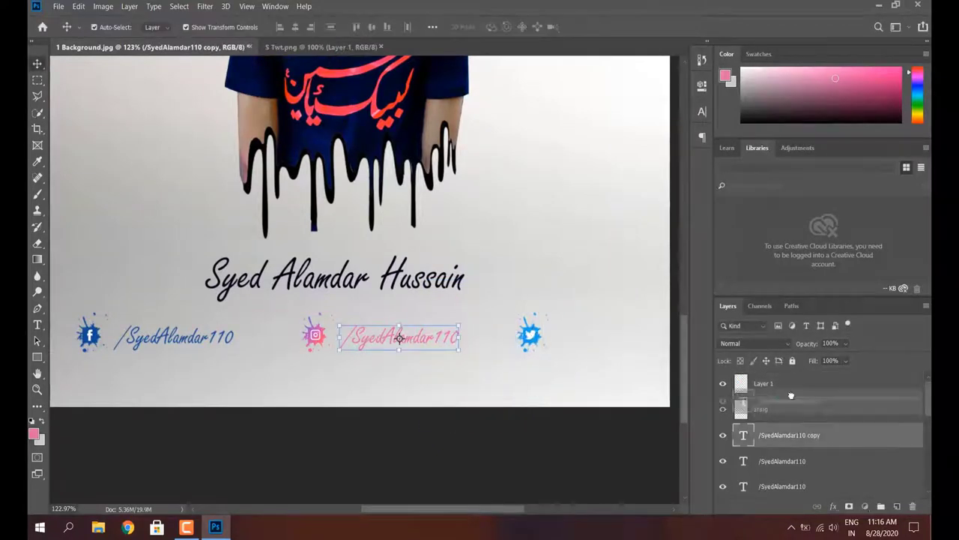
drag(399, 337, 604, 337)
scroll(604, 337, left, 3)
- Recolour the handle copy beside the Twitter icon blue
click(761, 435)
shift+click(772, 461)
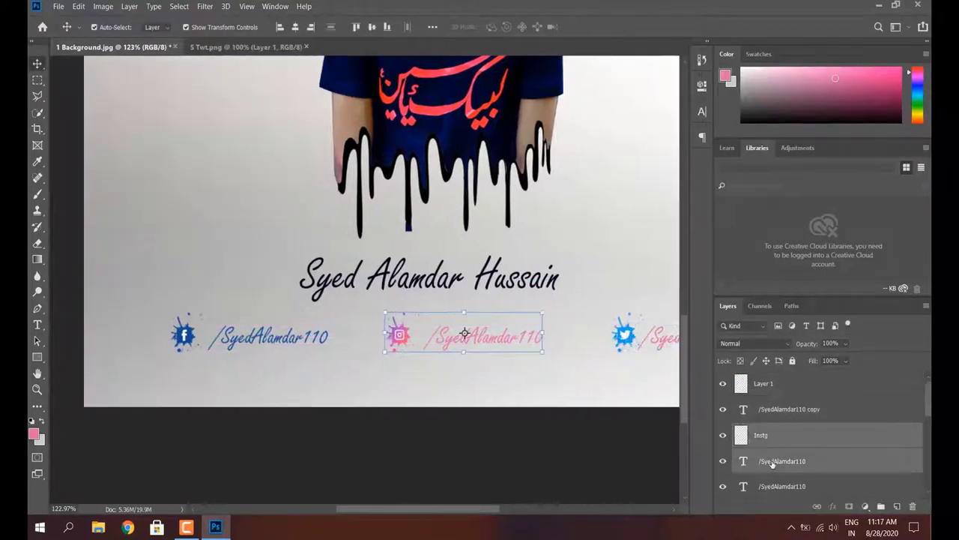
double_click(743, 409)
click(33, 433)
click(385, 100)
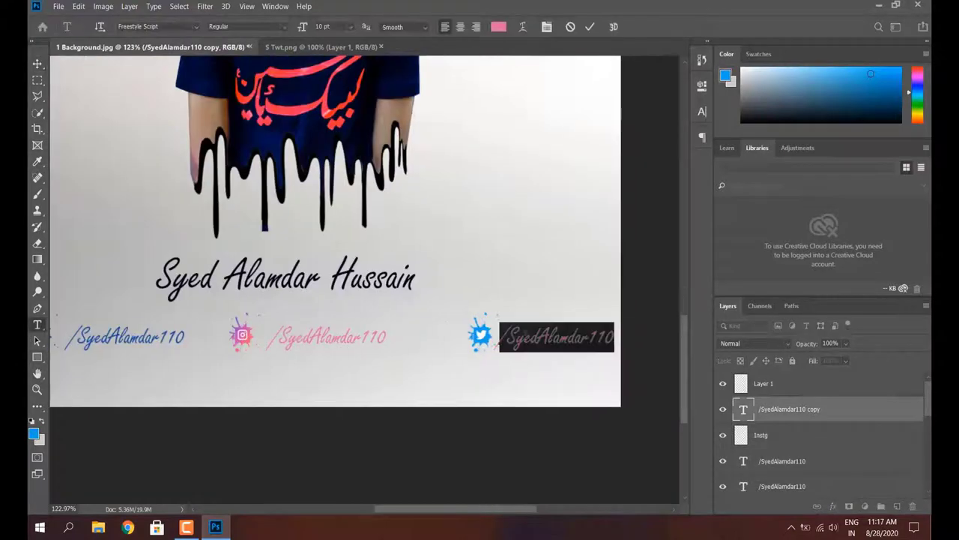
click(33, 433)
click(385, 100)
- Rename the icon layer 'Twitter' and nudge the Twitter icon and handle left into the row
double_click(764, 384)
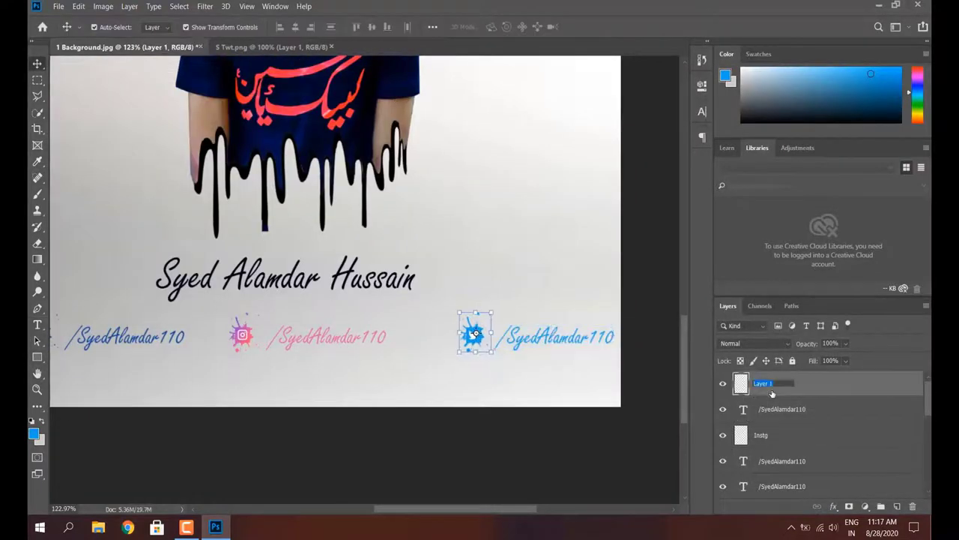
text(Twitter)
shift+click(779, 486)
key(ctrl+0)
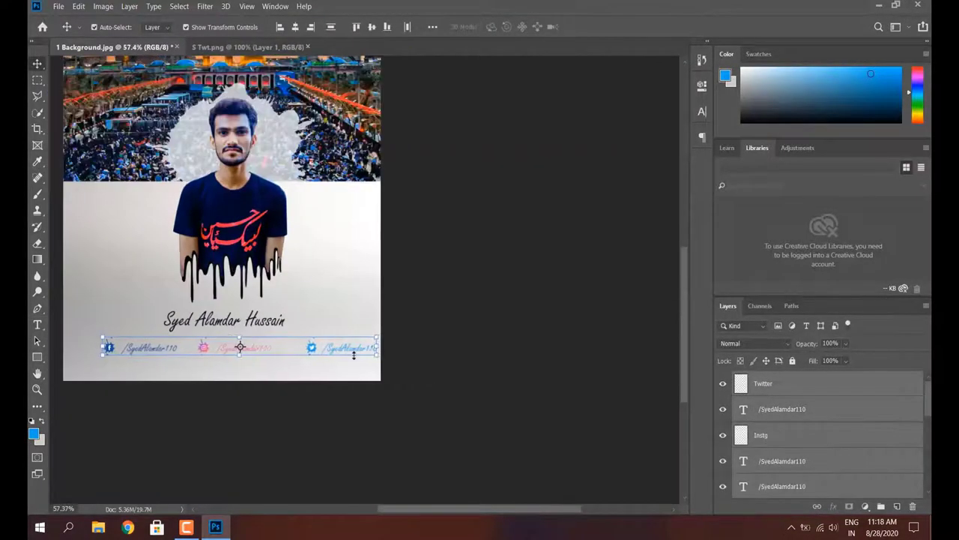
click(795, 385)
key(shift+Left)
key(shift+Left)
key(shift+Left)
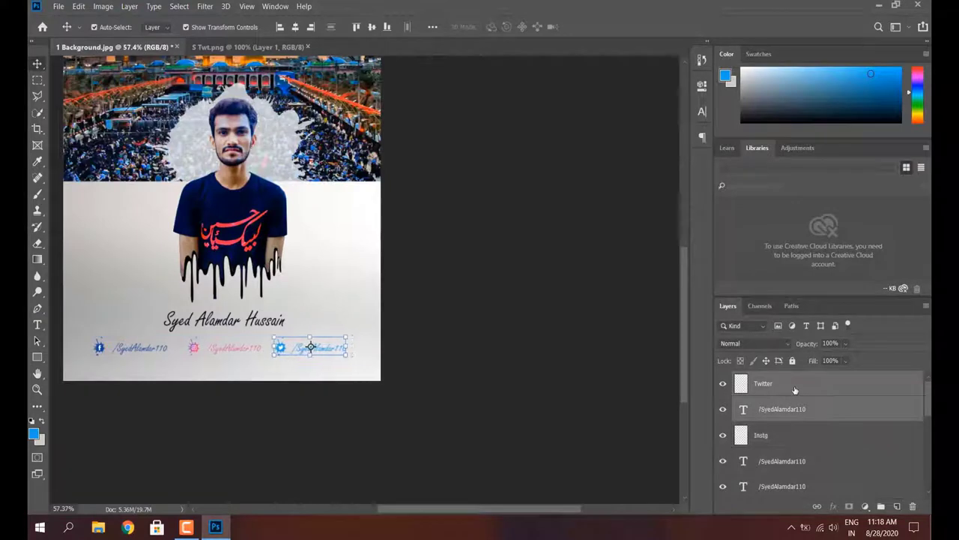
click(487, 318)
scroll(487, 318, down, 2)
scroll(495, 317, up, 1)
scroll(495, 318, up, 1)
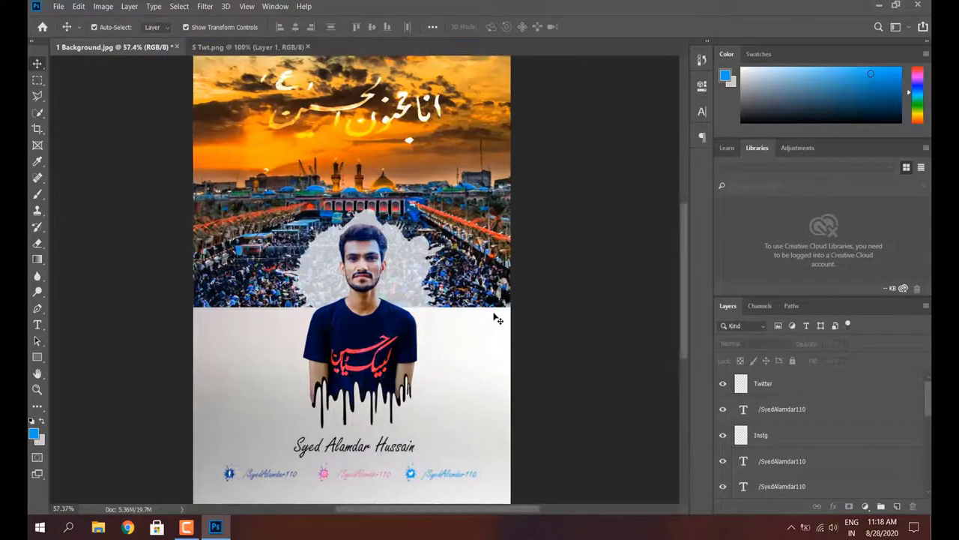
scroll(495, 317, down, 1)
- Add a red (#e12b3c) credit line 'Photoshot:' followed by the photographer's name below the handles
click(43, 328)
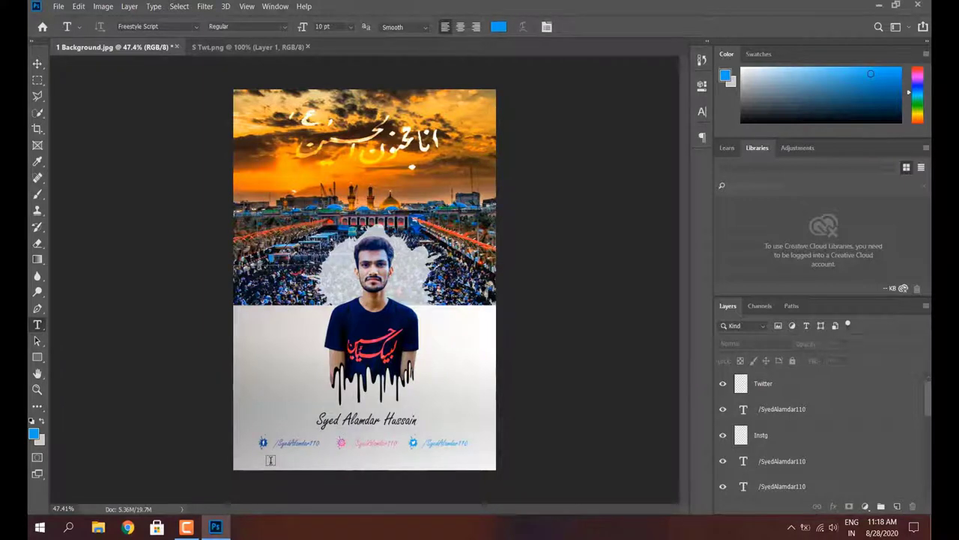
click(270, 460)
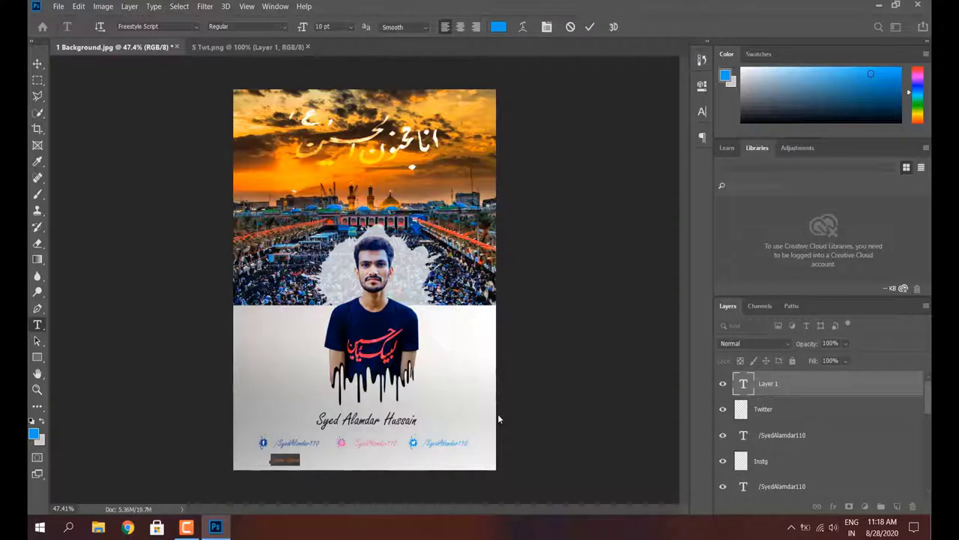
key(Left)
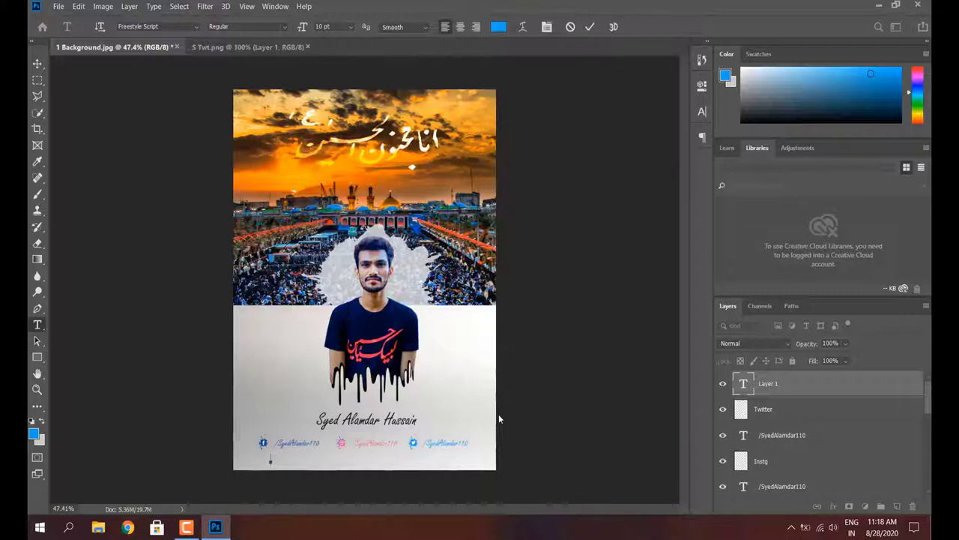
click(499, 27)
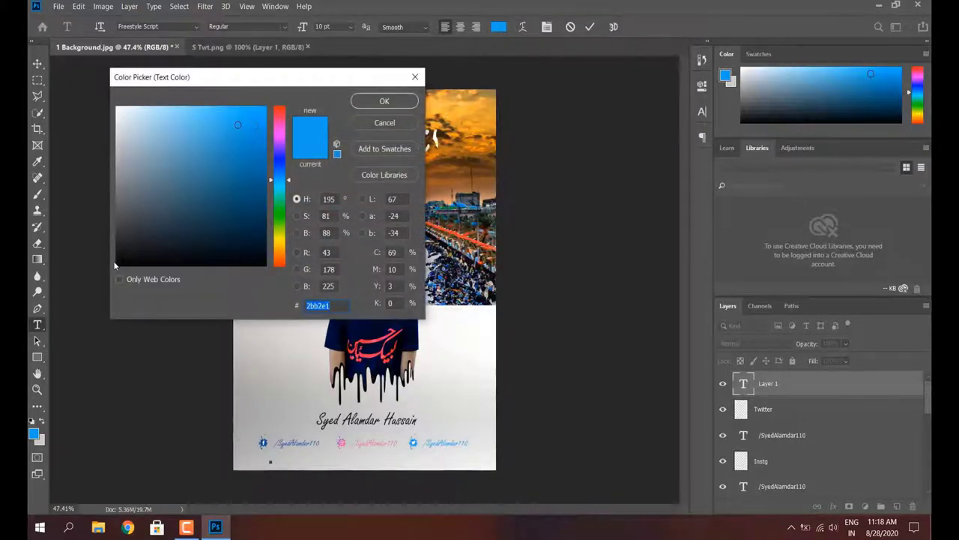
click(284, 112)
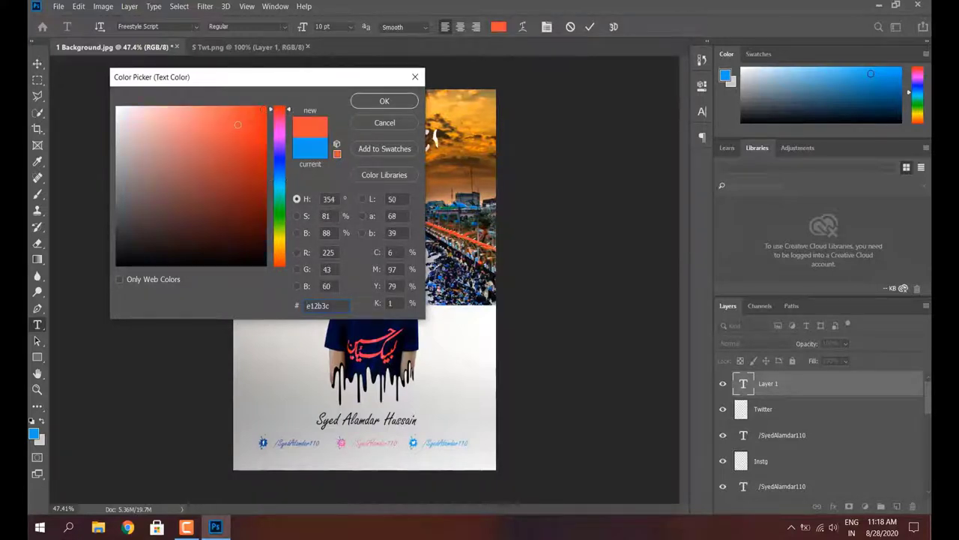
click(384, 100)
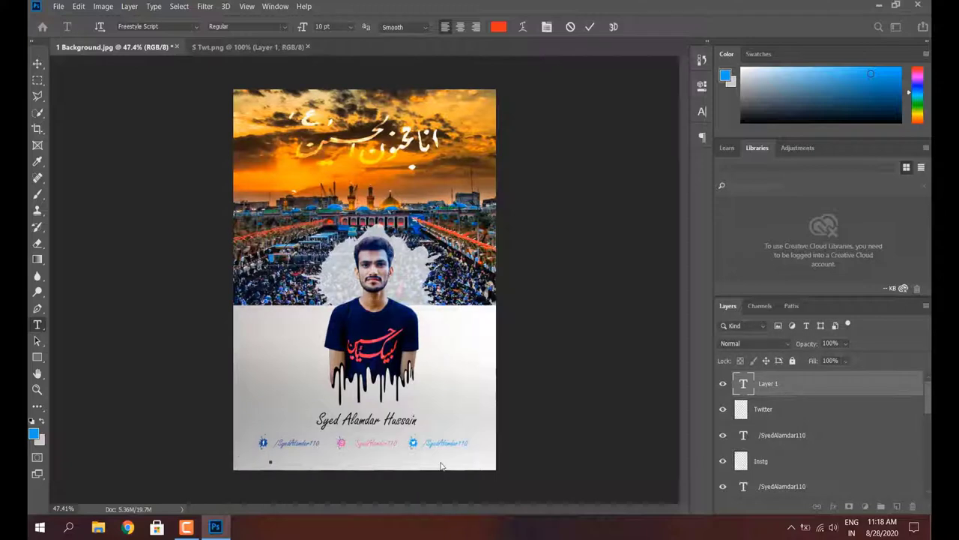
scroll(296, 409, up, 3)
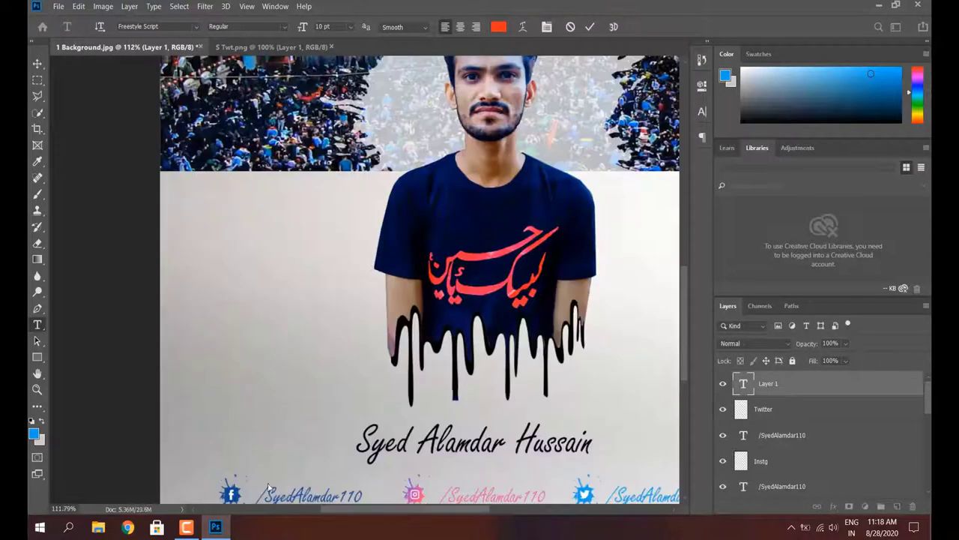
scroll(296, 408, up, 2)
text(Photoshot:)
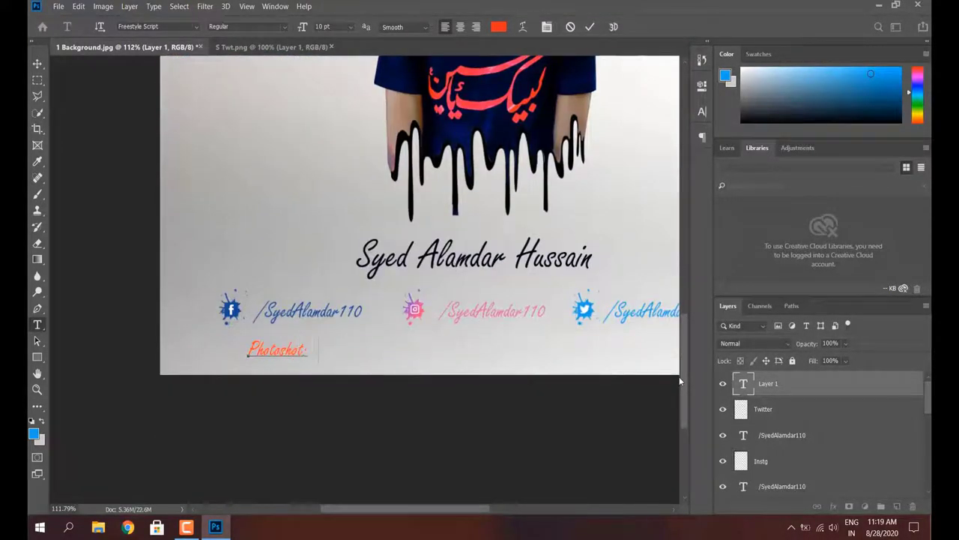
text( Syed Ali Hassan)
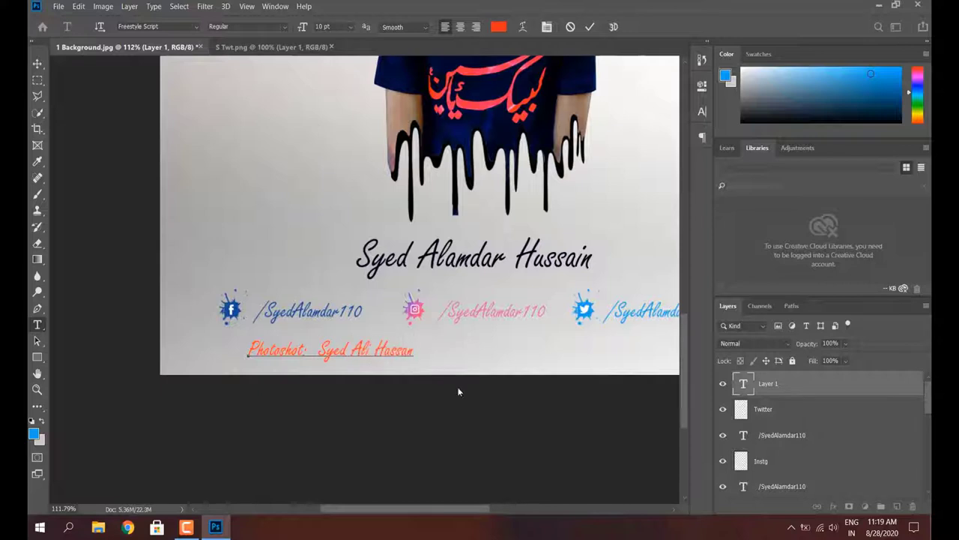
- Set 'Photoshot:' in Comic Sans MS and shift the credit line left
drag(310, 349, 249, 349)
click(702, 111)
click(631, 129)
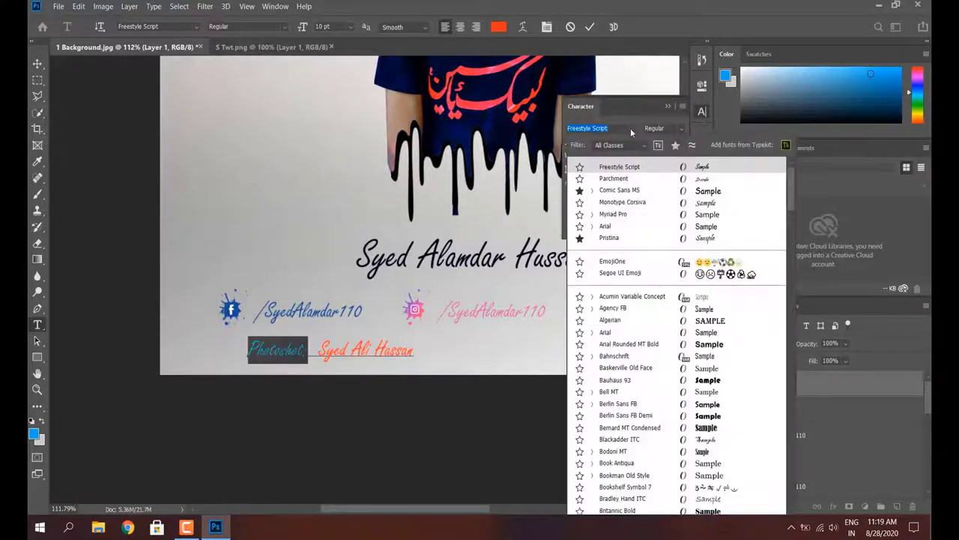
click(627, 190)
key(ctrl+Return)
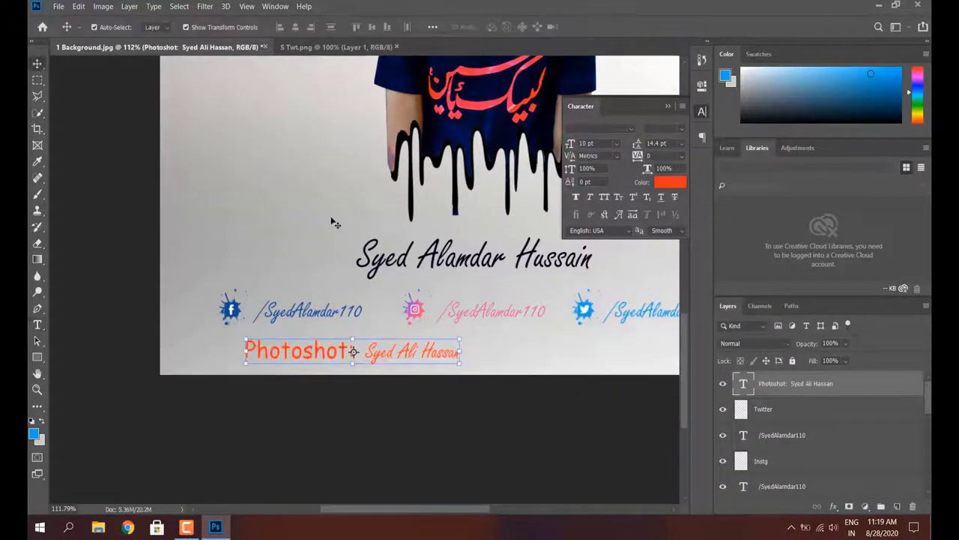
drag(381, 350, 311, 357)
- Duplicate the credit to the right and retype it as the 'Edit:' credit with the editor's name
key(ctrl+j)
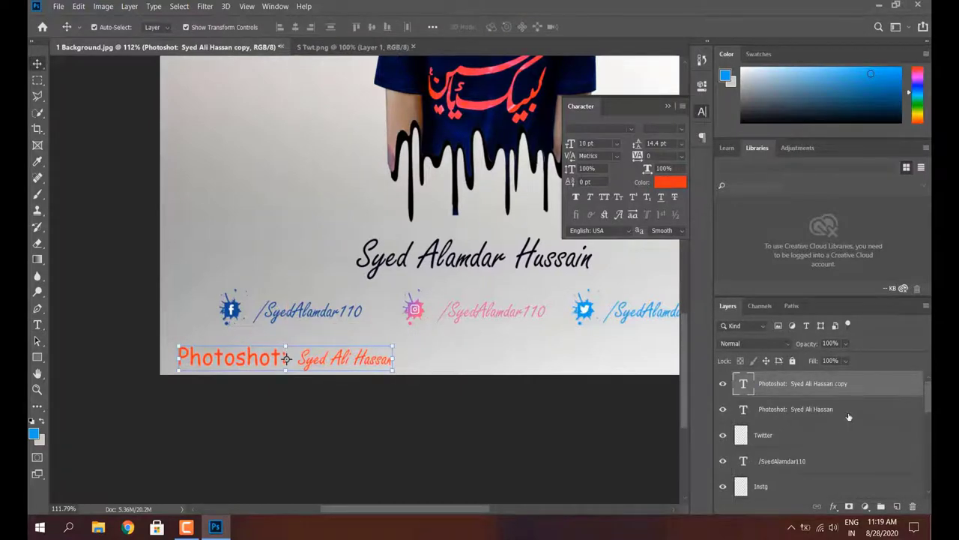
drag(386, 368, 659, 368)
drag(479, 508, 504, 508)
drag(446, 359, 342, 358)
text(t)
text(Edit)
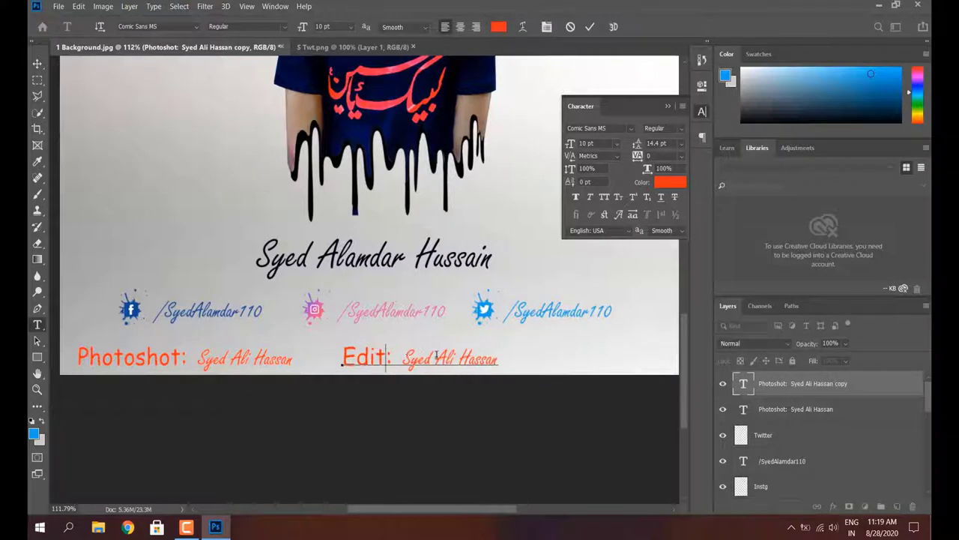
drag(497, 358, 402, 359)
text(Wing Alamdar)
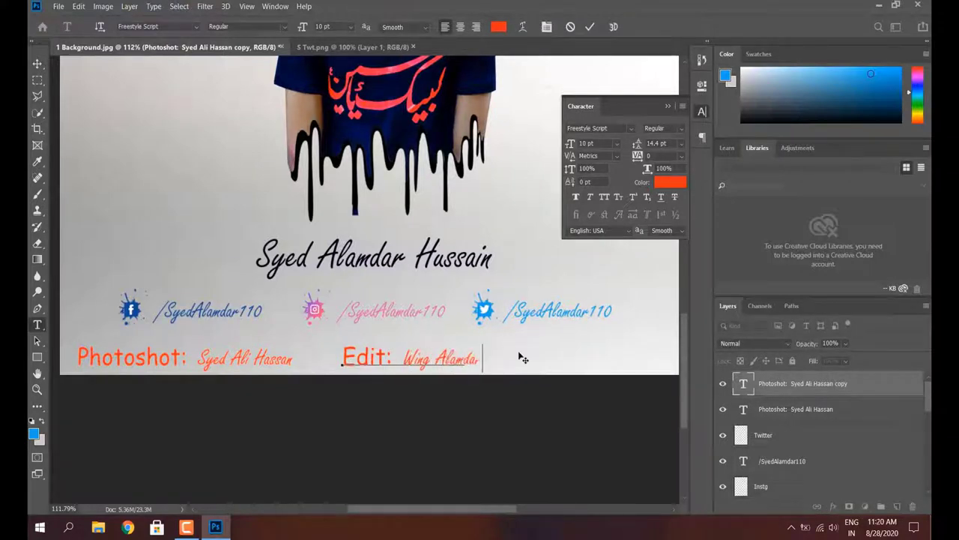
click(667, 106)
click(37, 63)
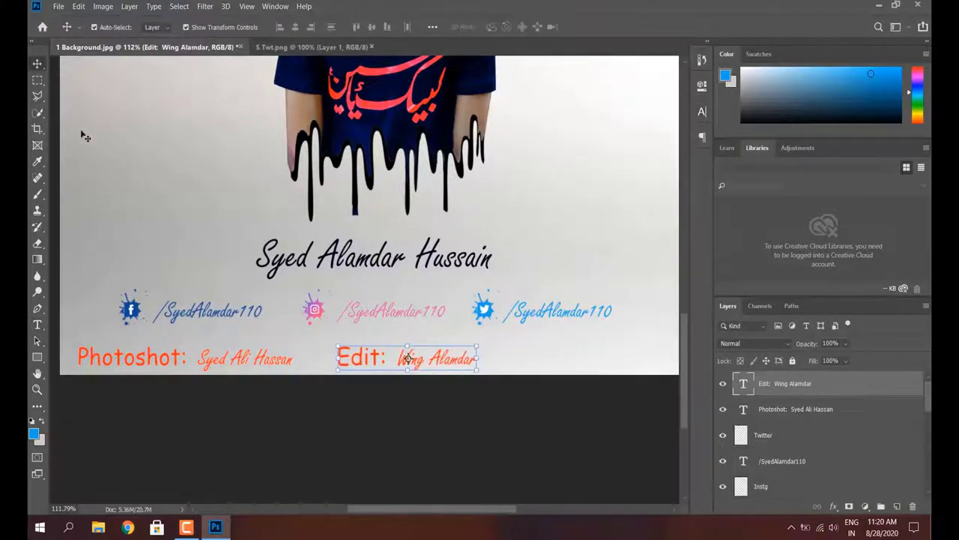
click(58, 6)
click(75, 25)
- Open PhotoGraper Logo.png and place it, scaled down, in the poster's bottom-right corner
double_click(300, 158)
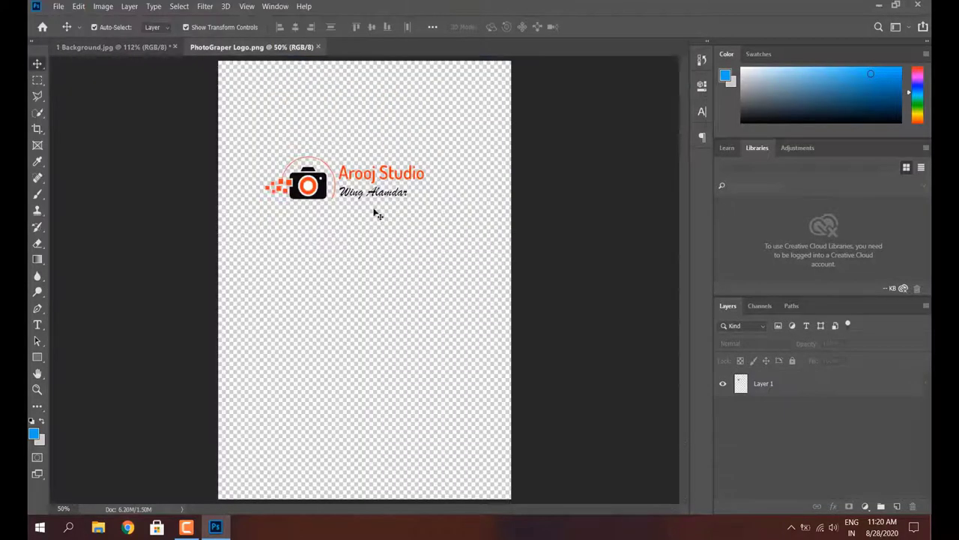
click(375, 210)
click(495, 205)
click(494, 206)
click(768, 384)
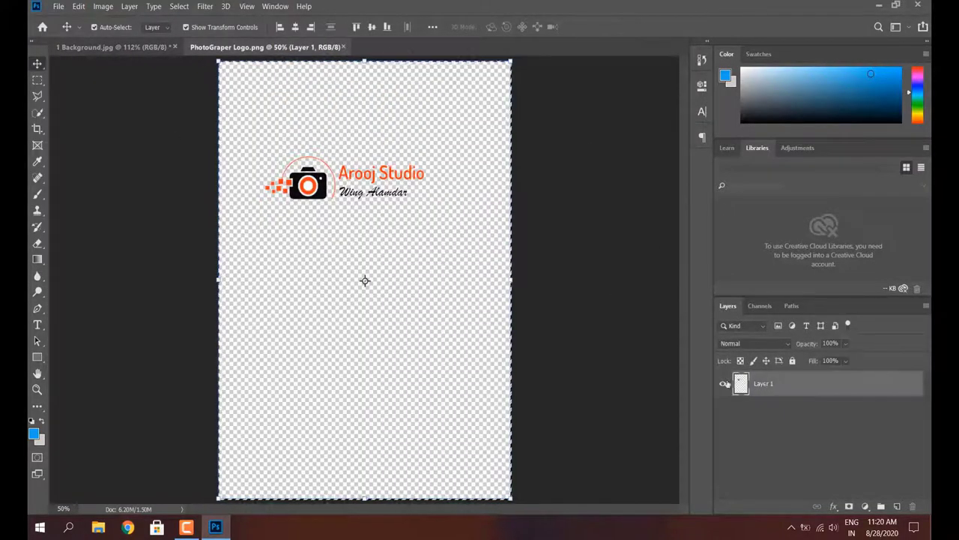
mouse_move(365, 278)
mouse_down()
mouse_move(134, 67)
mouse_move(525, 385)
mouse_up()
drag(248, 405, 401, 348)
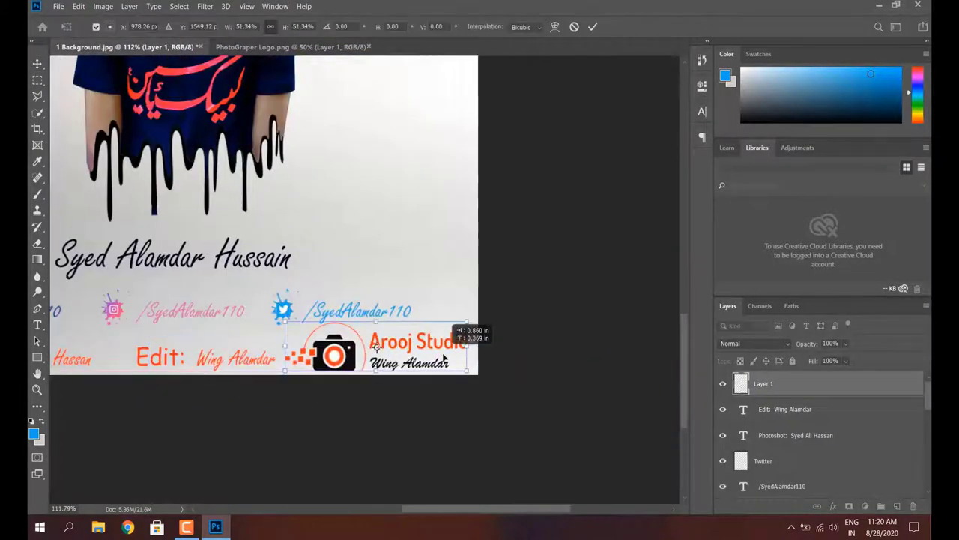
mouse_move(491, 323)
mouse_down()
mouse_move(380, 345)
mouse_move(449, 353)
mouse_up()
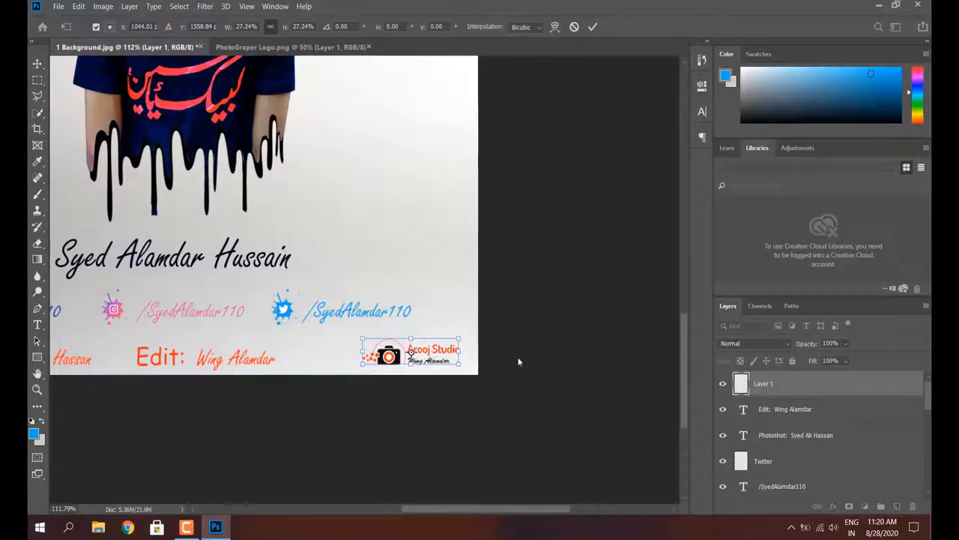
key(Return)
key(ctrl+0)
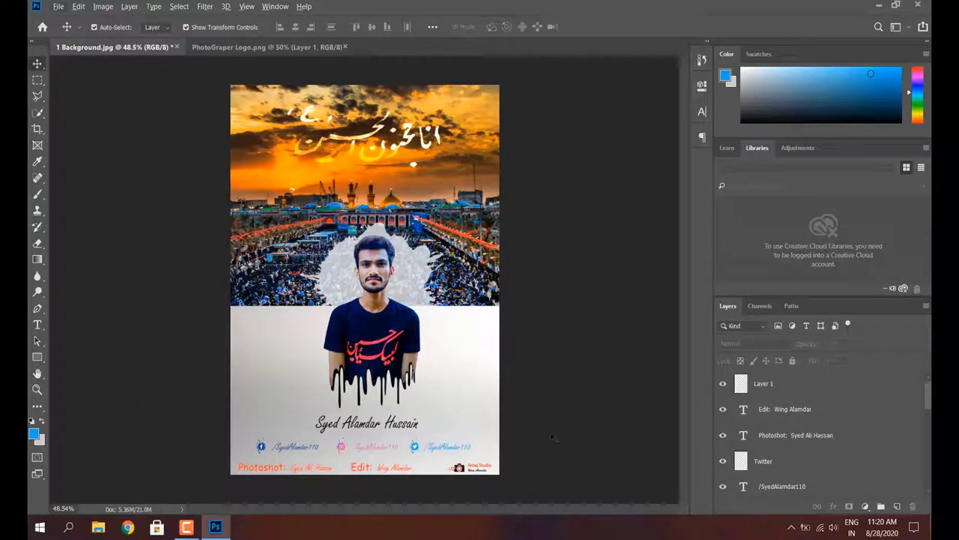
- Nudge the name layer up slightly and adjust the Fb, Instg and handle layers together
drag(389, 433, 389, 431)
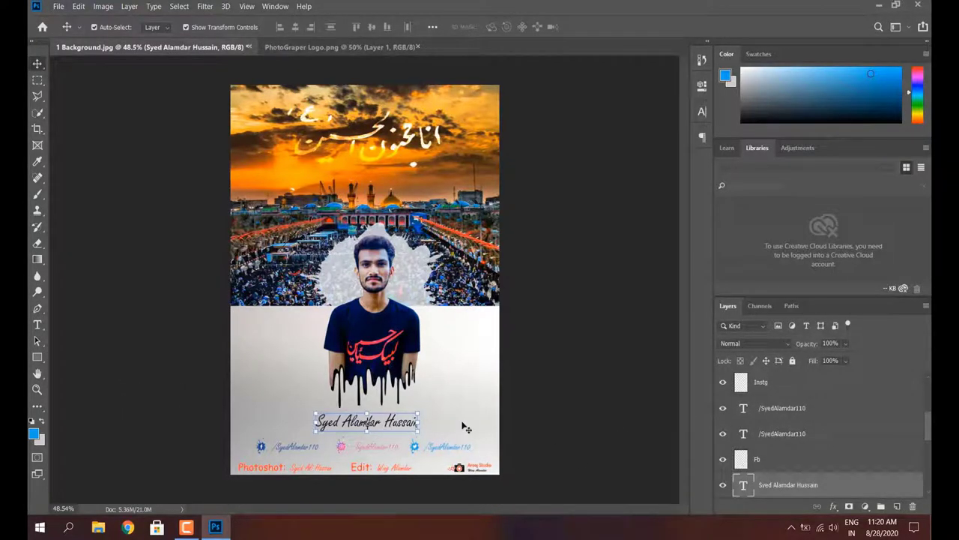
click(579, 413)
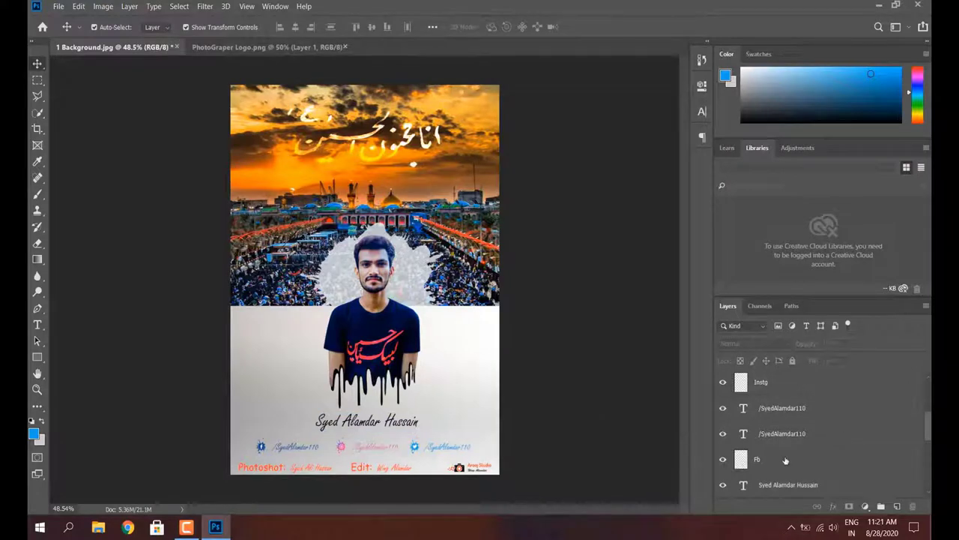
click(785, 461)
shift+click(793, 412)
shift+click(787, 382)
scroll(794, 397, up, 1)
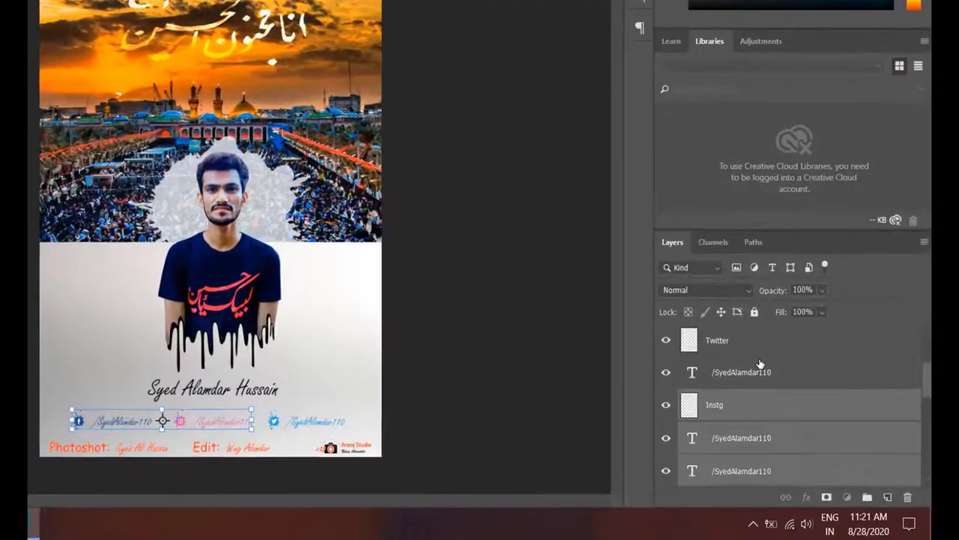
scroll(760, 367, up, 3)
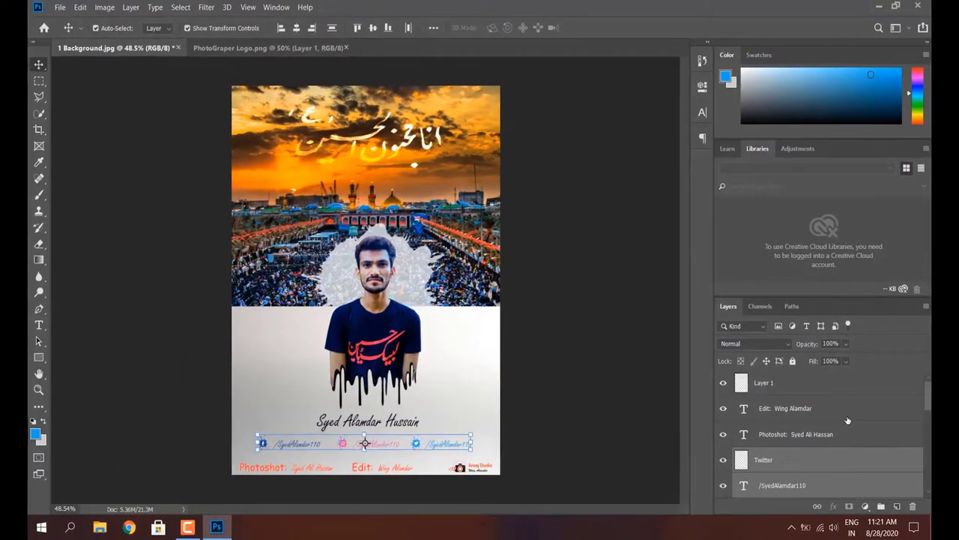
click(563, 361)
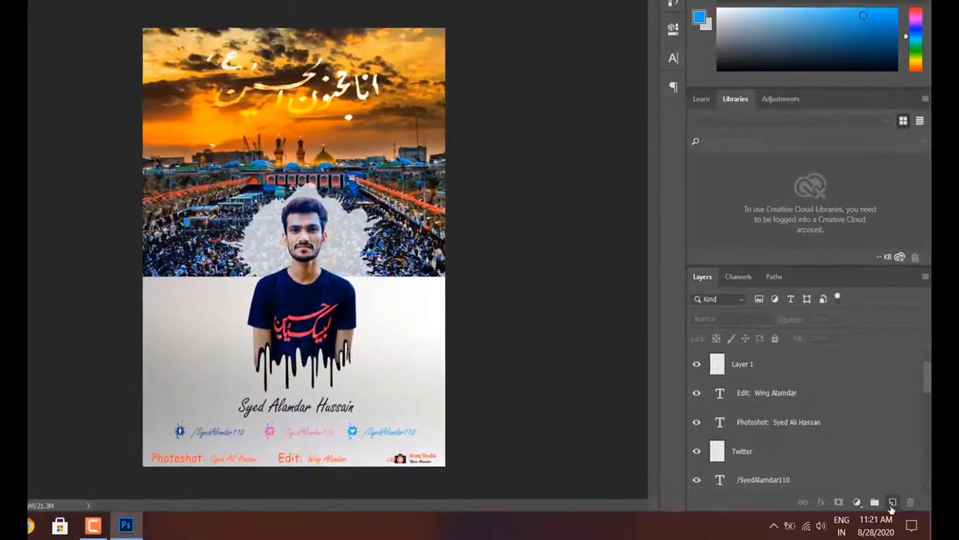
- Add a new layer and marquee-select a thin strip across the poster's top edge
click(891, 503)
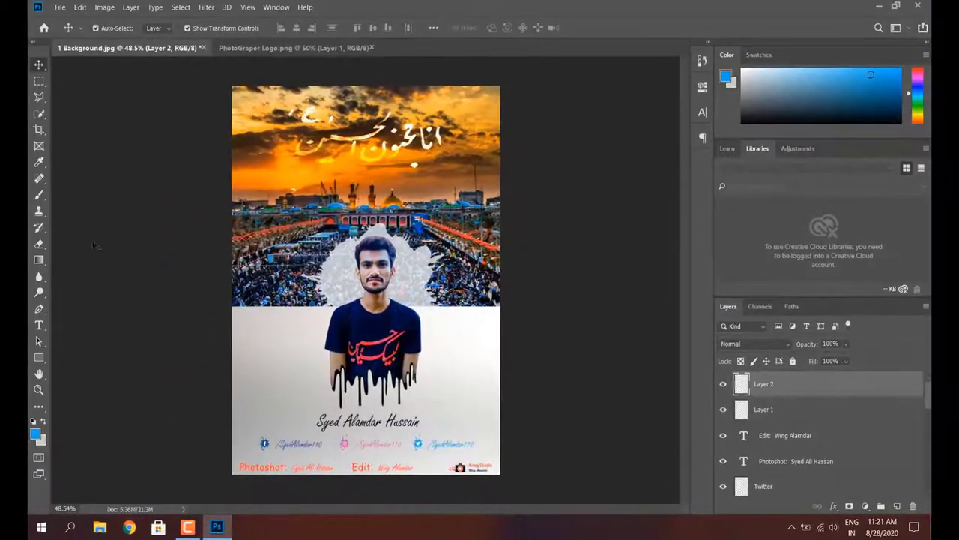
click(39, 81)
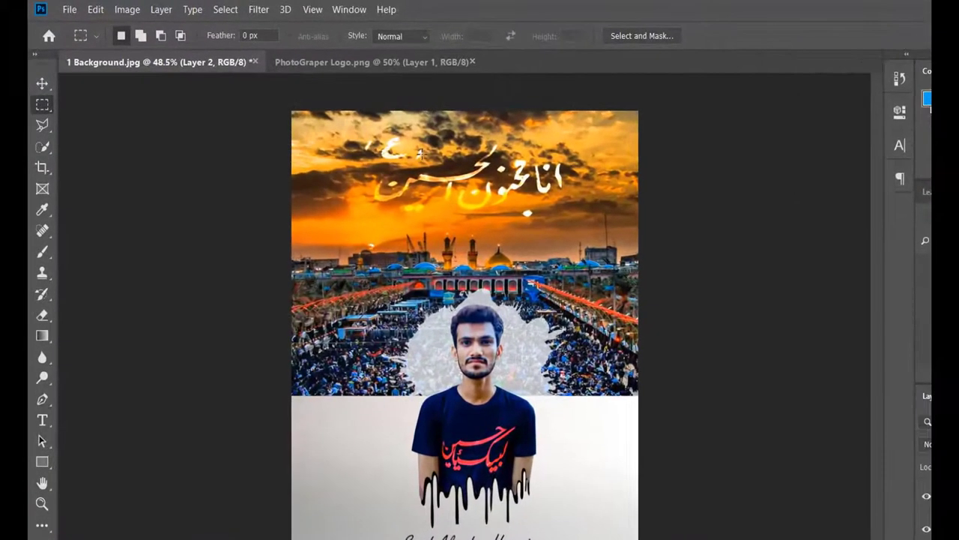
scroll(331, 121, up, 2)
scroll(420, 157, up, 1)
scroll(413, 158, up, 2)
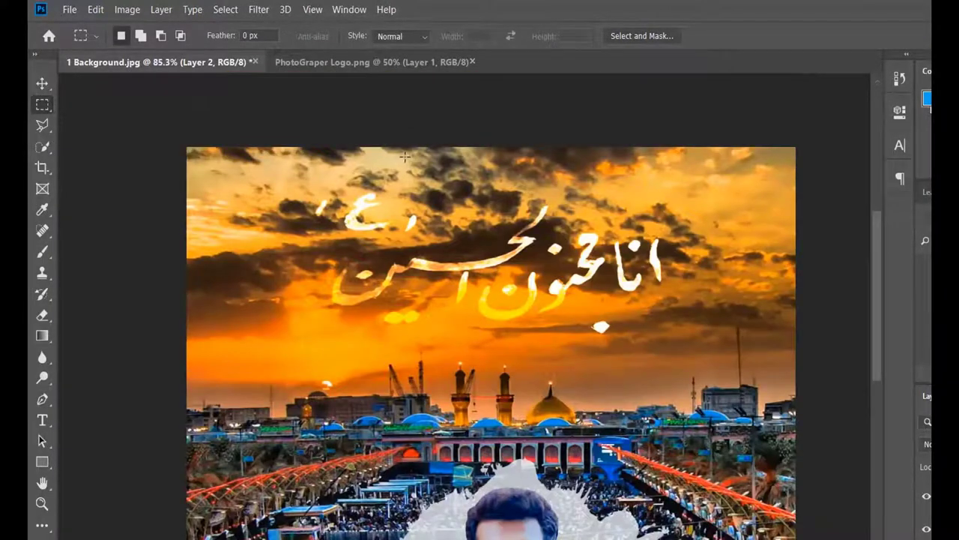
drag(404, 157, 650, 174)
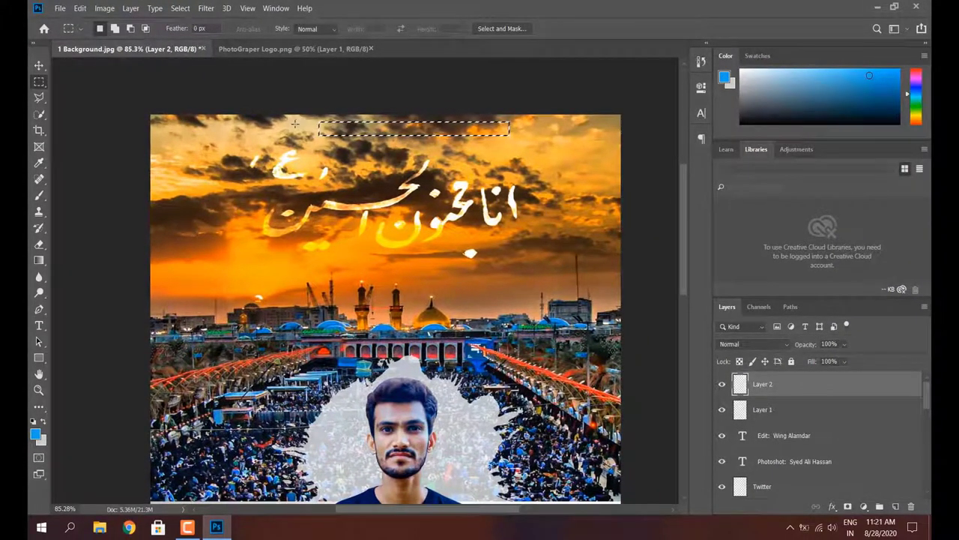
drag(295, 121, 477, 137)
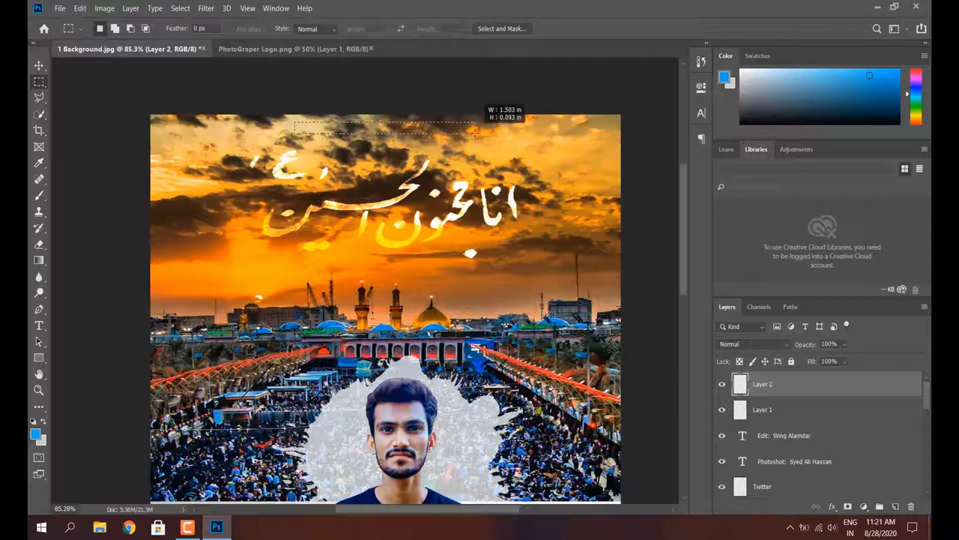
drag(477, 137, 298, 118)
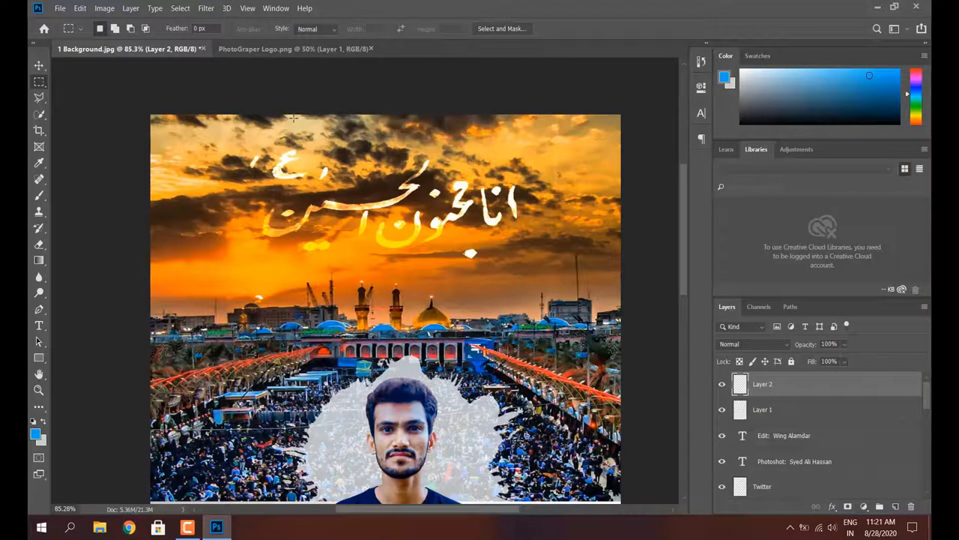
drag(292, 118, 501, 138)
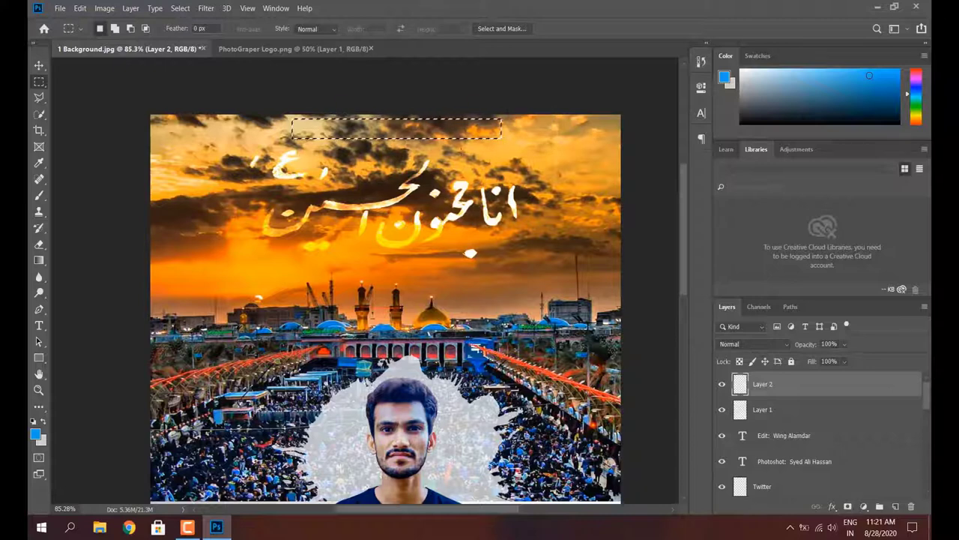
- Set up a white 37 px soft brush for painting the strip
click(41, 199)
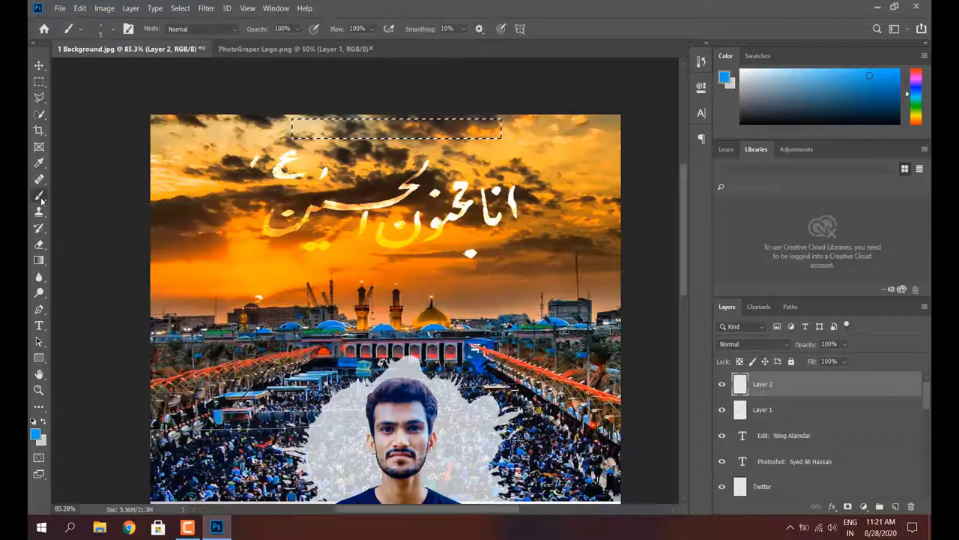
click(45, 424)
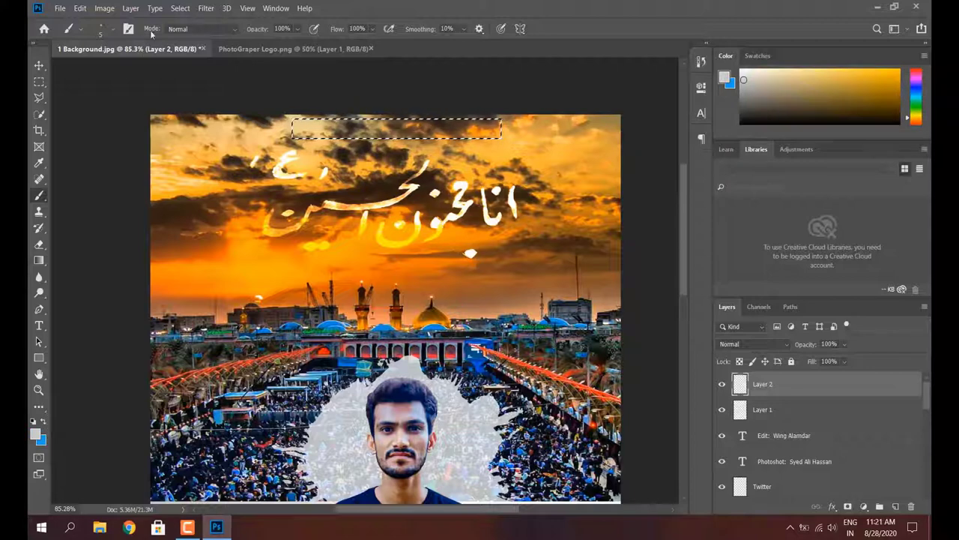
click(116, 29)
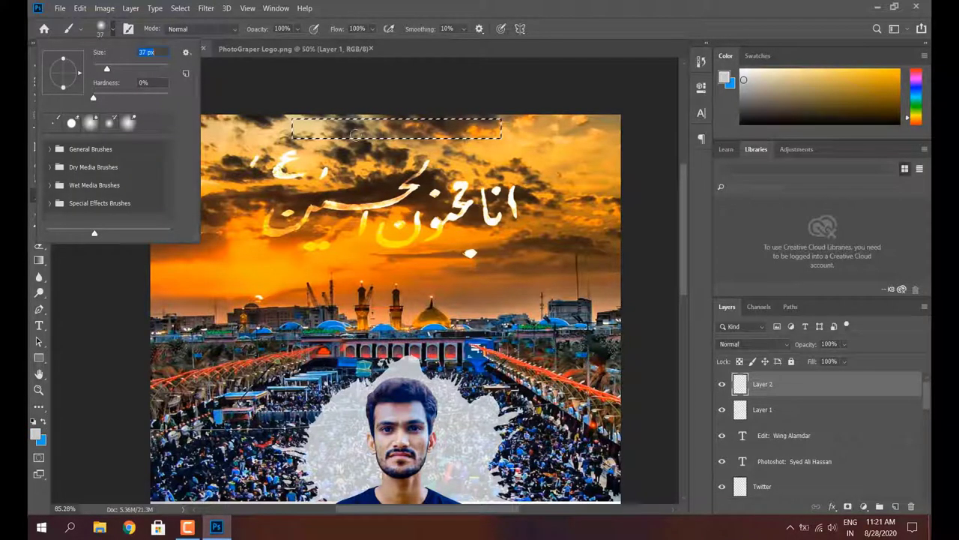
click(308, 131)
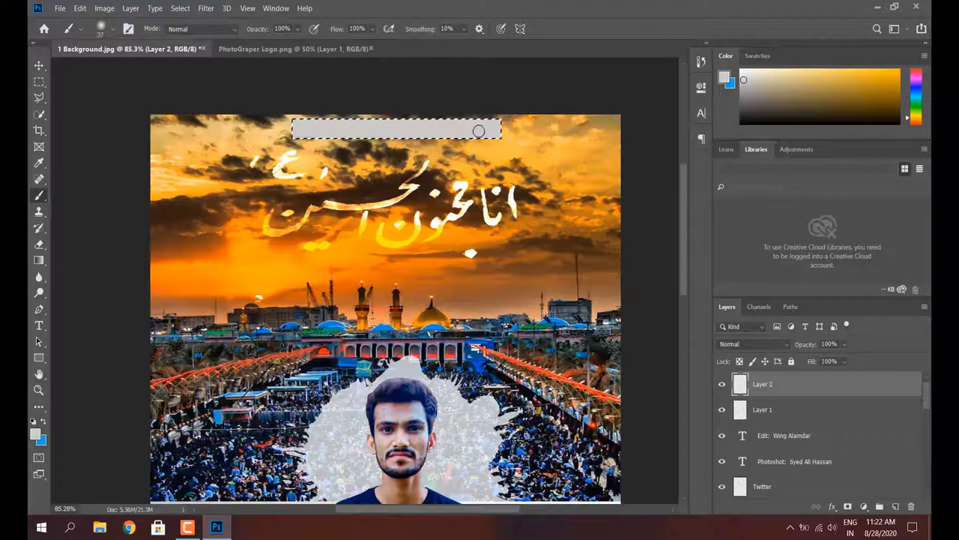
- Complete the headline date as 1142-2020 in black text on the top strip
click(40, 327)
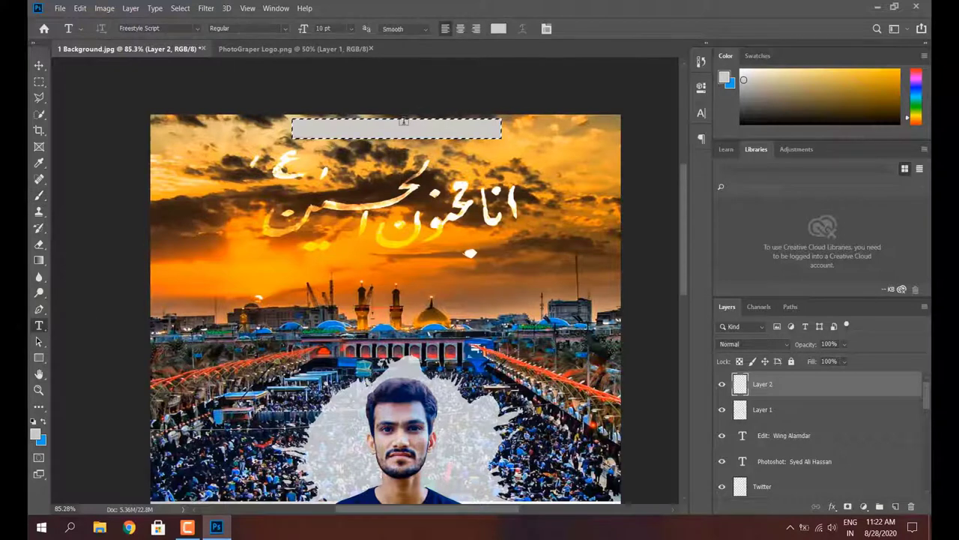
click(311, 129)
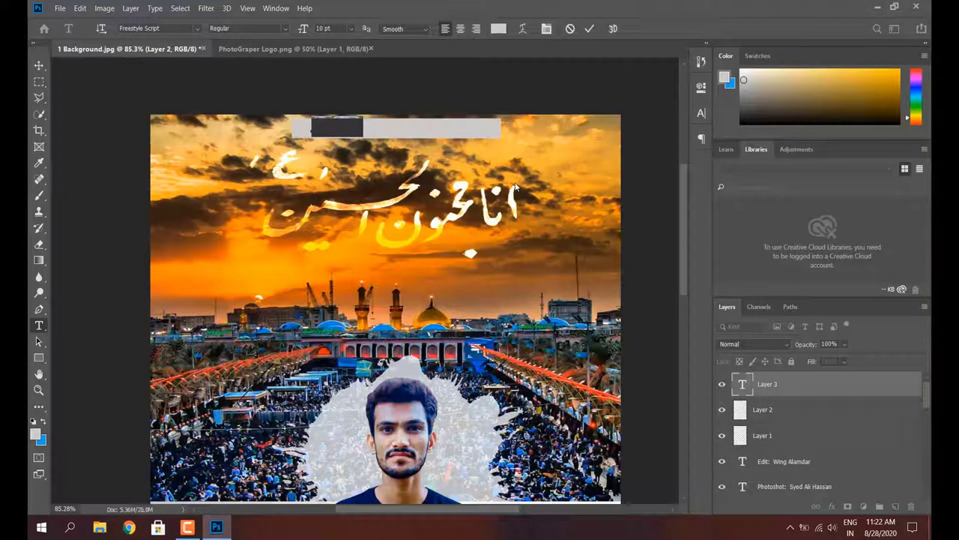
click(498, 28)
click(128, 262)
click(386, 101)
text(MUHARRAM UL HARAM: 1142-)
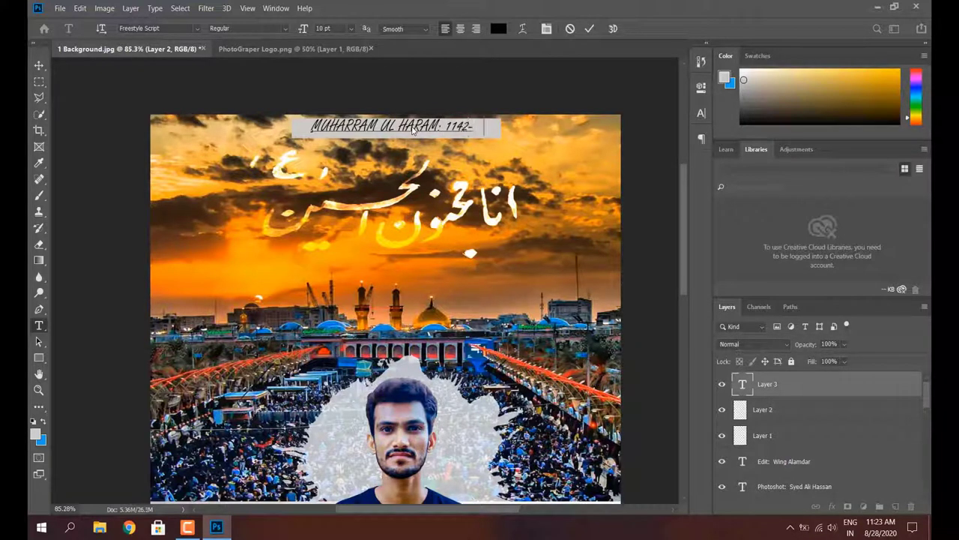
text(2020)
click(39, 65)
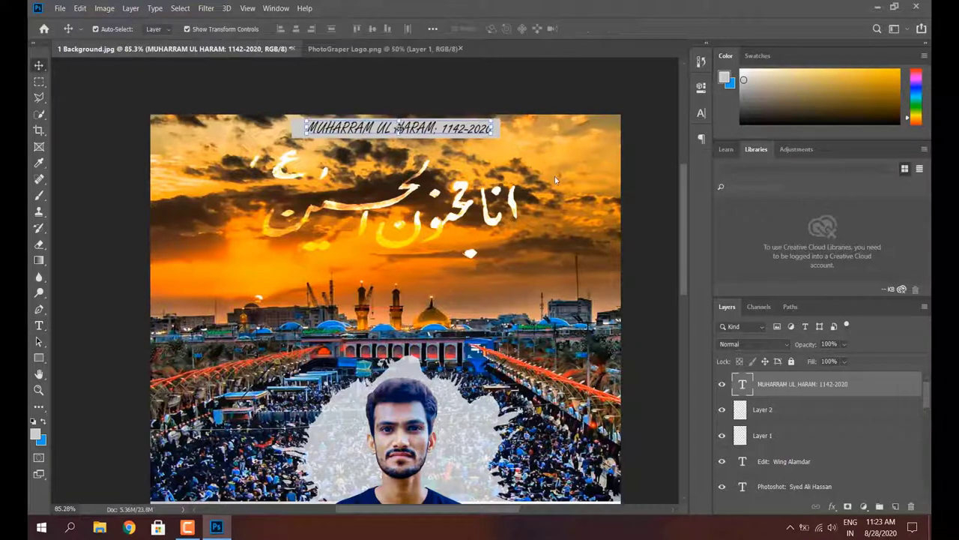
- Set the MUHARRAM UL HARAM headline in Myriad Pro with 8 pt leading, shifted slightly left
click(39, 326)
click(397, 129)
key(ctrl+a)
click(701, 112)
click(631, 129)
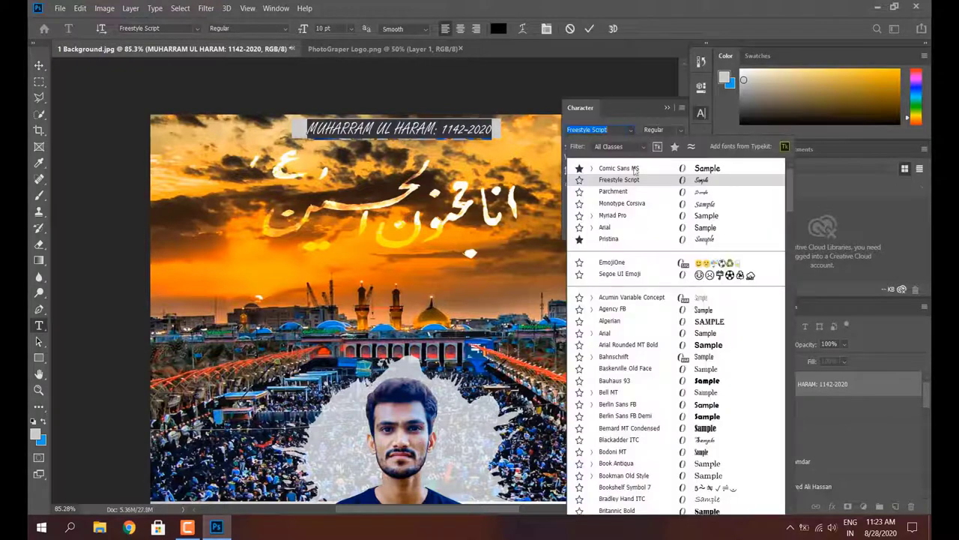
click(622, 217)
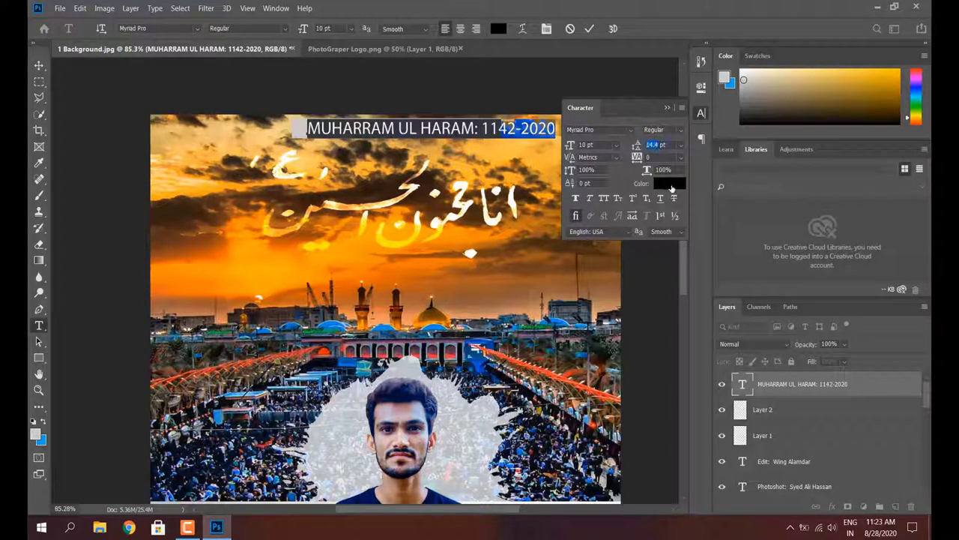
text(8)
click(39, 66)
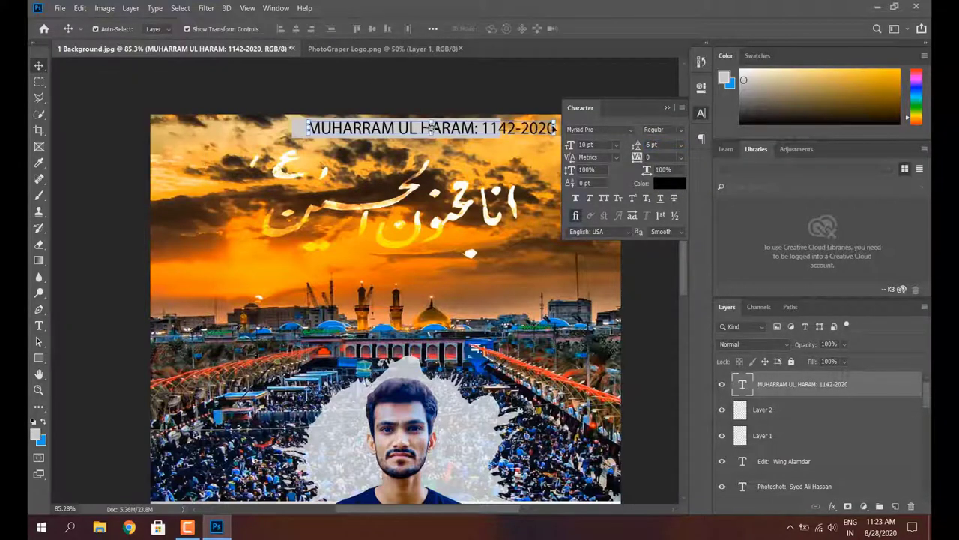
drag(431, 128, 422, 128)
- Confirm the headline's near-black #1a1919 colour, rescale it to about 98% and nudge it lower
click(597, 103)
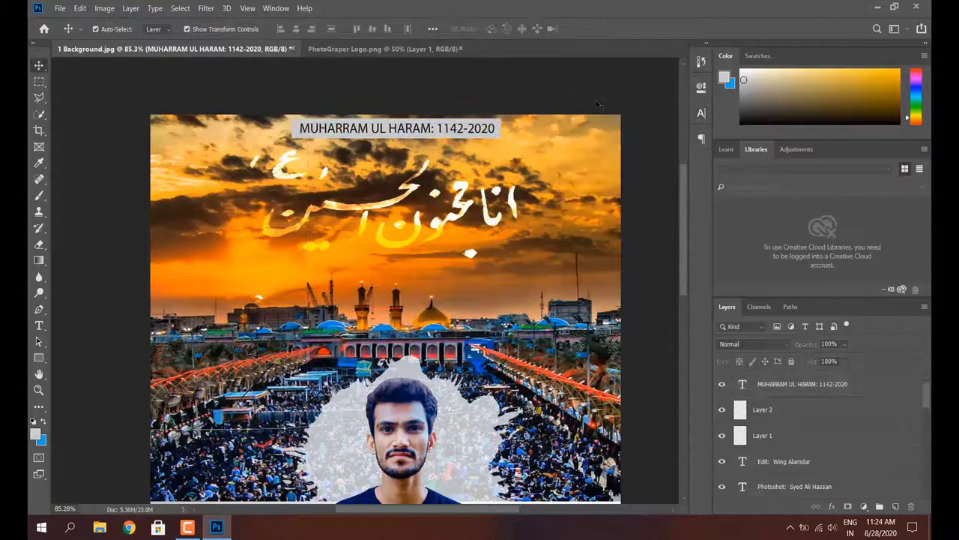
key(t)
click(417, 127)
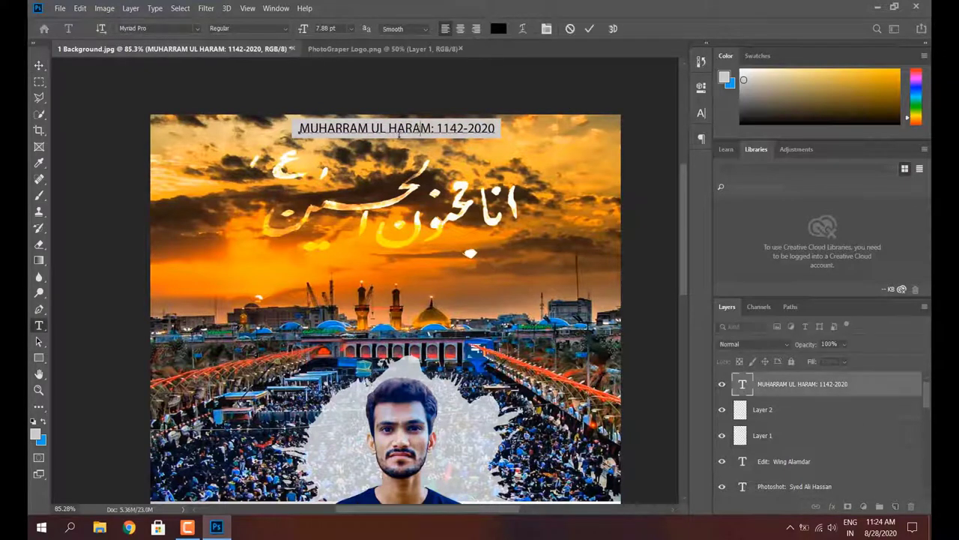
key(ctrl+a)
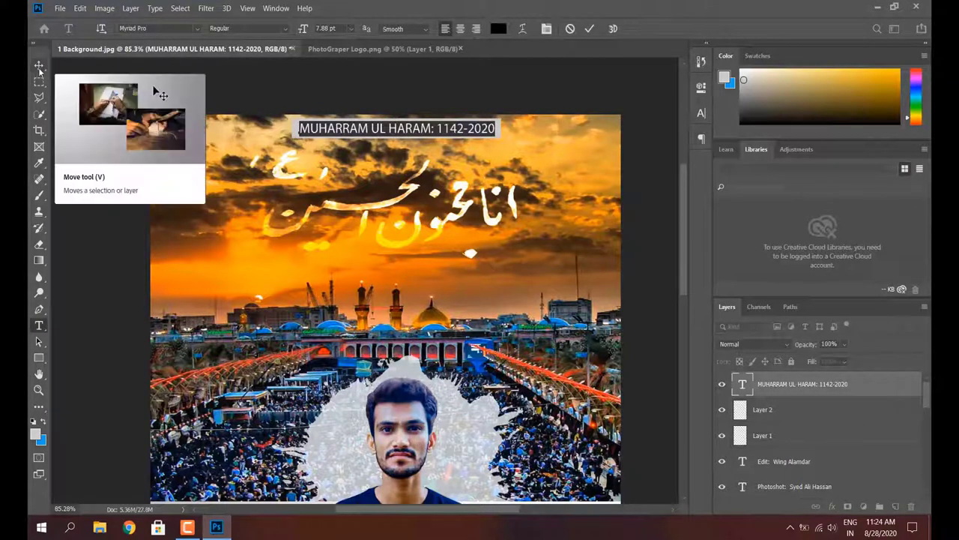
click(498, 28)
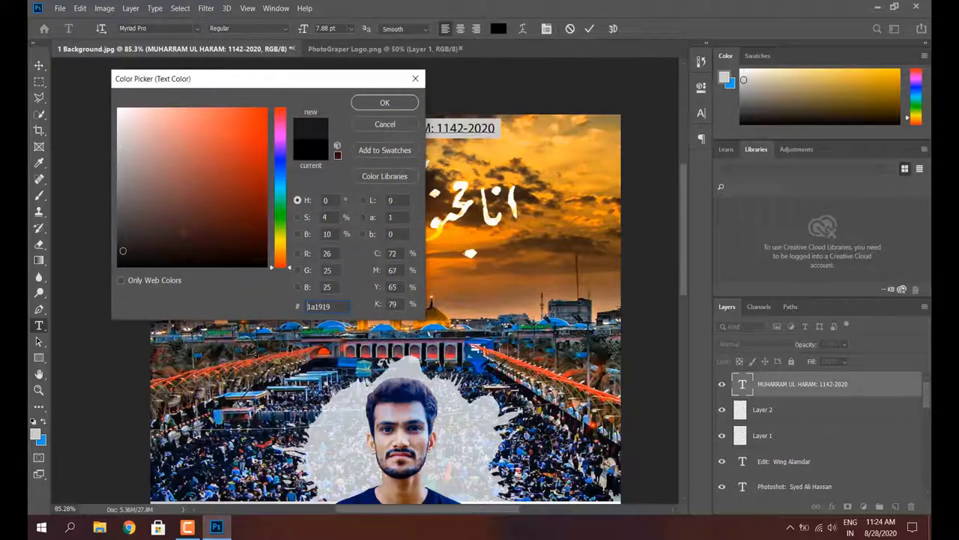
click(382, 104)
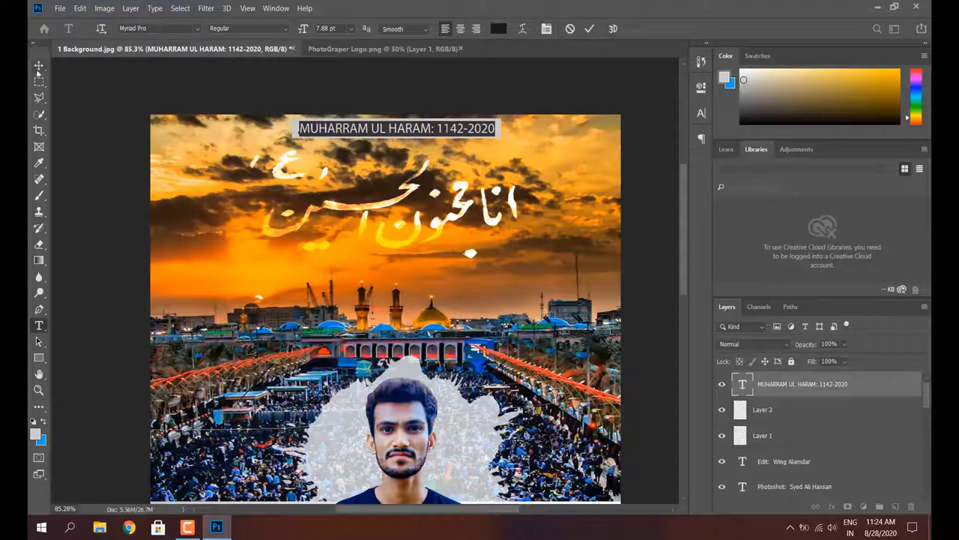
click(39, 67)
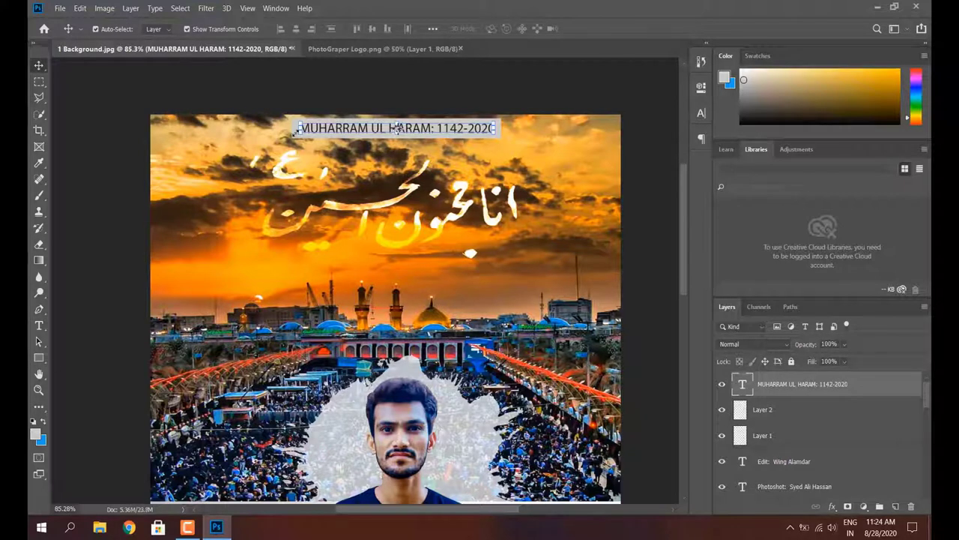
drag(299, 120, 302, 136)
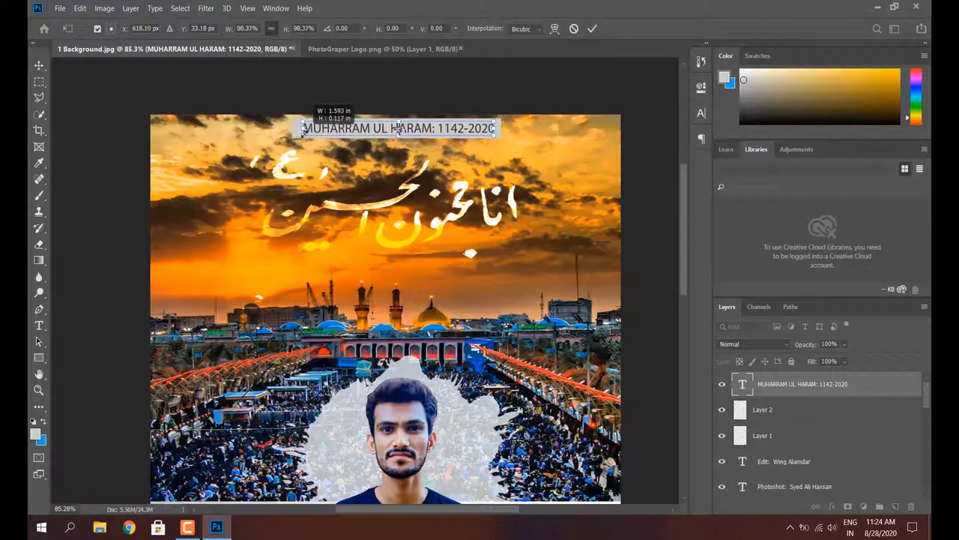
drag(399, 129, 399, 129)
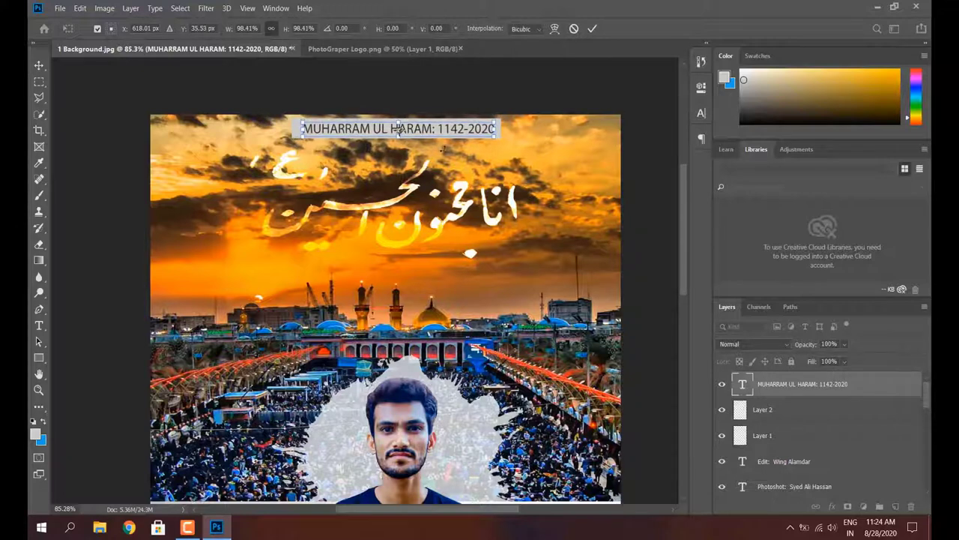
click(40, 66)
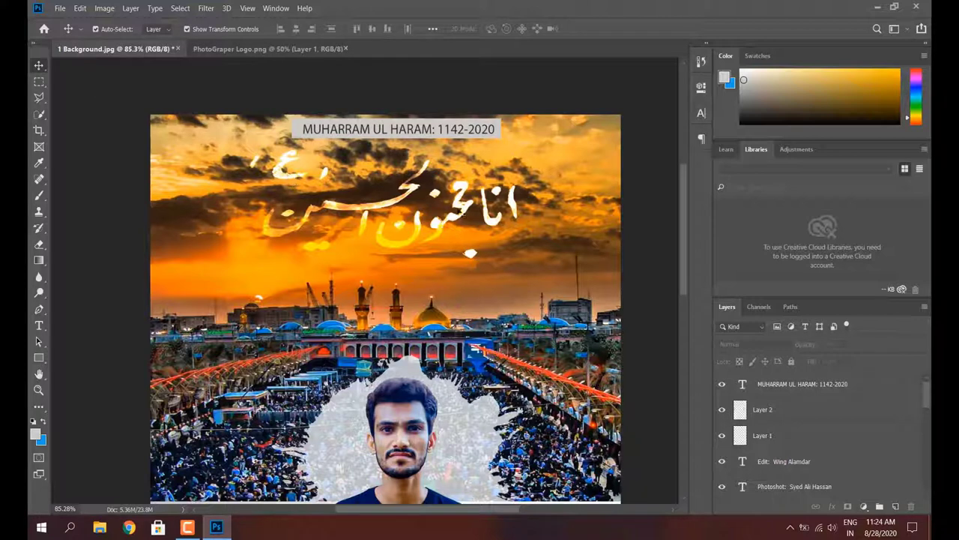
- Delete Layer 1 and rename Layer 2 to 'Top'
click(780, 419)
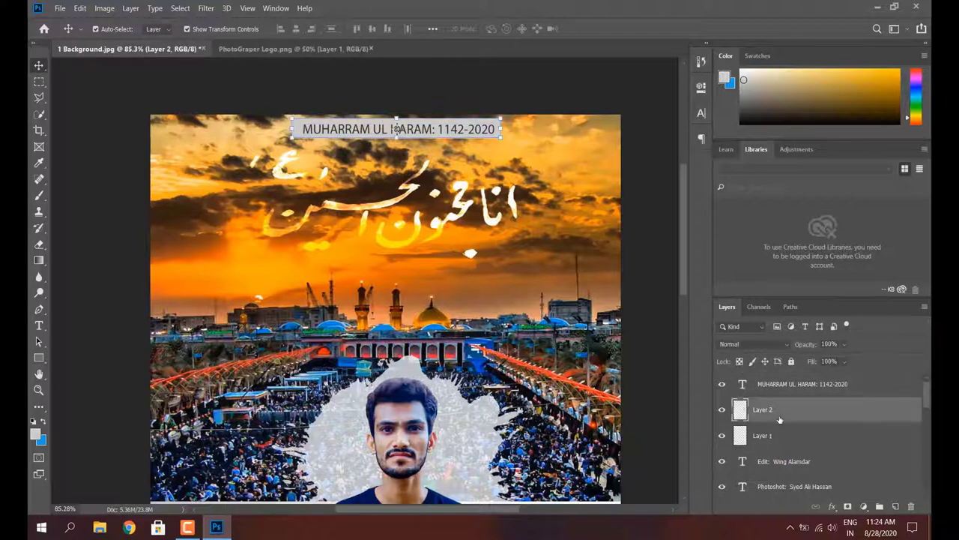
click(775, 435)
drag(770, 442, 799, 446)
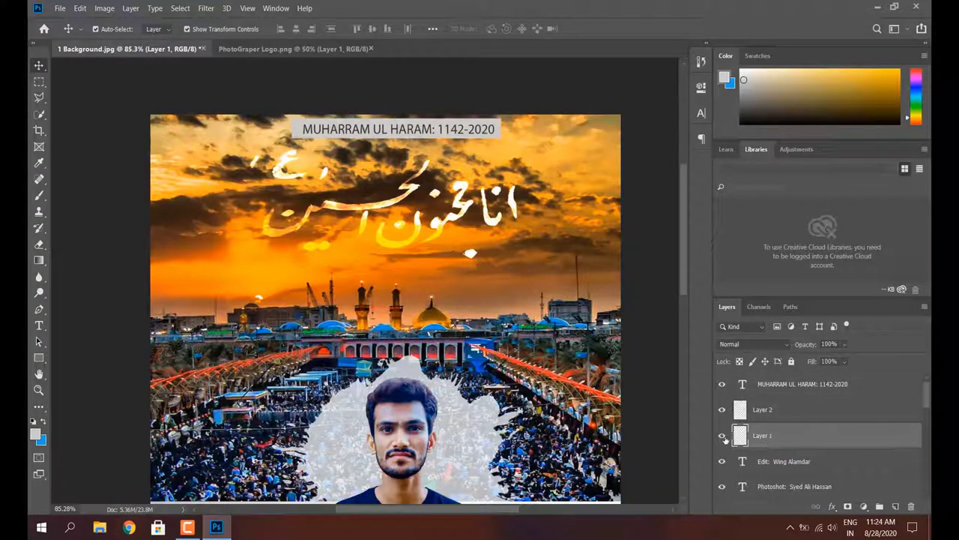
key(Delete)
click(780, 412)
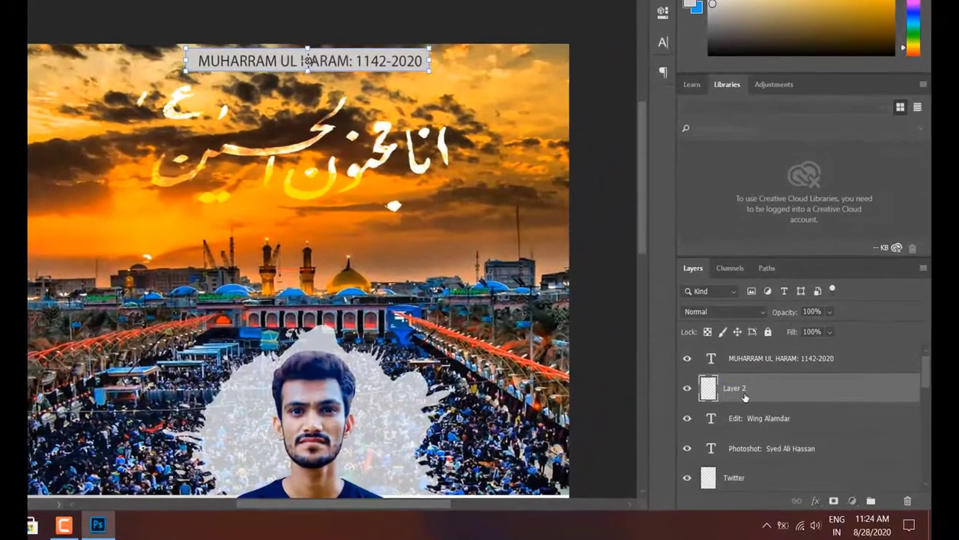
double_click(745, 394)
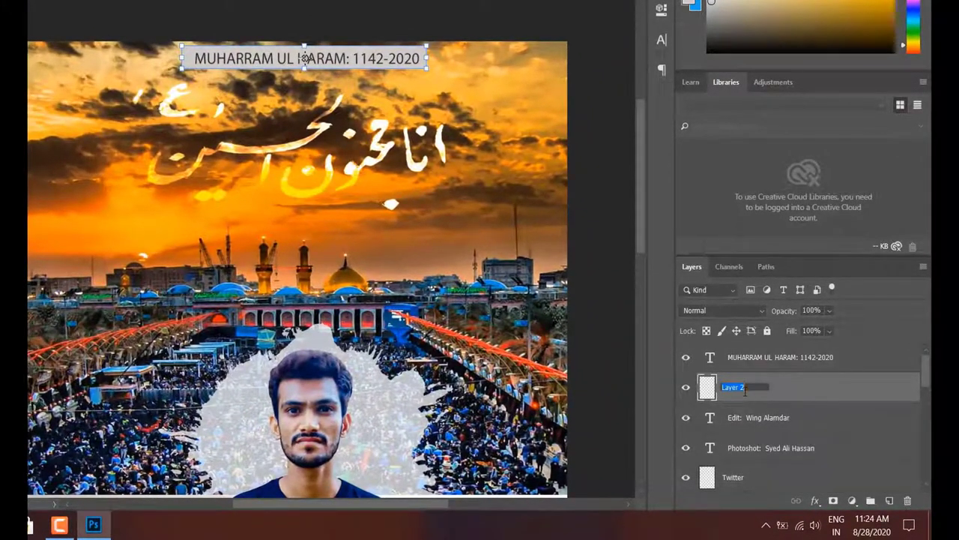
text(Top)
click(830, 391)
- Set the Top layer's blend mode to Screen
click(731, 310)
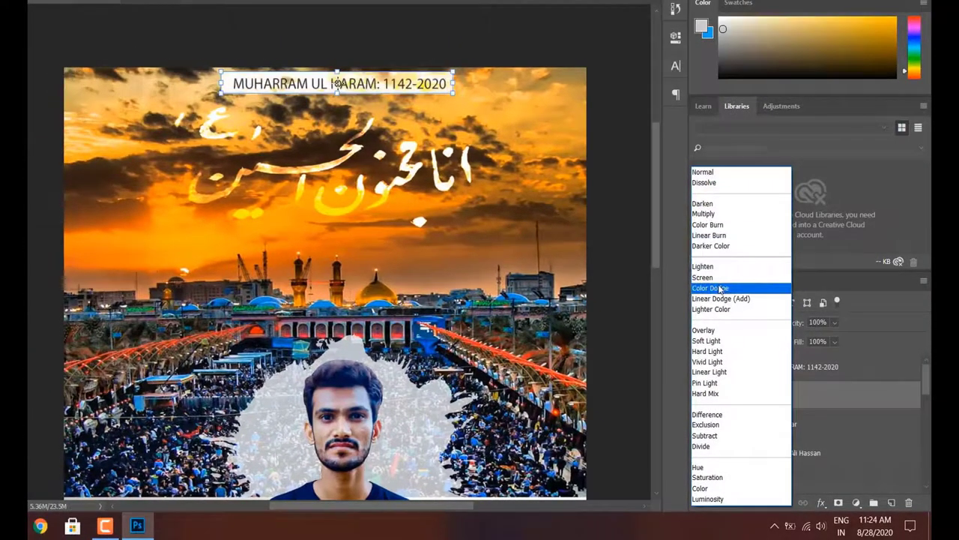
click(613, 128)
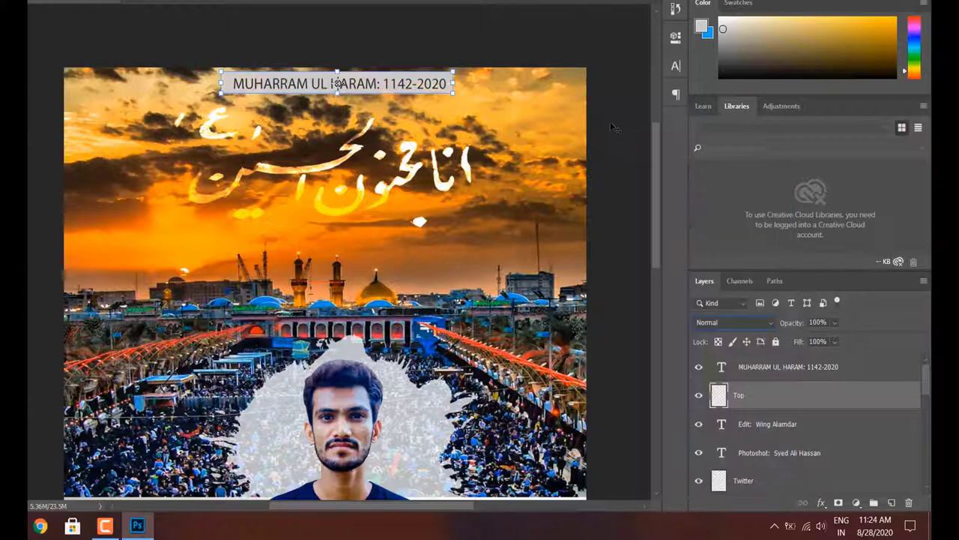
key(ctrl+minus)
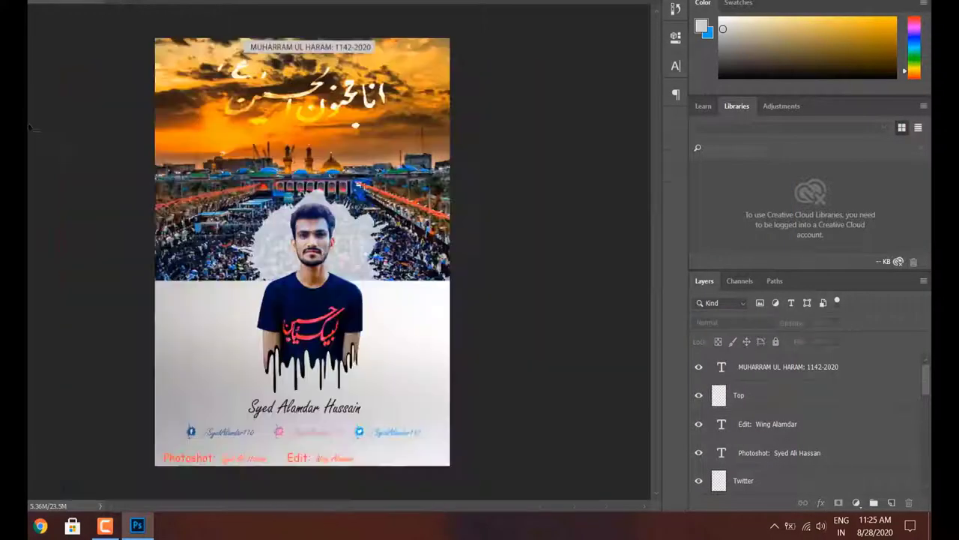
key(ctrl+0)
click(766, 389)
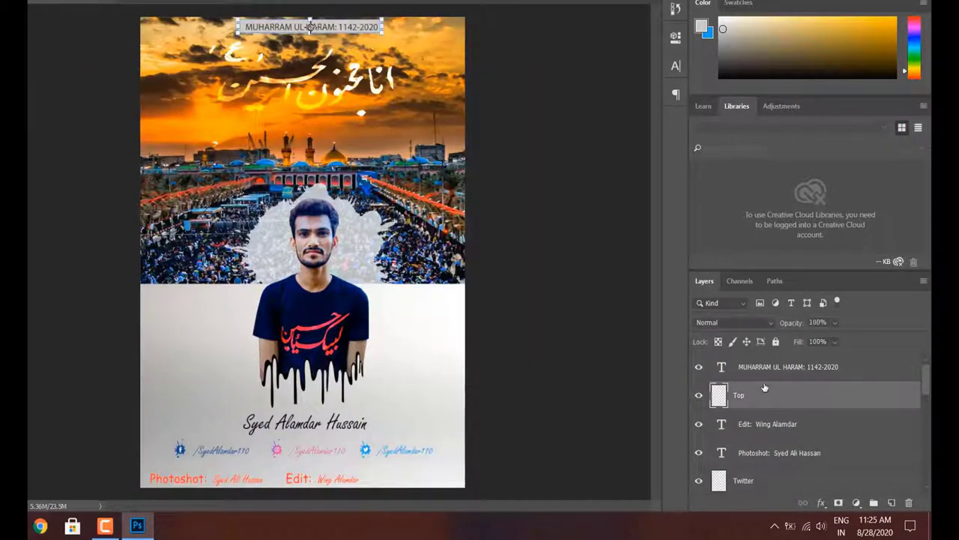
click(753, 324)
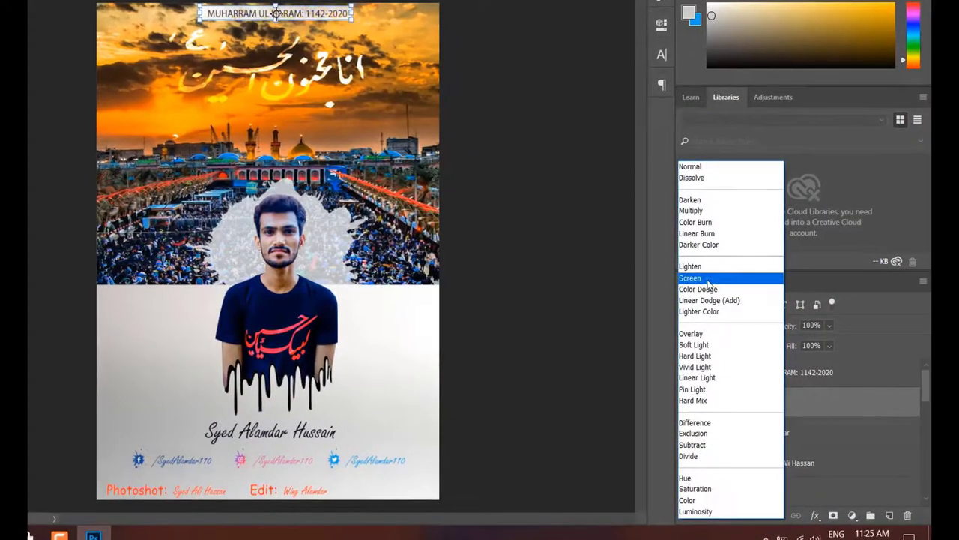
click(708, 278)
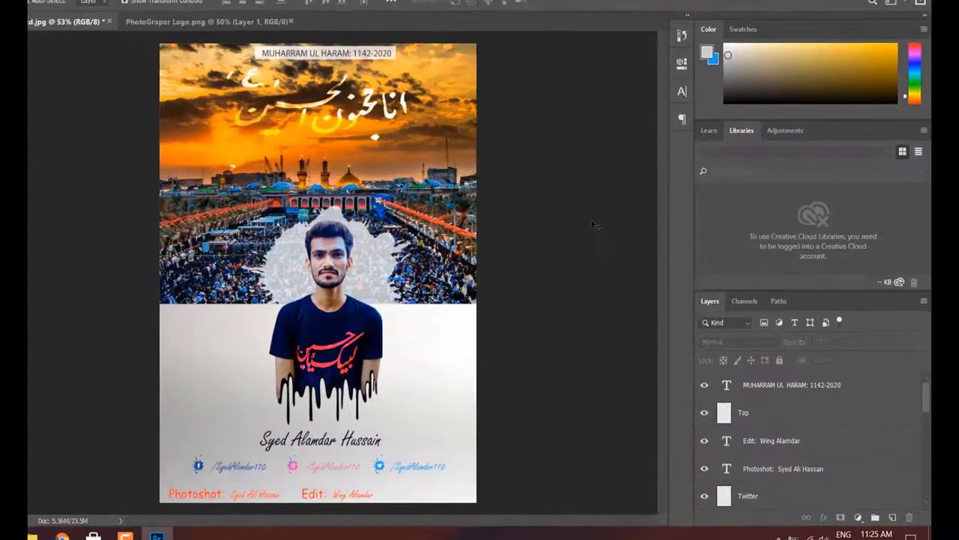
- Nudge the Ishaq e Hussain calligraphy slightly higher with Free Transform
click(783, 415)
shift+click(820, 388)
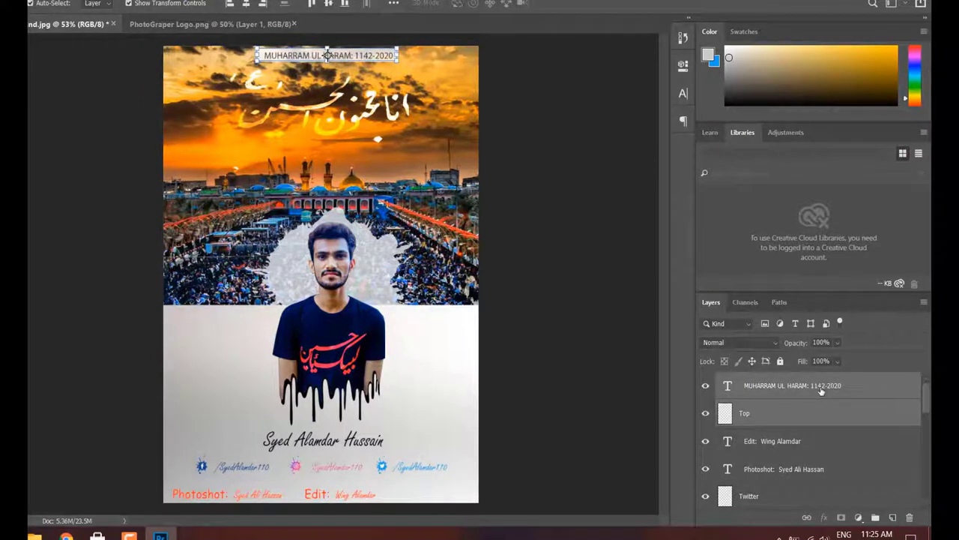
click(589, 364)
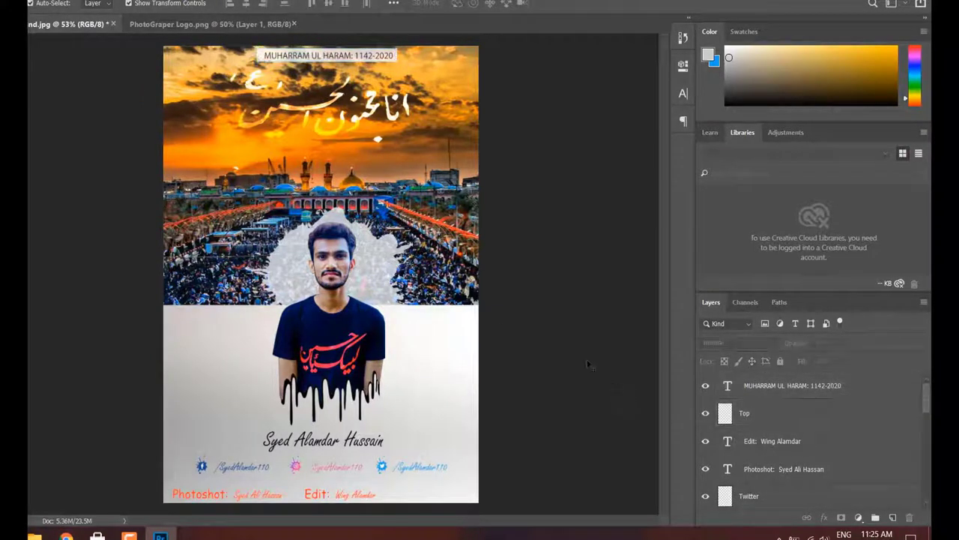
click(350, 85)
key(ctrl+t)
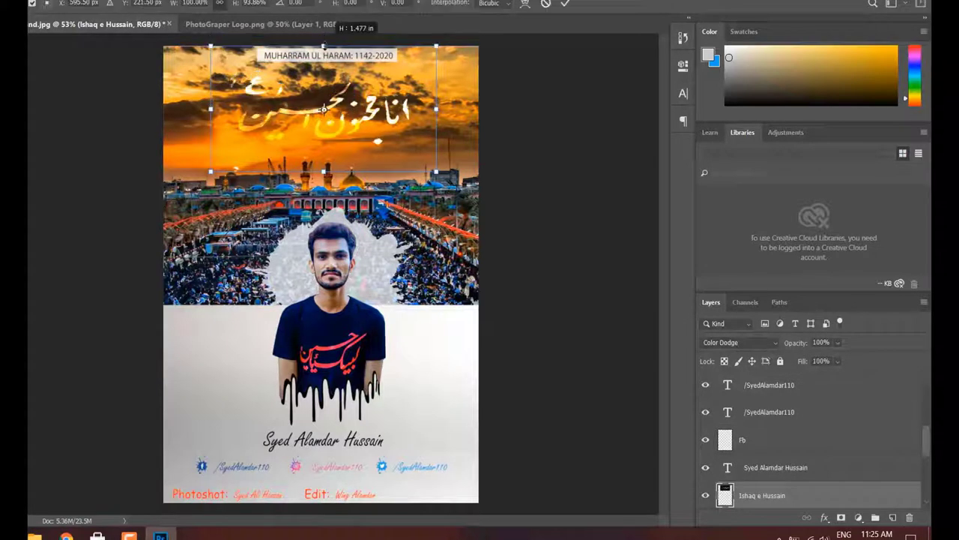
click(527, 173)
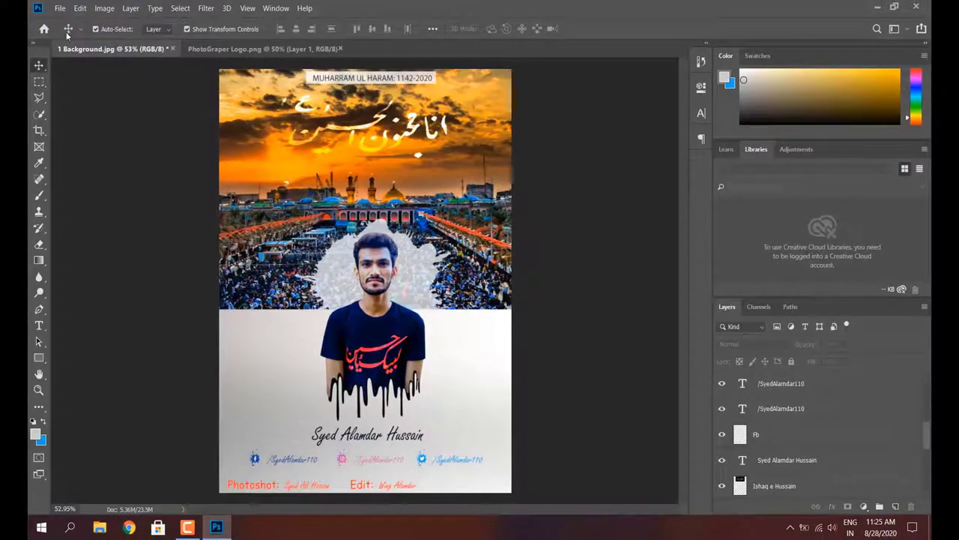
- Bring the Arooj Studio logo from PhotoGraper Logo.png onto the poster beside the Edit credit
click(60, 8)
click(268, 49)
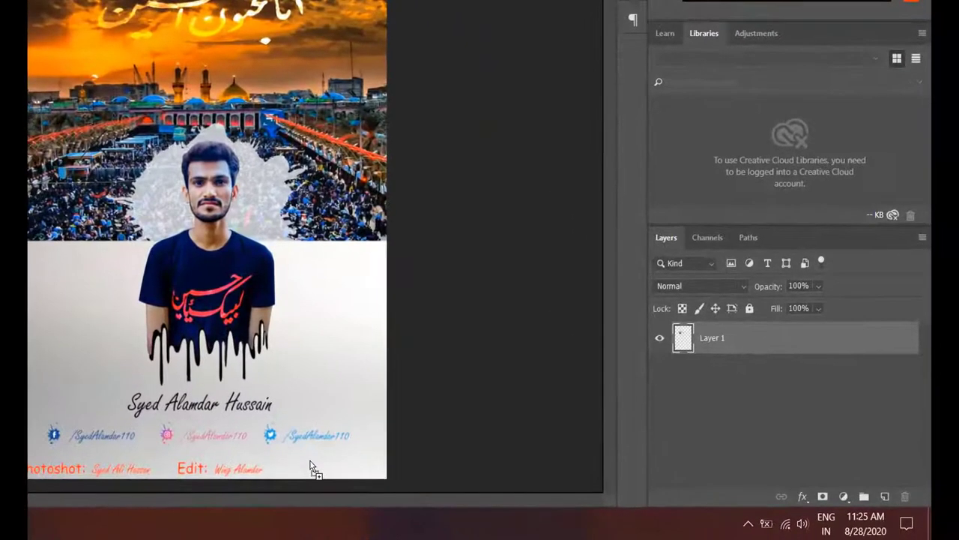
drag(310, 465, 311, 466)
drag(404, 430, 291, 457)
drag(239, 473, 337, 461)
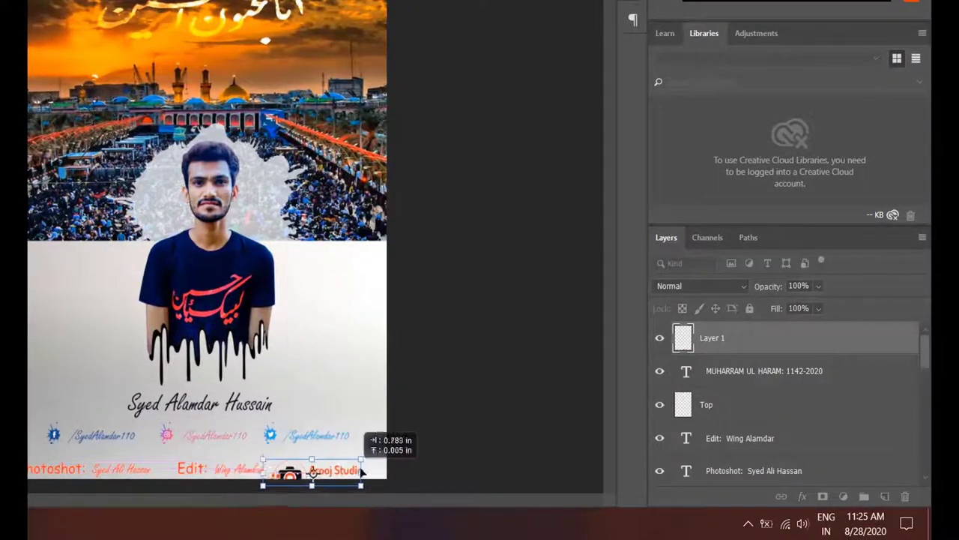
drag(412, 435, 339, 466)
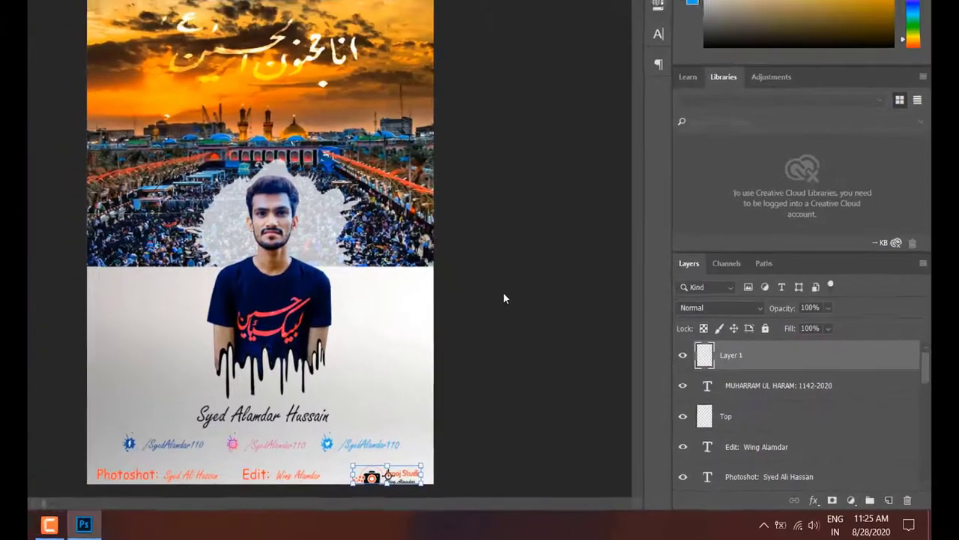
- Scale the logo to about 80% with 75% height in the bottom-right corner and commit
scroll(504, 298, up, 5)
scroll(278, 395, down, 5)
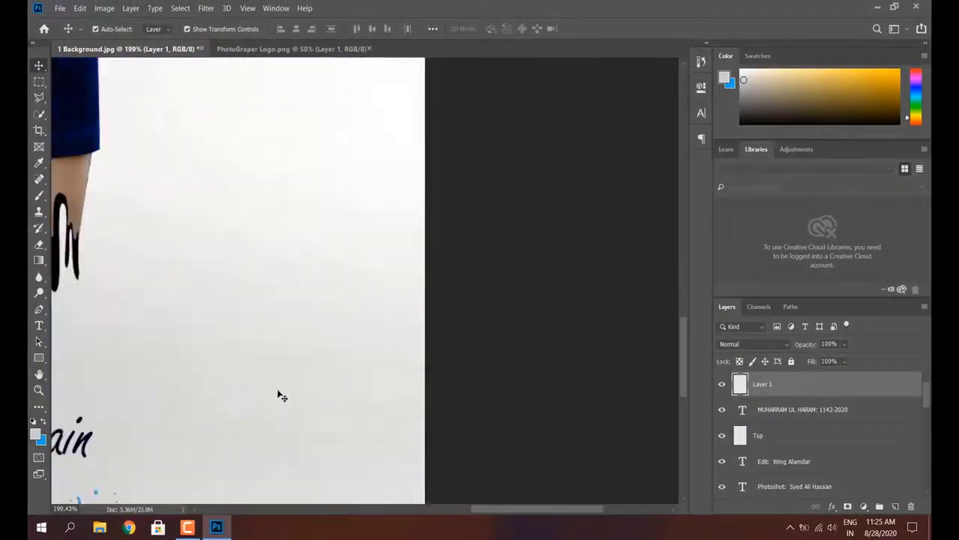
scroll(504, 509, left, 3)
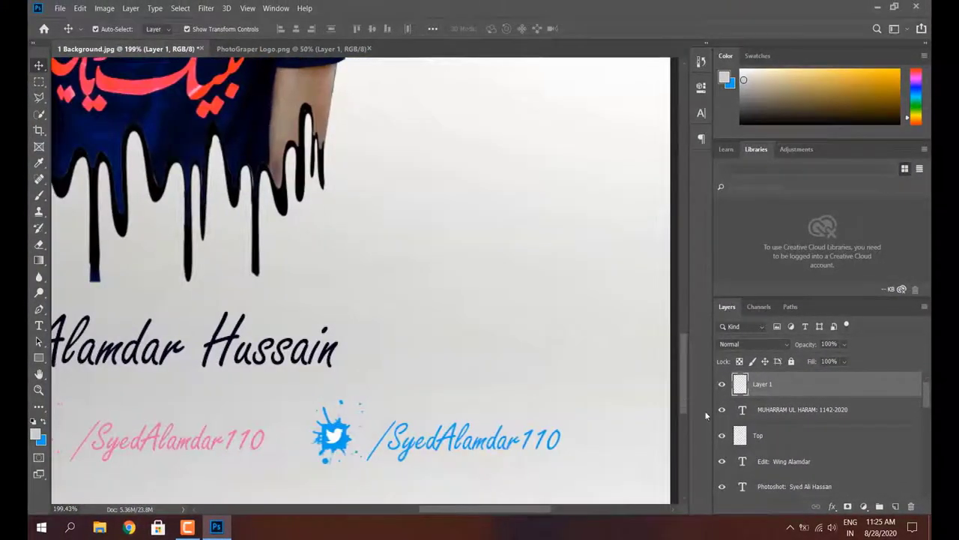
scroll(683, 443, down, 5)
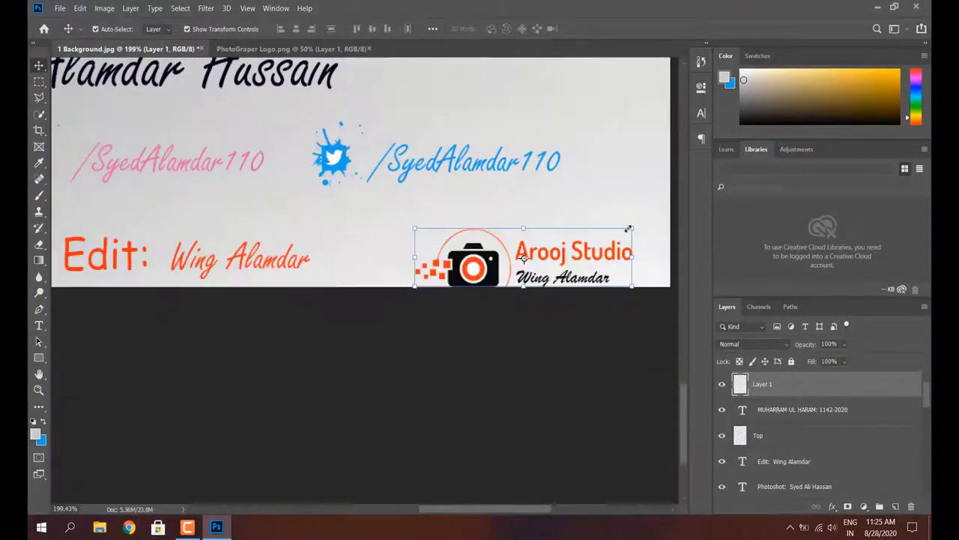
drag(628, 228, 629, 230)
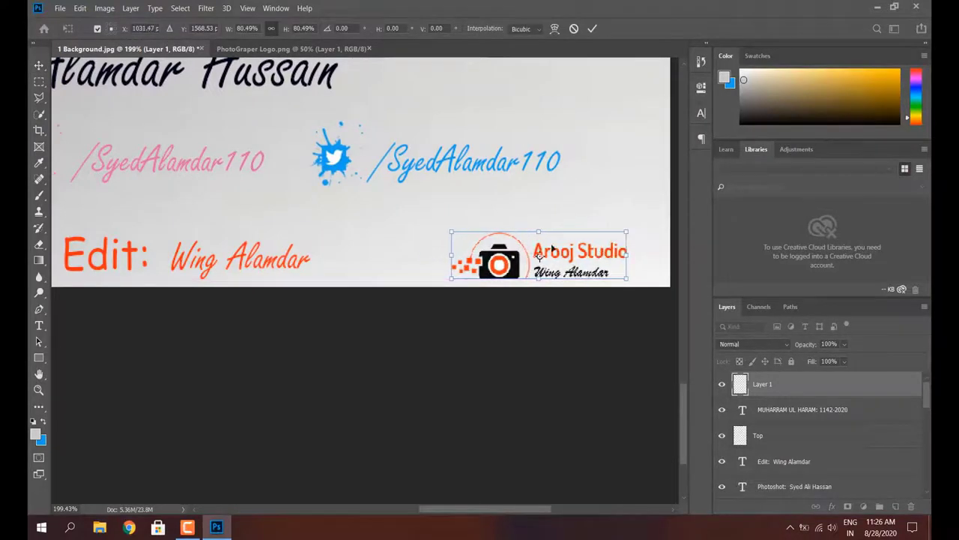
drag(539, 231, 552, 257)
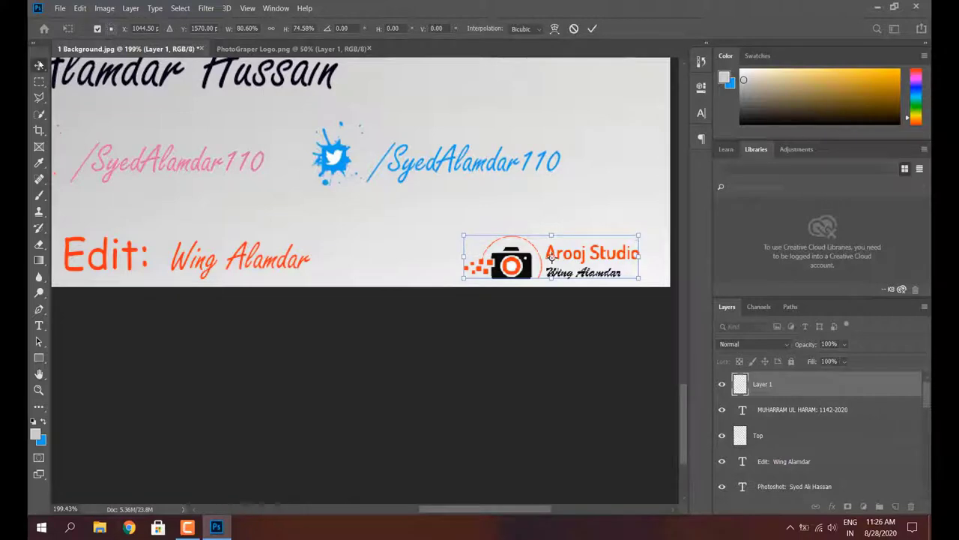
key(Return)
key(ctrl+0)
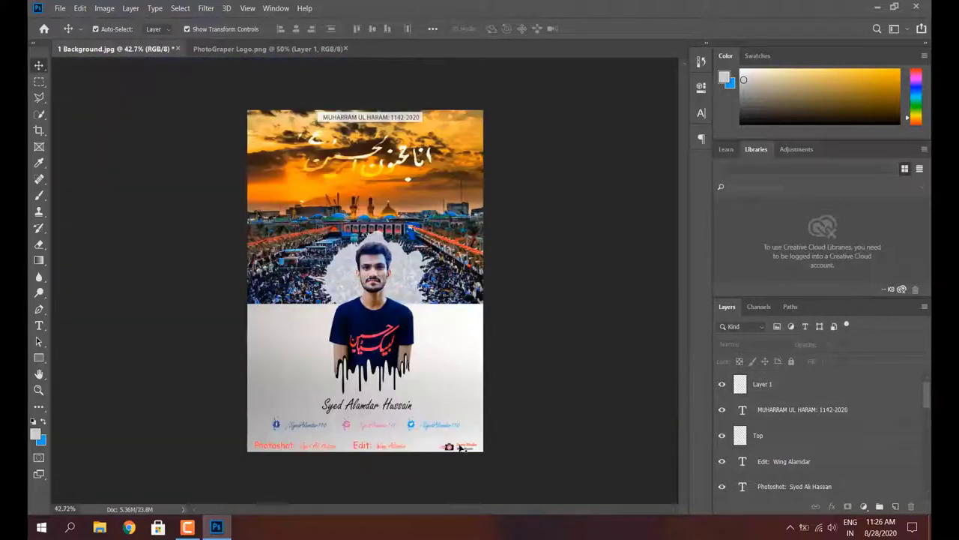
click(457, 446)
click(540, 413)
scroll(505, 287, up, 1)
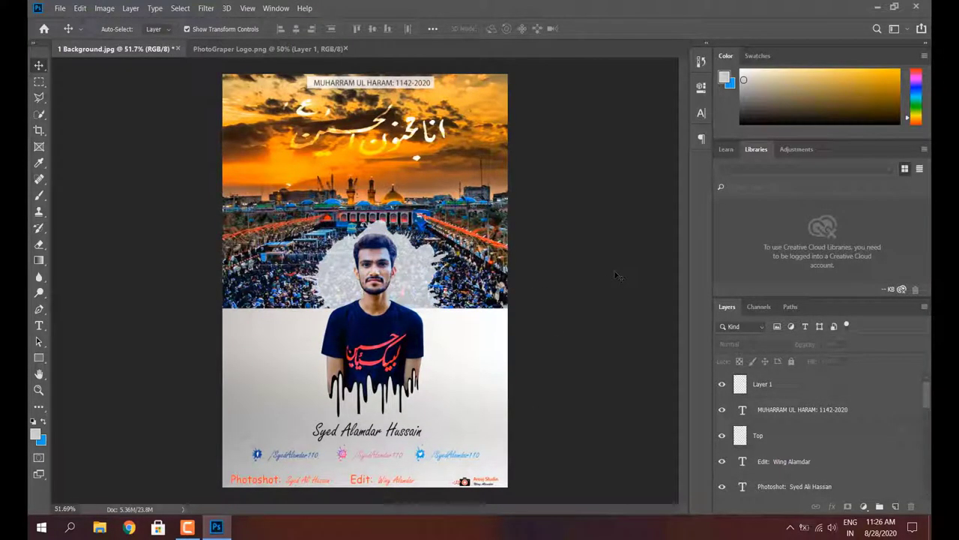
- Save the poster as JPEG 'Alamdar', close the logo document, and minimize Photoshop
key(ctrl+s)
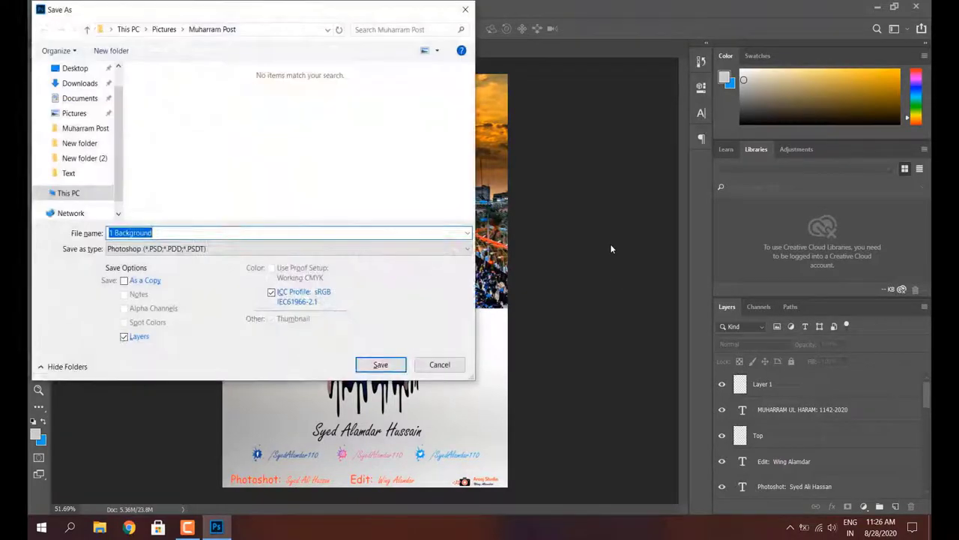
click(193, 248)
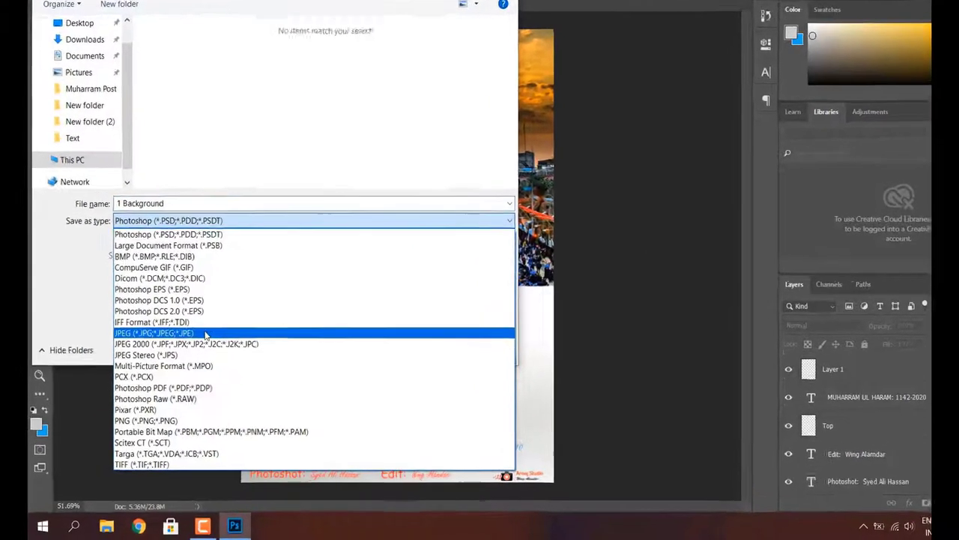
click(172, 368)
click(173, 163)
text(Al)
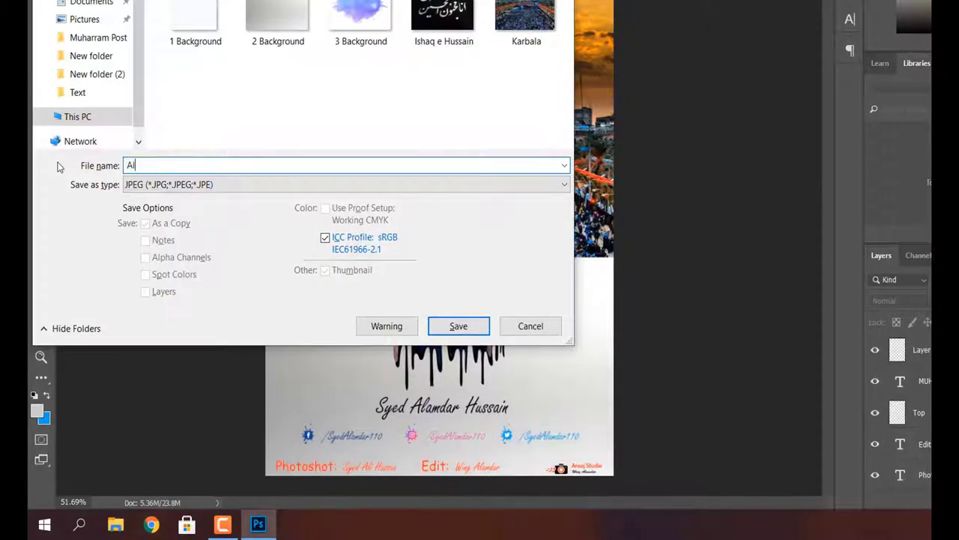
text(amdar)
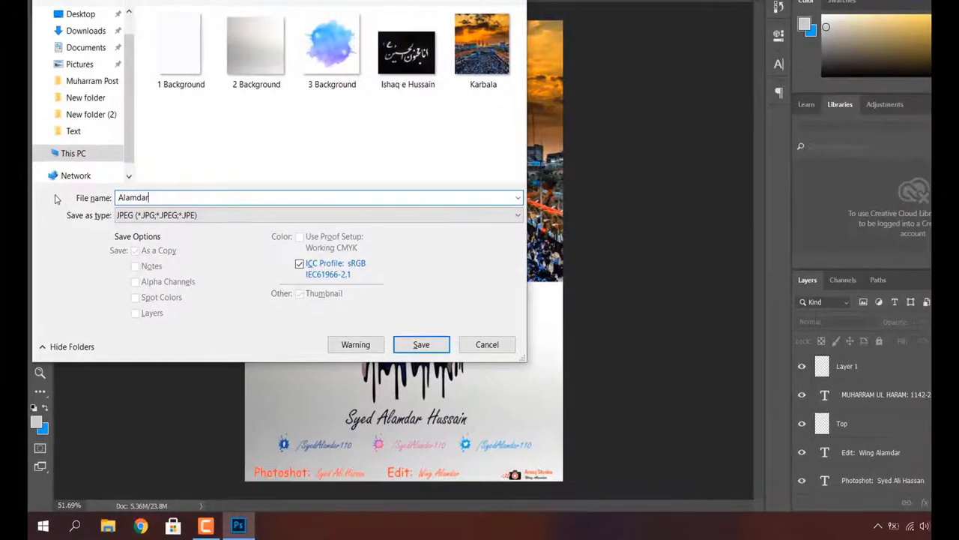
key(Return)
key(Return)
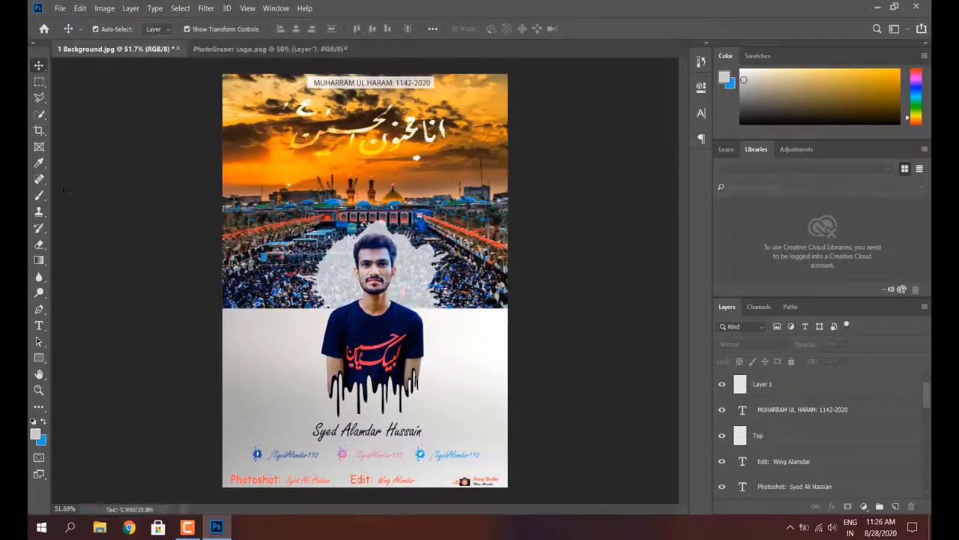
click(346, 49)
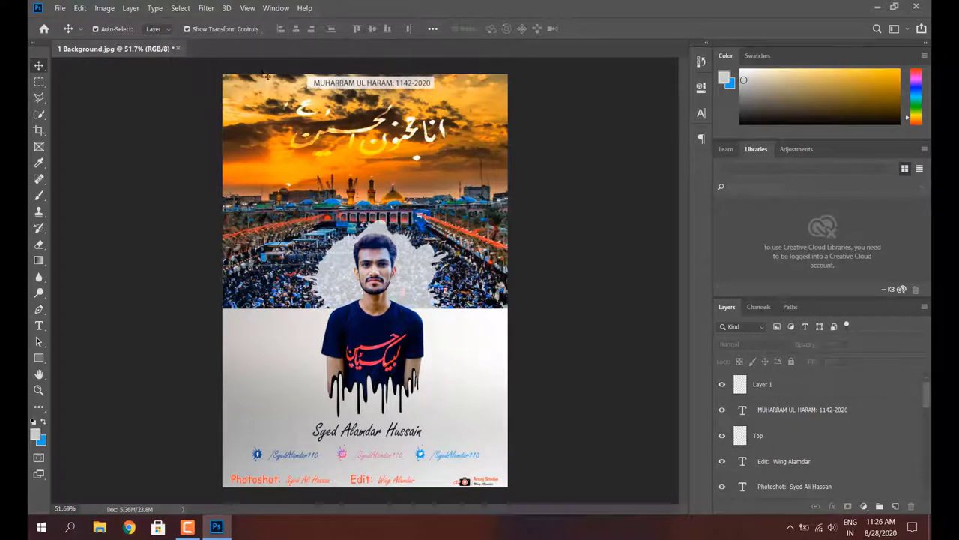
click(878, 8)
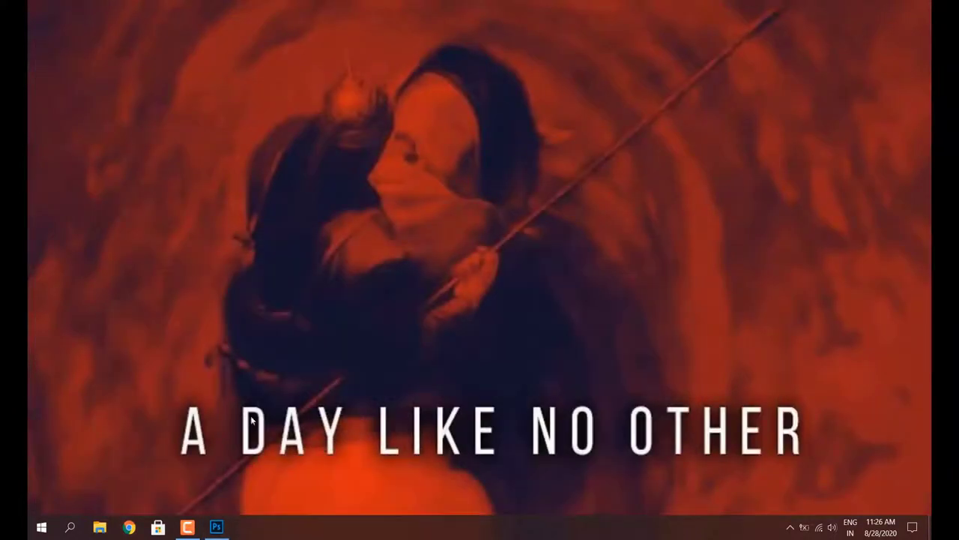
- Open Alamdar.jpg from Pictures > Muharram Post in File Explorer
click(98, 528)
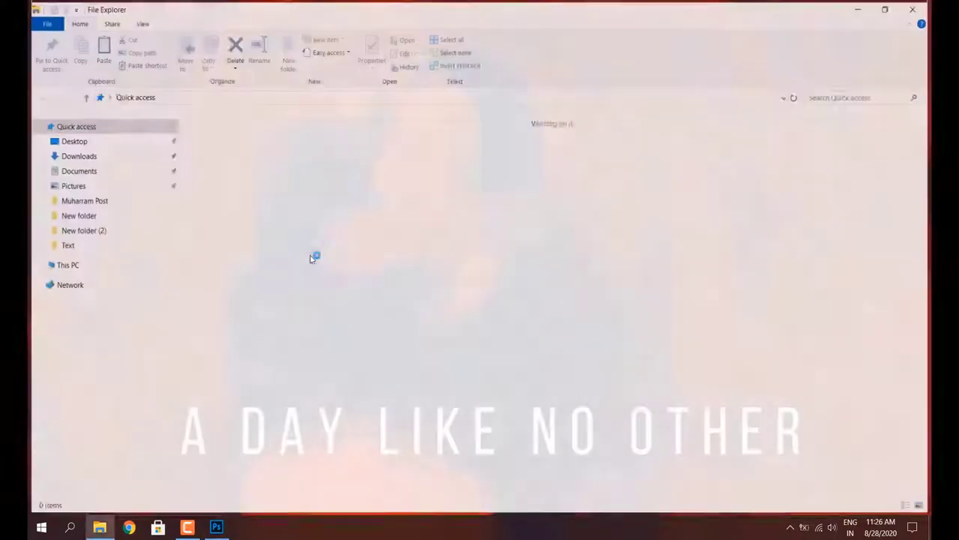
click(71, 186)
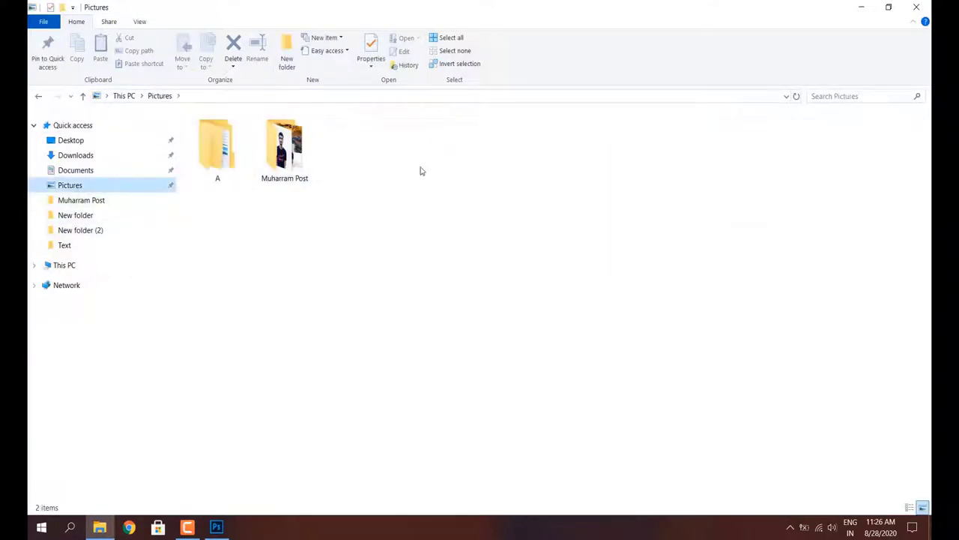
double_click(285, 154)
double_click(465, 154)
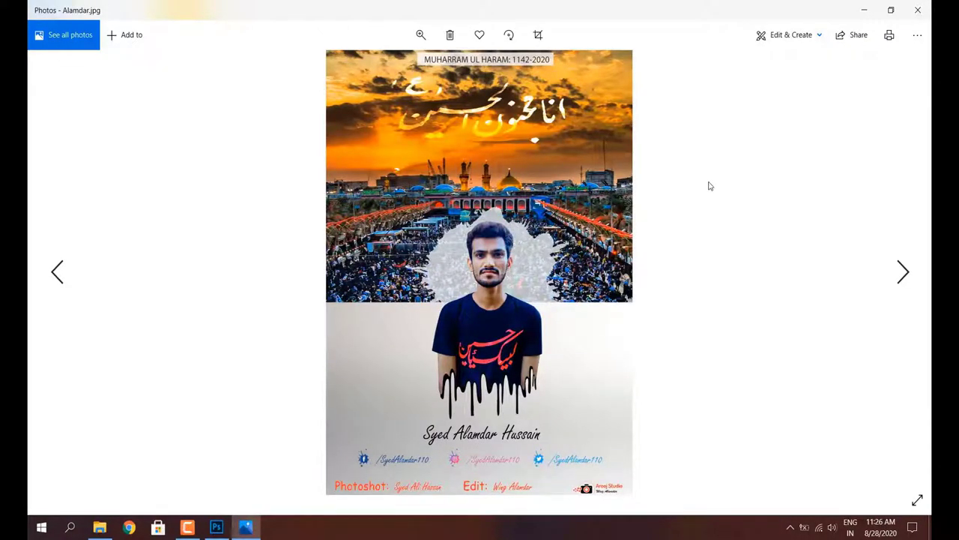
- Zoom and pan over the face and crowd in the Alamdar poster, then close Photos
scroll(518, 153, up, 2)
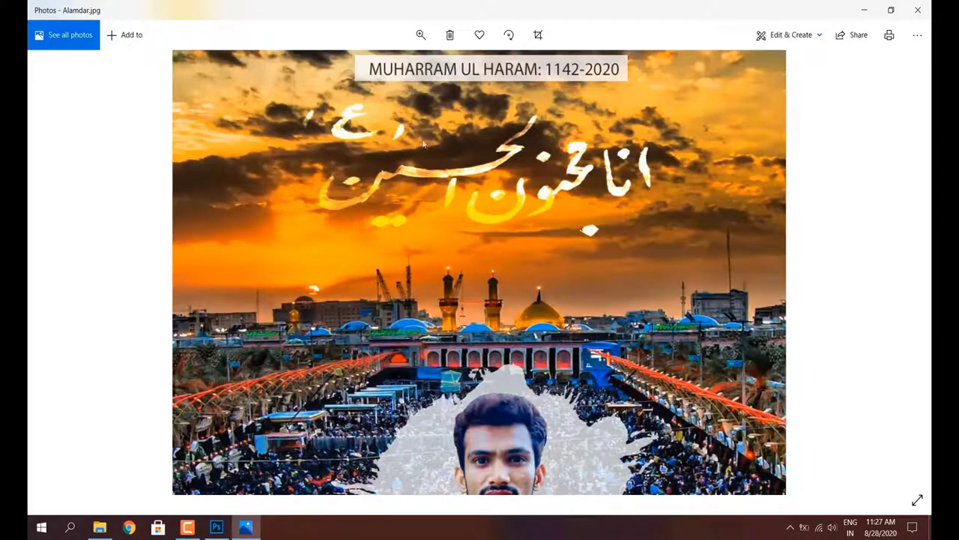
scroll(480, 203, down, 5)
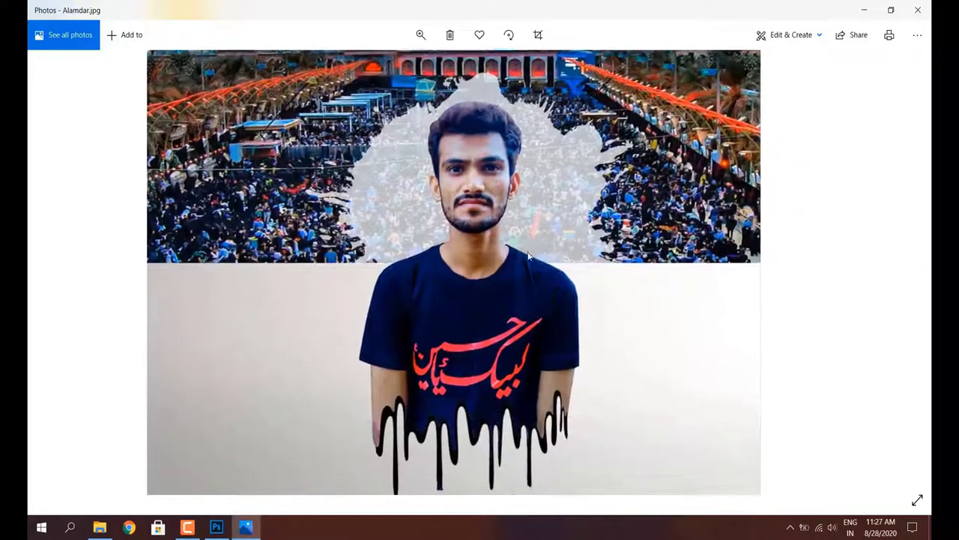
scroll(528, 256, down, 3)
scroll(517, 285, down, 2)
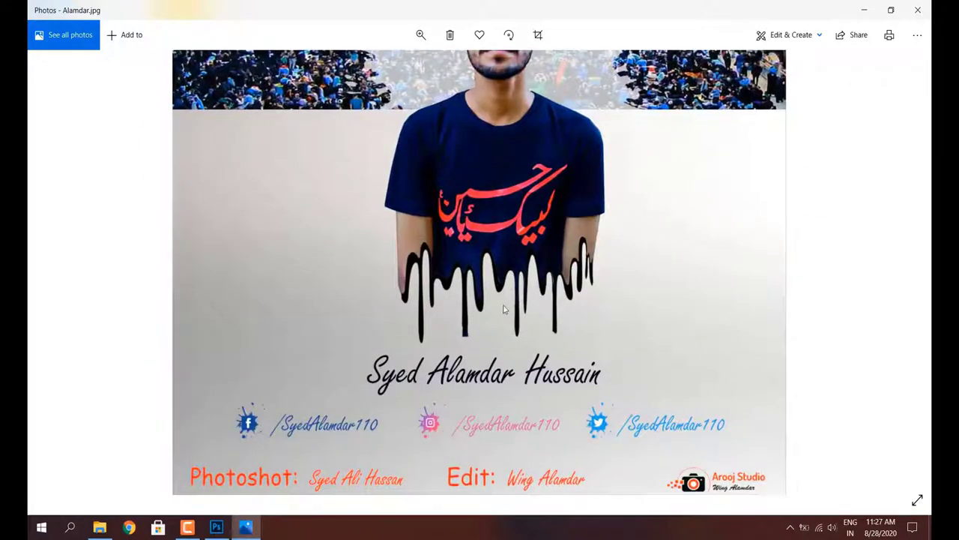
drag(507, 283, 505, 321)
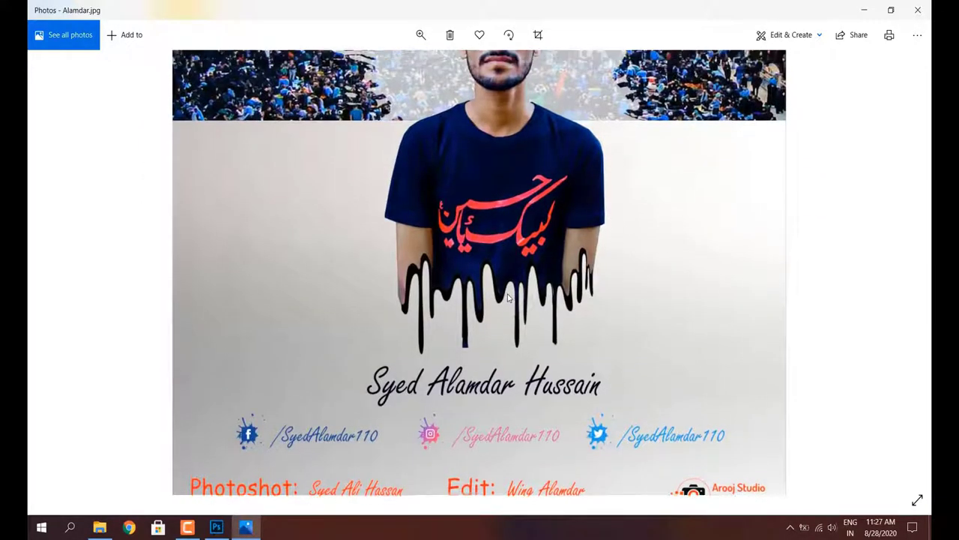
scroll(504, 330, up, 2)
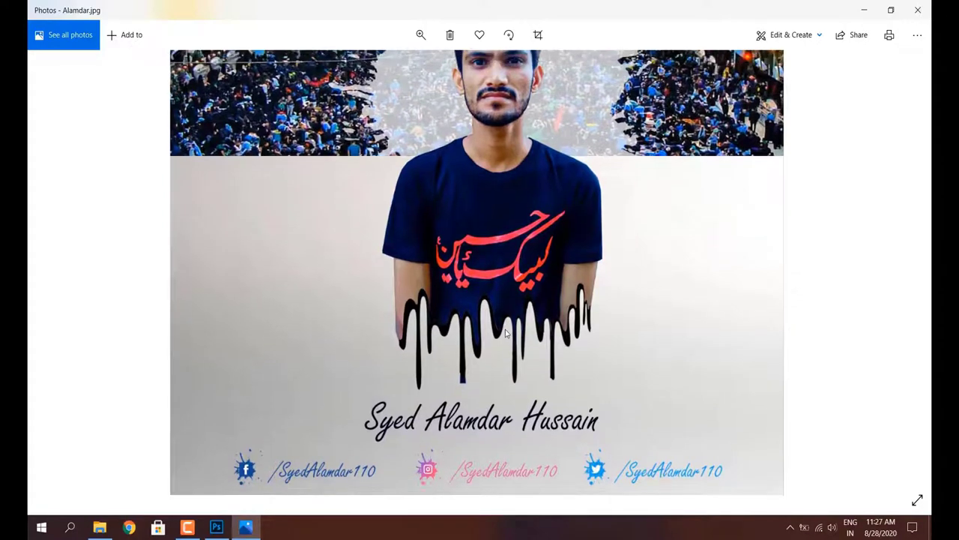
scroll(497, 348, up, 3)
scroll(495, 352, up, 2)
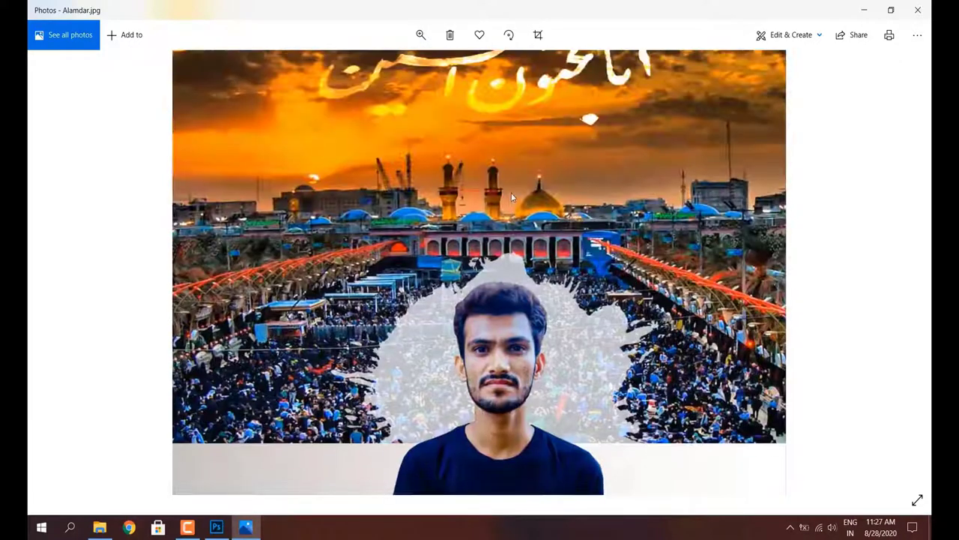
scroll(525, 300, up, 2)
scroll(627, 177, down, 2)
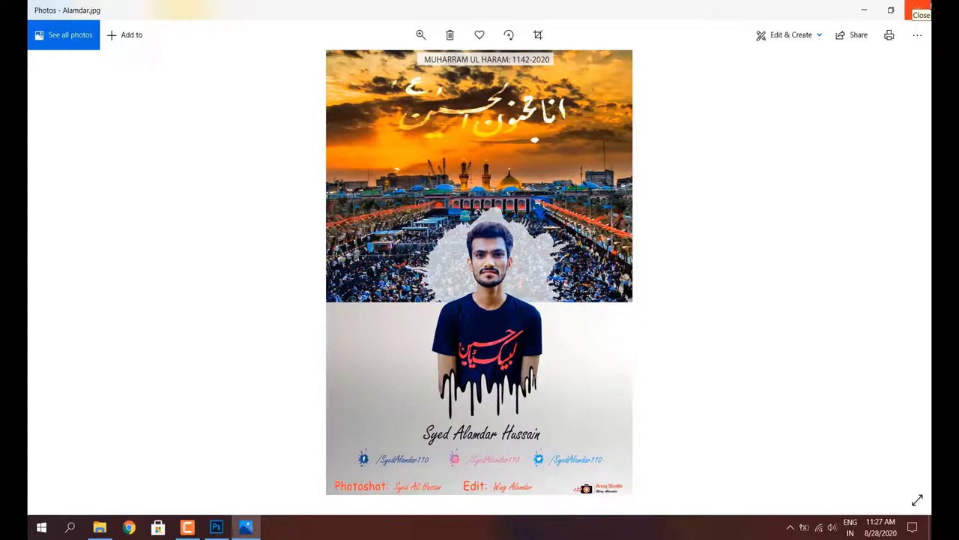
click(928, 4)
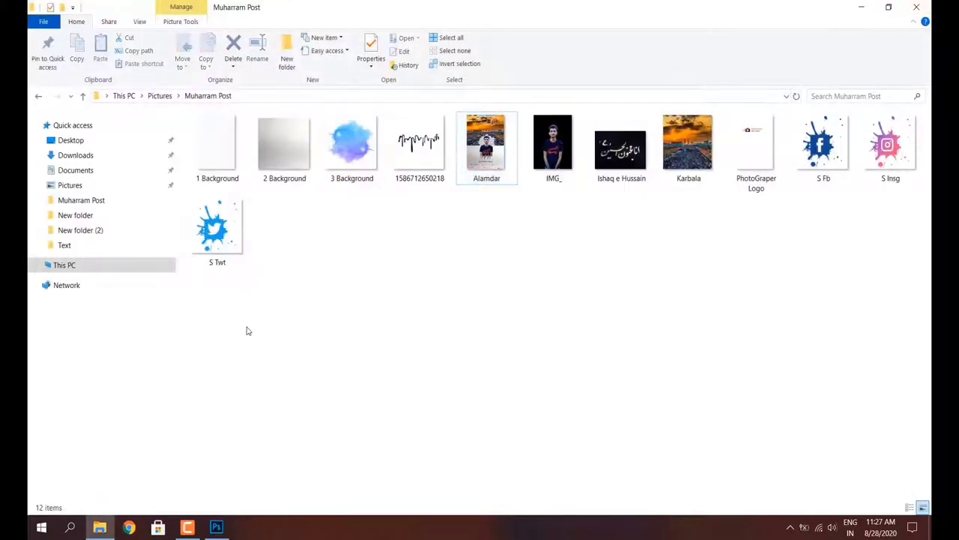
- Select and deselect the twelve images, close File Explorer, and refresh the desktop
mouse_move(228, 309)
mouse_down()
mouse_move(660, 150)
mouse_move(914, 137)
mouse_up()
click(807, 267)
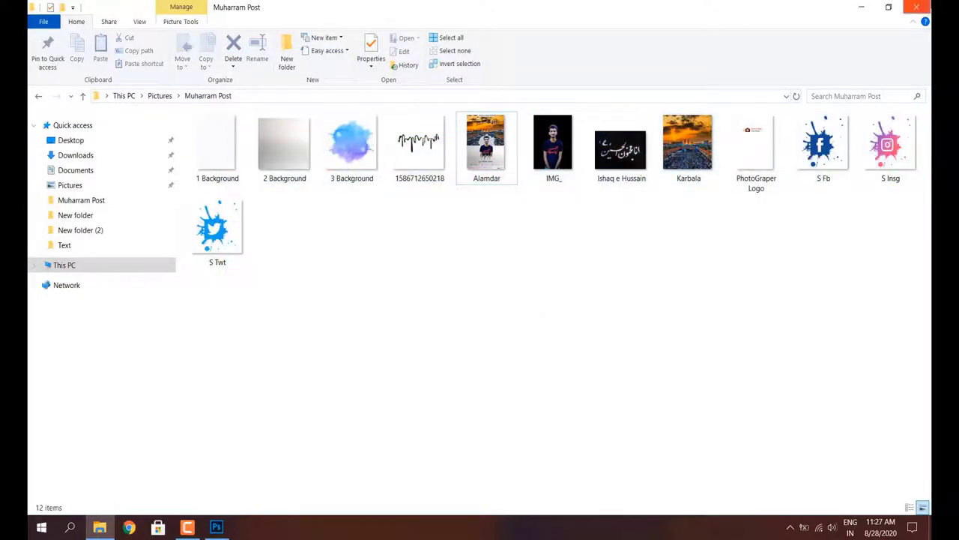
click(916, 6)
right_click(640, 114)
click(750, 169)
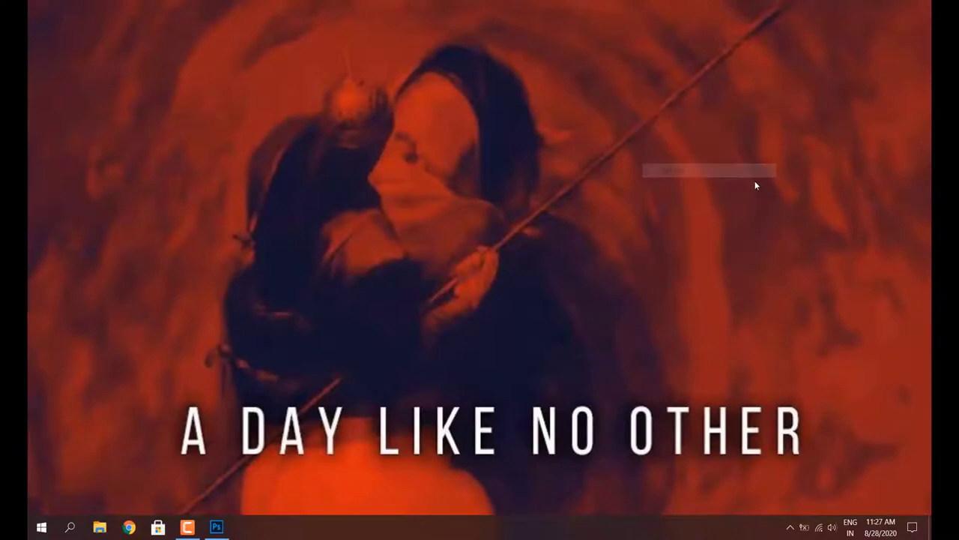